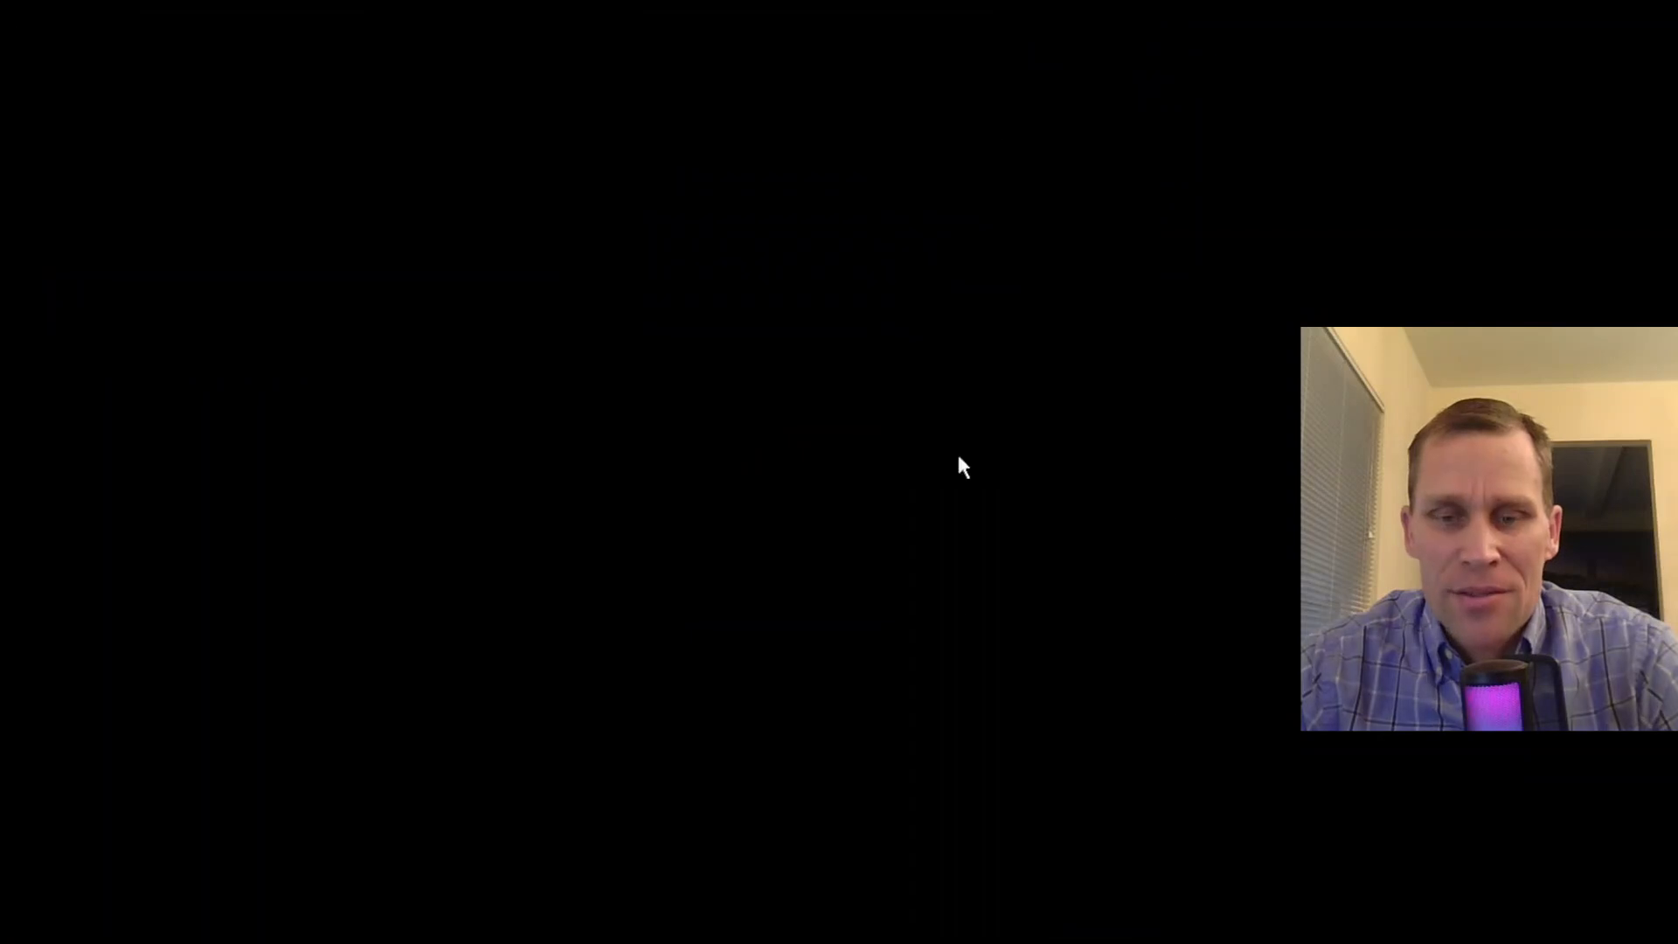
- Open the Hydraulic Design Functions and choose the Stable Channel Design type
{"action": "left_click", "coordinate": [113, 55]}
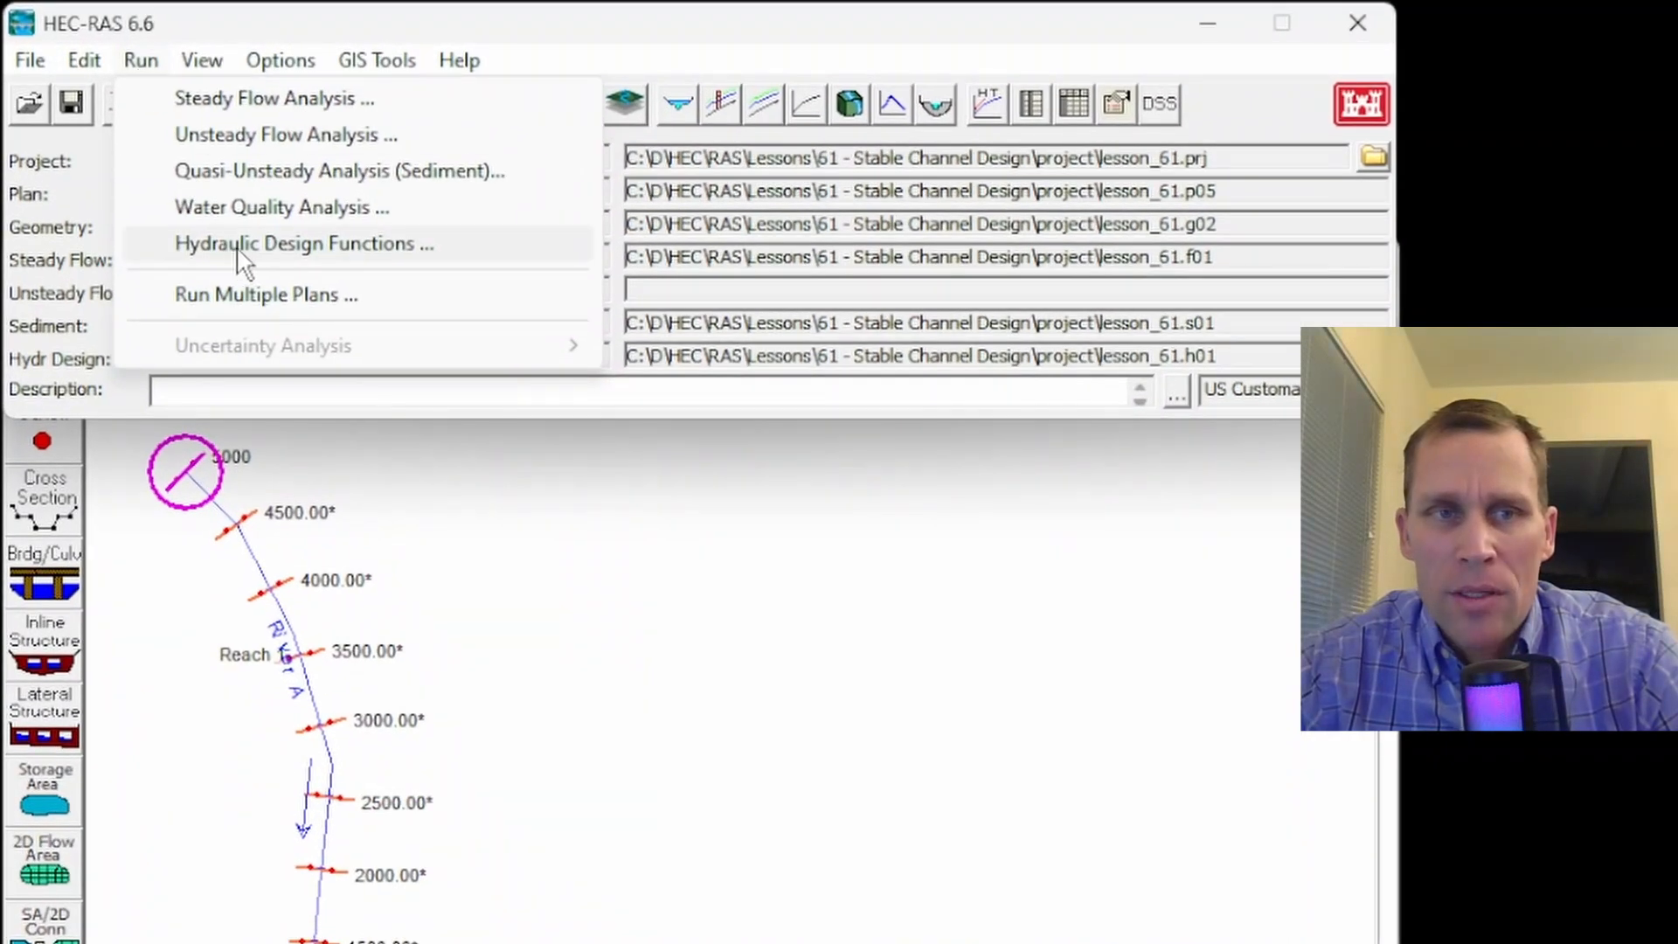
{"action": "left_click", "coordinate": [234, 245]}
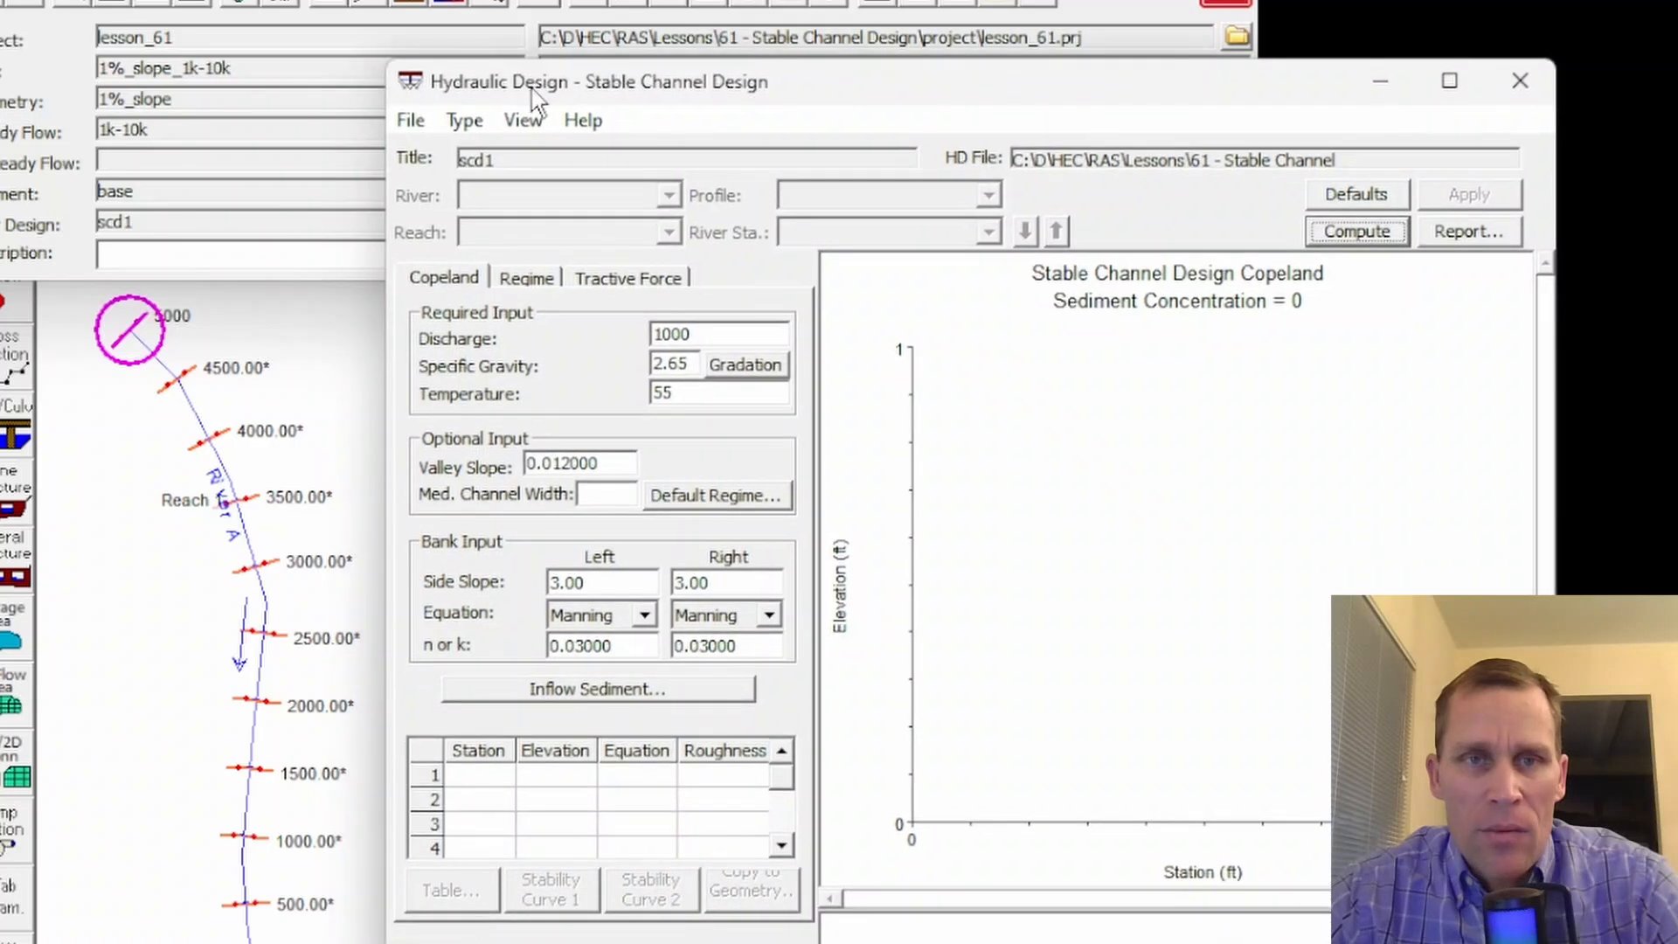
{"action": "left_click", "coordinate": [461, 174]}
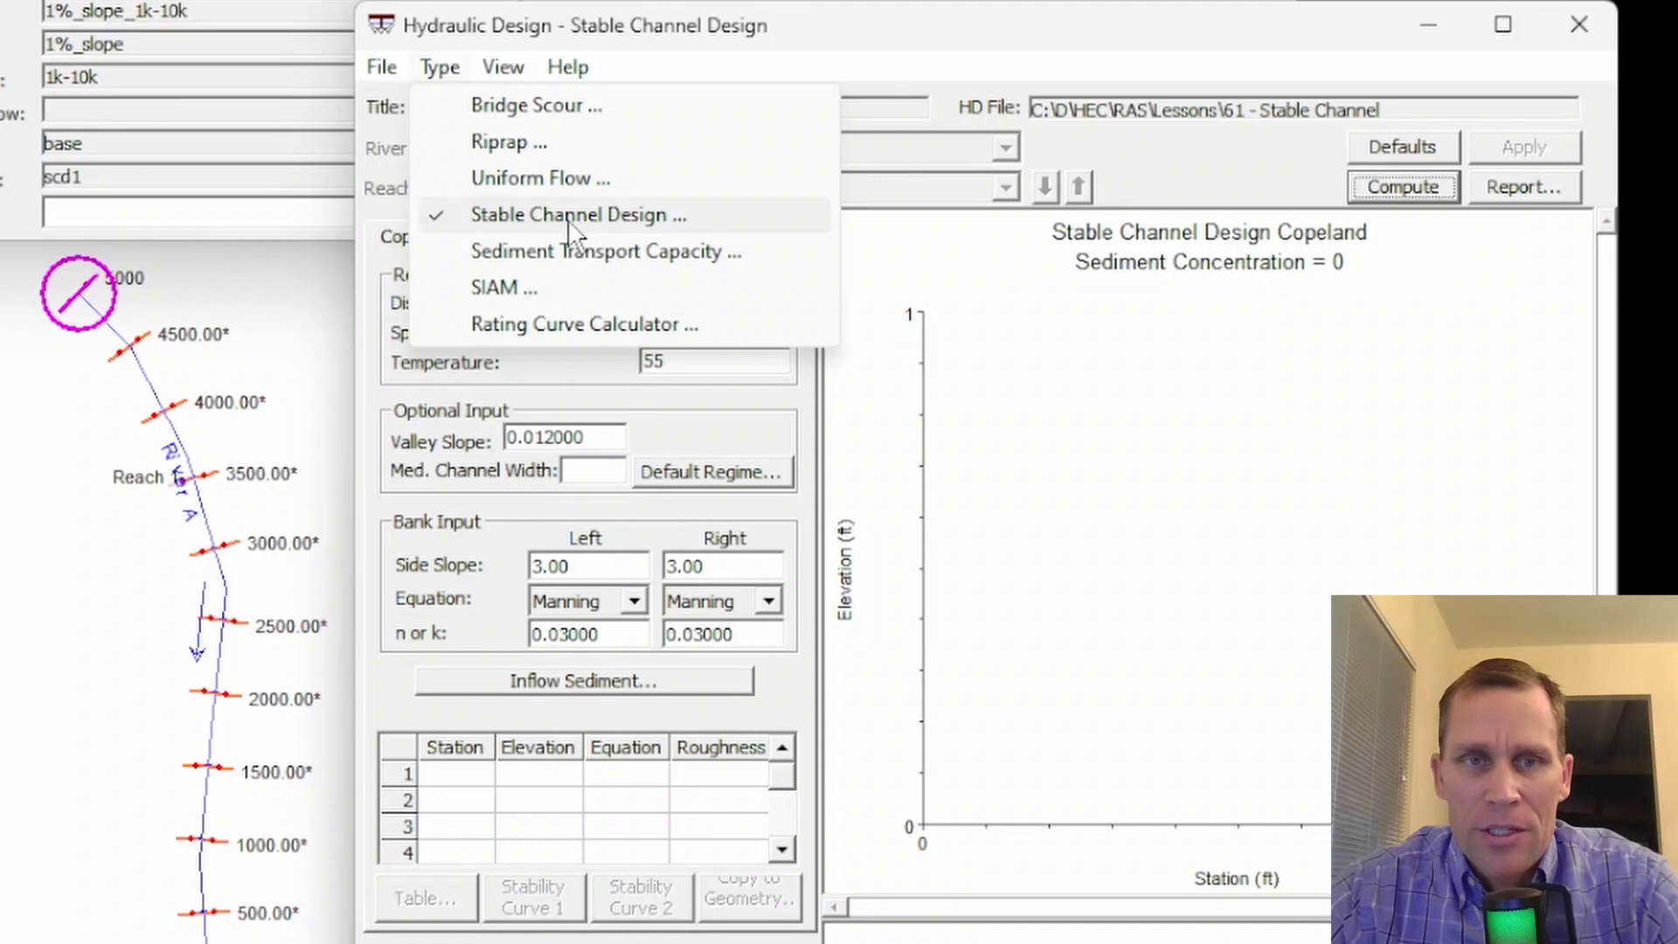
{"action": "left_click", "coordinate": [570, 229]}
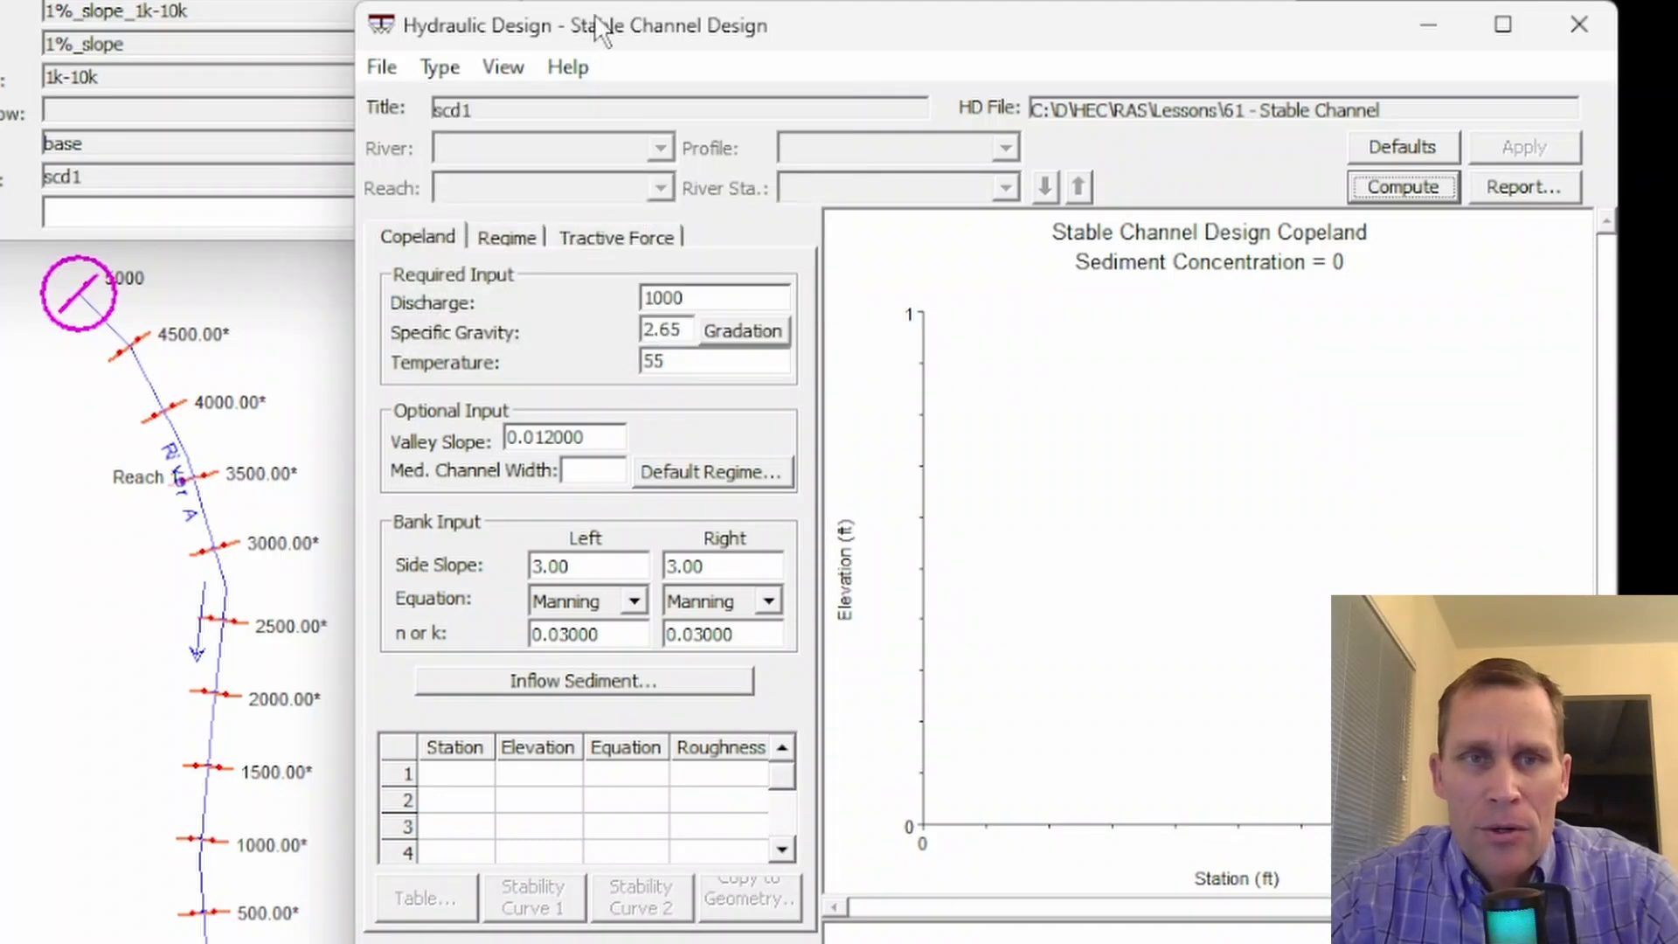
{"action": "left_click_drag", "start_coordinate": [598, 31], "coordinate": [601, 39]}
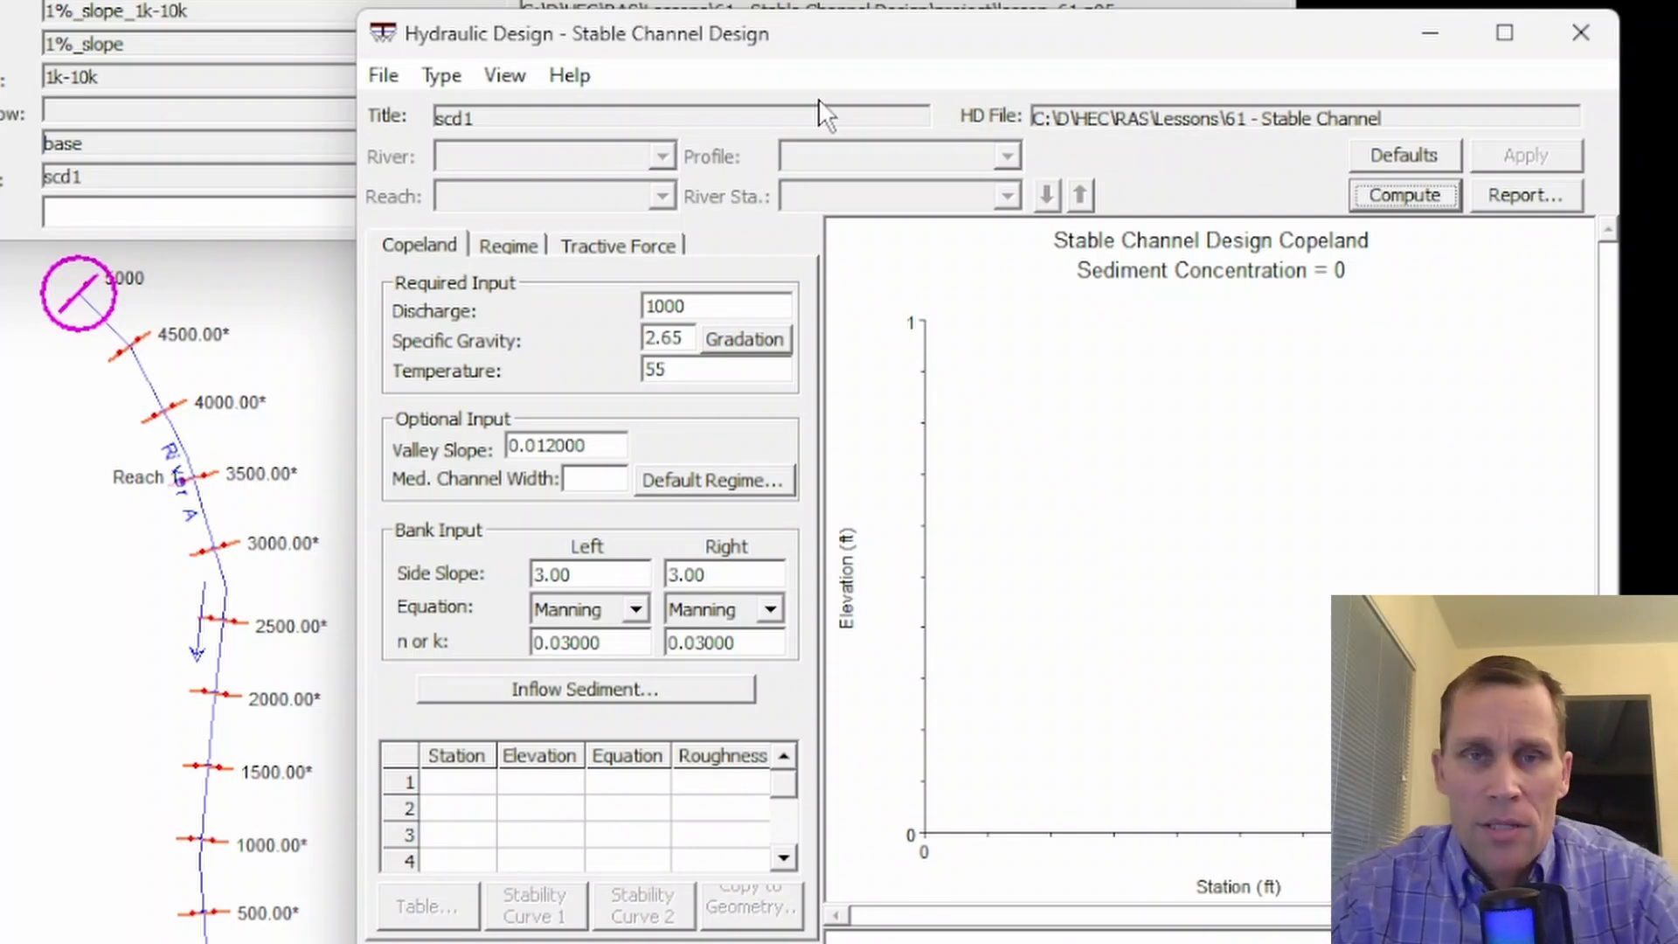
{"action": "mouse_move", "coordinate": [741, 45]}
{"action": "left_mouse_down"}
{"action": "mouse_move", "coordinate": [767, 39]}
{"action": "mouse_move", "coordinate": [744, 52]}
{"action": "left_mouse_up"}
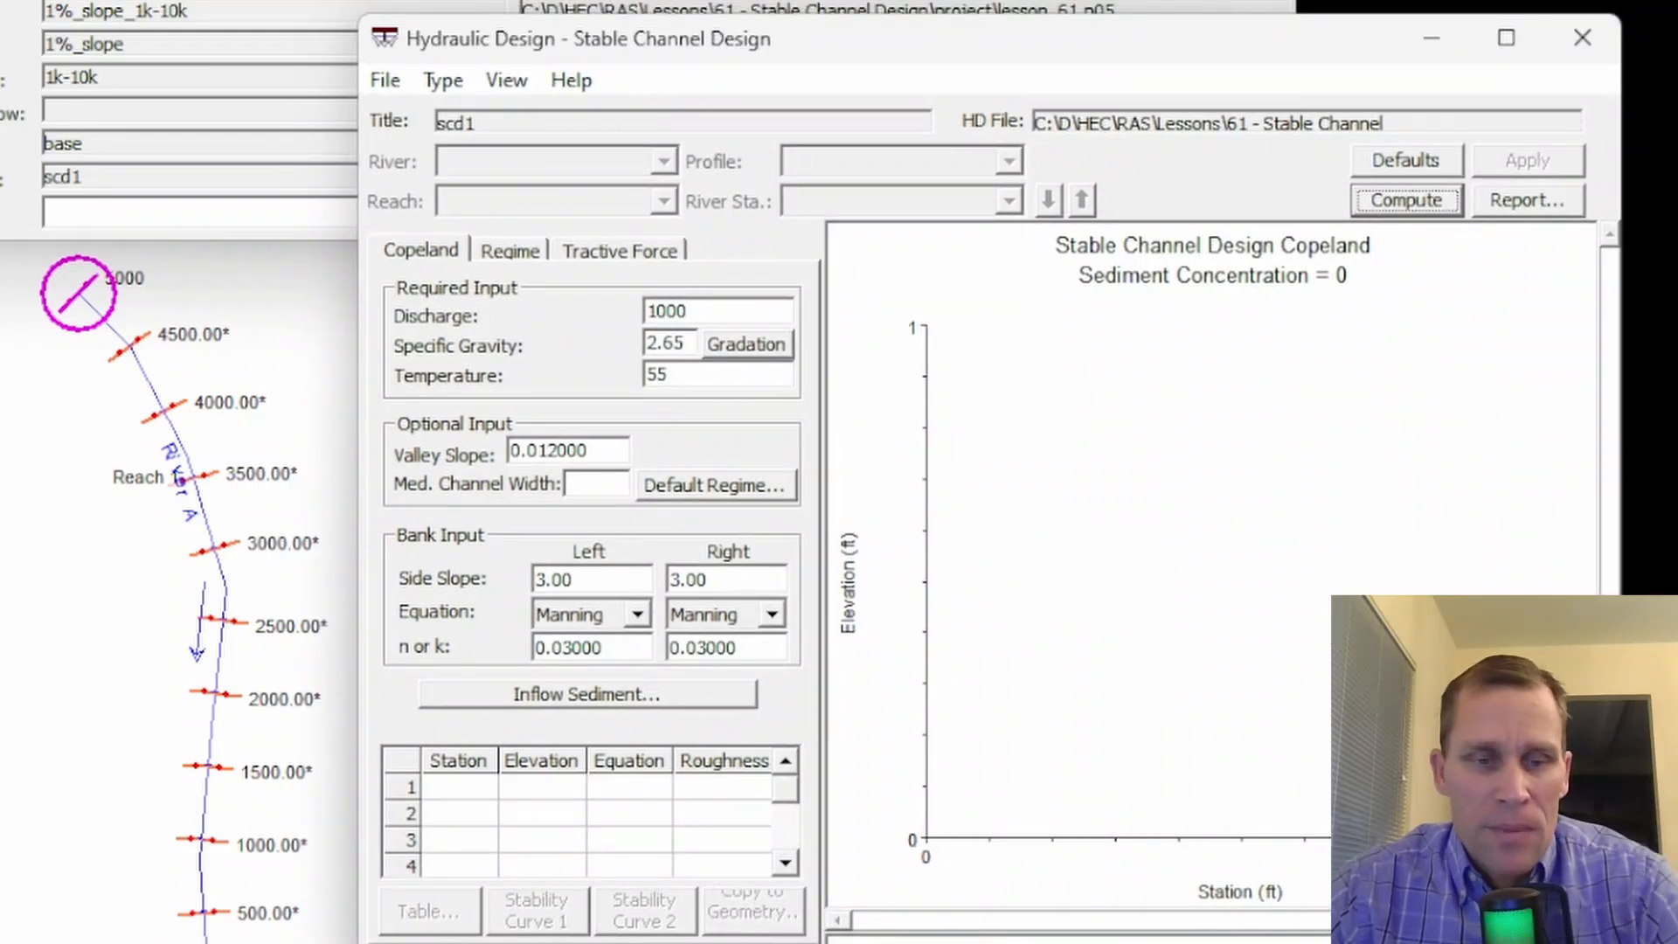
- Switch to the HEC-RAS User's Manual, look over the Stable Channel Design page's methods and example window, and return to HEC-RAS
{"action": "key", "text": "alt+Tab"}
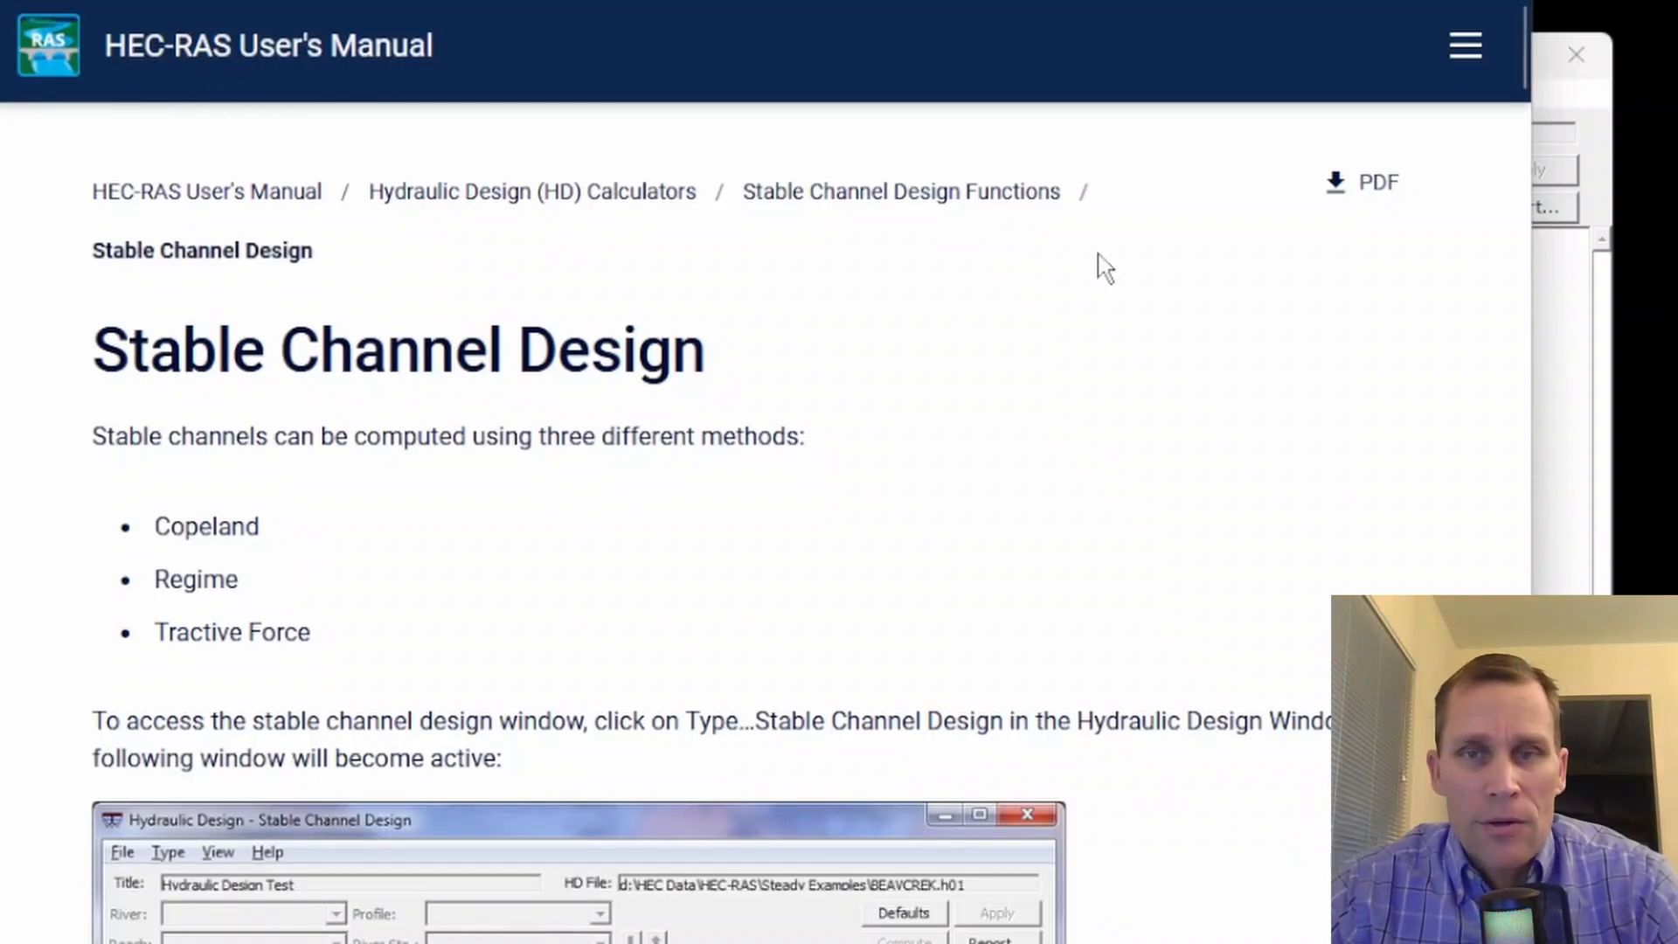
{"action": "scroll", "coordinate": [1136, 341], "scroll_direction": "down", "scroll_amount": 10}
{"action": "scroll", "coordinate": [1084, 450], "scroll_direction": "up", "scroll_amount": 4}
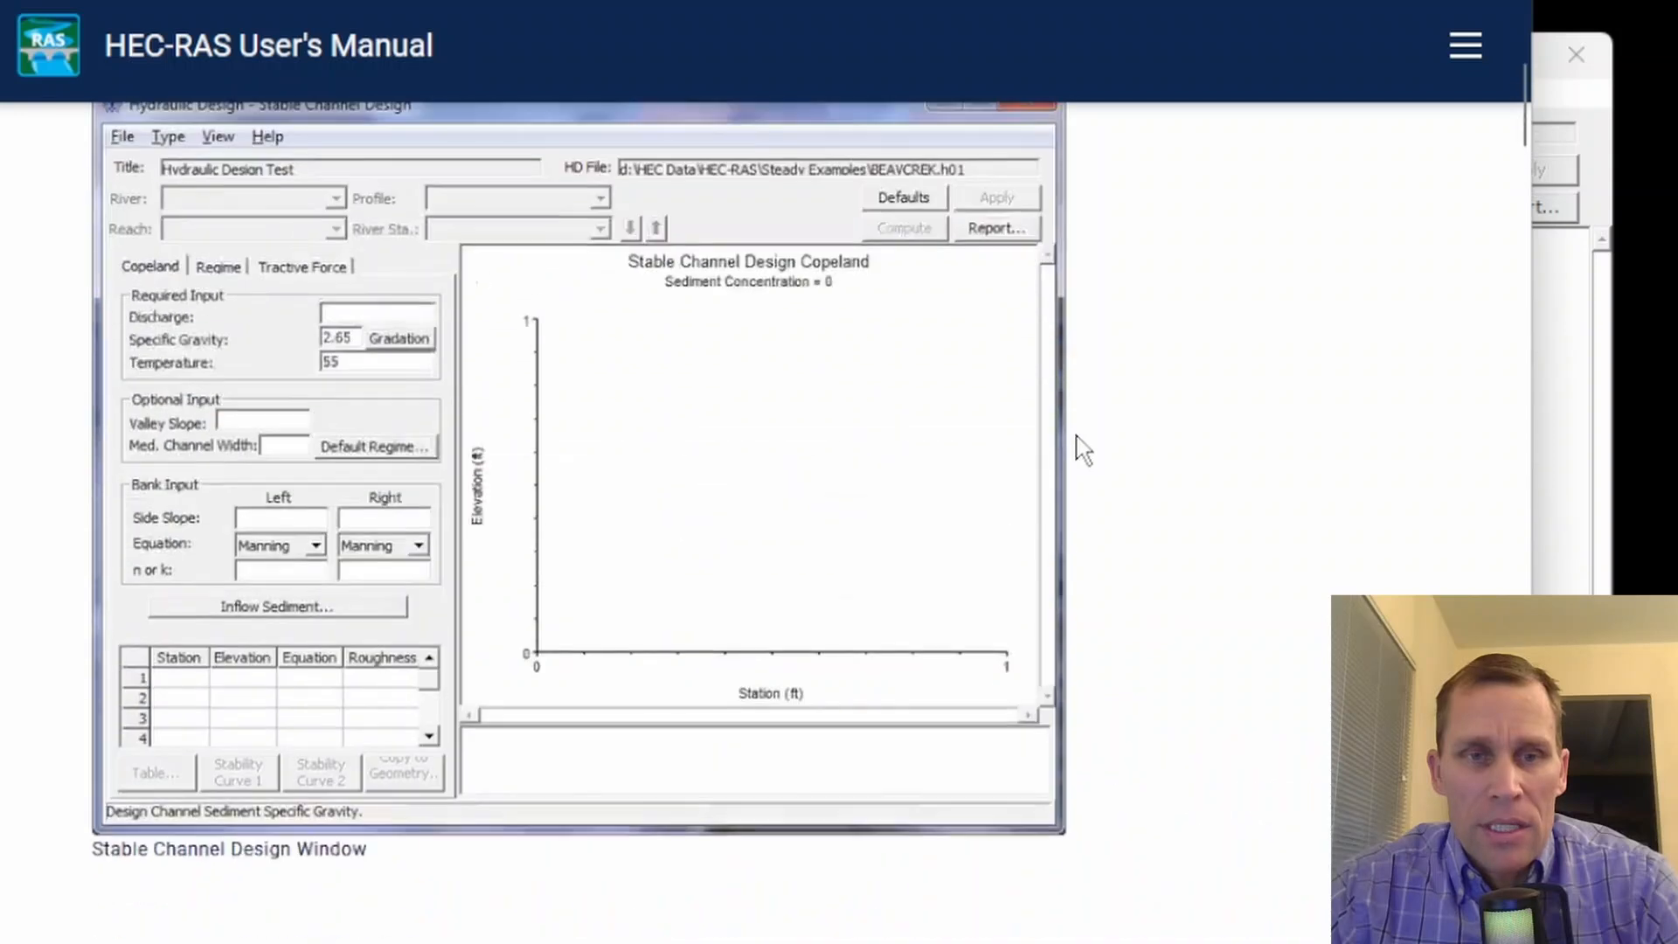
{"action": "scroll", "coordinate": [1084, 450], "scroll_direction": "down", "scroll_amount": 10}
{"action": "key", "text": "alt+Tab"}
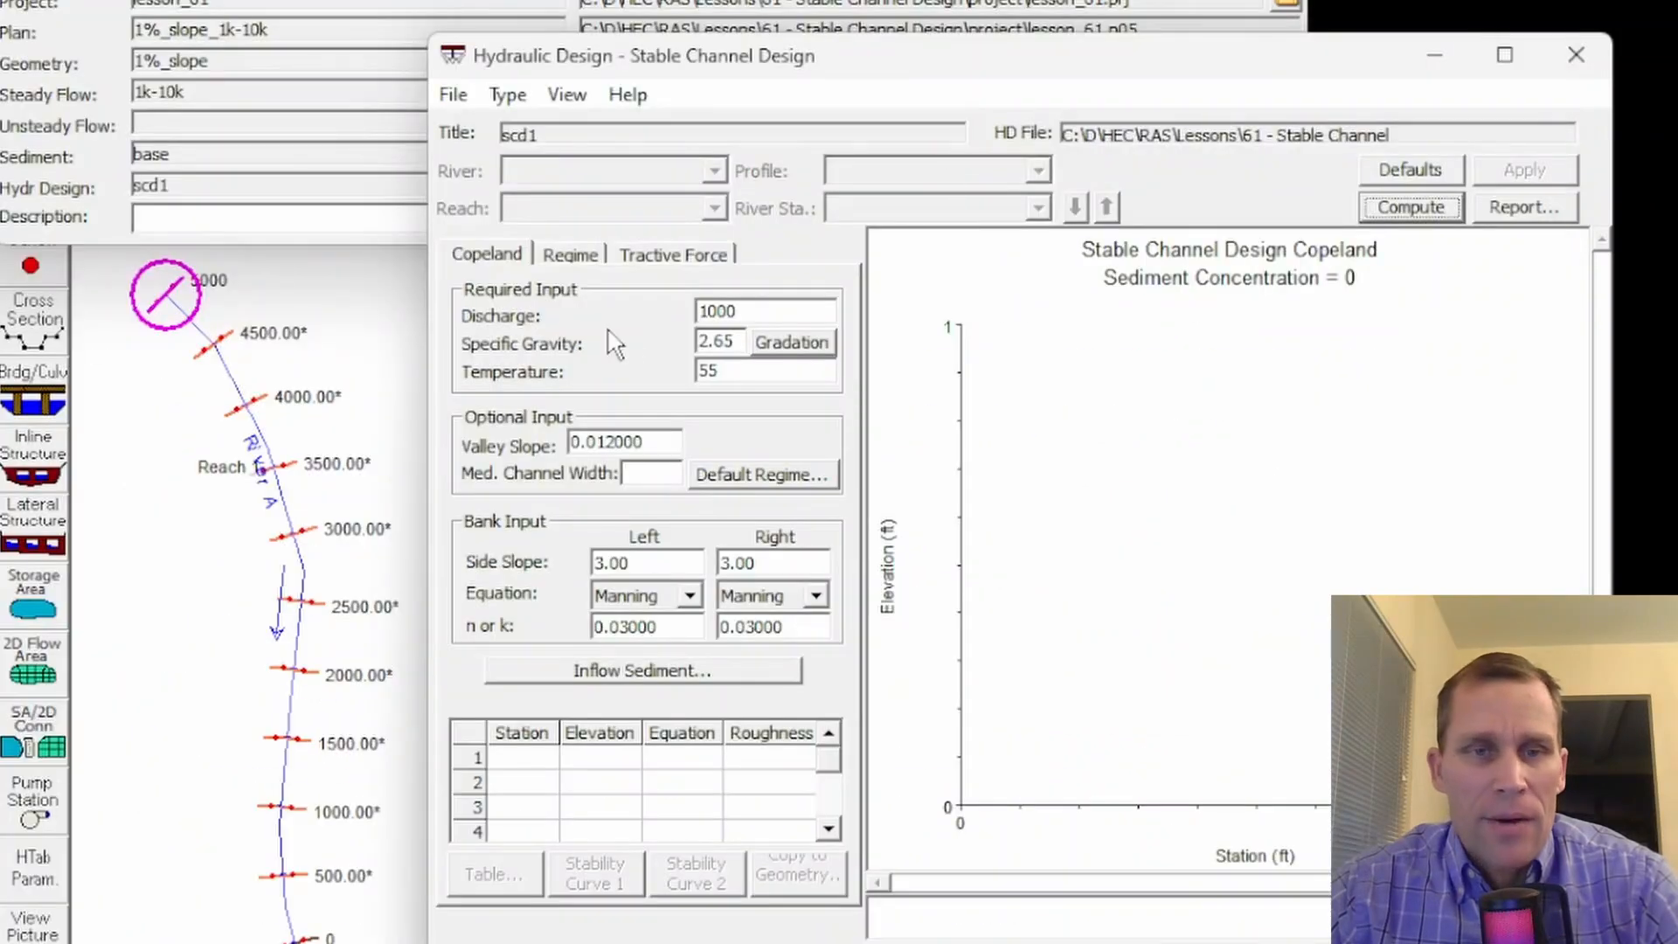
- Close the Hydraulic Design window and review the flow rates of the profiles in the 1k-10k steady flow data
{"action": "left_click", "coordinate": [1575, 55]}
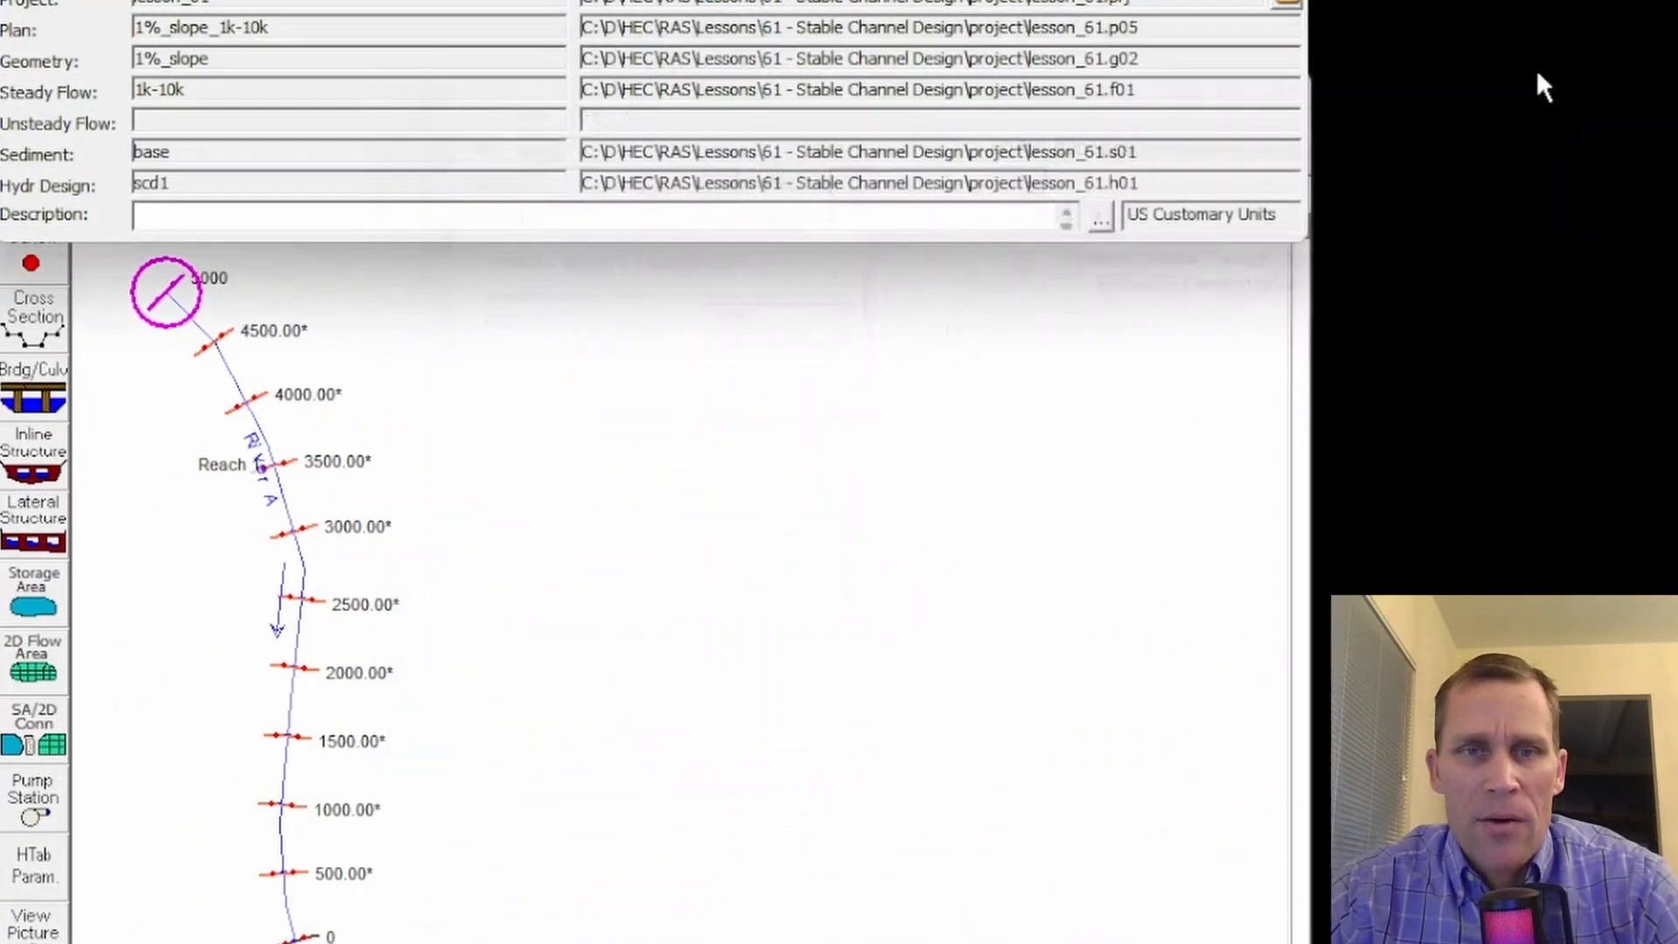
{"action": "left_click", "coordinate": [789, 417]}
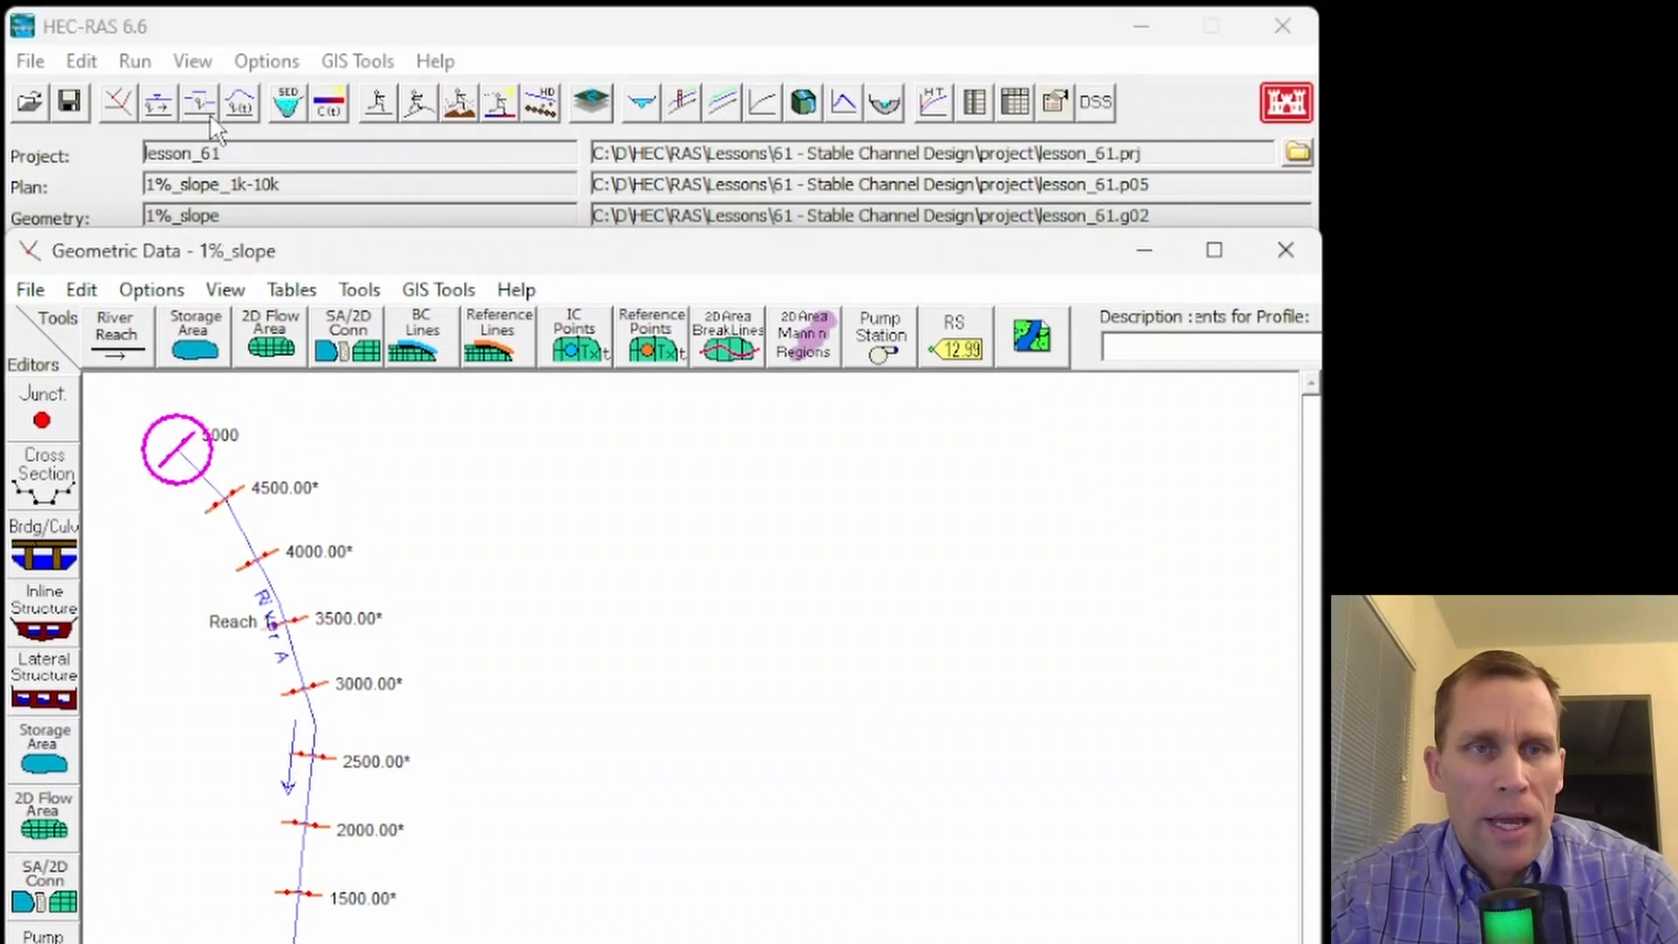
{"action": "left_click", "coordinate": [159, 102]}
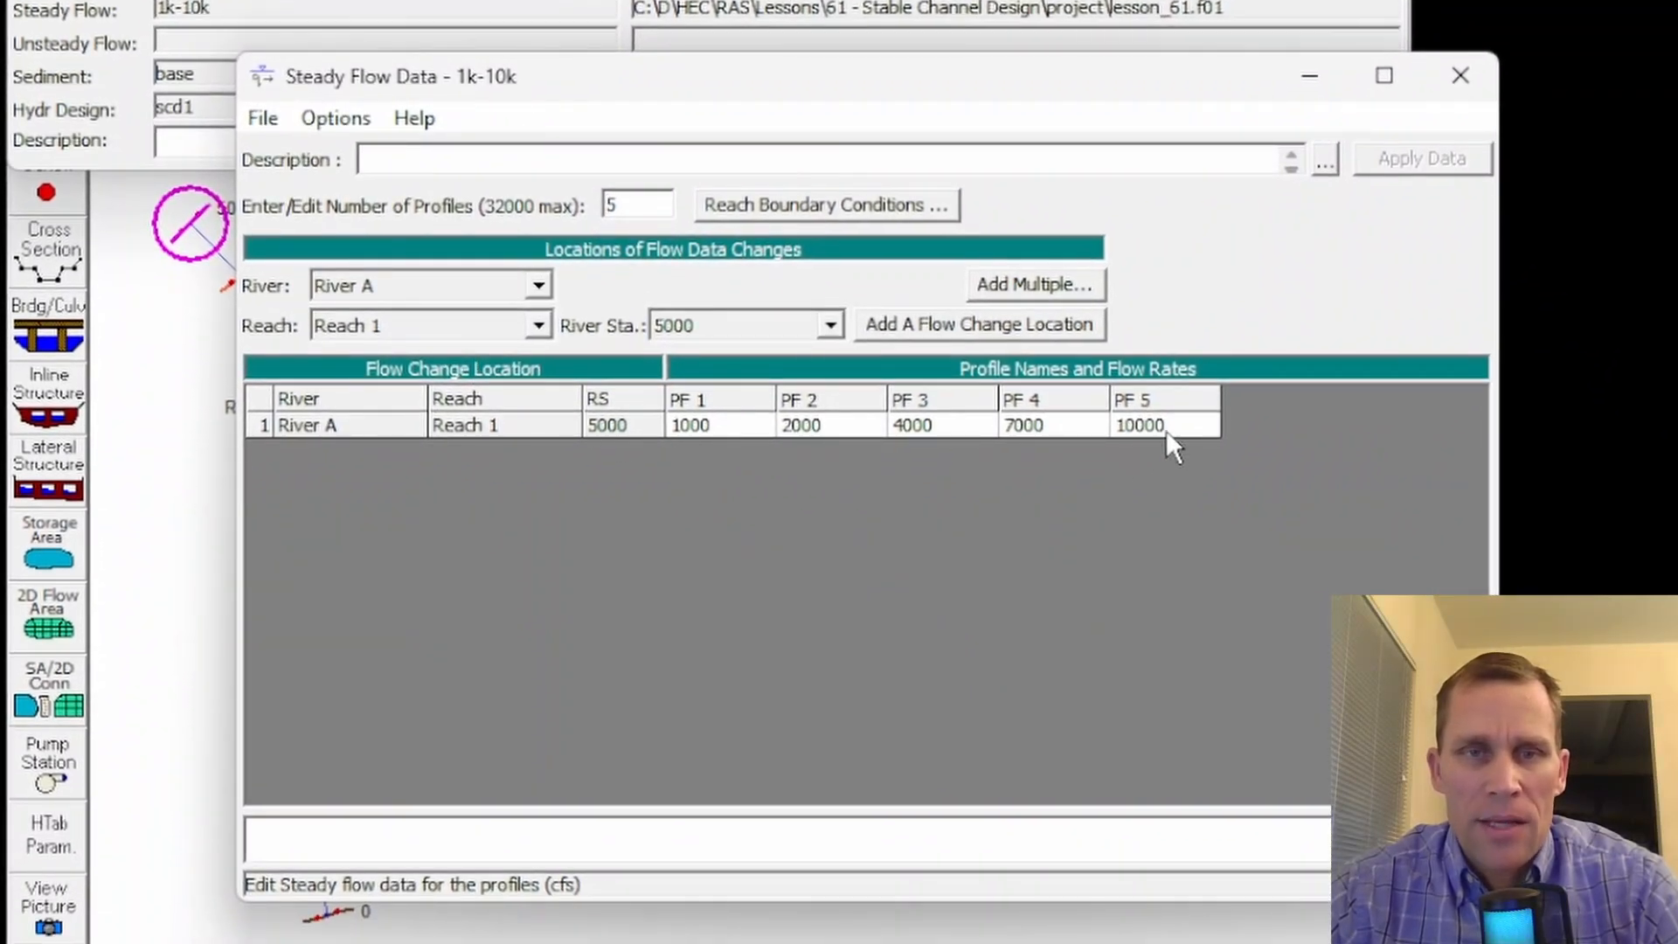
{"action": "left_click", "coordinate": [1457, 77]}
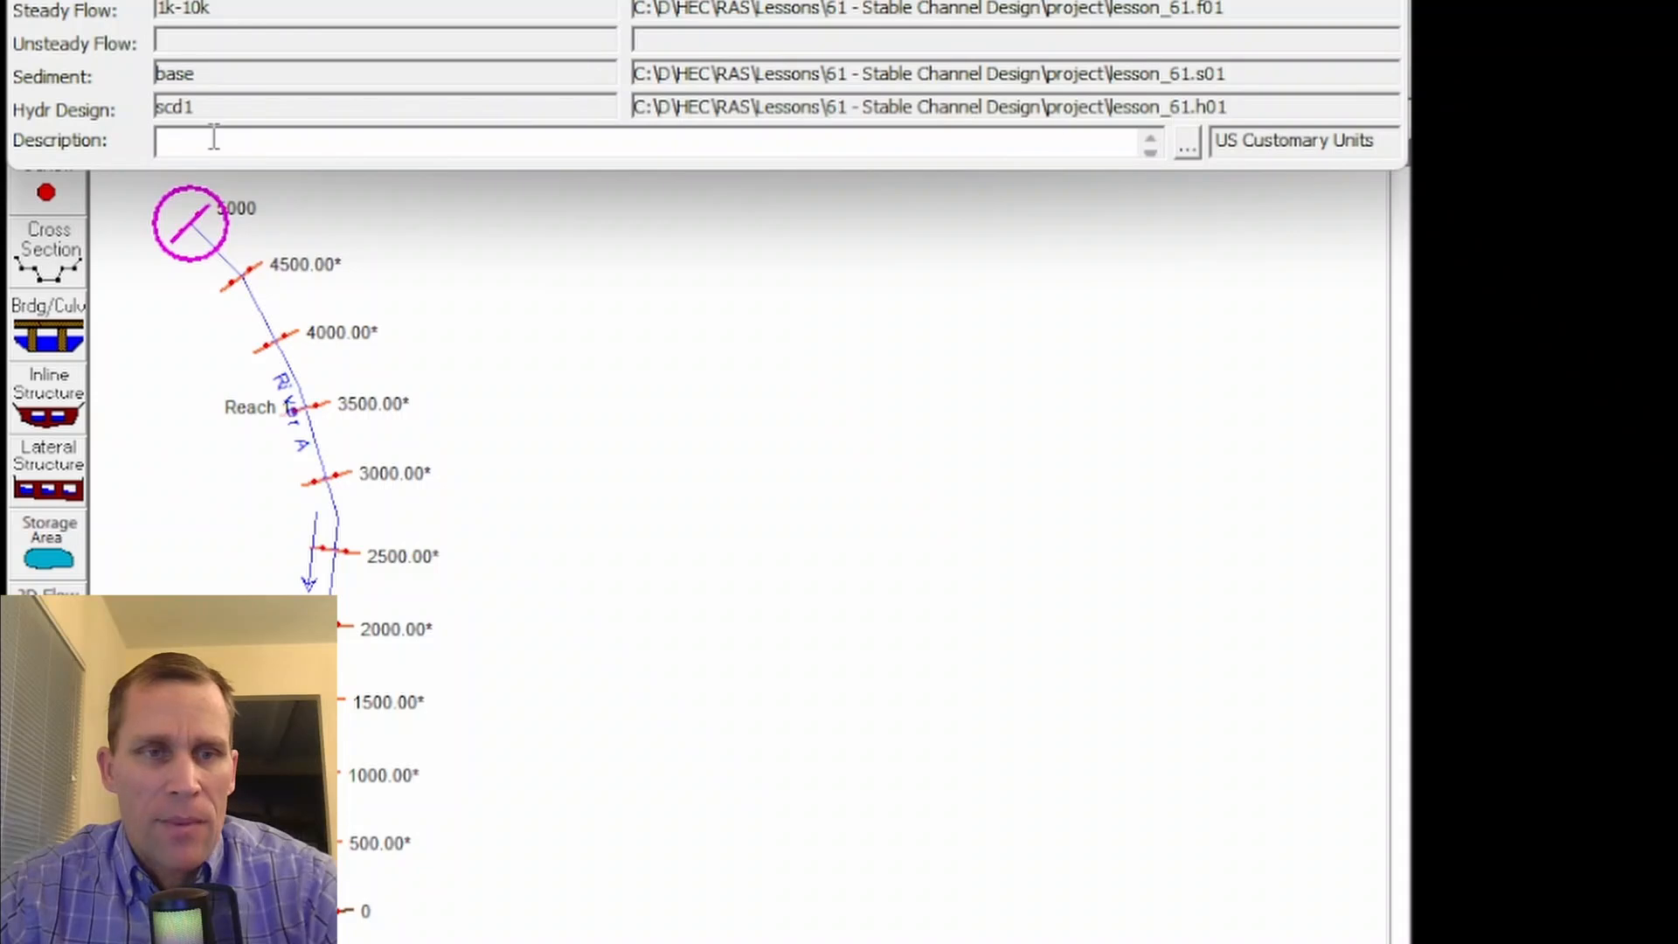
- Open the Hydraulic Design Functions from the main HEC-RAS window with Stable Channel Design as the type
{"action": "left_click", "coordinate": [35, 262]}
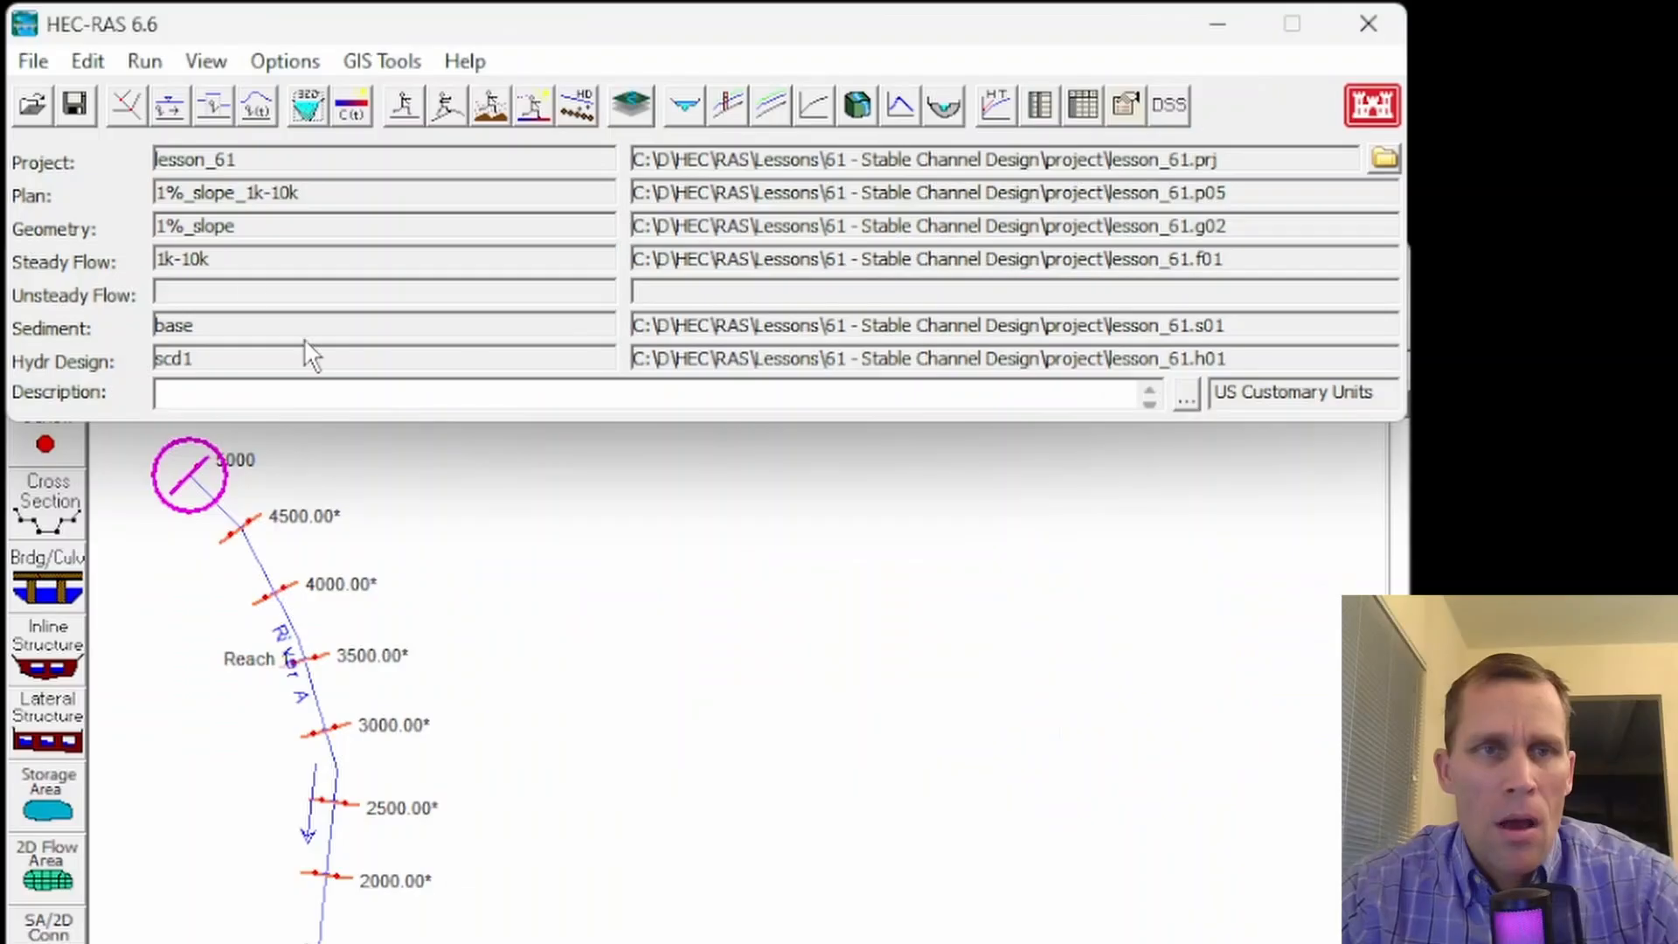
{"action": "left_click", "coordinate": [146, 63]}
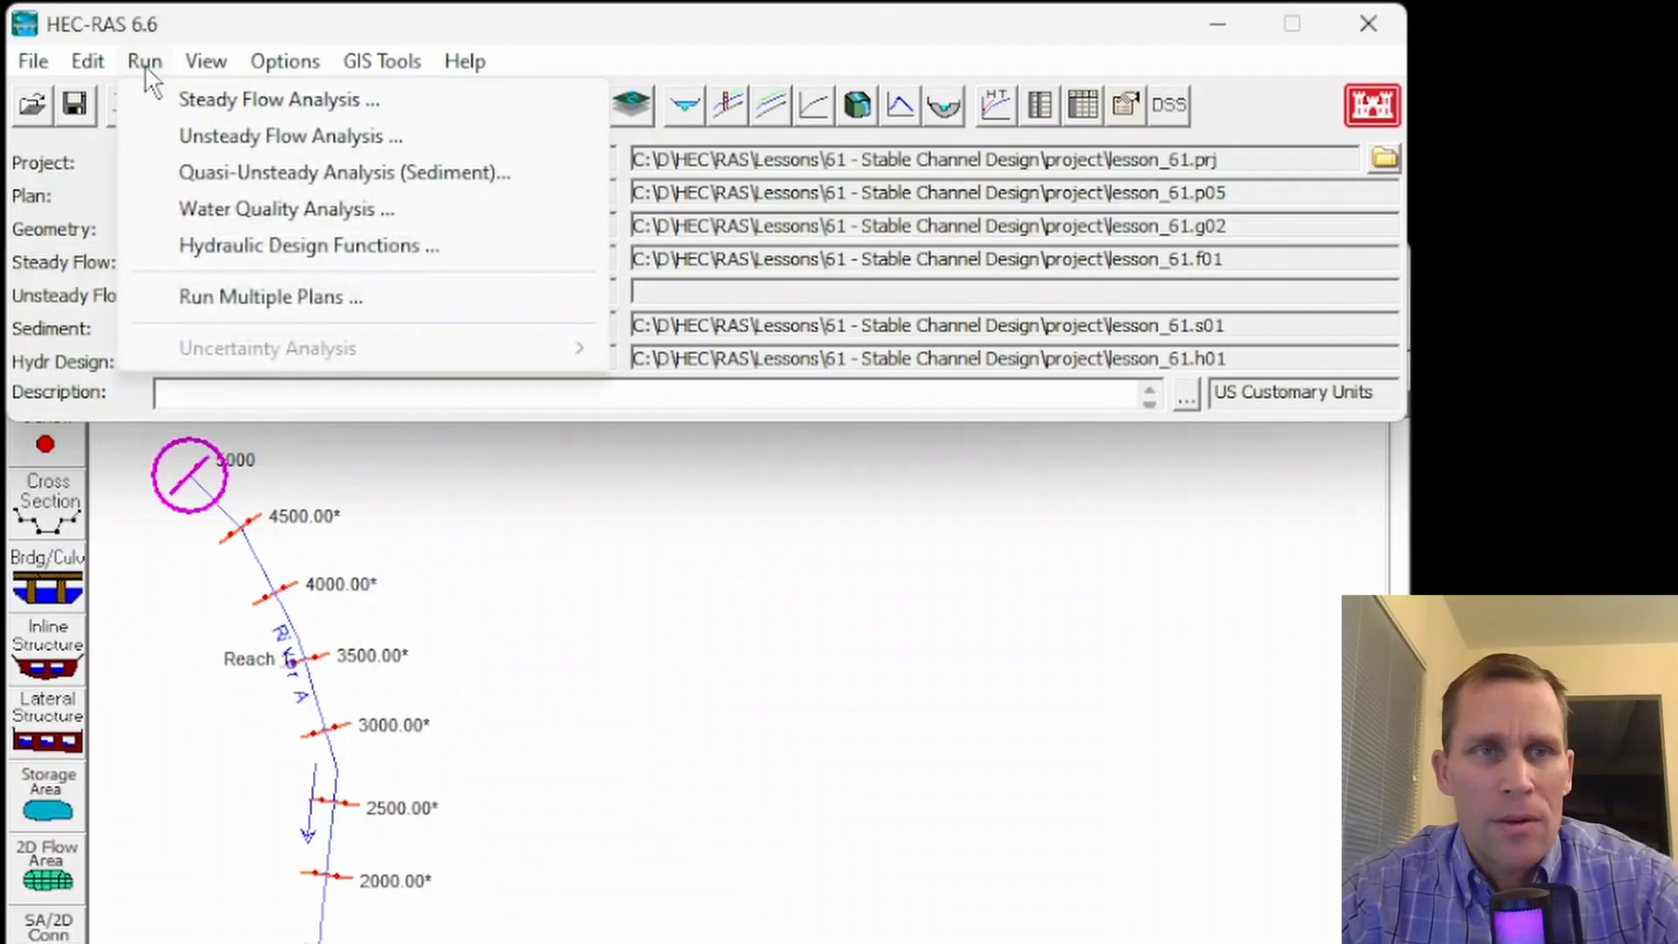
{"action": "left_click", "coordinate": [216, 246]}
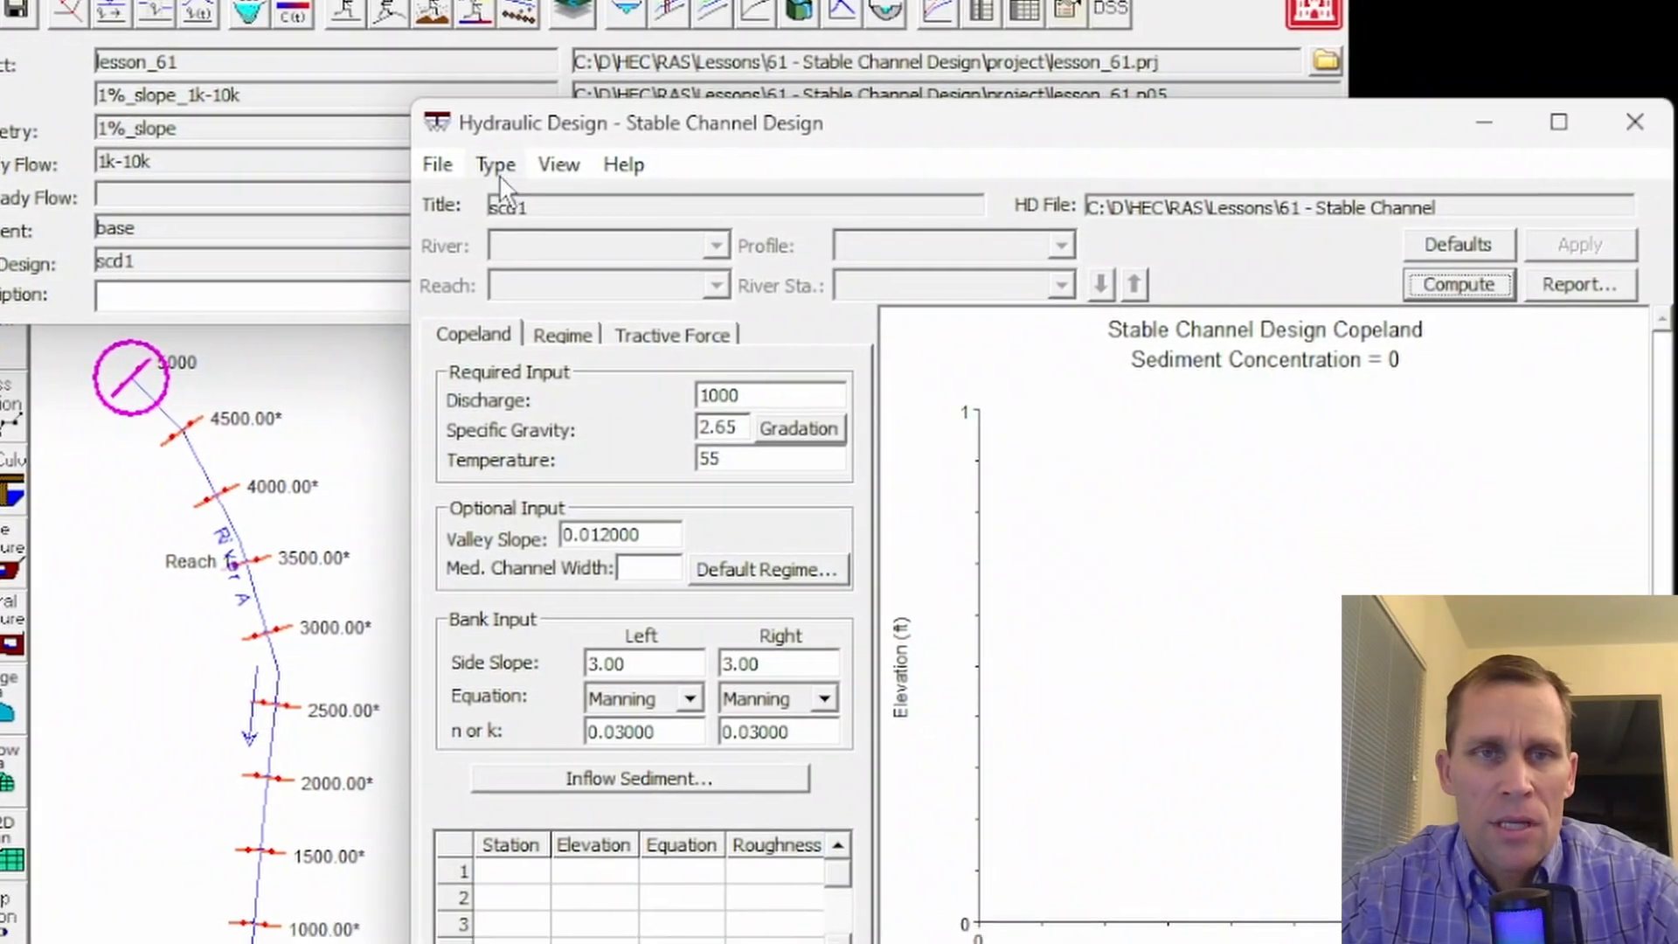
{"action": "left_click", "coordinate": [547, 252]}
{"action": "left_click", "coordinate": [534, 216]}
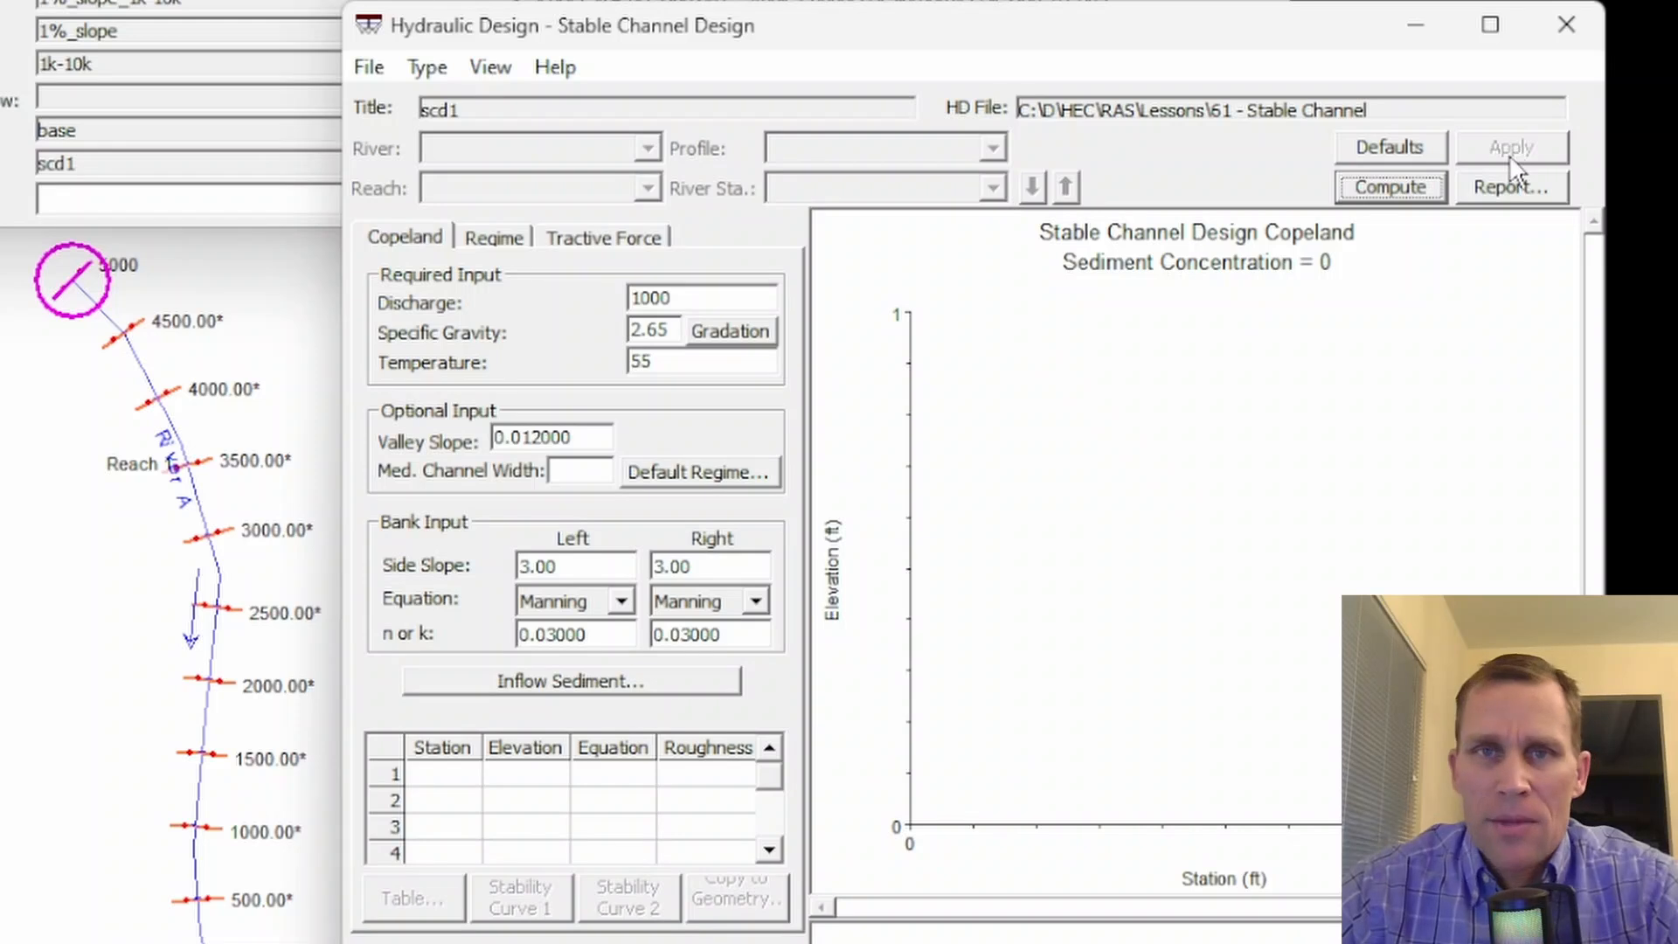
- Look through the input forms of the Regime and Tractive Force methods and return to the Copeland method
{"action": "left_click", "coordinate": [1386, 196]}
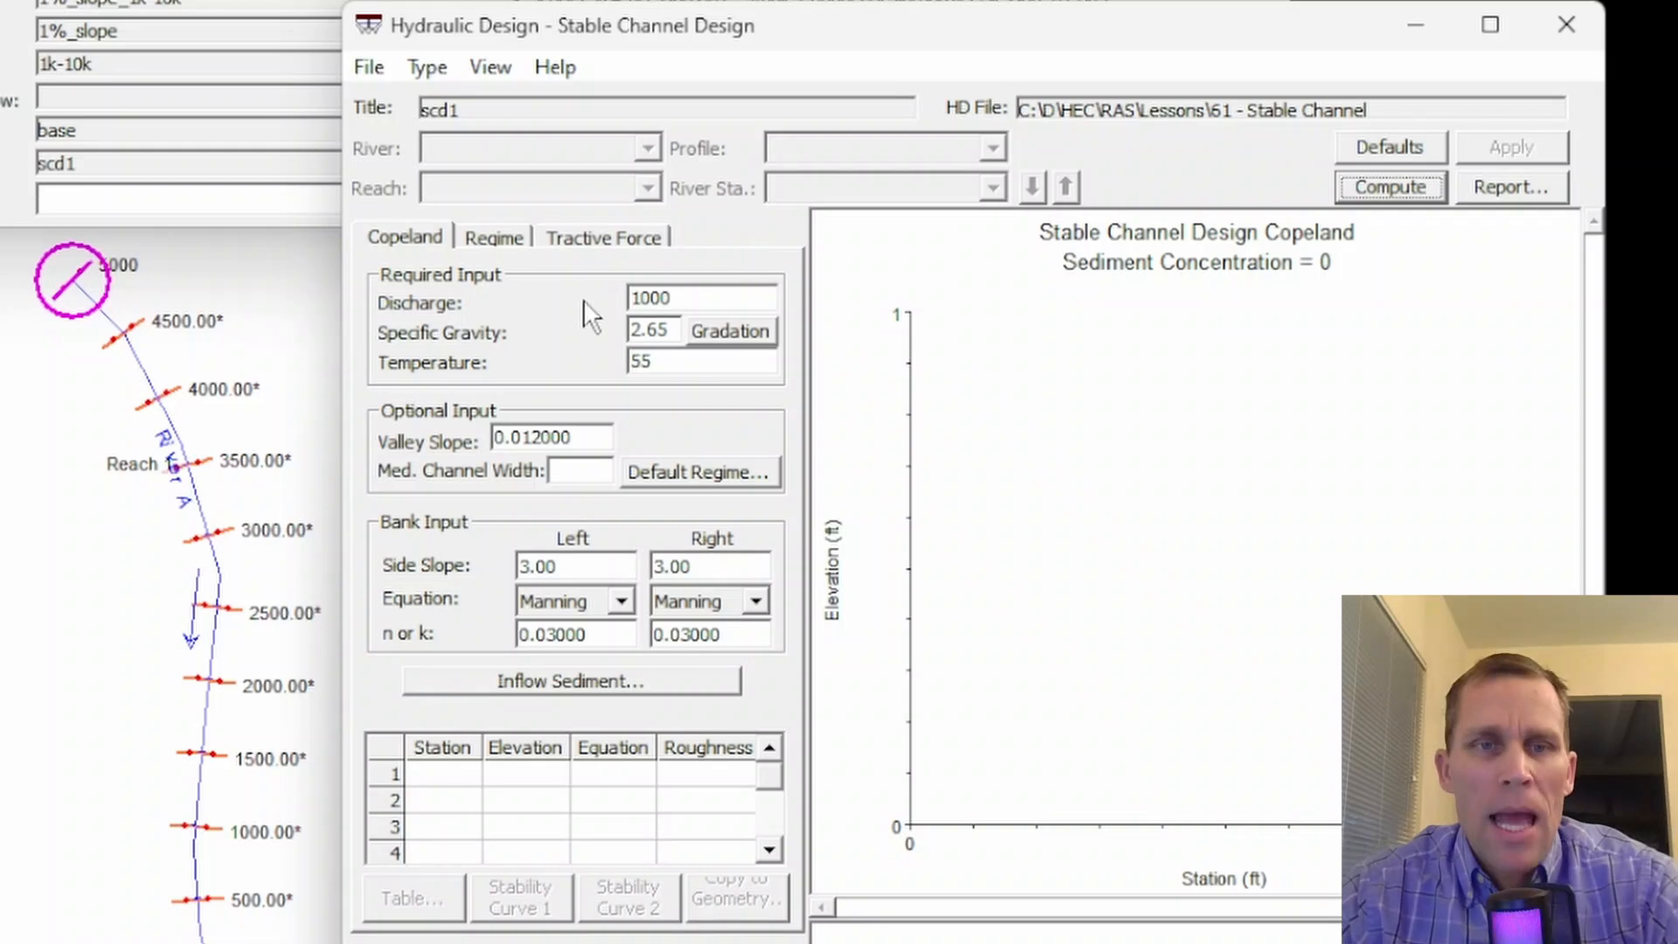
{"action": "left_click", "coordinate": [479, 234]}
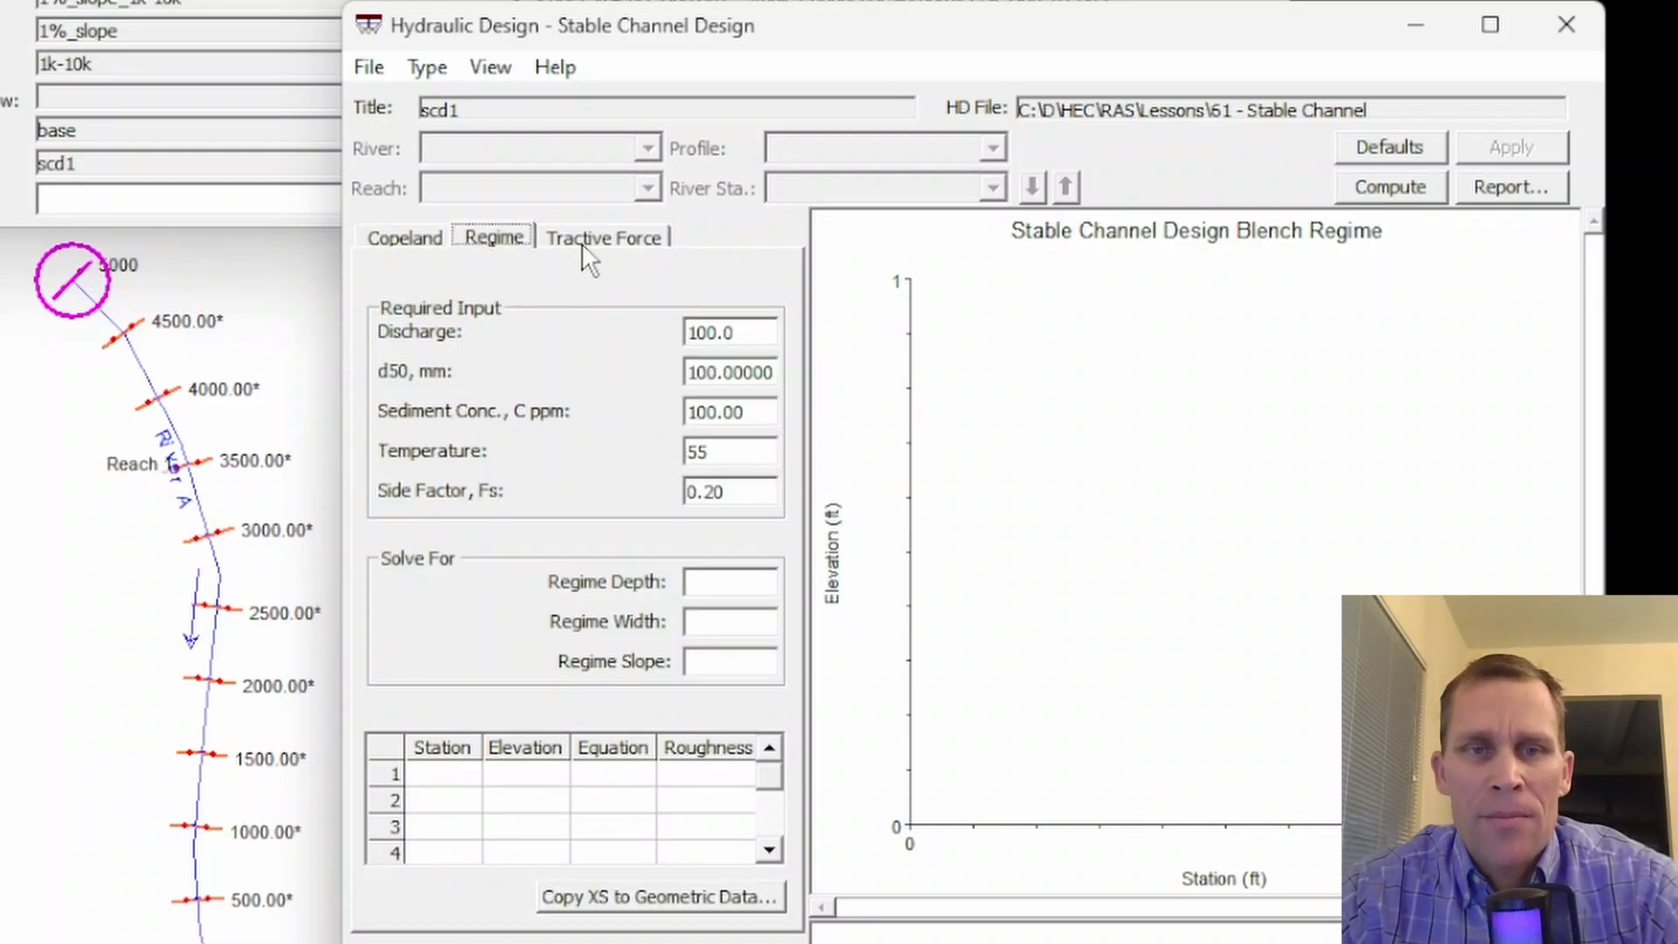
{"action": "left_click", "coordinate": [542, 241]}
{"action": "left_click", "coordinate": [424, 244]}
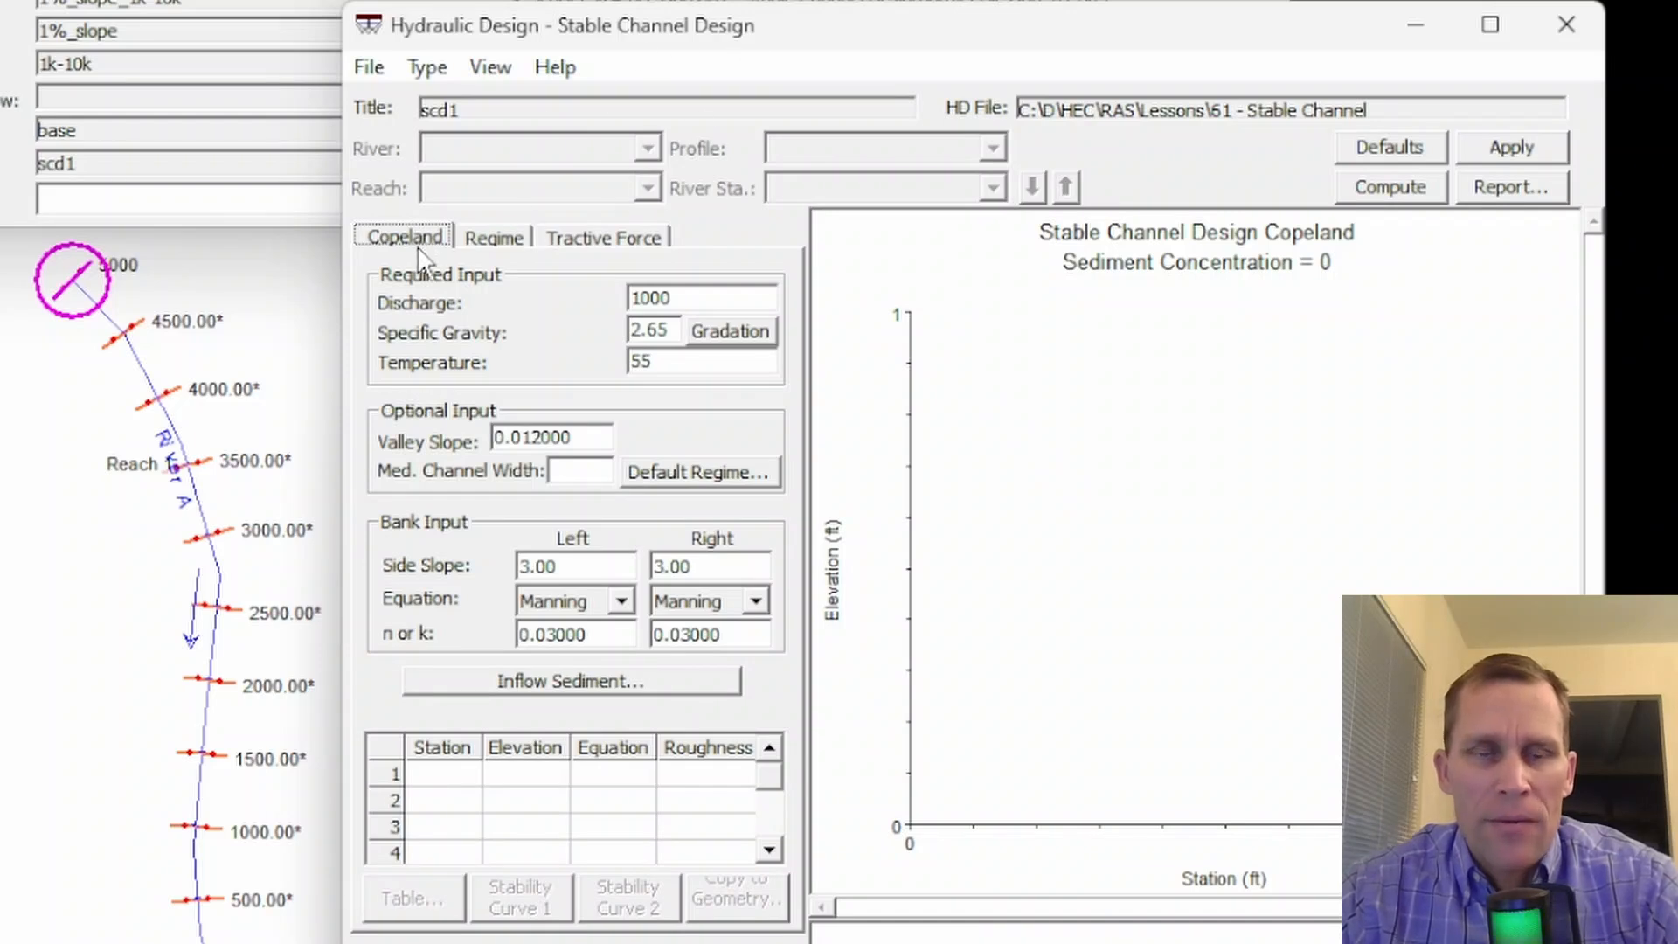
{"action": "left_click", "coordinate": [485, 238]}
{"action": "left_click", "coordinate": [579, 239]}
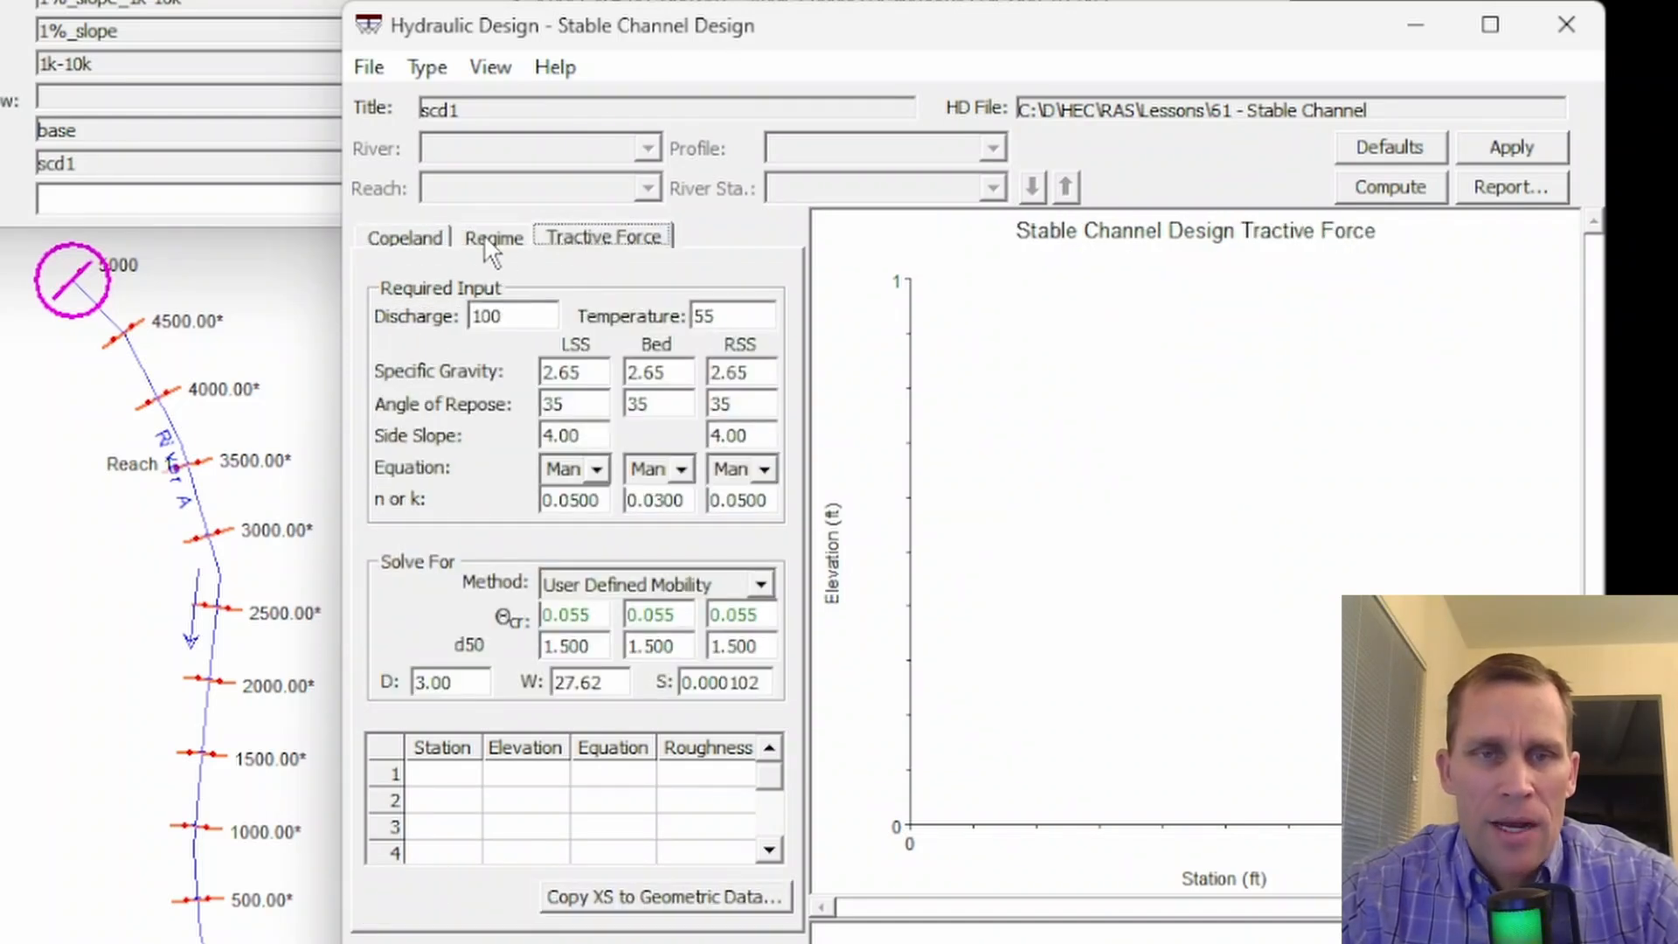
{"action": "left_click", "coordinate": [411, 238]}
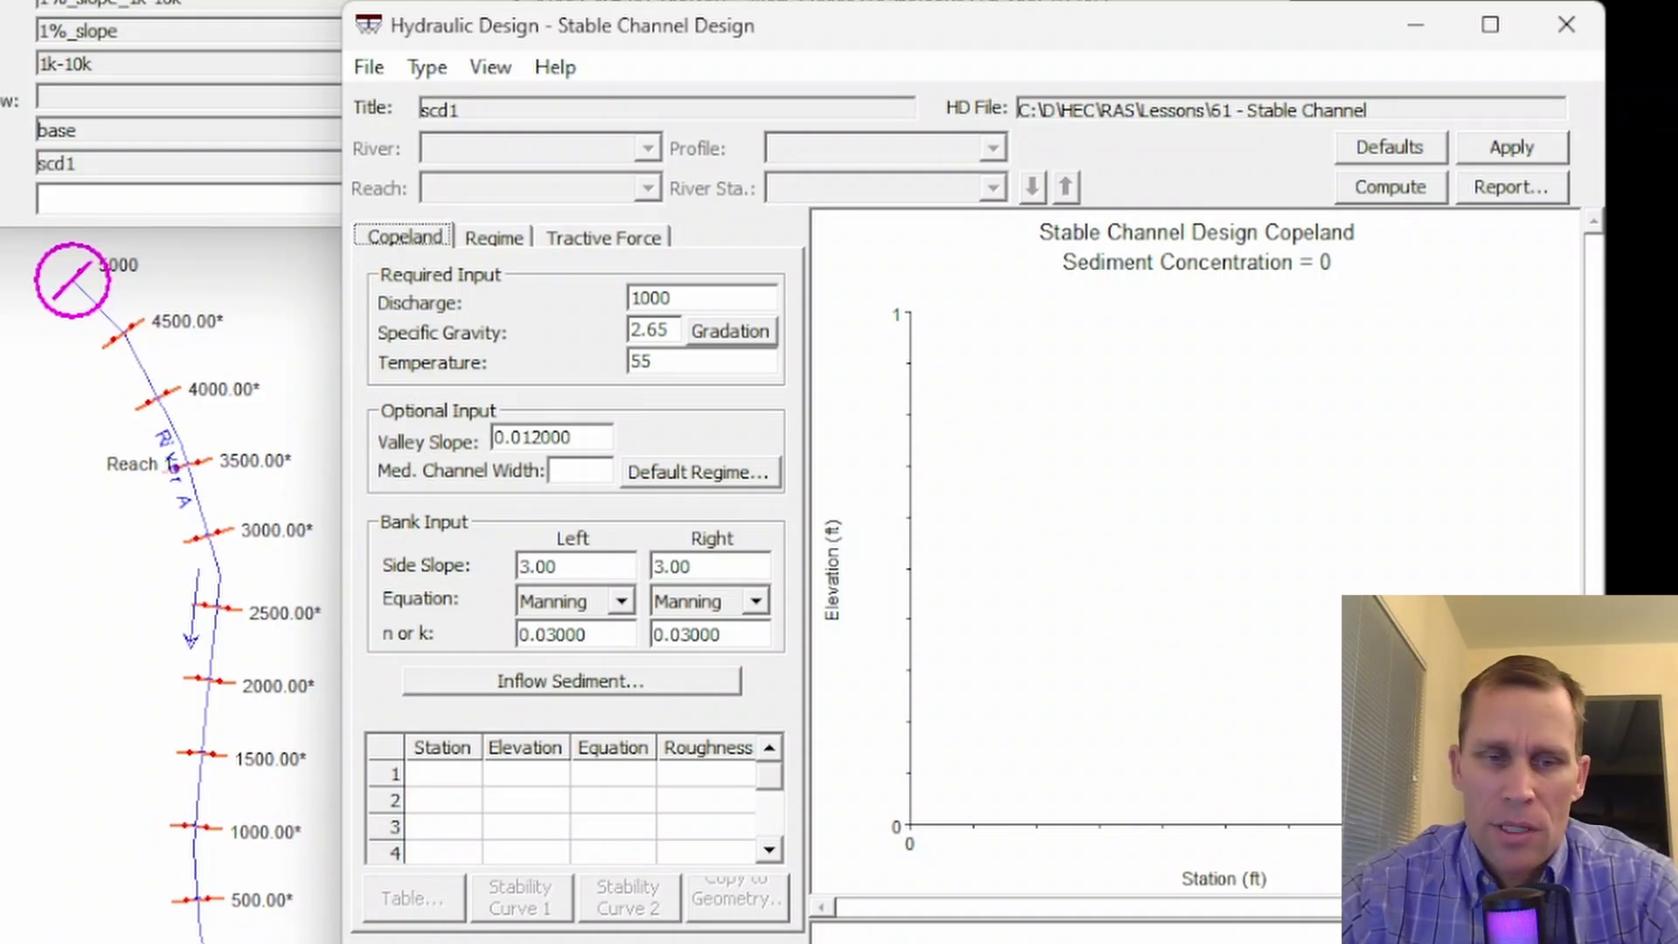
- Switch to the HEC-RAS User's Manual, read the Copeland input descriptions and examine the enlarged Copeland Method Output Table figure
{"action": "key", "text": "alt+Tab"}
{"action": "scroll", "coordinate": [565, 591], "scroll_direction": "down", "scroll_amount": 5}
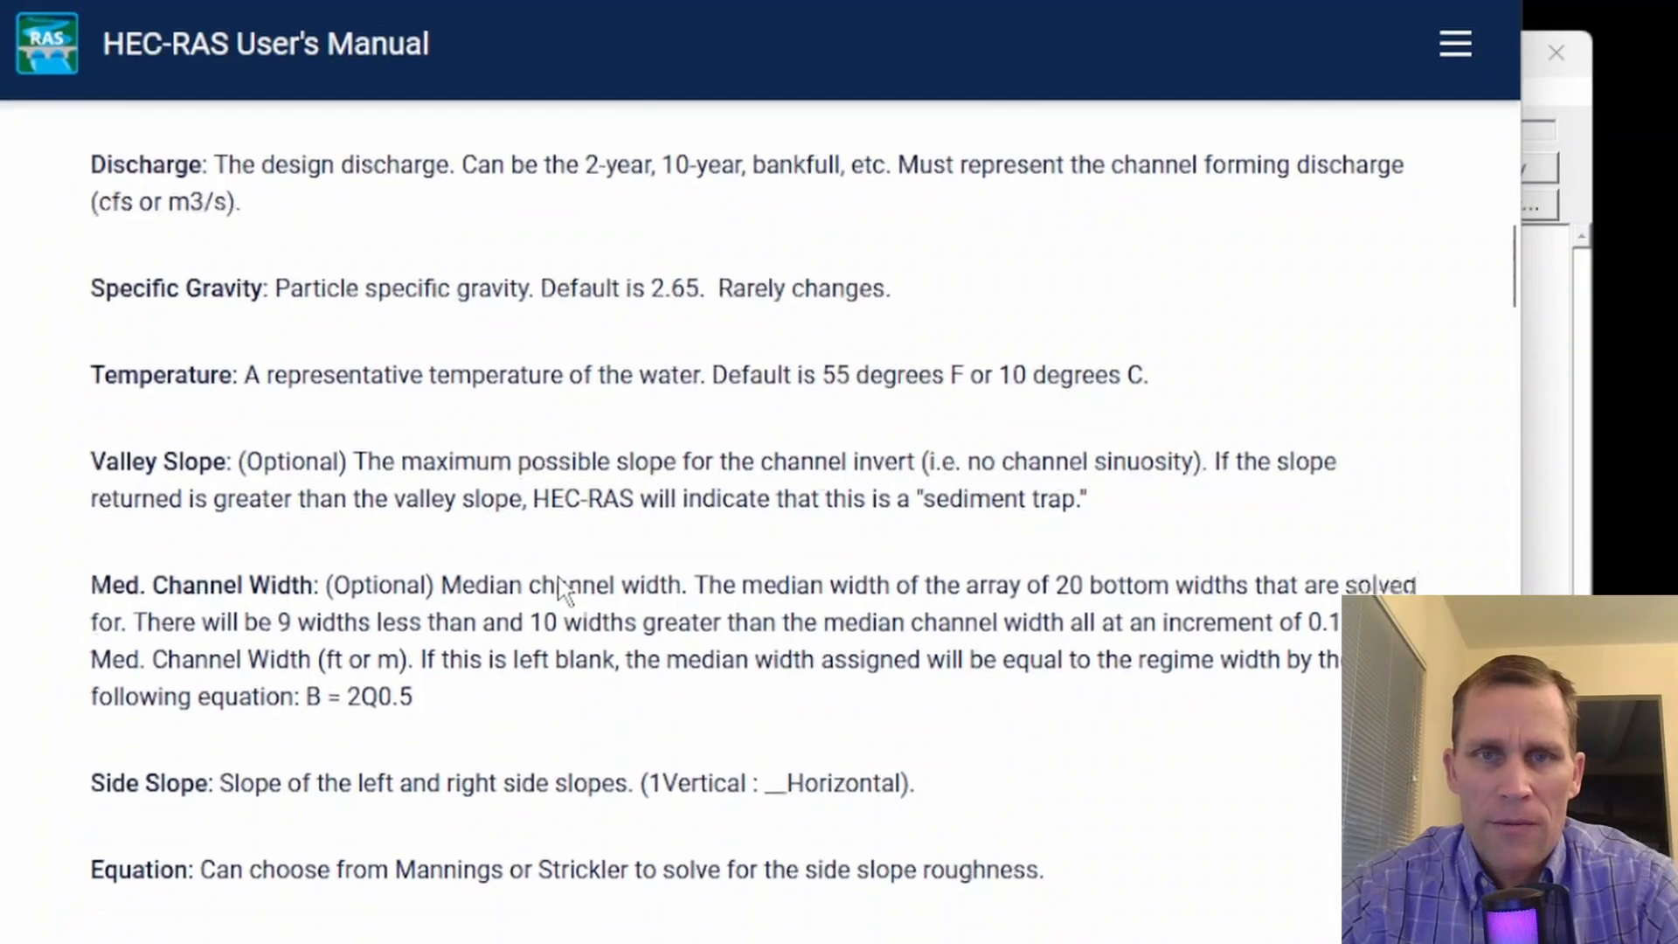
{"action": "scroll", "coordinate": [566, 592], "scroll_direction": "down", "scroll_amount": 10}
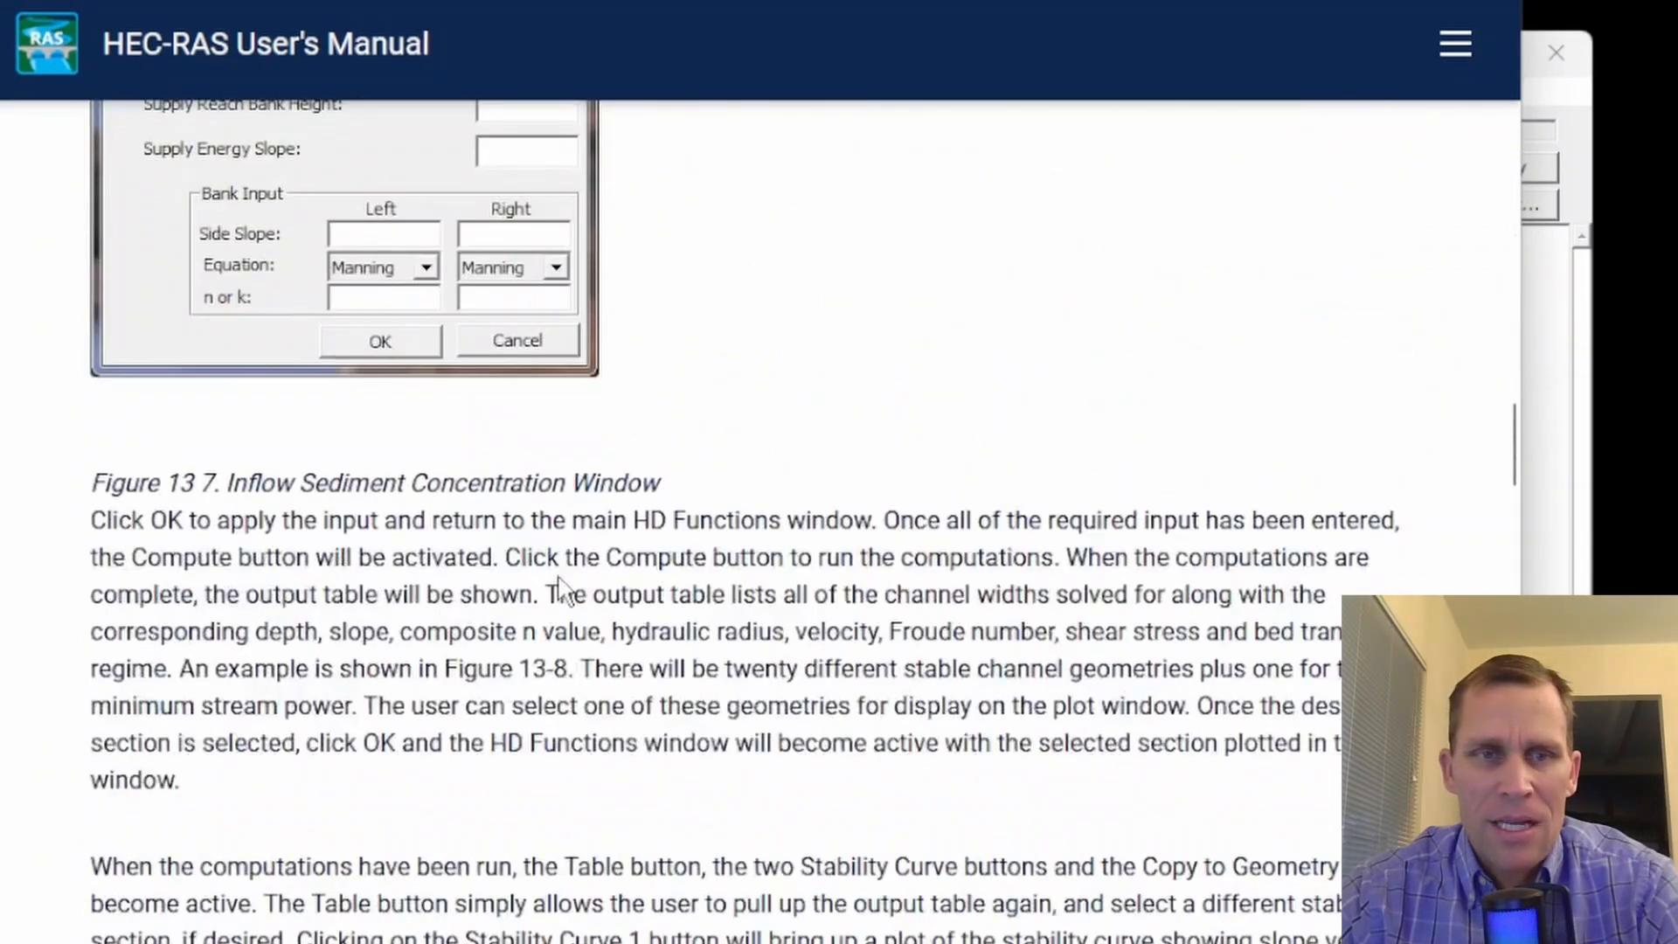
{"action": "scroll", "coordinate": [565, 591], "scroll_direction": "down", "scroll_amount": 5}
{"action": "scroll", "coordinate": [566, 592], "scroll_direction": "up", "scroll_amount": 2}
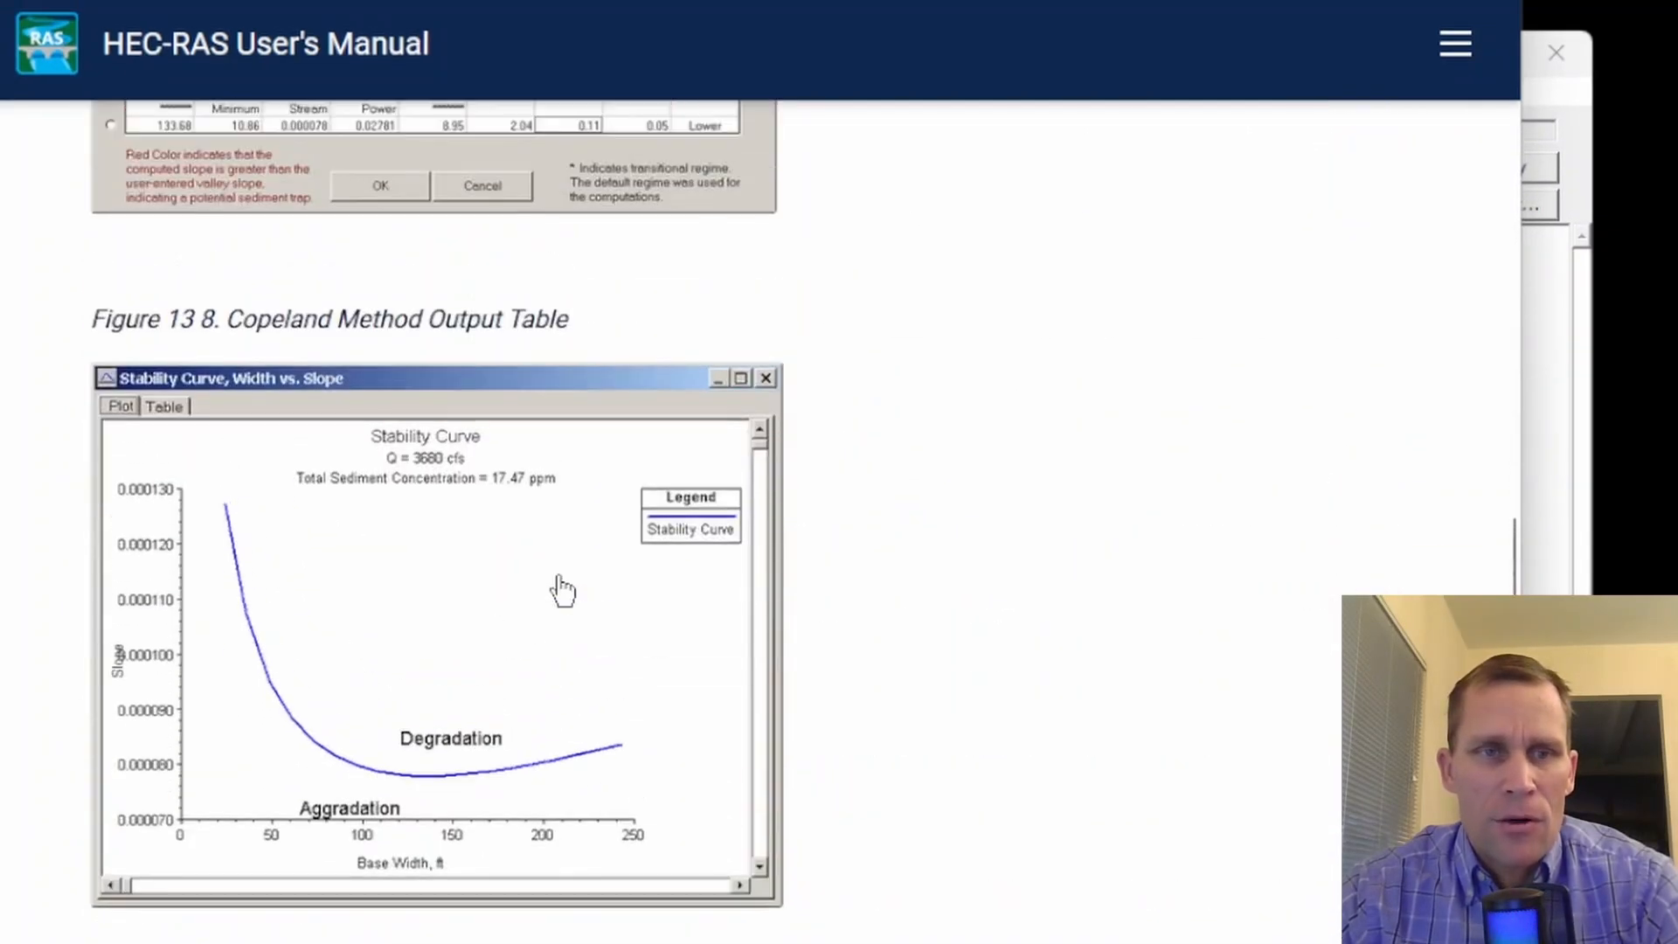
{"action": "scroll", "coordinate": [562, 592], "scroll_direction": "up", "scroll_amount": 4}
{"action": "key", "text": "alt+Tab"}
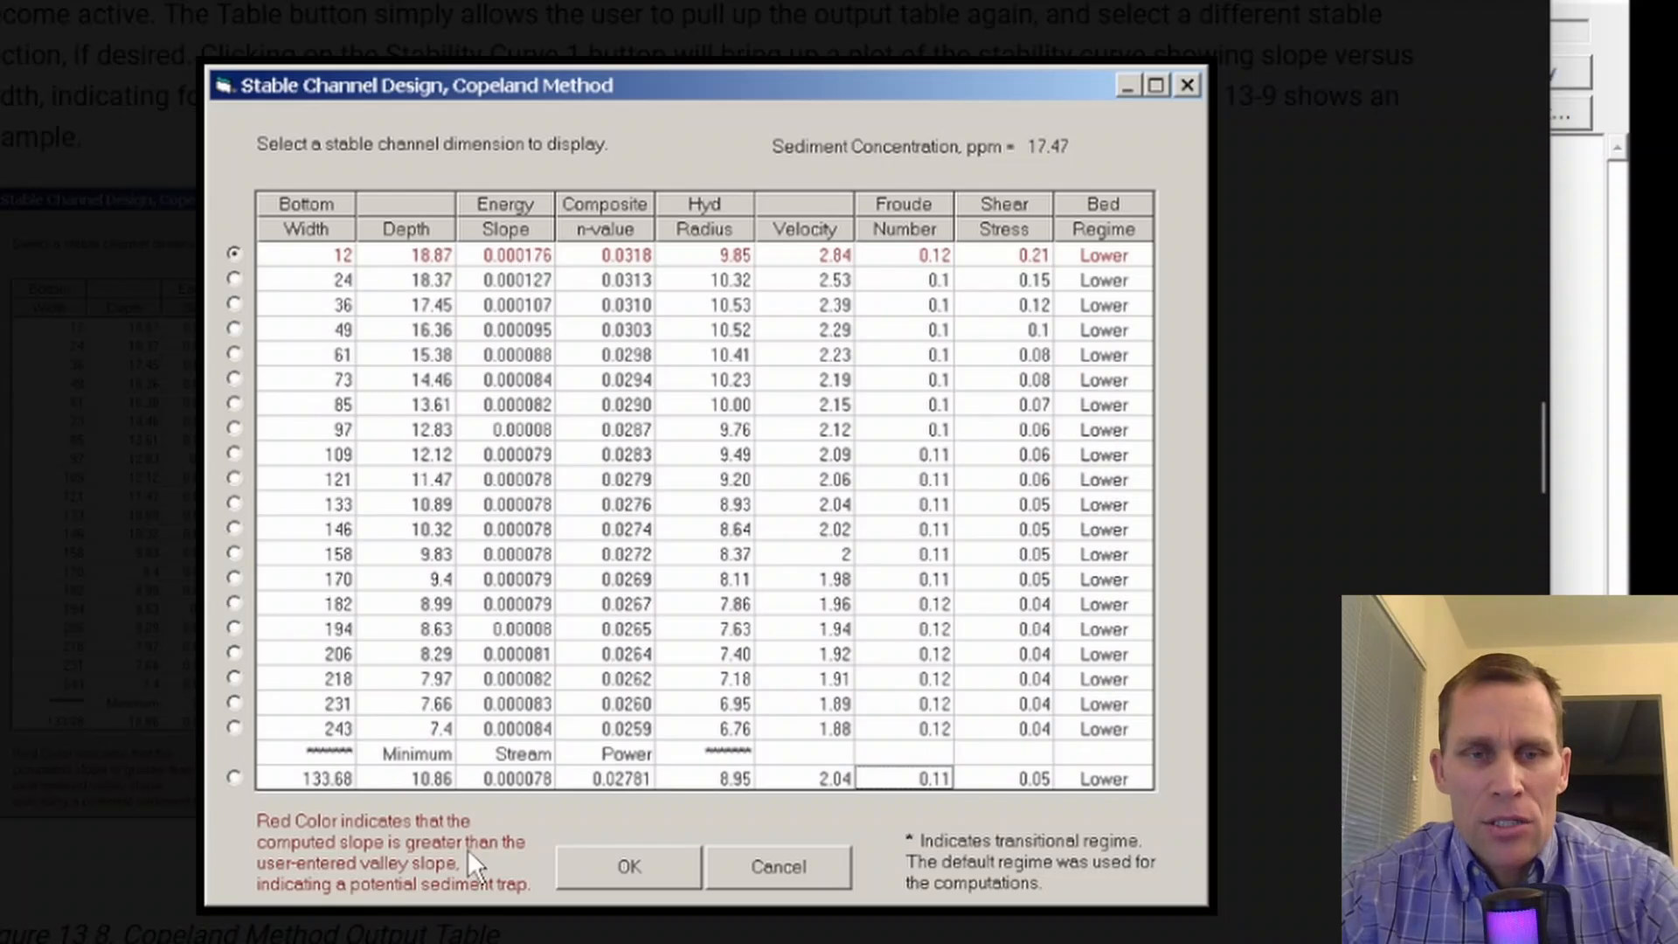
{"action": "left_click", "coordinate": [1445, 334]}
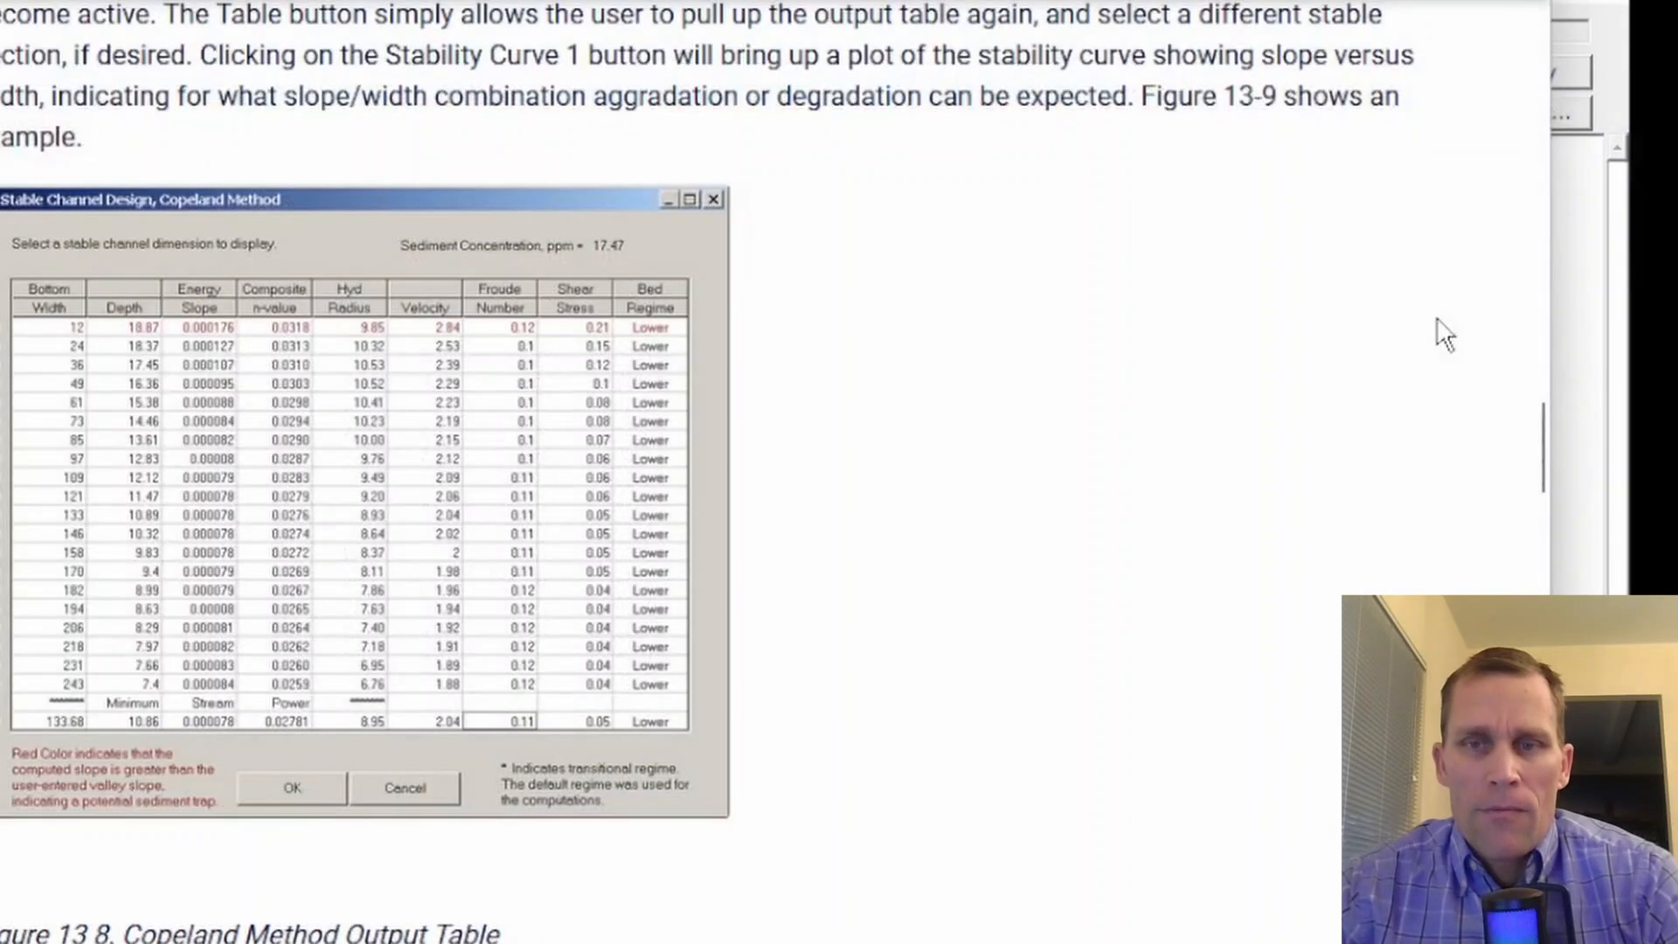
- Examine the enlarged Stability Curve, Width vs. Slope figure in the manual and close the enlarged view
{"action": "scroll", "coordinate": [1066, 394], "scroll_direction": "down", "scroll_amount": 1}
{"action": "scroll", "coordinate": [1066, 393], "scroll_direction": "down", "scroll_amount": 9}
{"action": "left_click", "coordinate": [626, 390]}
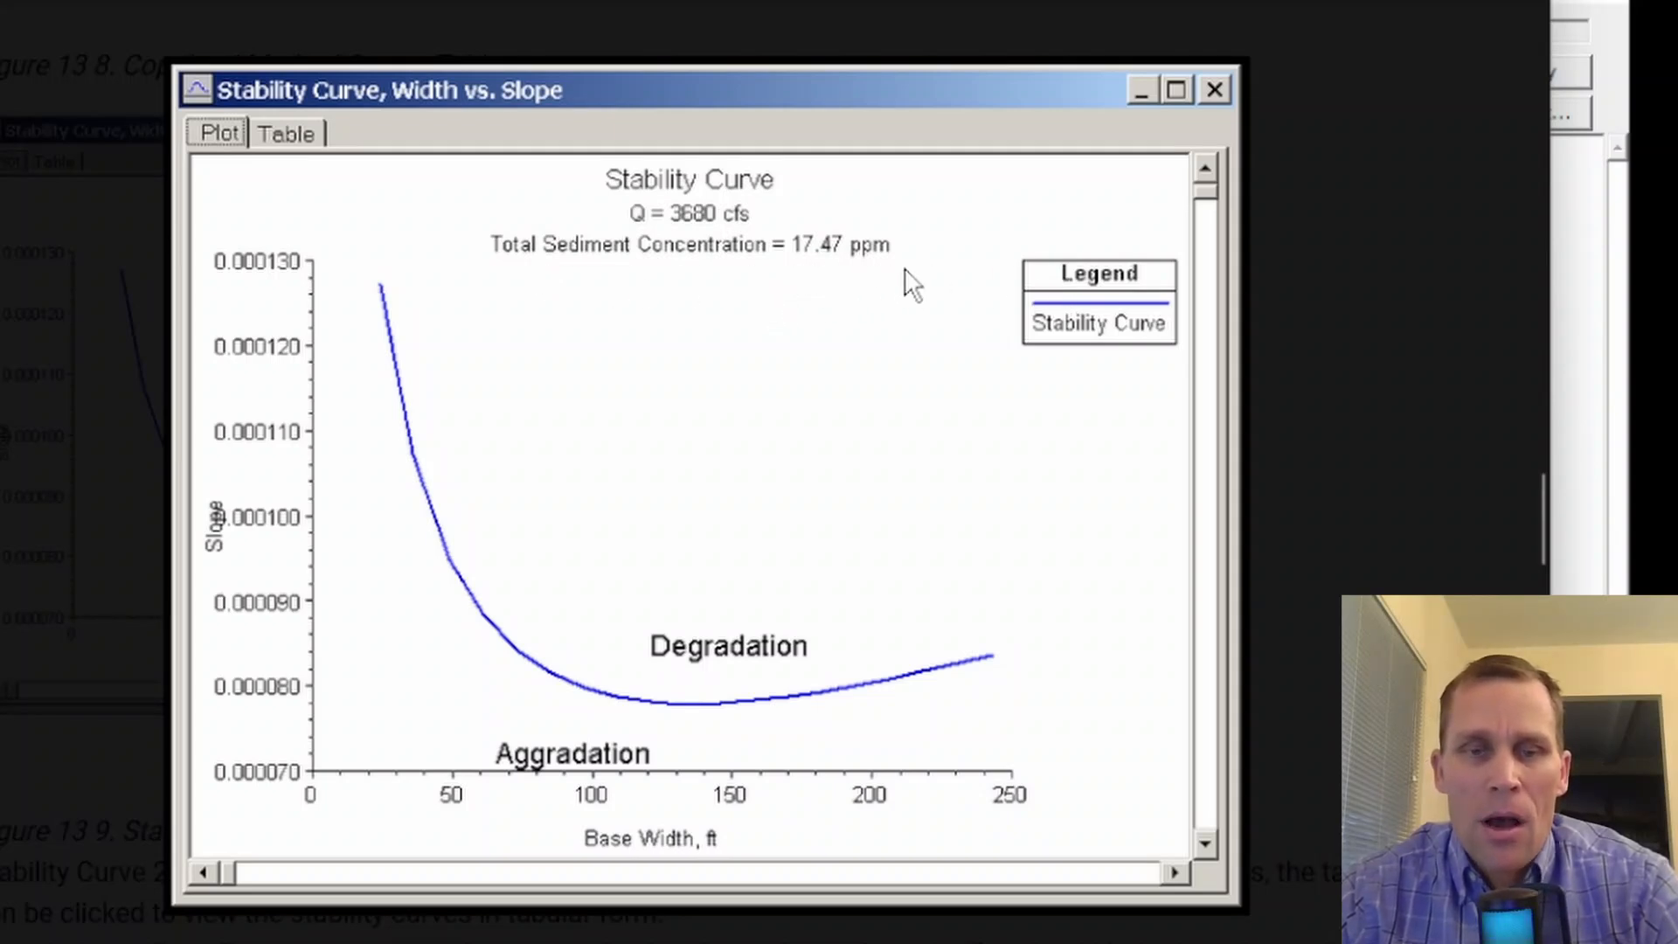
{"action": "left_click", "coordinate": [1428, 374]}
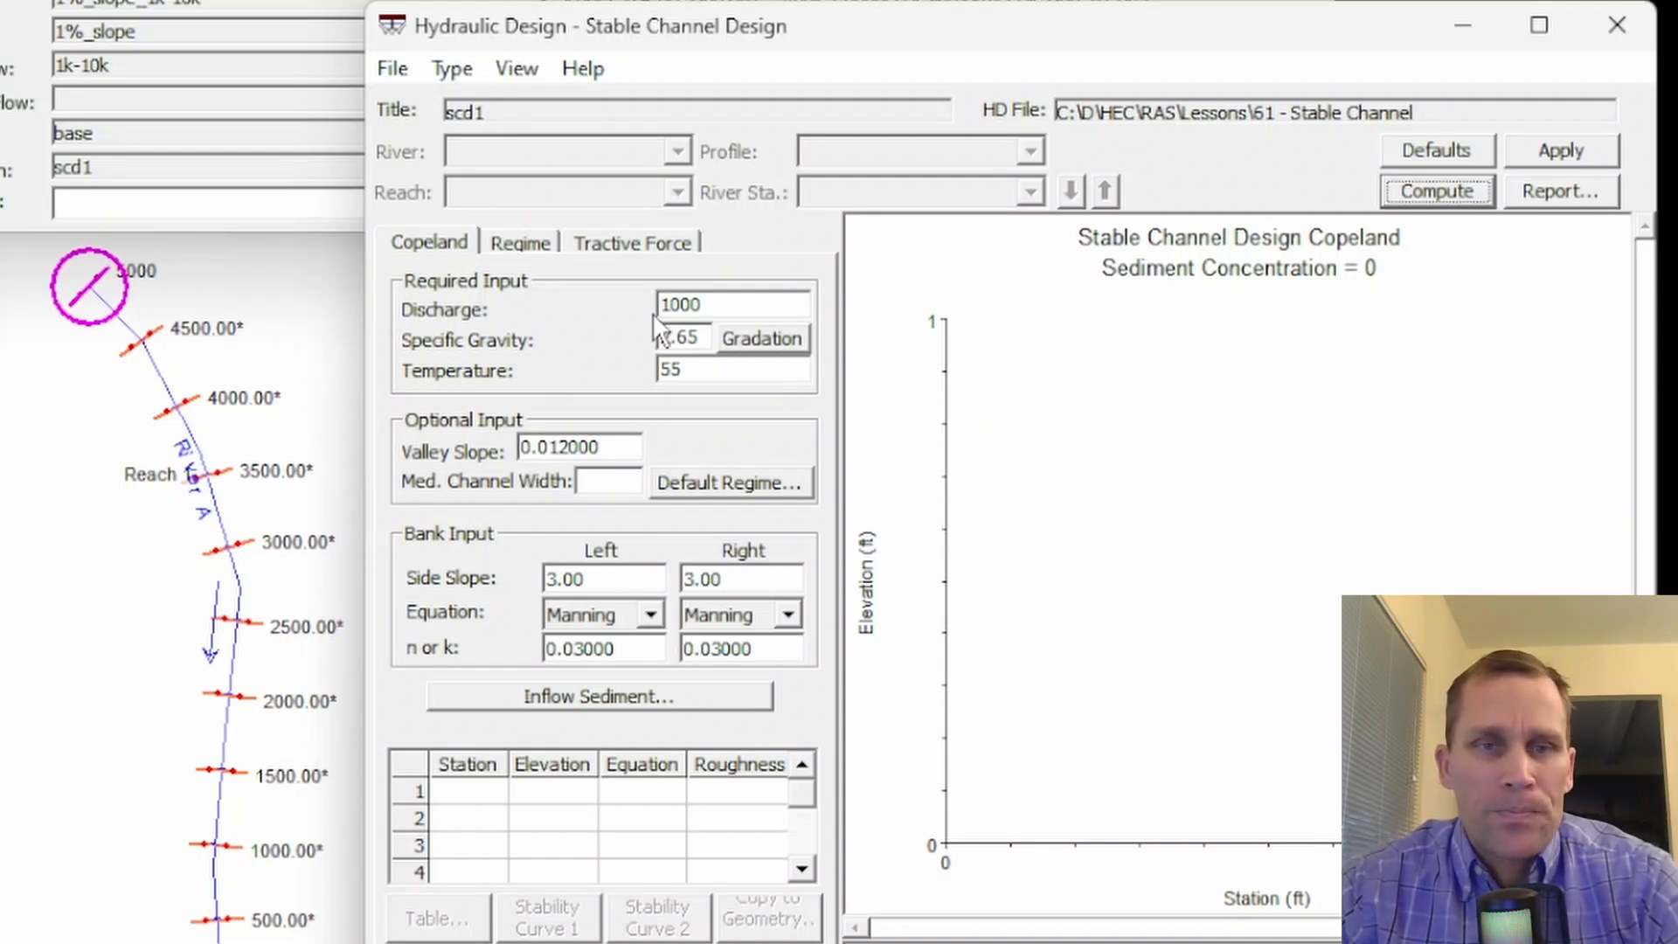
- Return to the Hydraulic Design window and set the discharge for the Copeland method to 1000
{"action": "left_click", "coordinate": [424, 244]}
{"action": "left_click", "coordinate": [503, 245]}
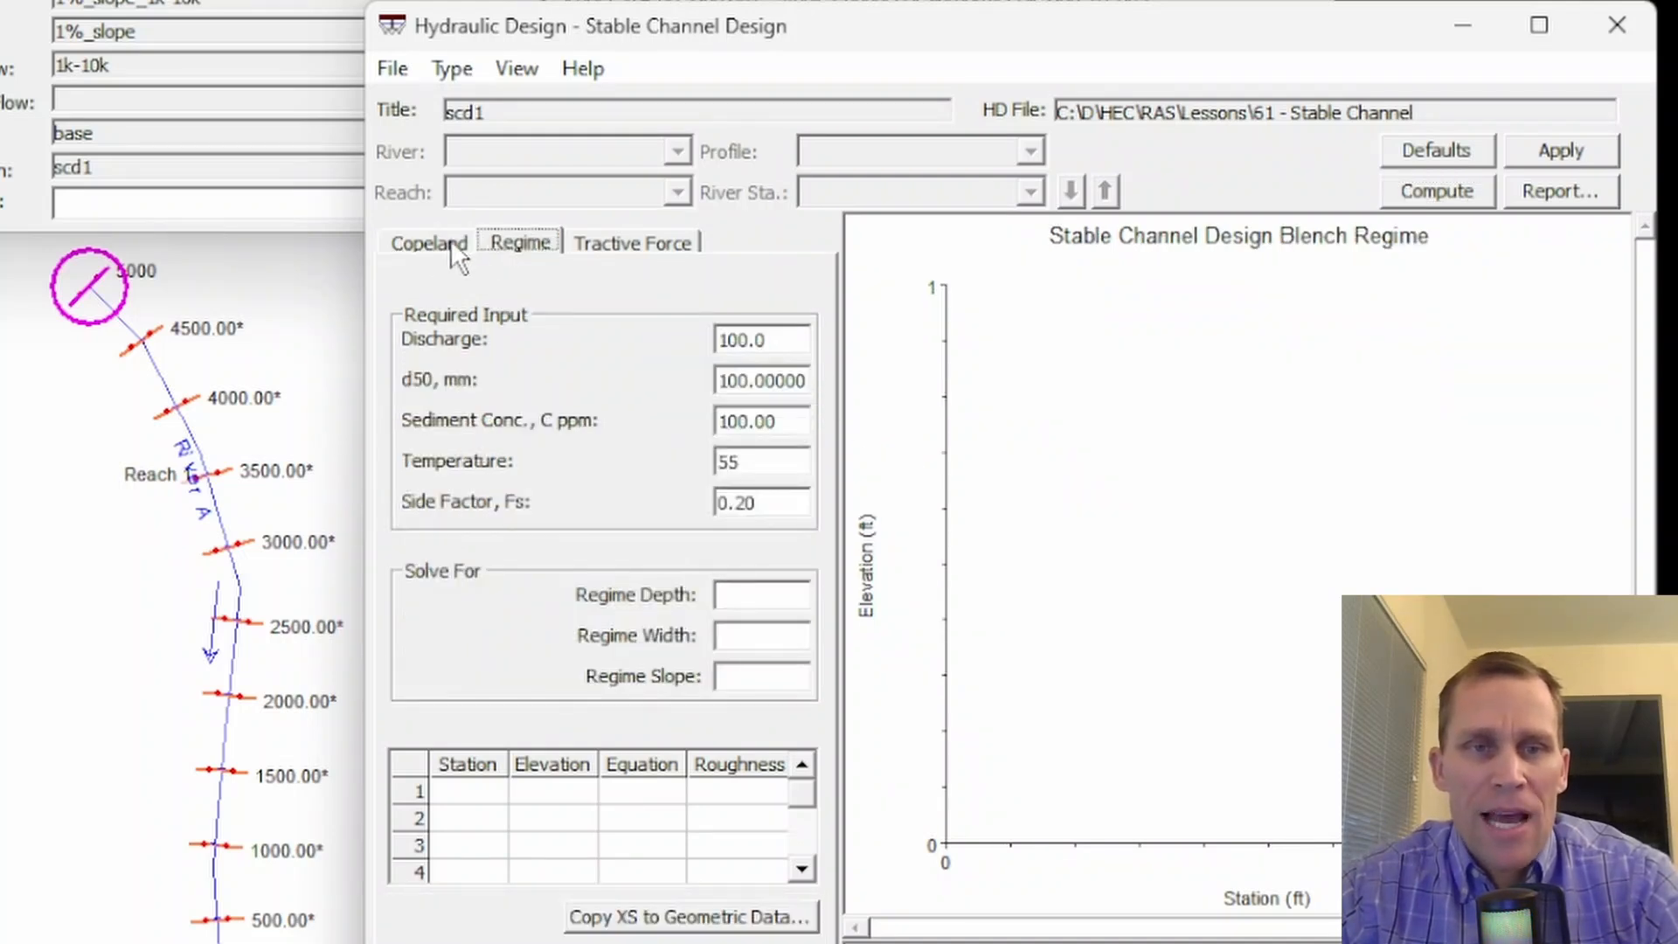
{"action": "left_click", "coordinate": [451, 242]}
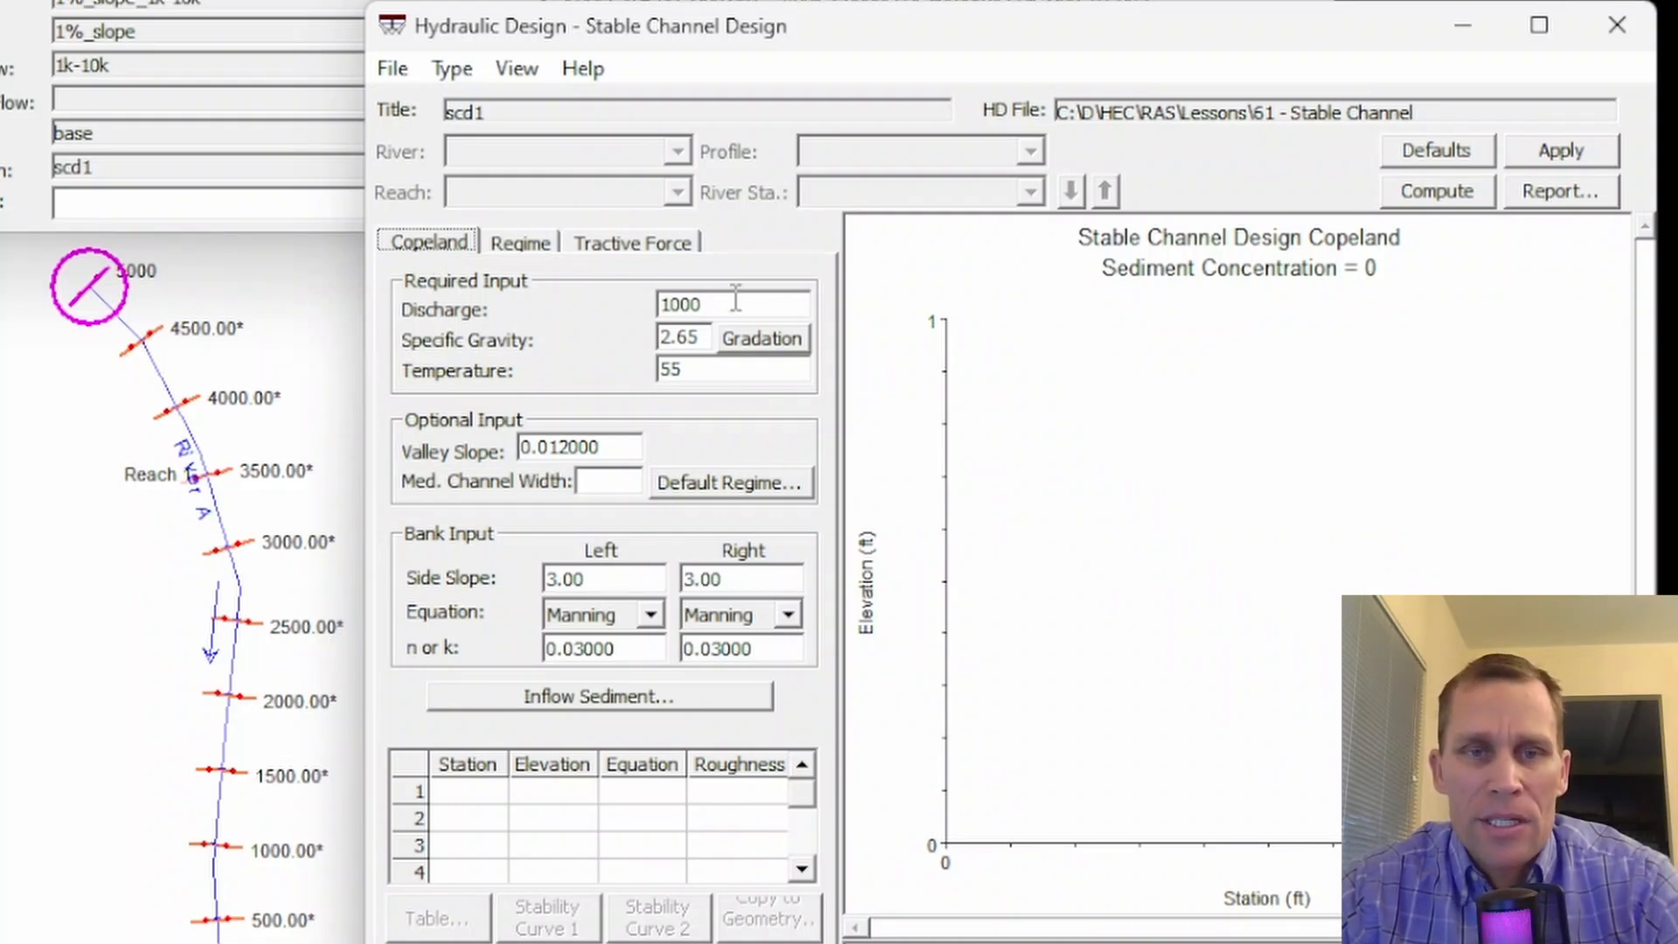
{"action": "left_click_drag", "start_coordinate": [710, 304], "coordinate": [646, 306]}
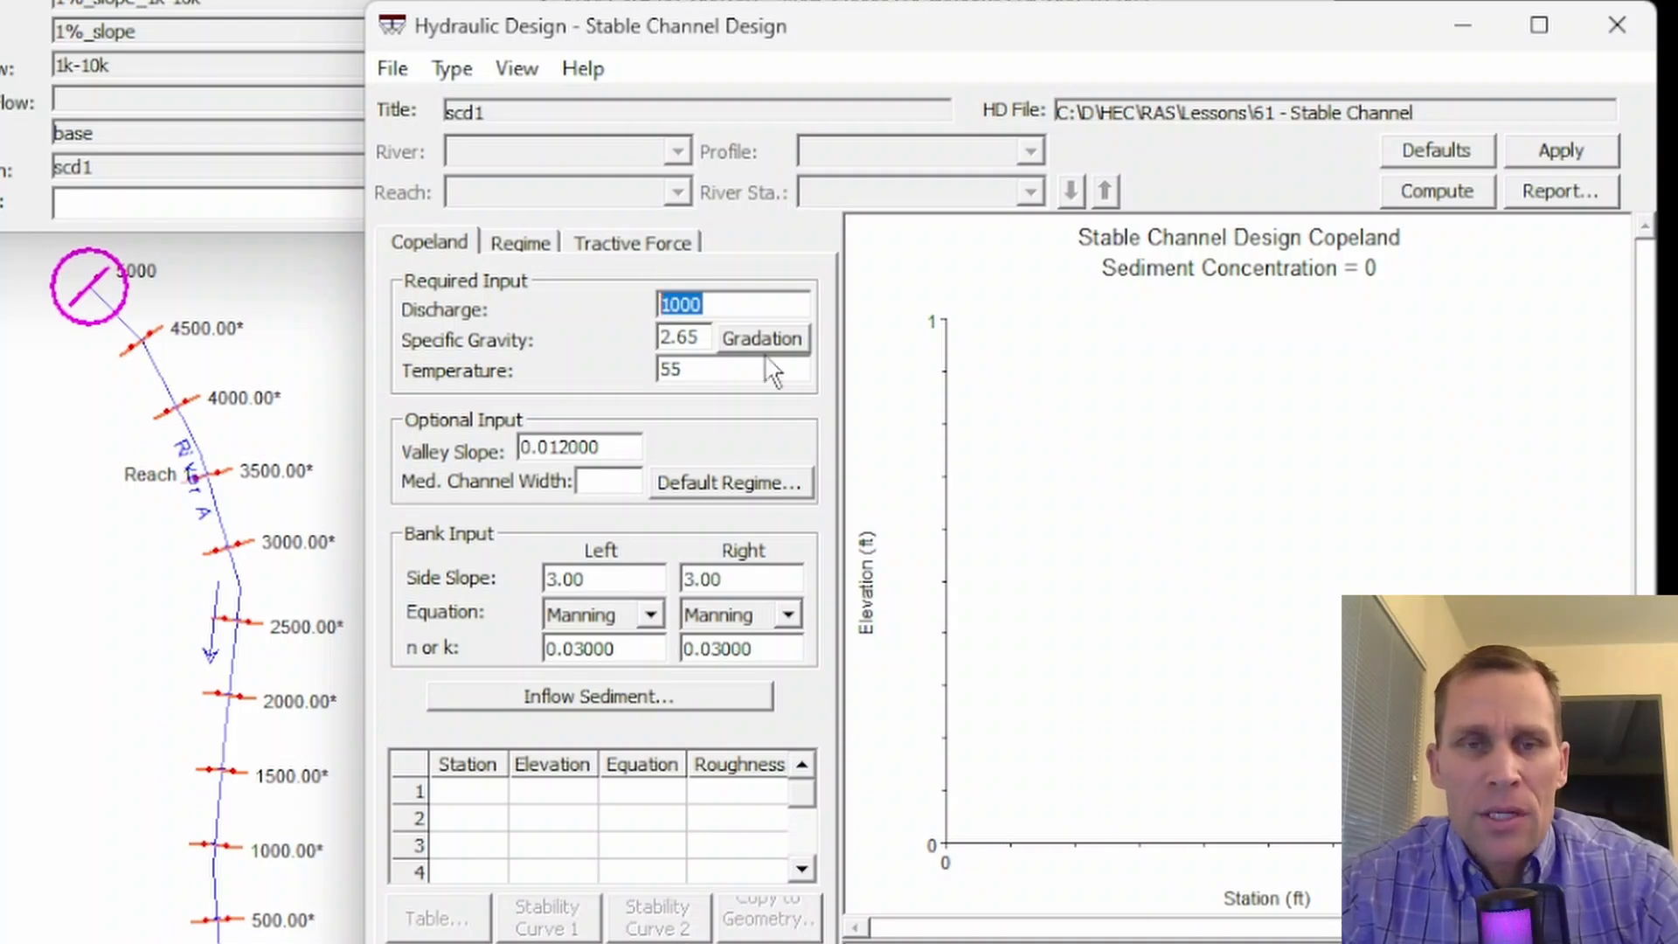
{"action": "left_click_drag", "start_coordinate": [693, 339], "coordinate": [650, 341]}
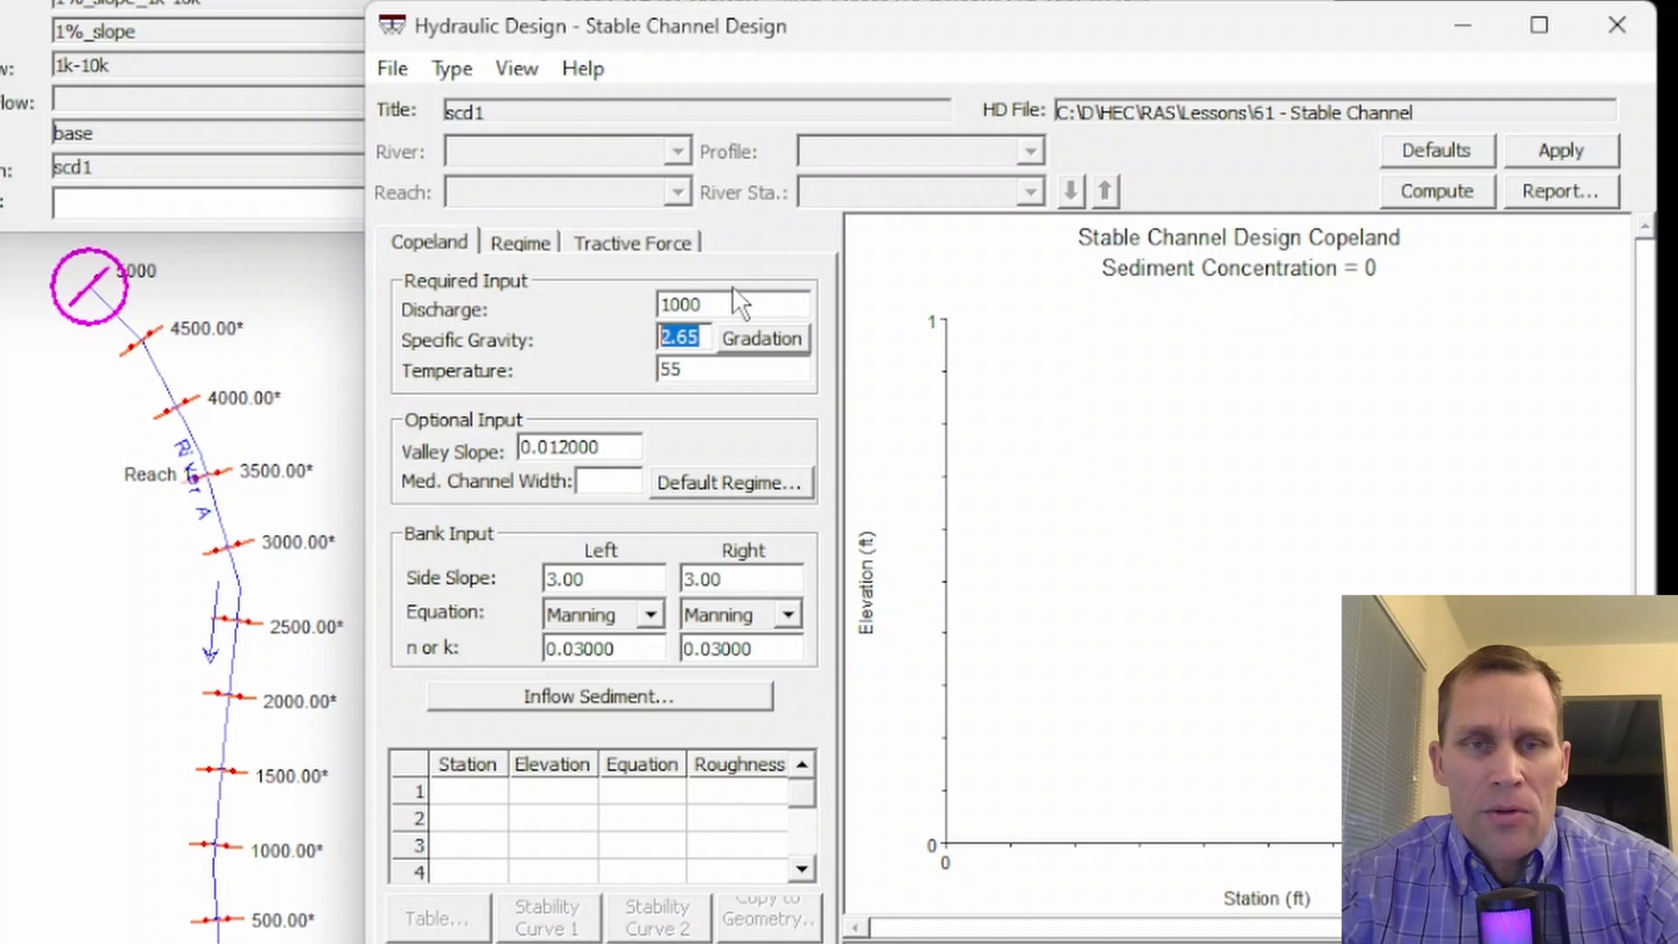
{"action": "left_click_drag", "start_coordinate": [740, 300], "coordinate": [547, 301]}
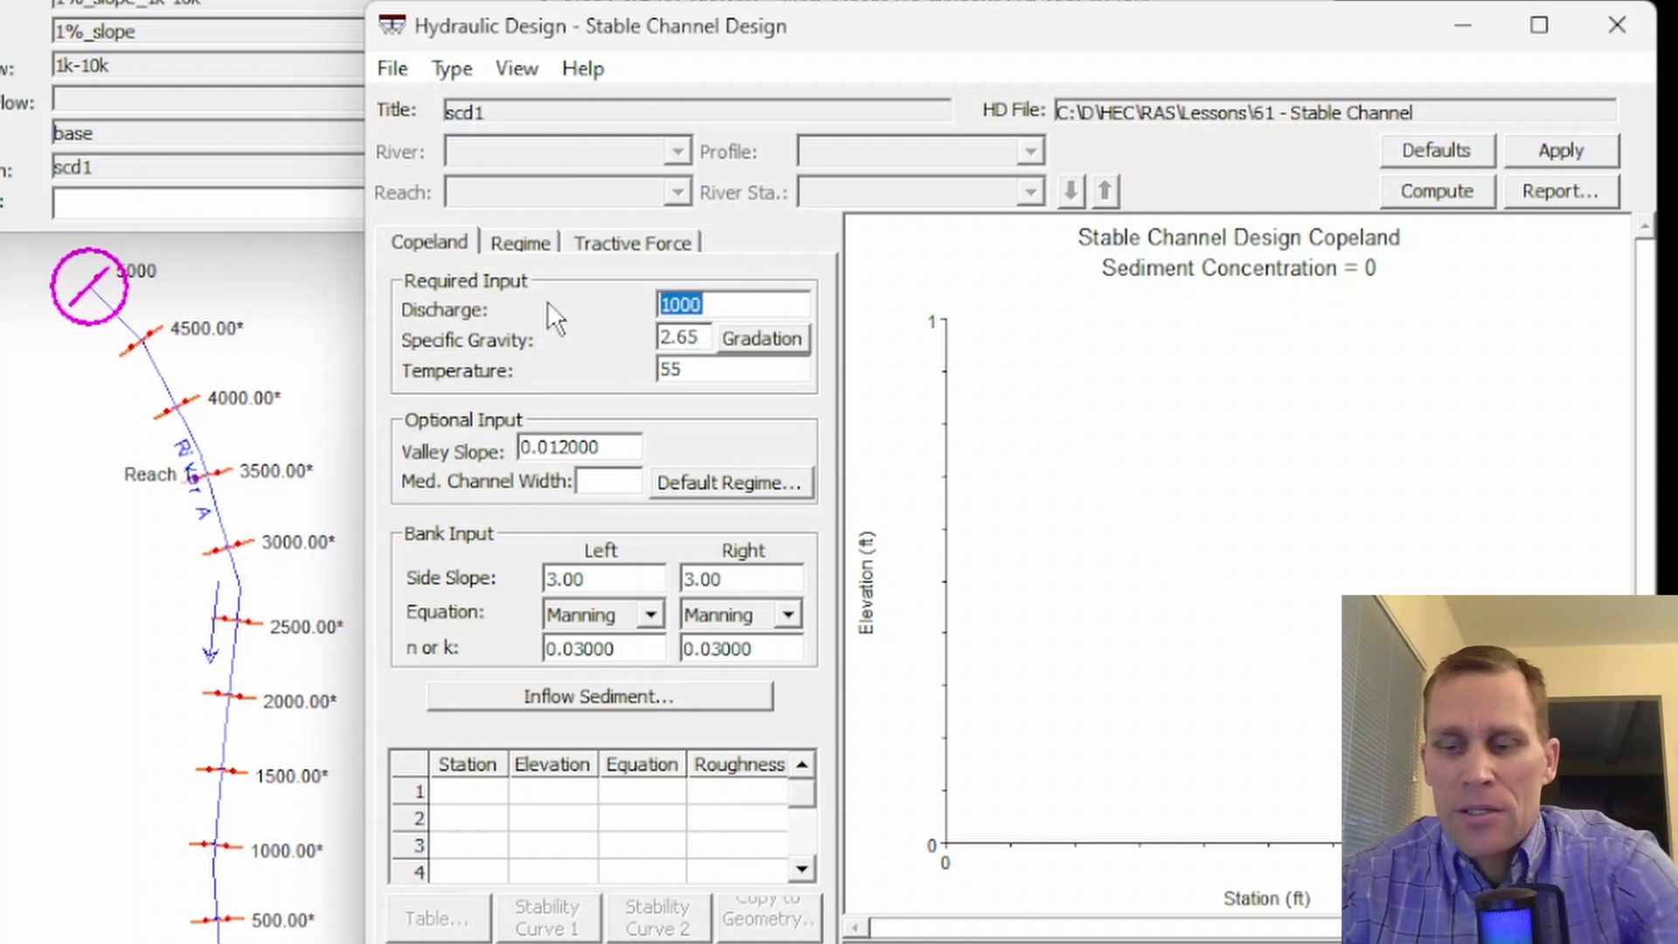
{"action": "type", "text": "1000"}
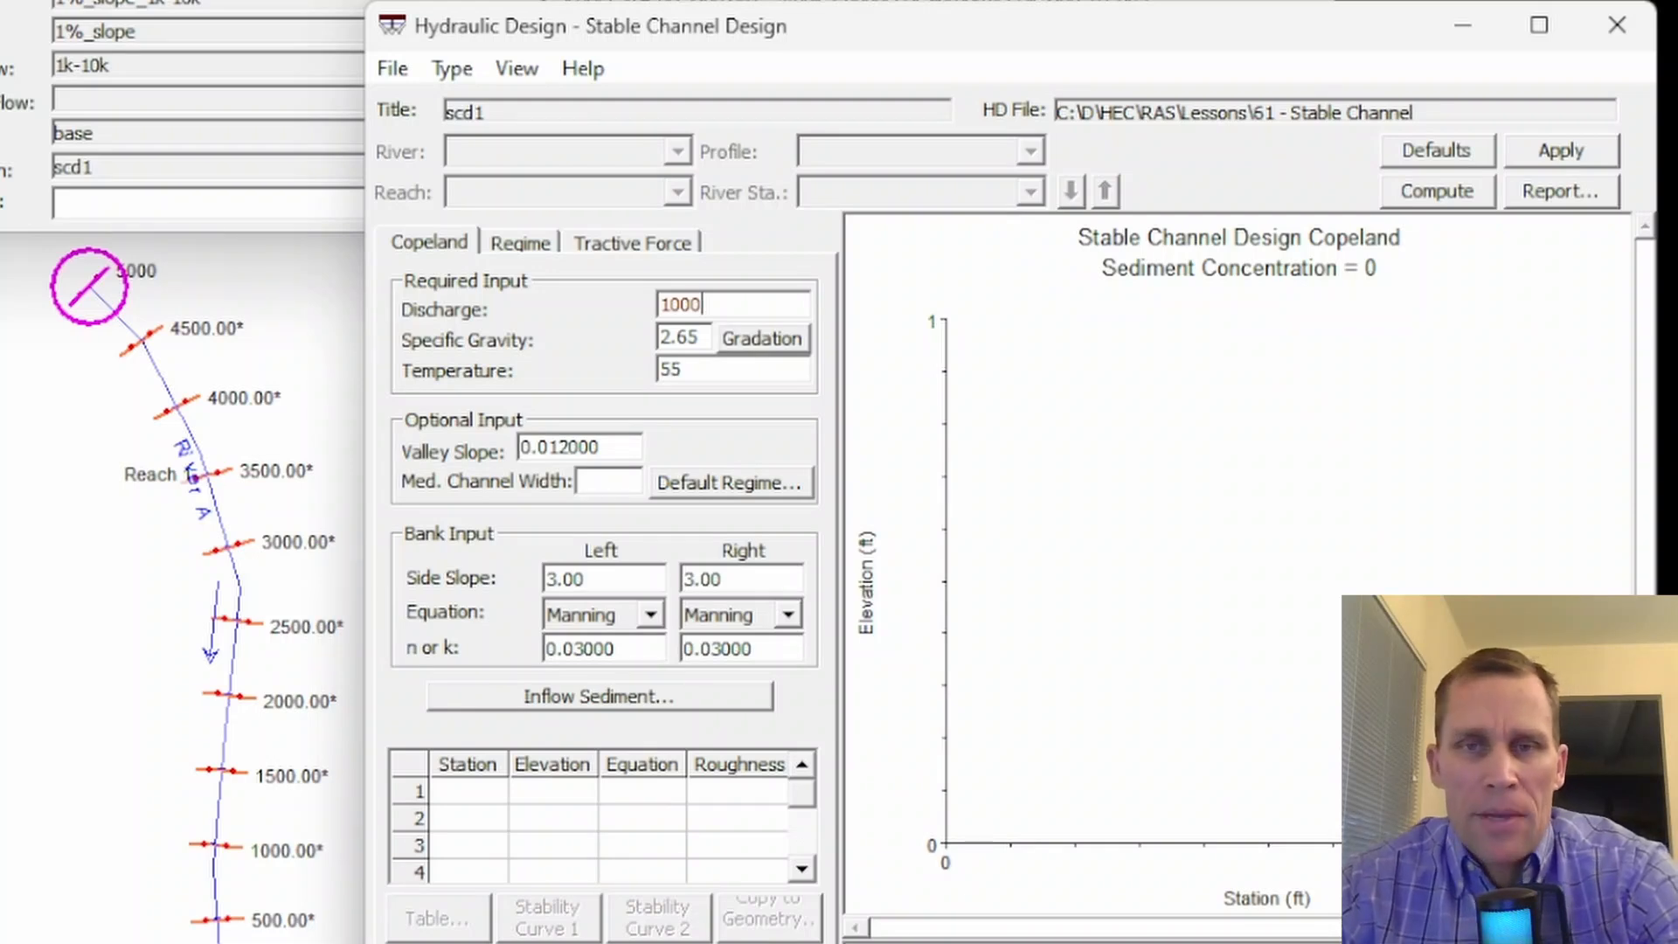
- Set the optional valley slope to 0.012 and the median channel width to 50 for the Copeland method
{"action": "left_click_drag", "start_coordinate": [713, 304], "coordinate": [632, 297]}
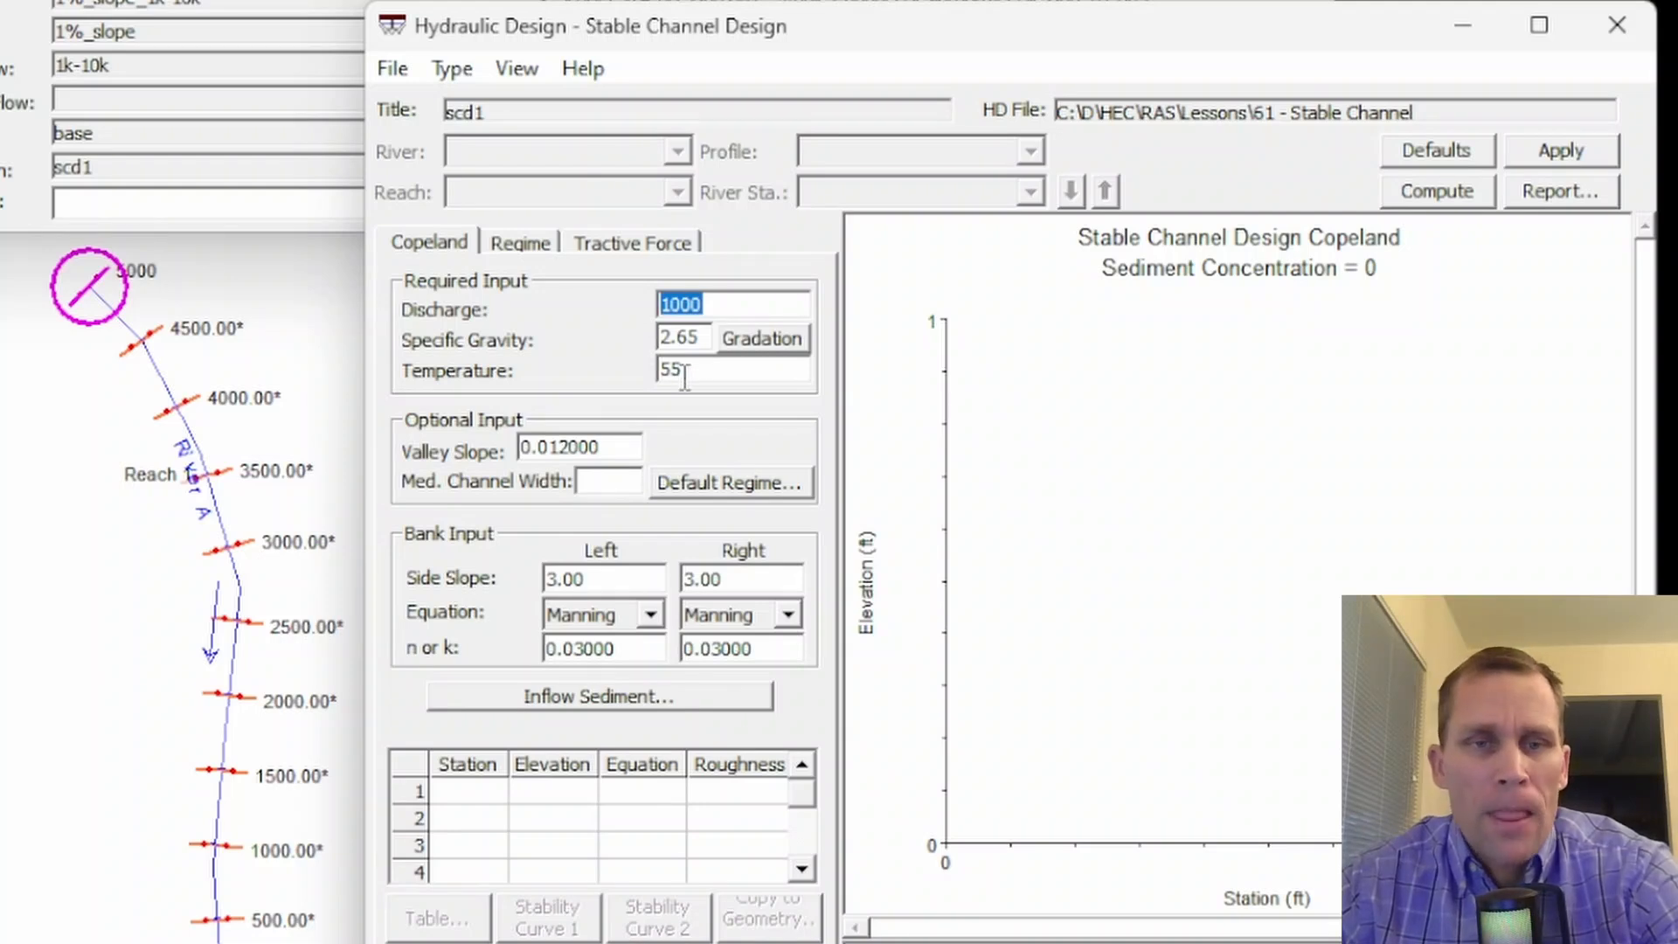
{"action": "left_click_drag", "start_coordinate": [696, 374], "coordinate": [643, 378]}
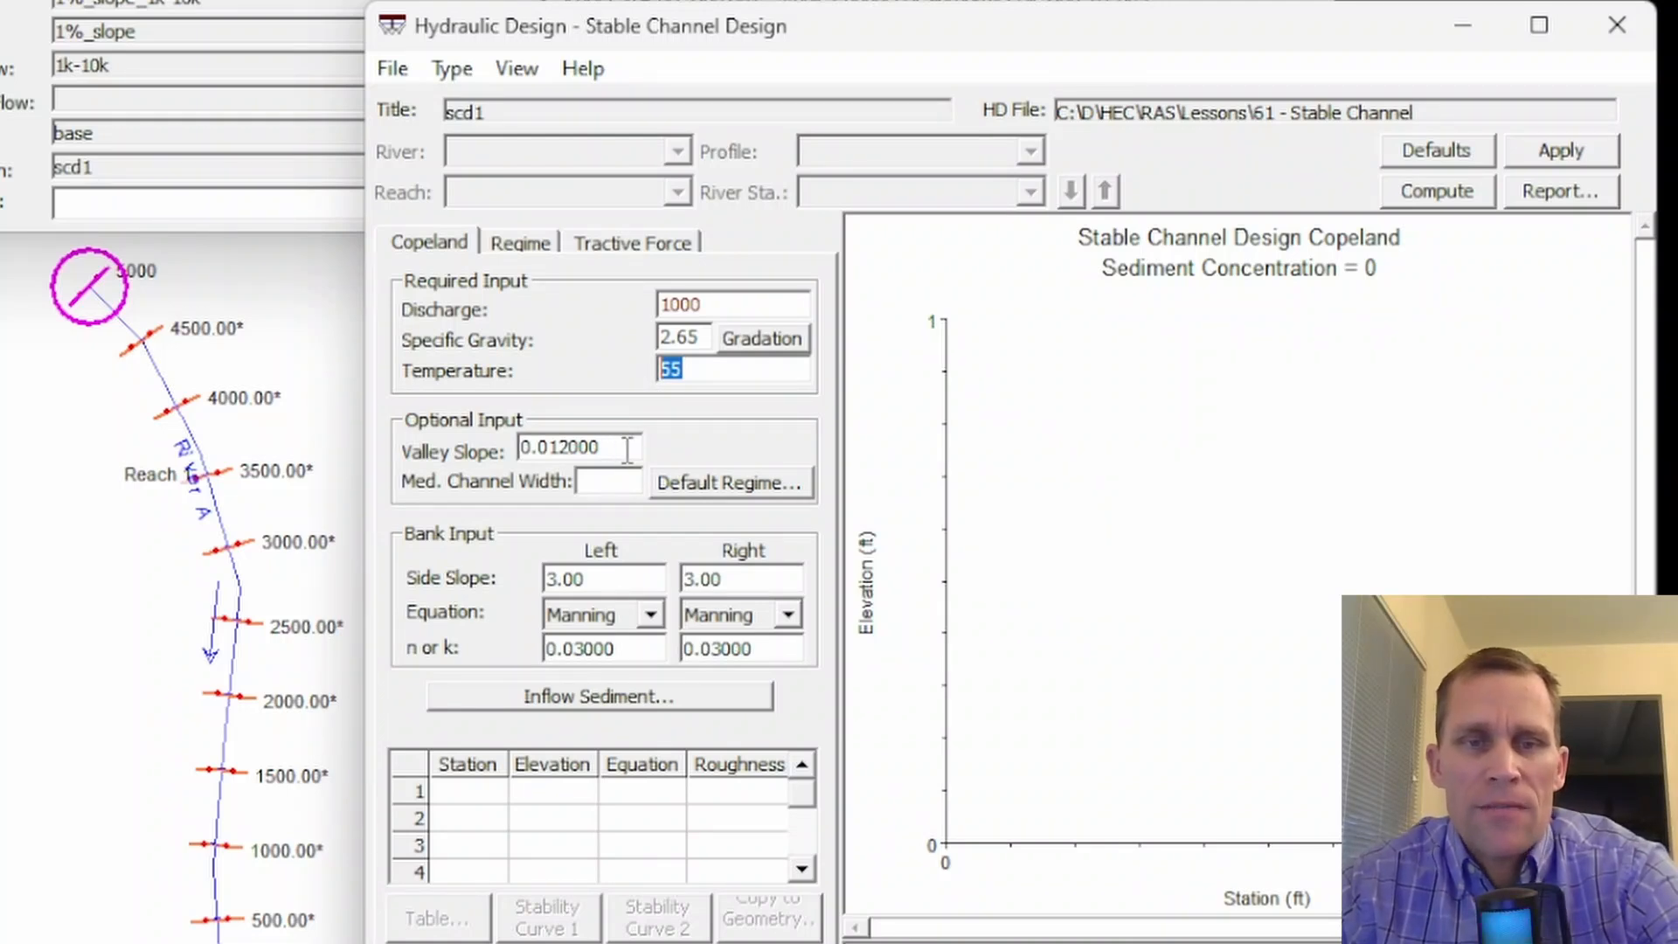
{"action": "left_click_drag", "start_coordinate": [613, 450], "coordinate": [499, 428]}
{"action": "type", "text": "0."}
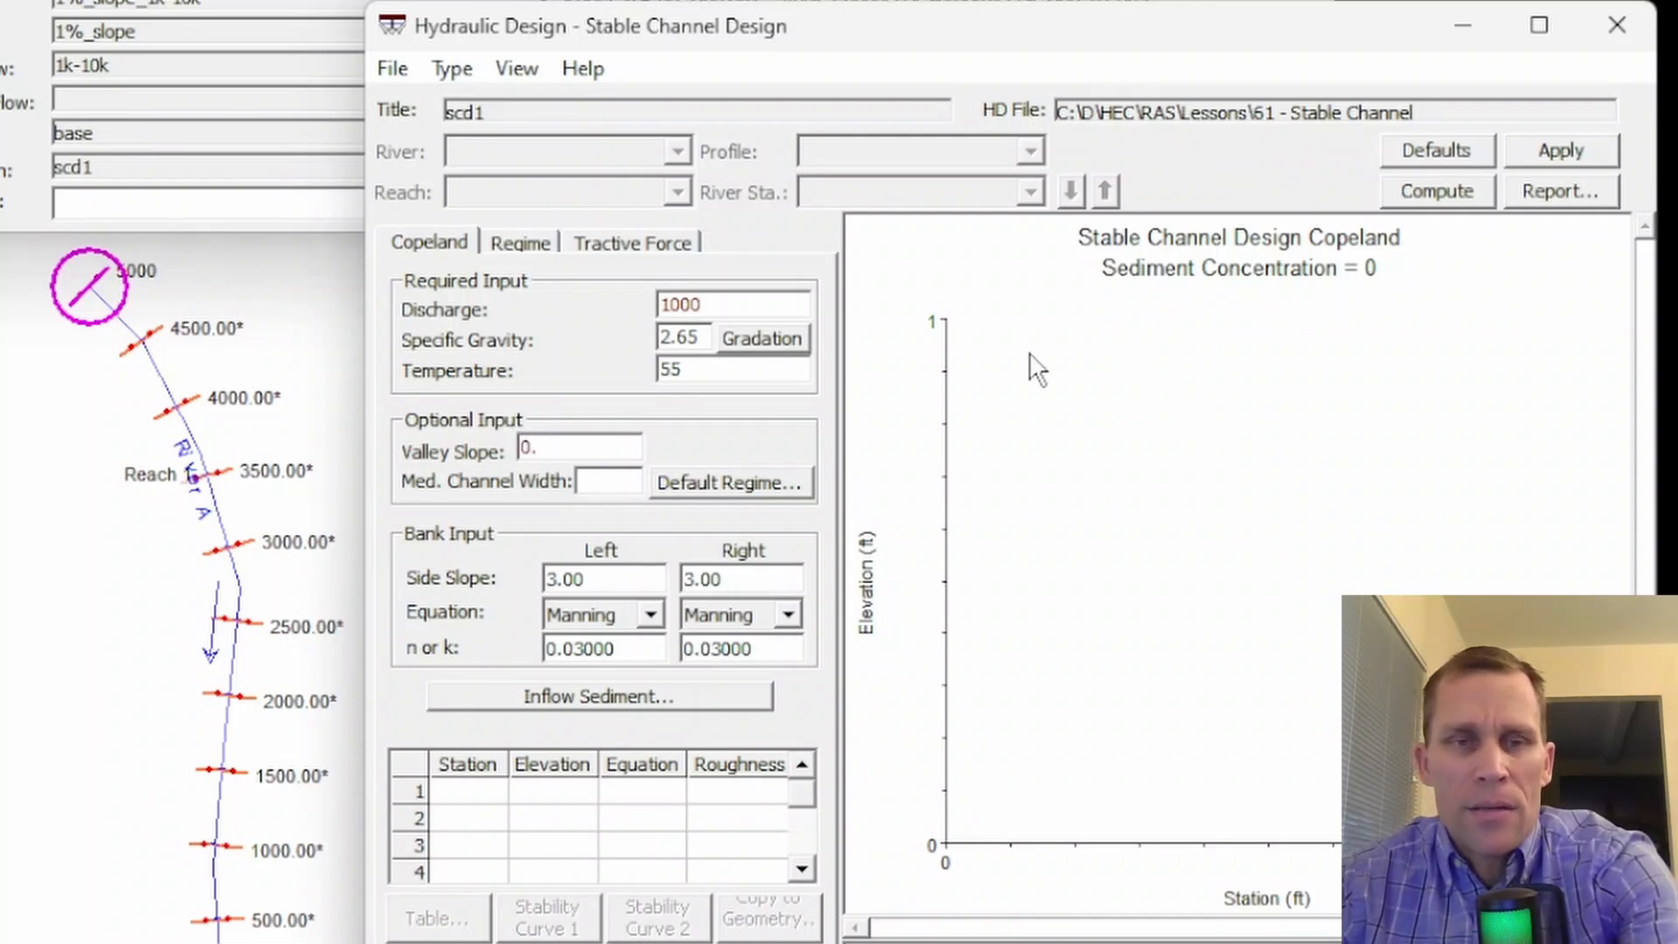
{"action": "type", "text": "012"}
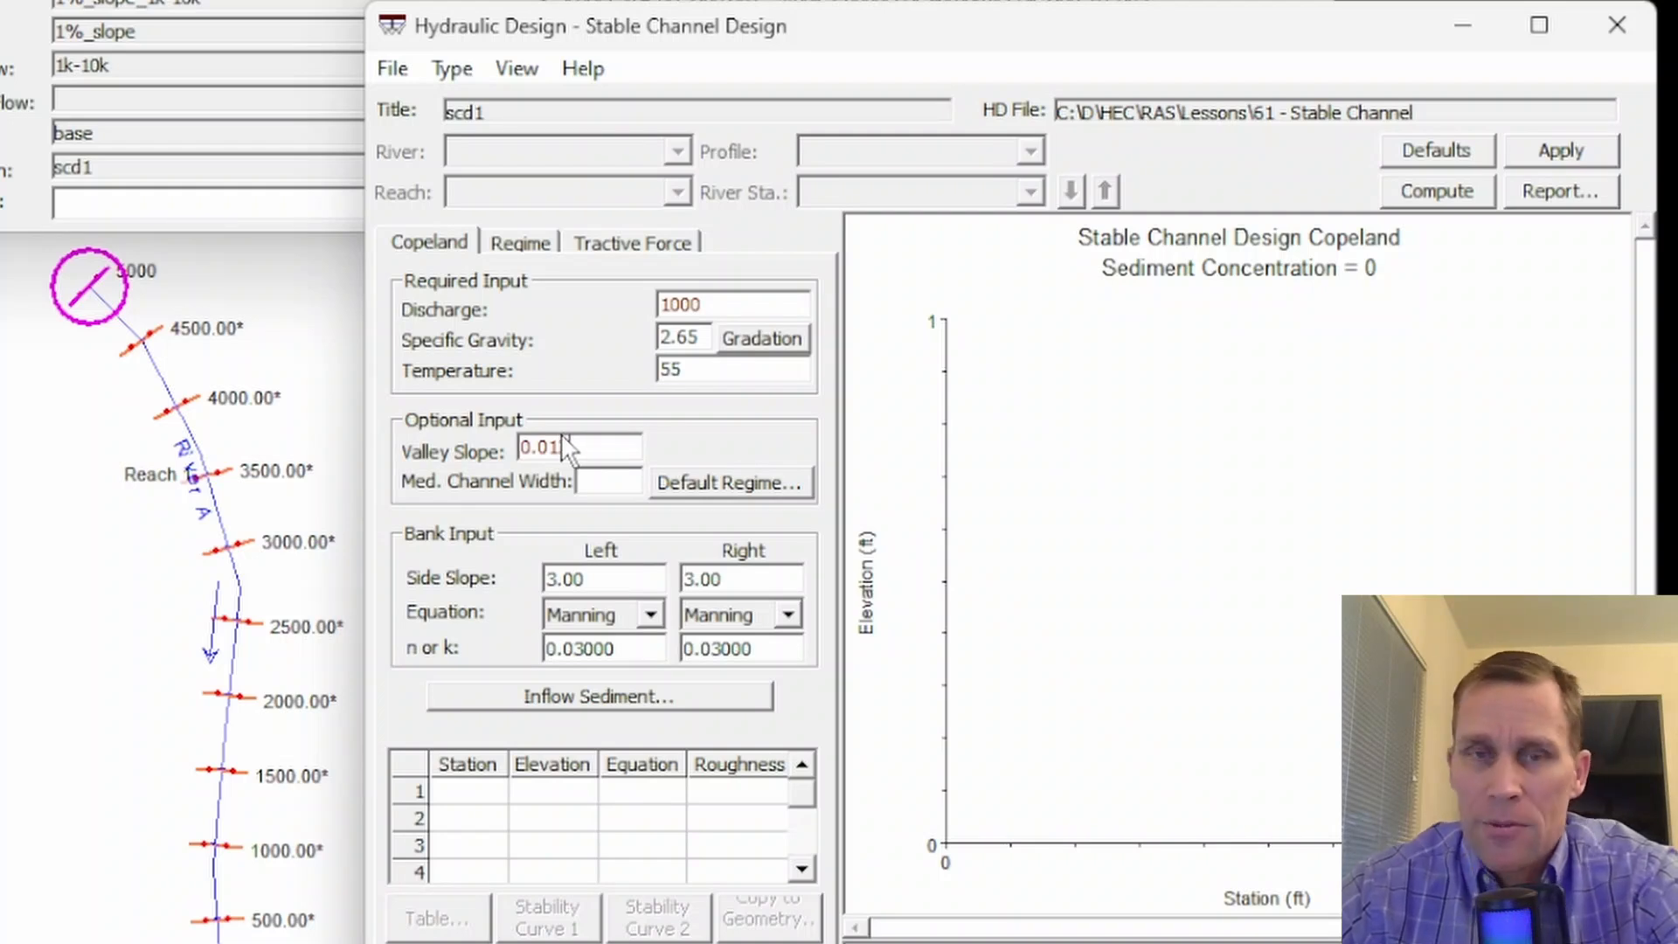
{"action": "type", "text": "2"}
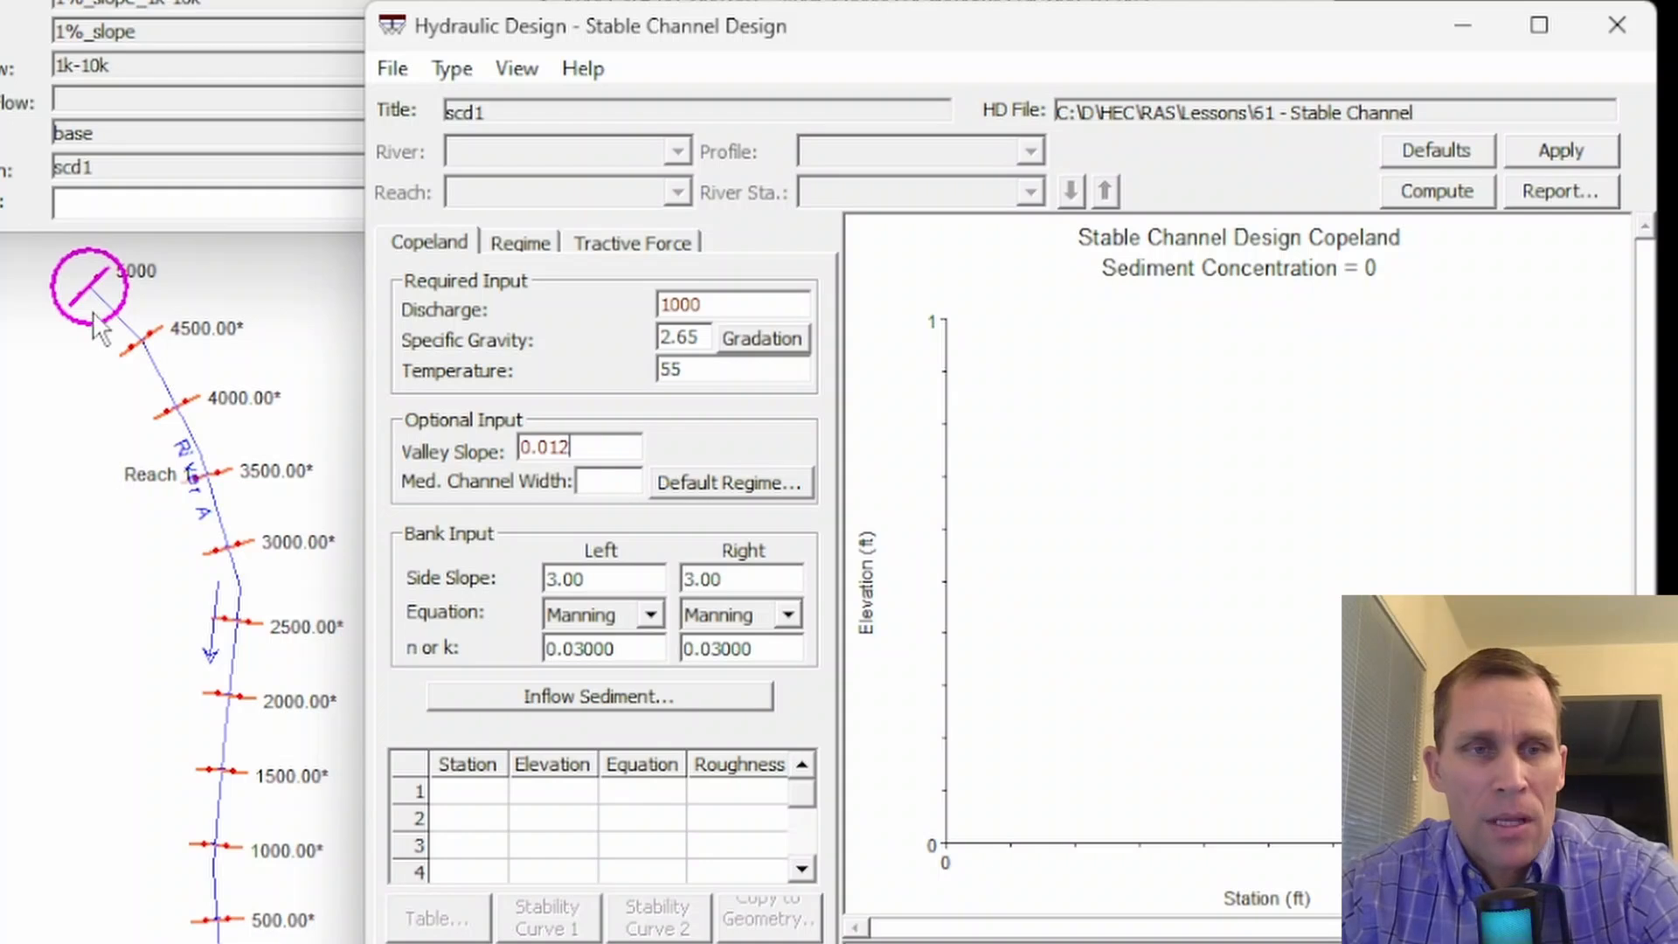
{"action": "key", "text": "Tab"}
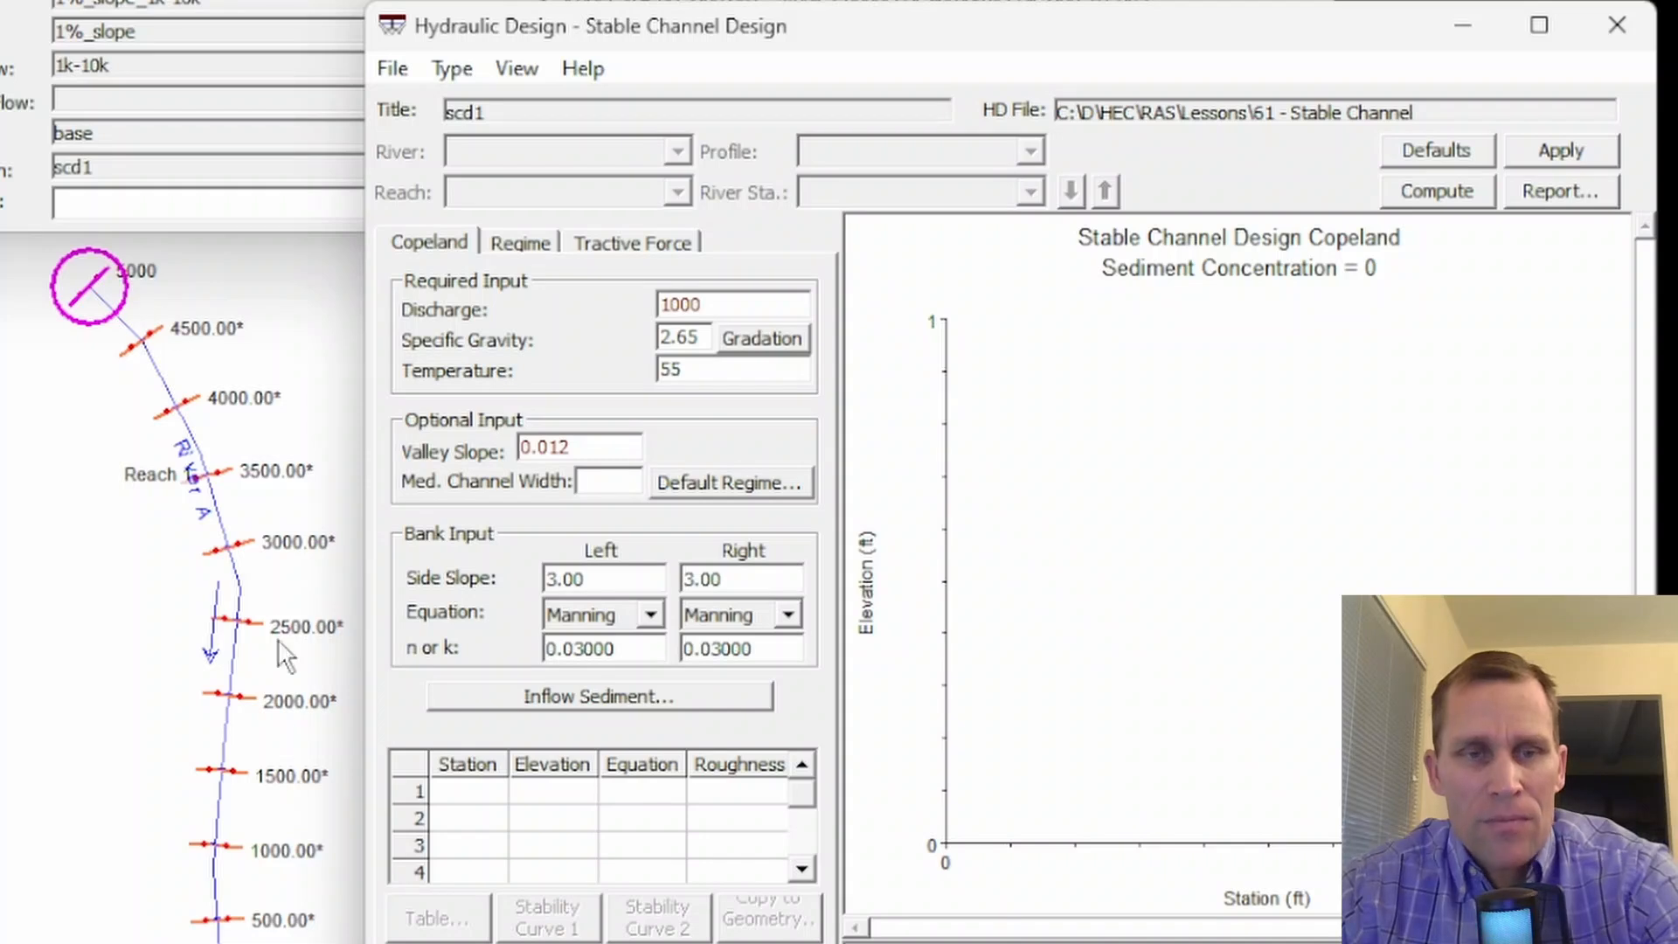
{"action": "type", "text": "50"}
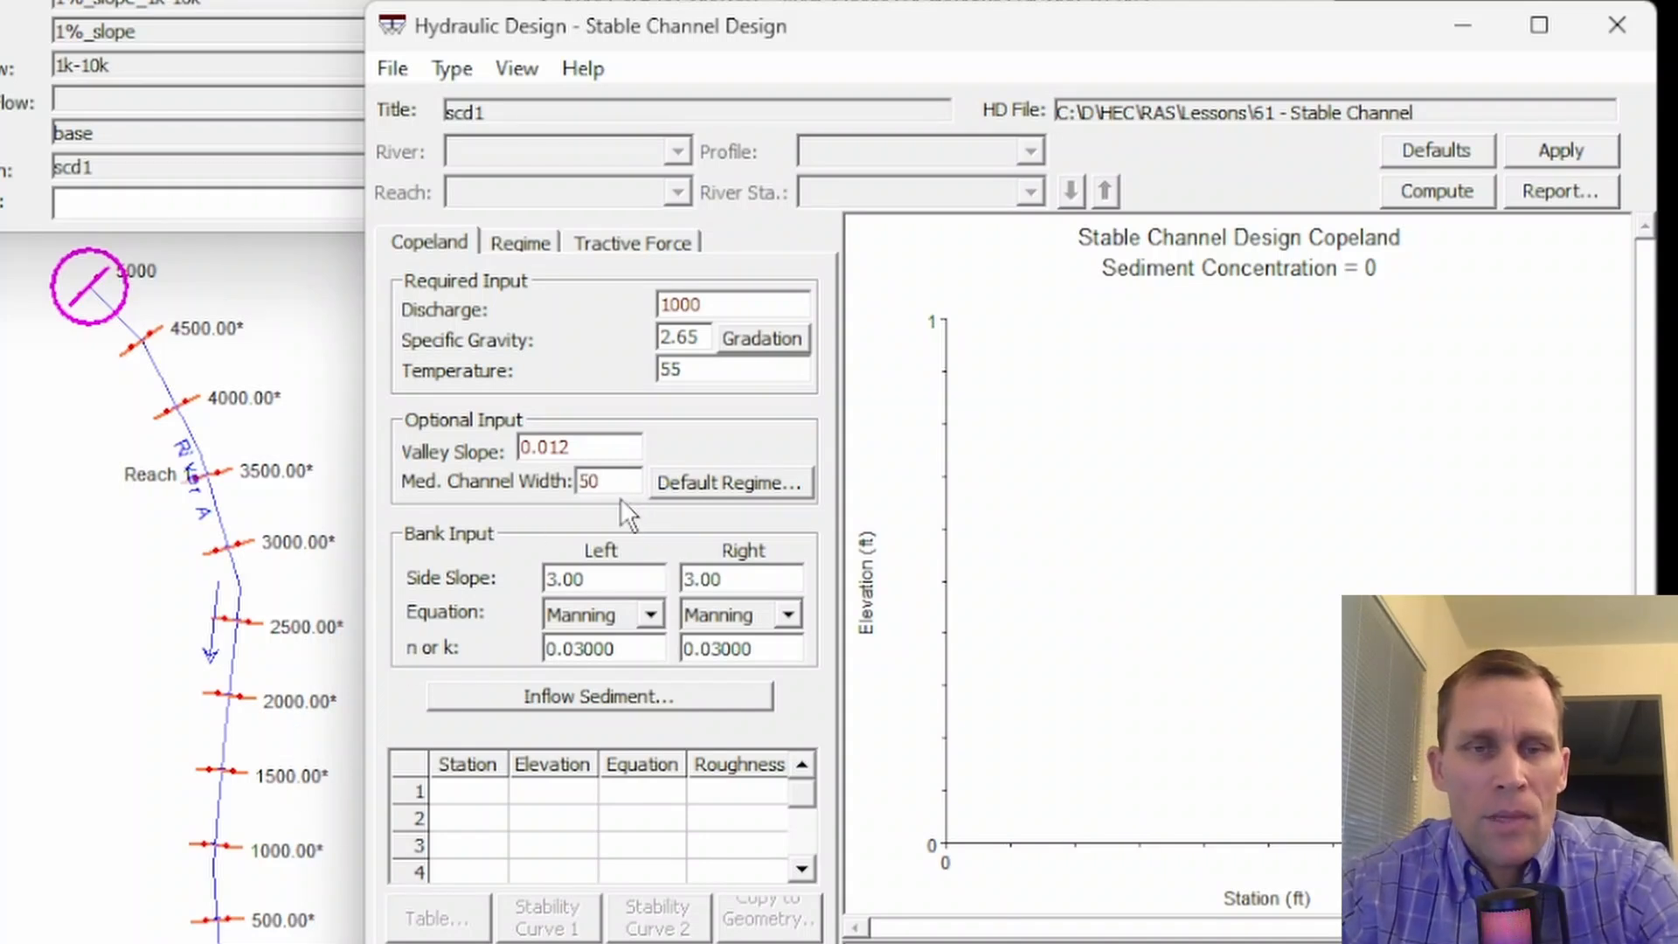
- Open the default regime settings and accept Lower Regime as the default for transitional results
{"action": "left_click", "coordinate": [728, 487]}
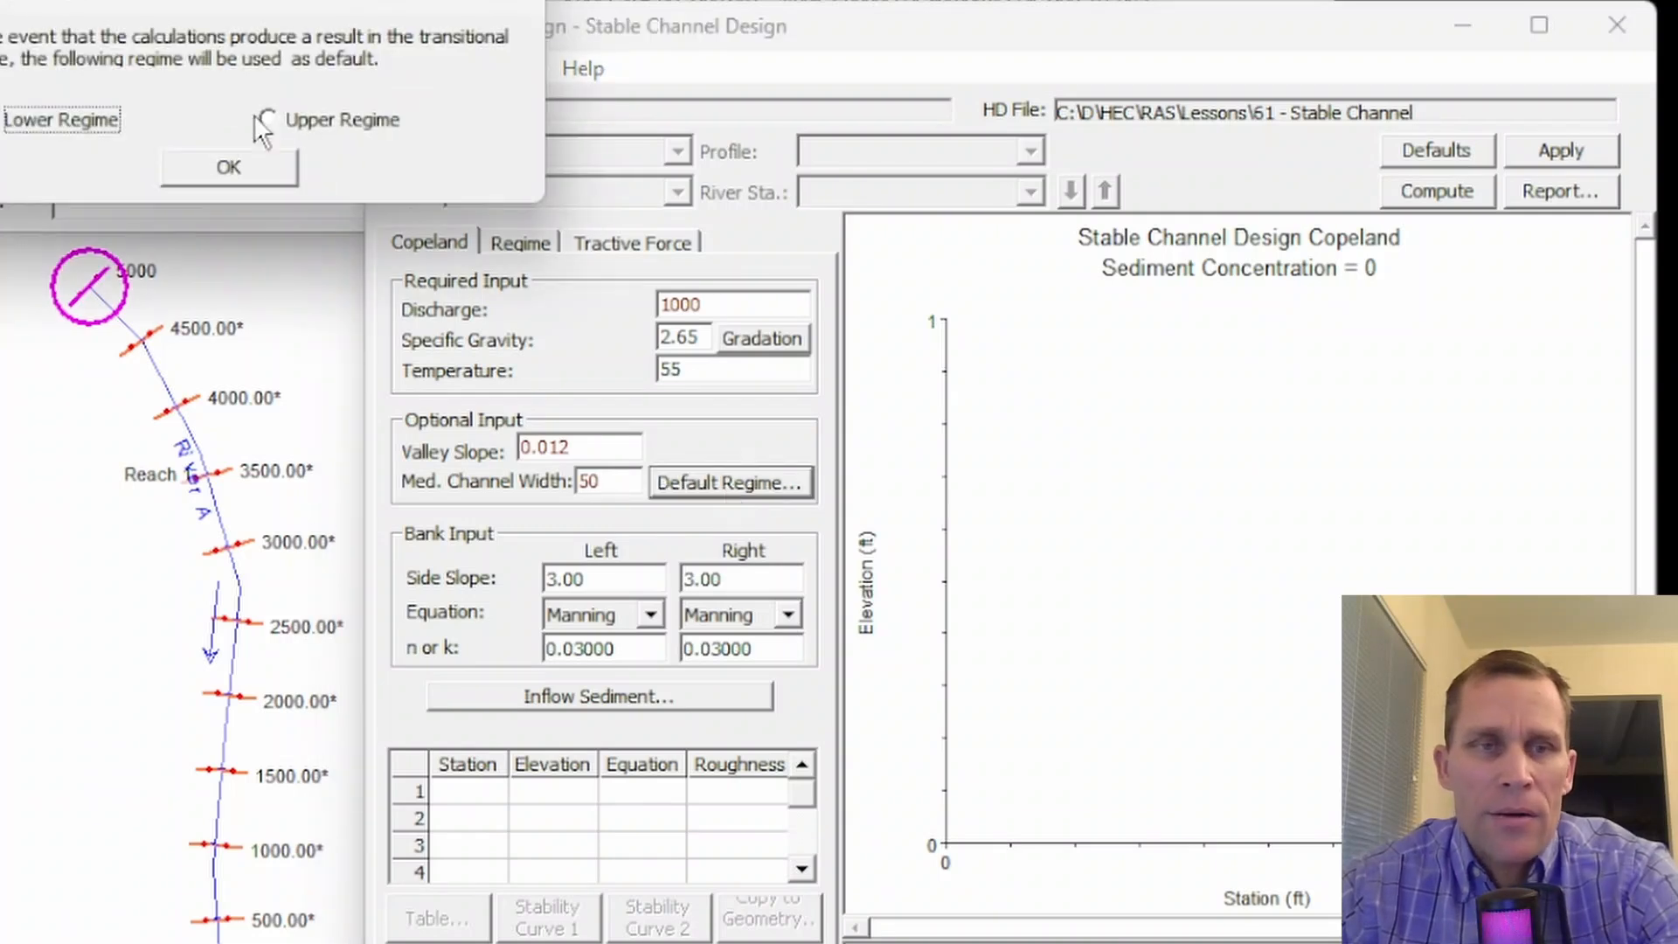
{"action": "left_click_drag", "start_coordinate": [211, 2], "coordinate": [919, 358]}
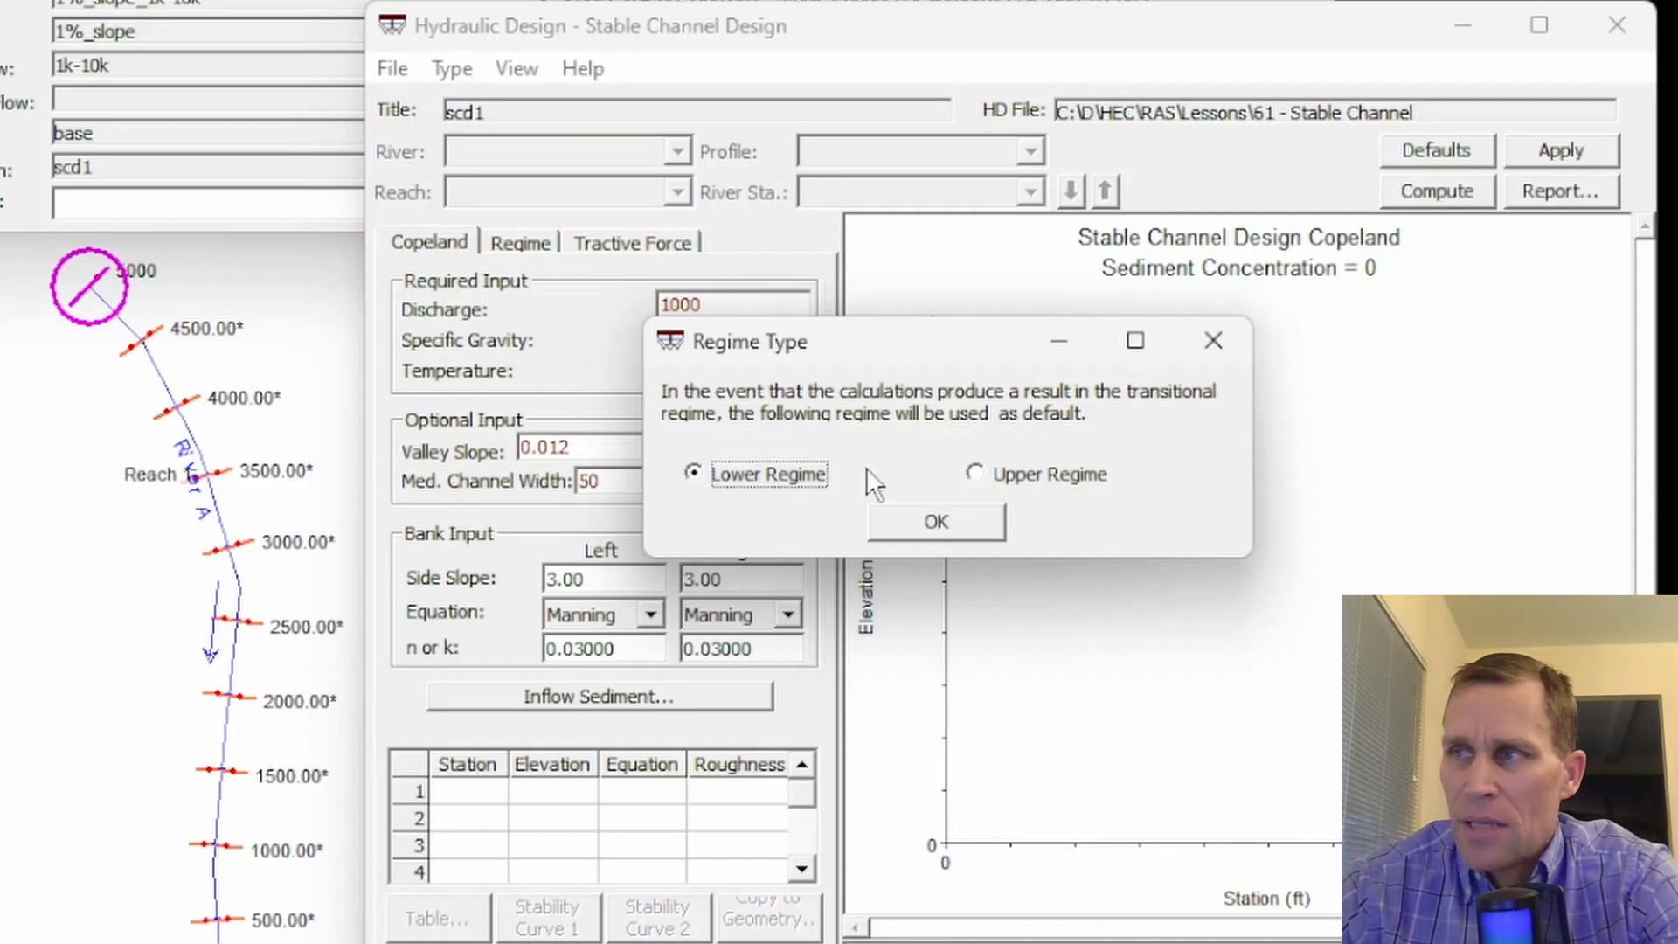
{"action": "left_click", "coordinate": [924, 511]}
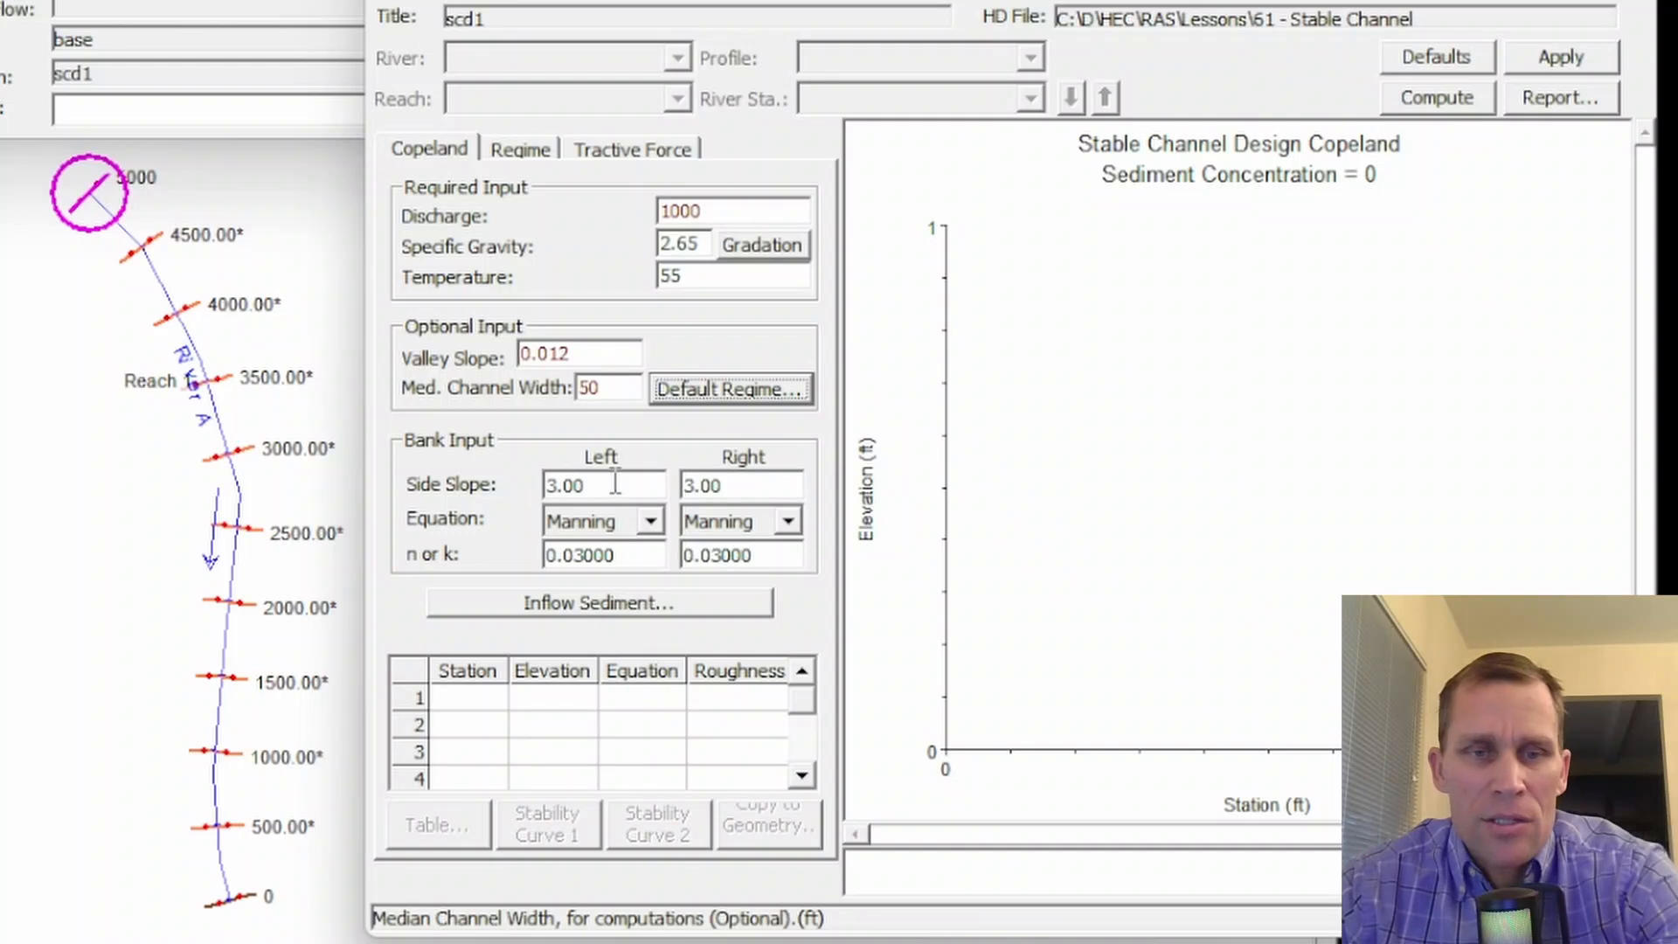
- Review the left and right side slope values in the bank input
{"action": "left_click_drag", "start_coordinate": [612, 486], "coordinate": [543, 486]}
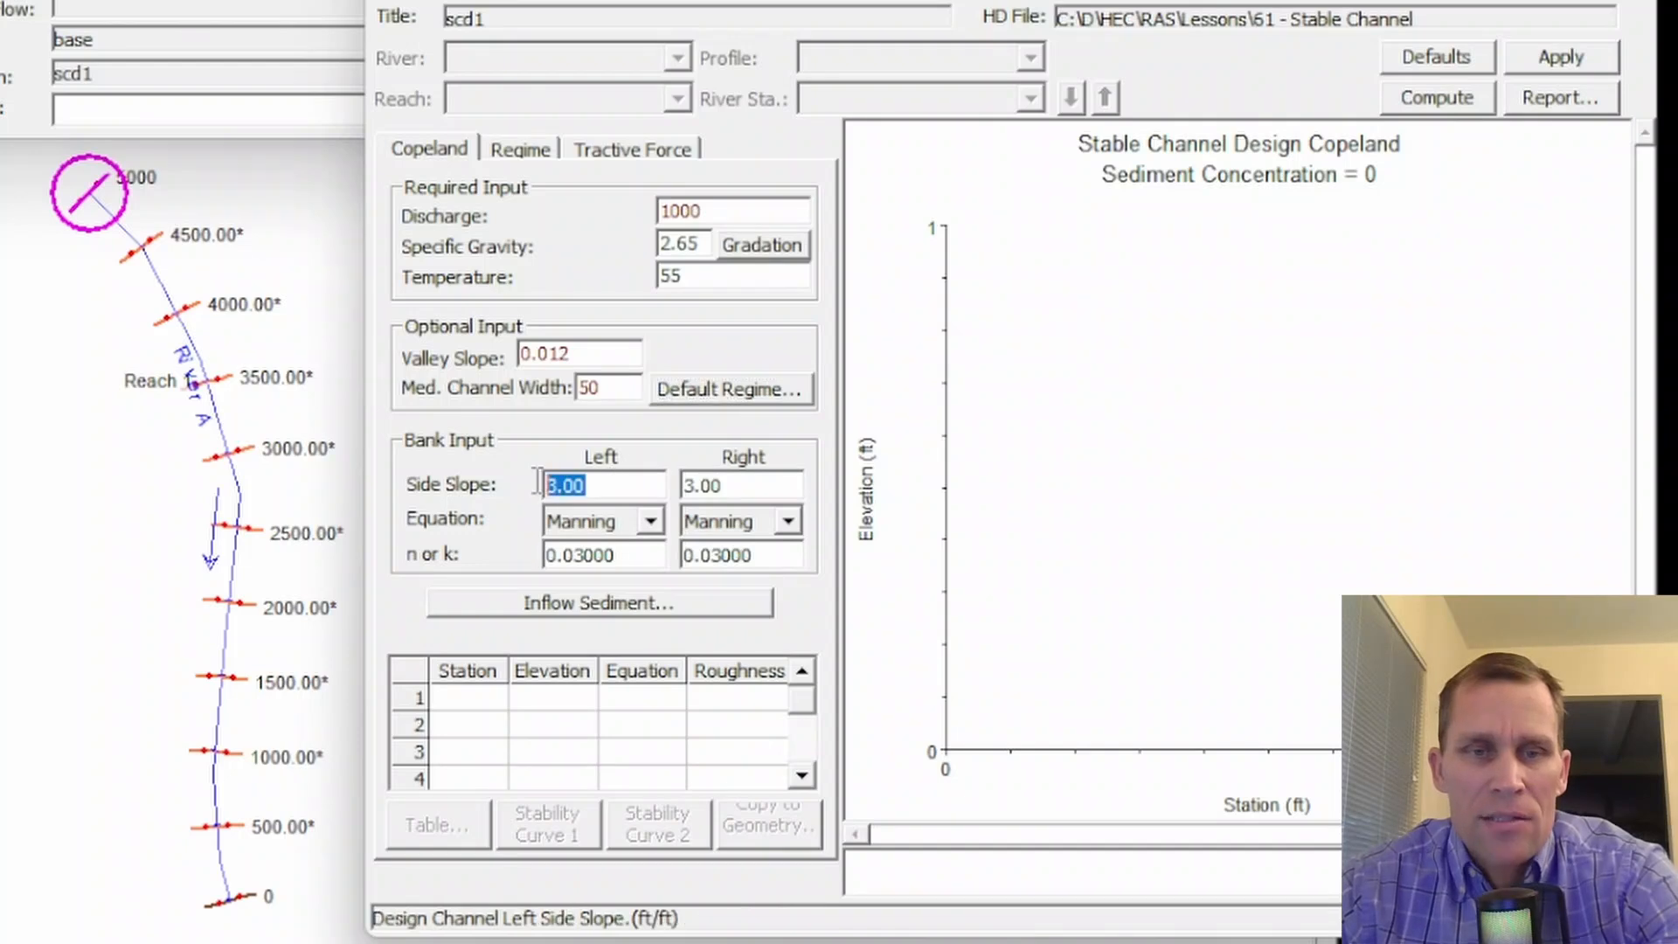
{"action": "left_click", "coordinate": [604, 488]}
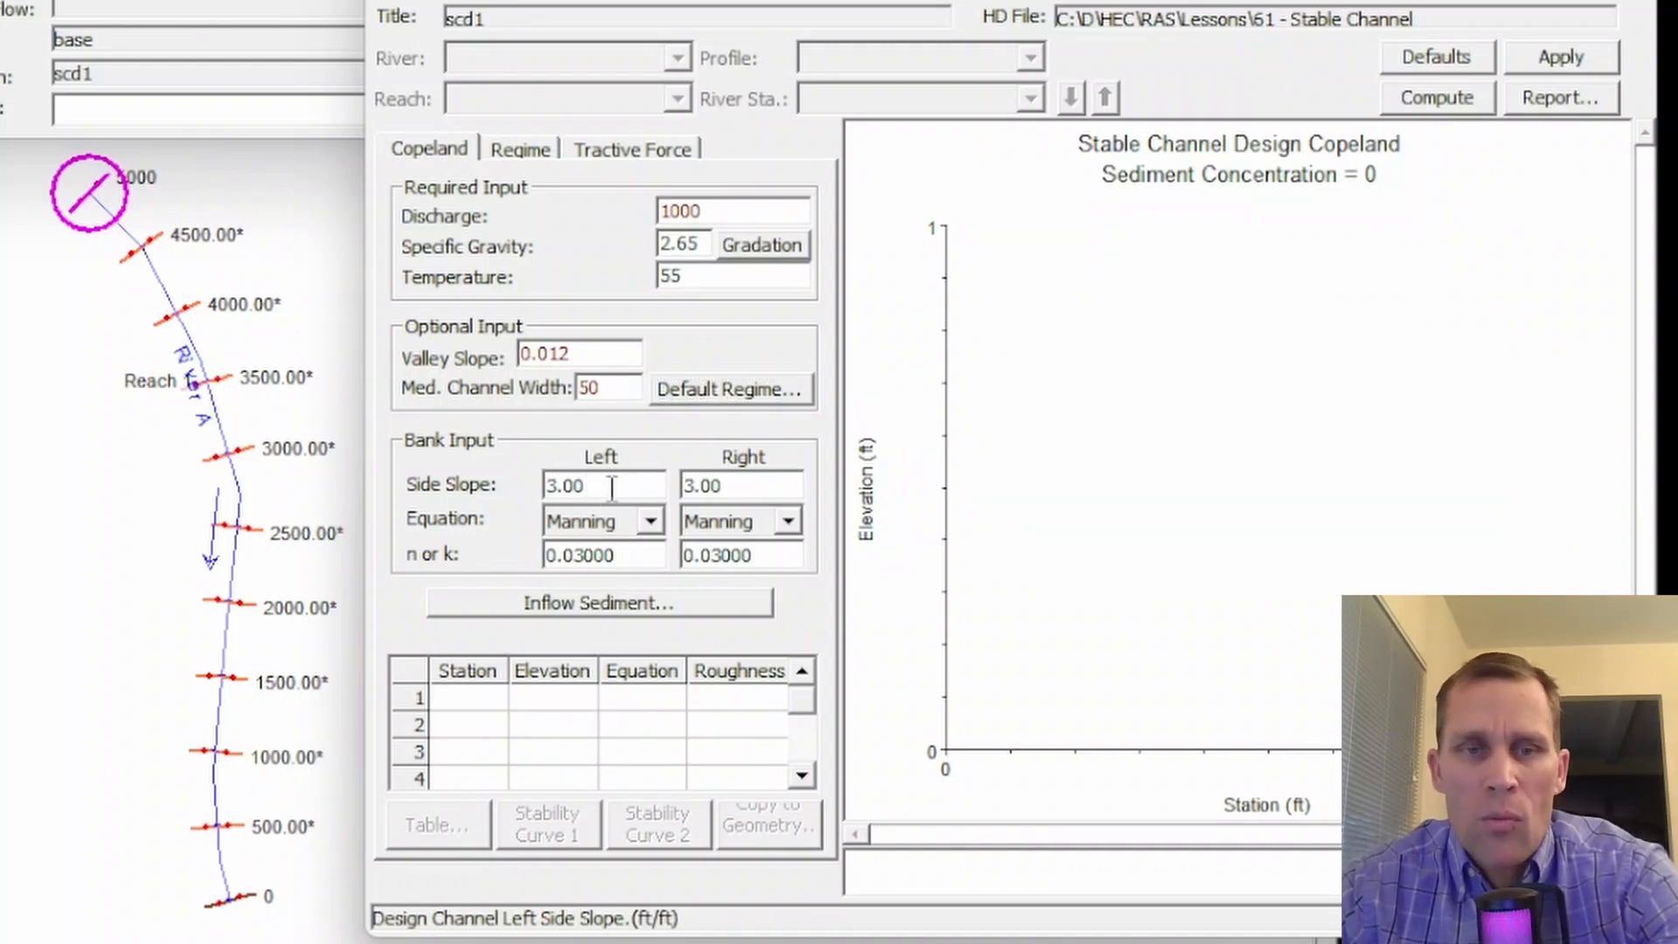
{"action": "left_click_drag", "start_coordinate": [606, 488], "coordinate": [540, 485]}
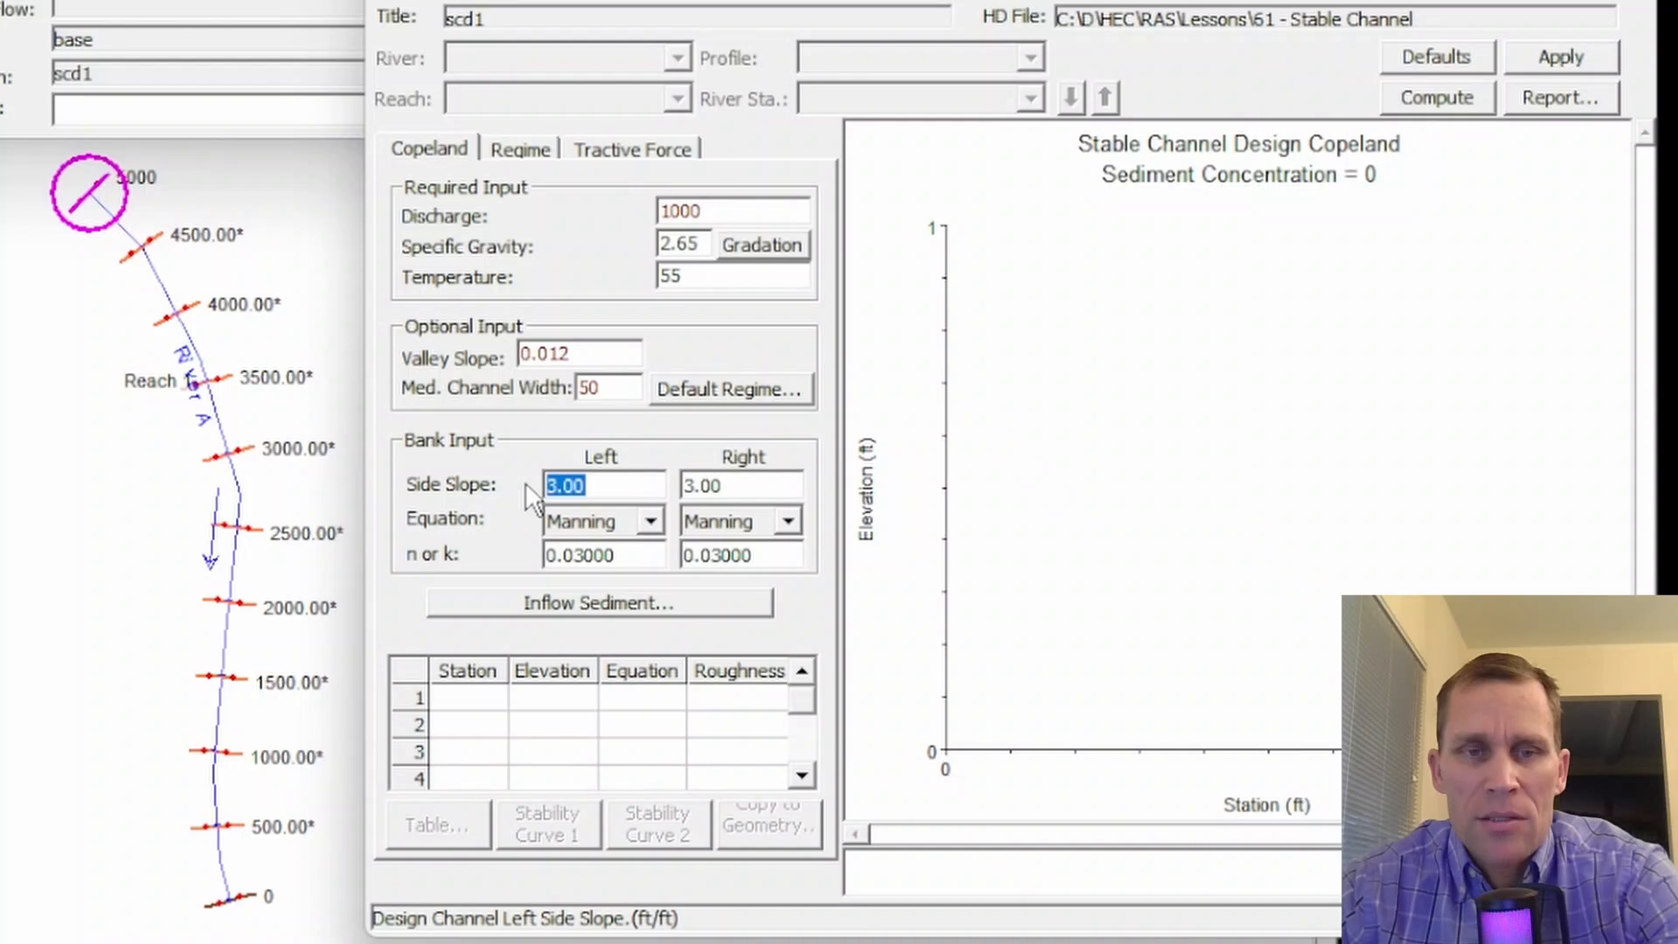
{"action": "left_click", "coordinate": [601, 486]}
{"action": "left_click_drag", "start_coordinate": [603, 486], "coordinate": [522, 486]}
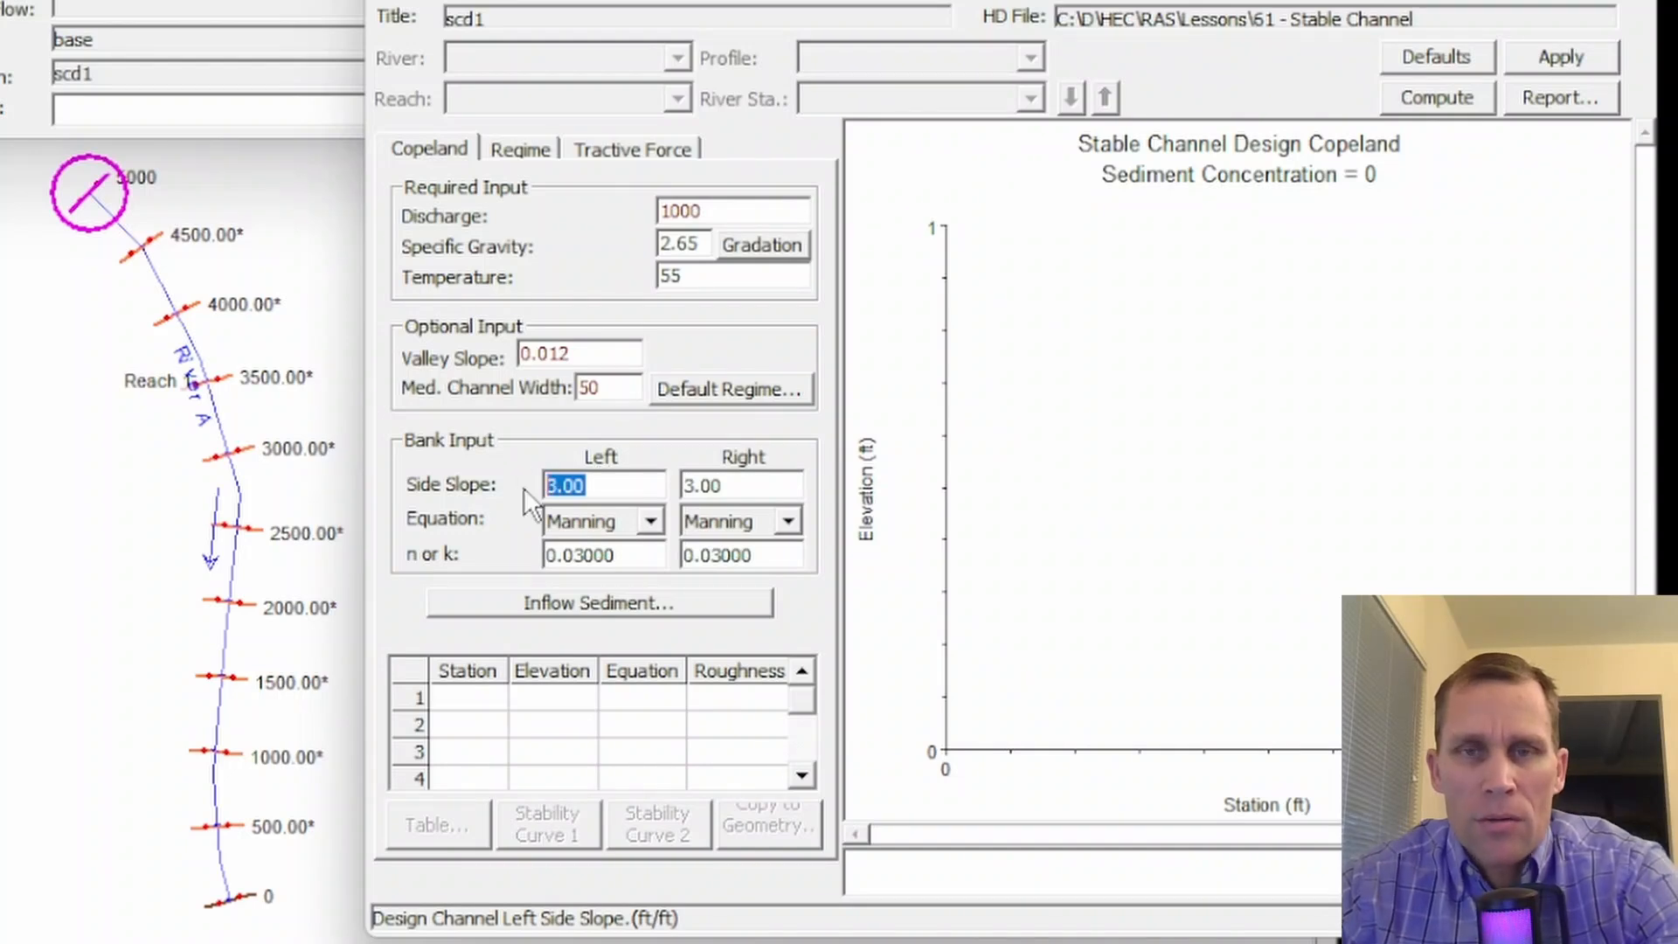
{"action": "left_click", "coordinate": [645, 485]}
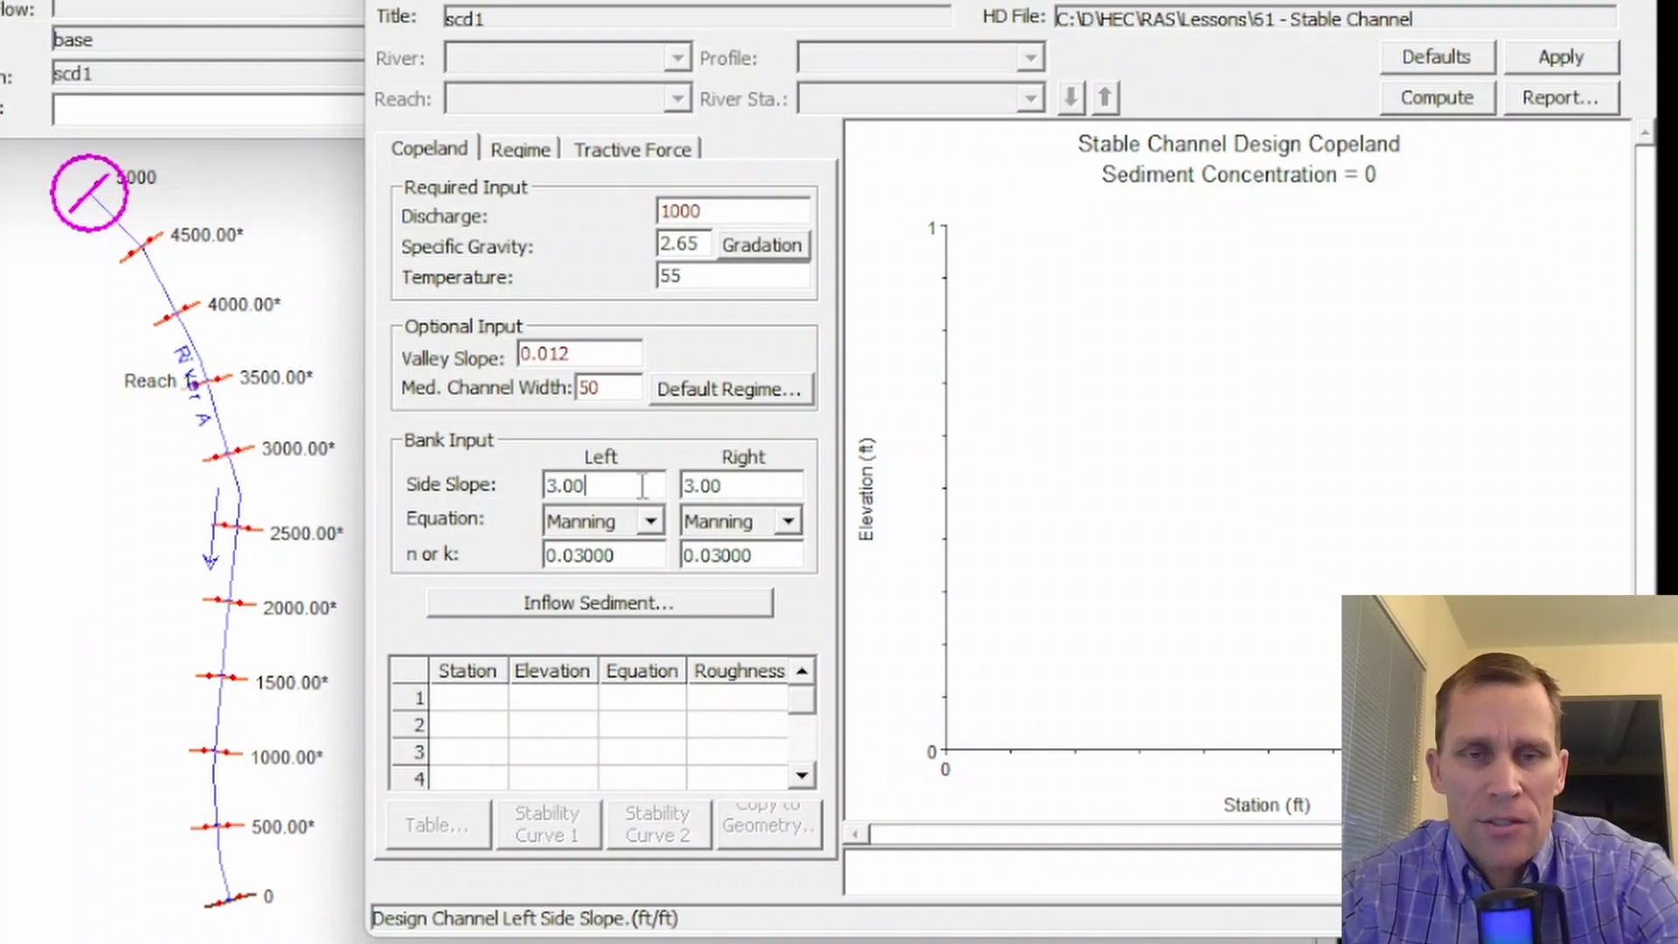
{"action": "left_click_drag", "start_coordinate": [645, 486], "coordinate": [534, 486]}
{"action": "left_click_drag", "start_coordinate": [744, 486], "coordinate": [650, 486]}
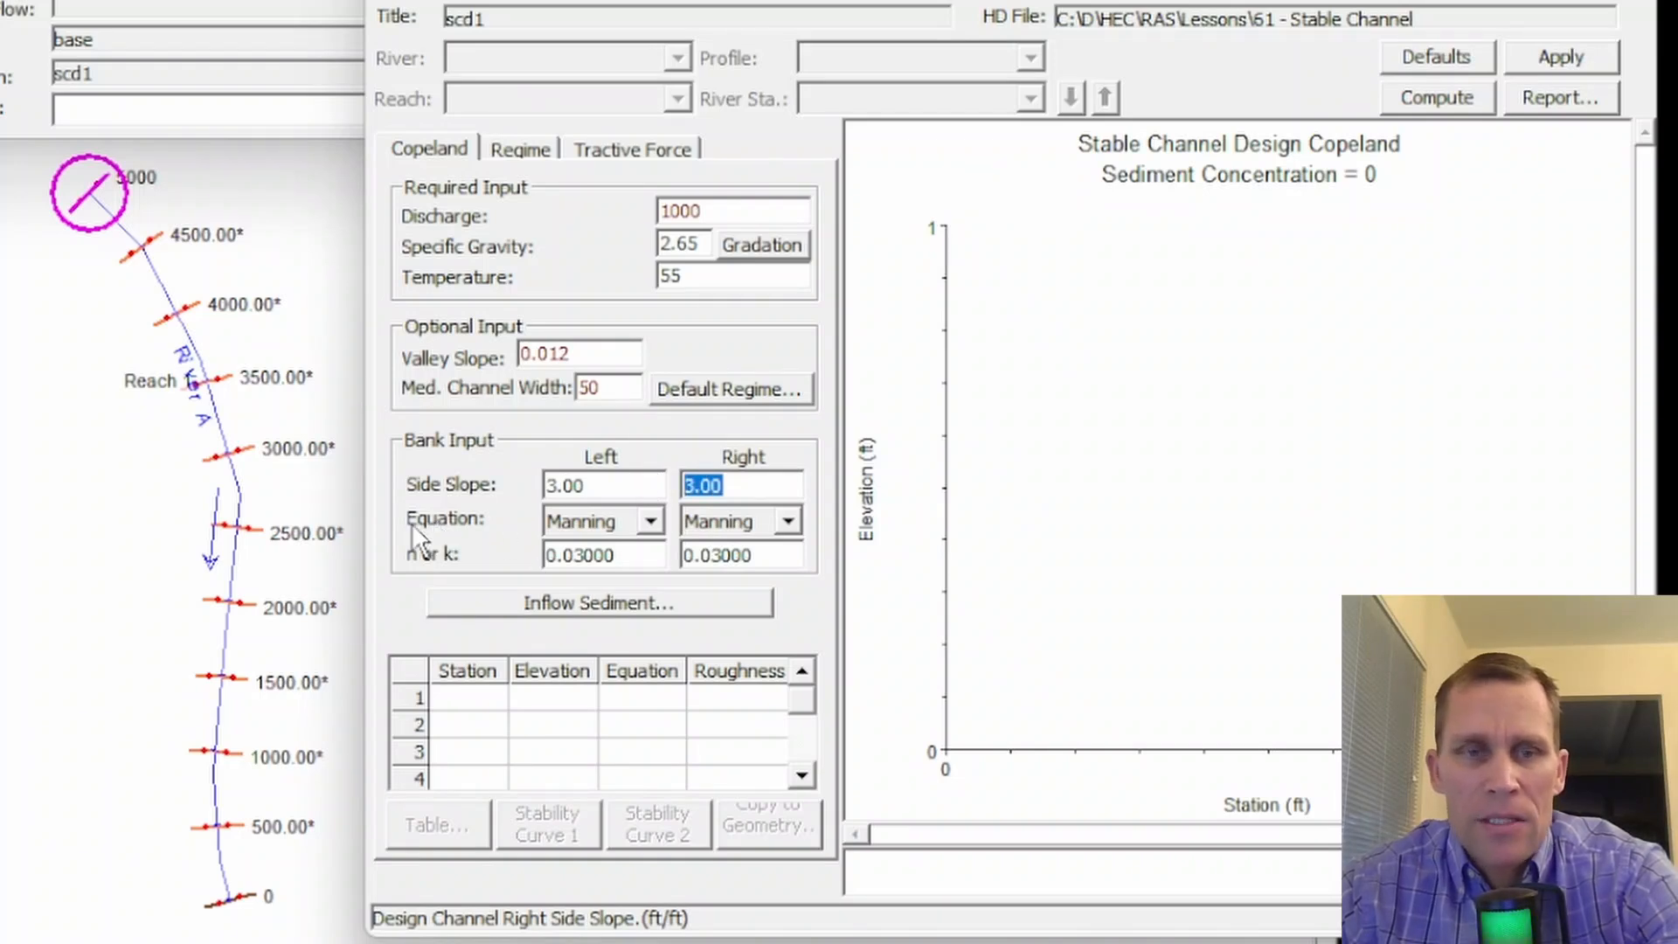
- Try the Strickler roughness equation for the left bank and set it back to Manning
{"action": "left_click", "coordinate": [651, 522]}
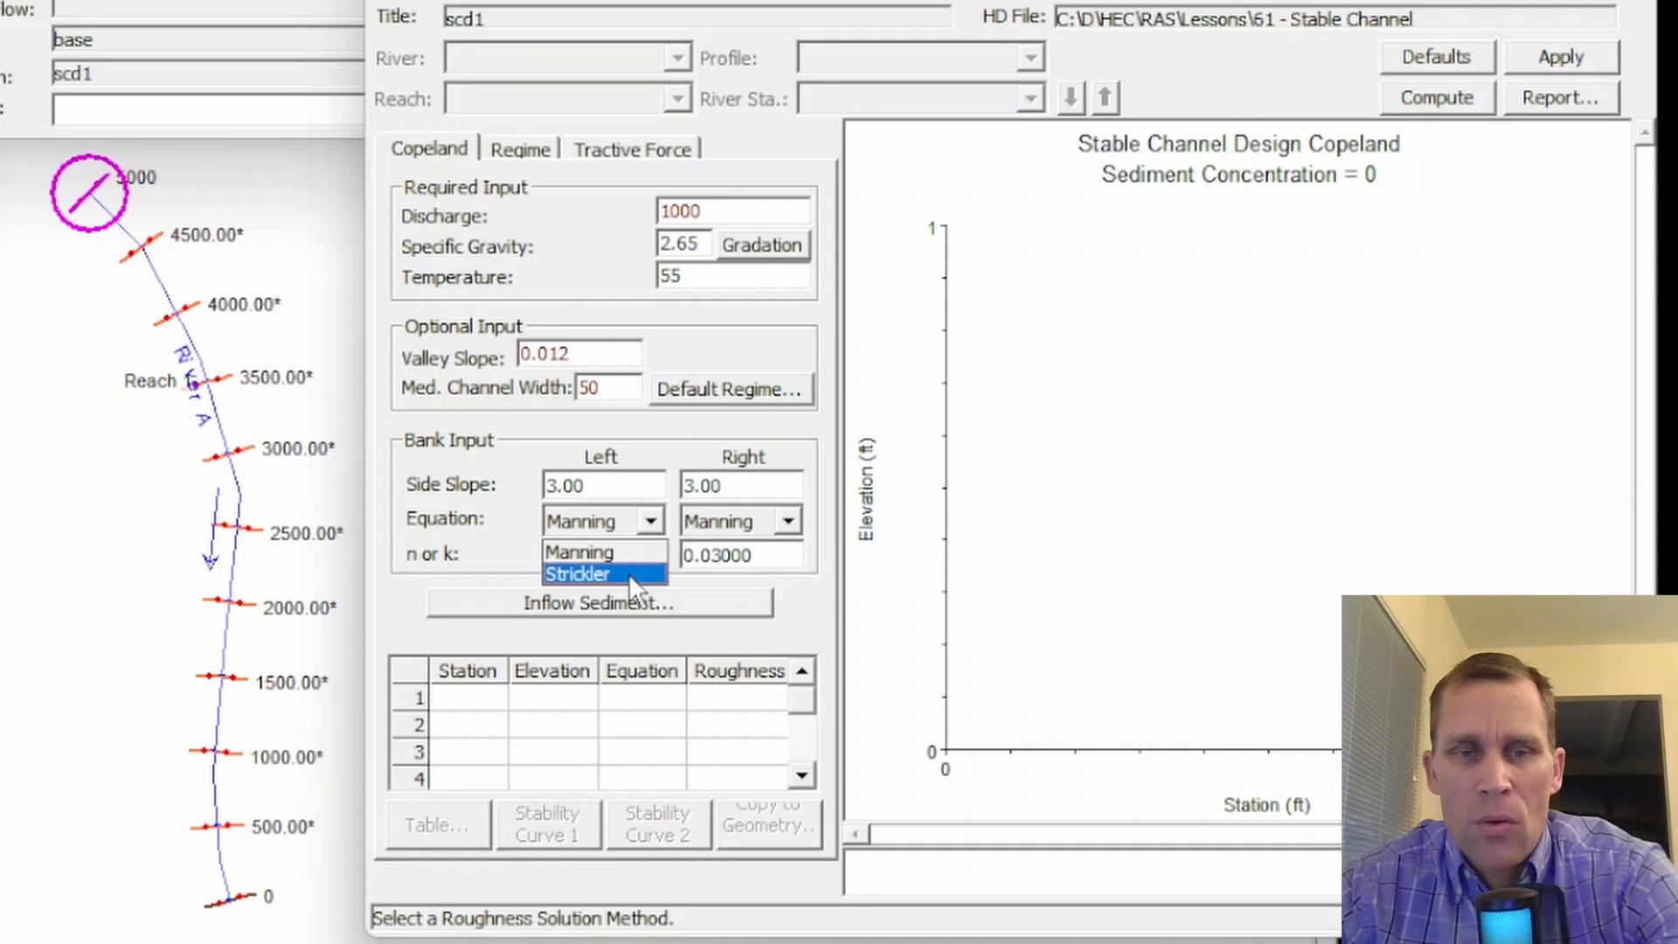
{"action": "left_click", "coordinate": [638, 552]}
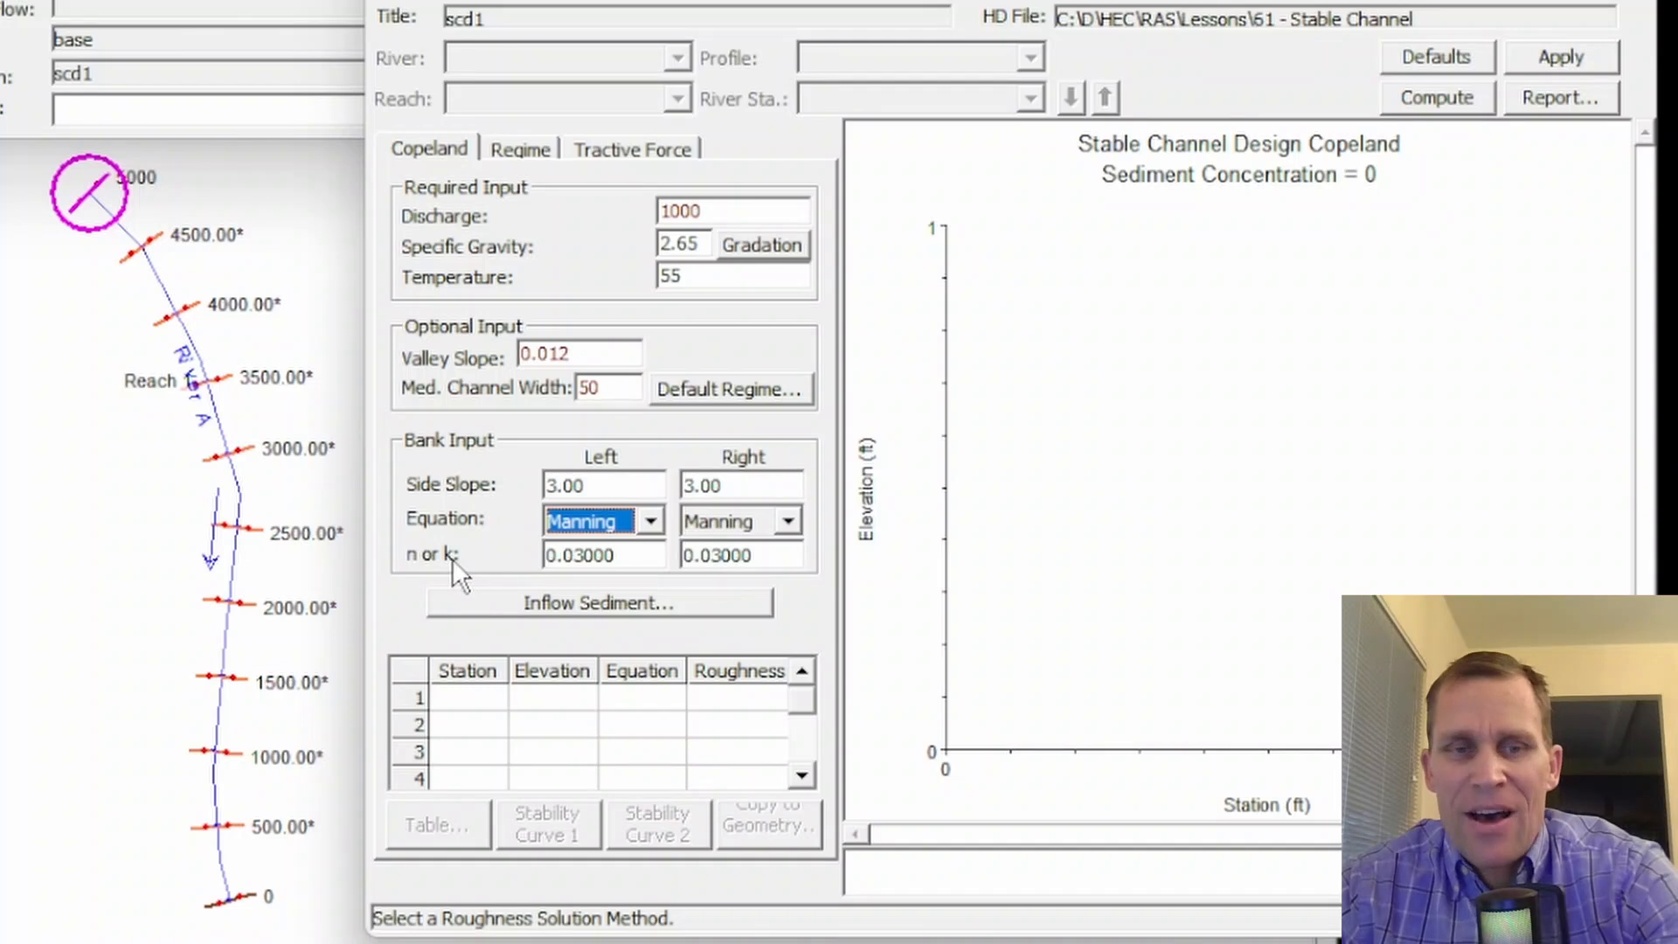
{"action": "left_click", "coordinate": [651, 523]}
{"action": "left_click", "coordinate": [651, 524]}
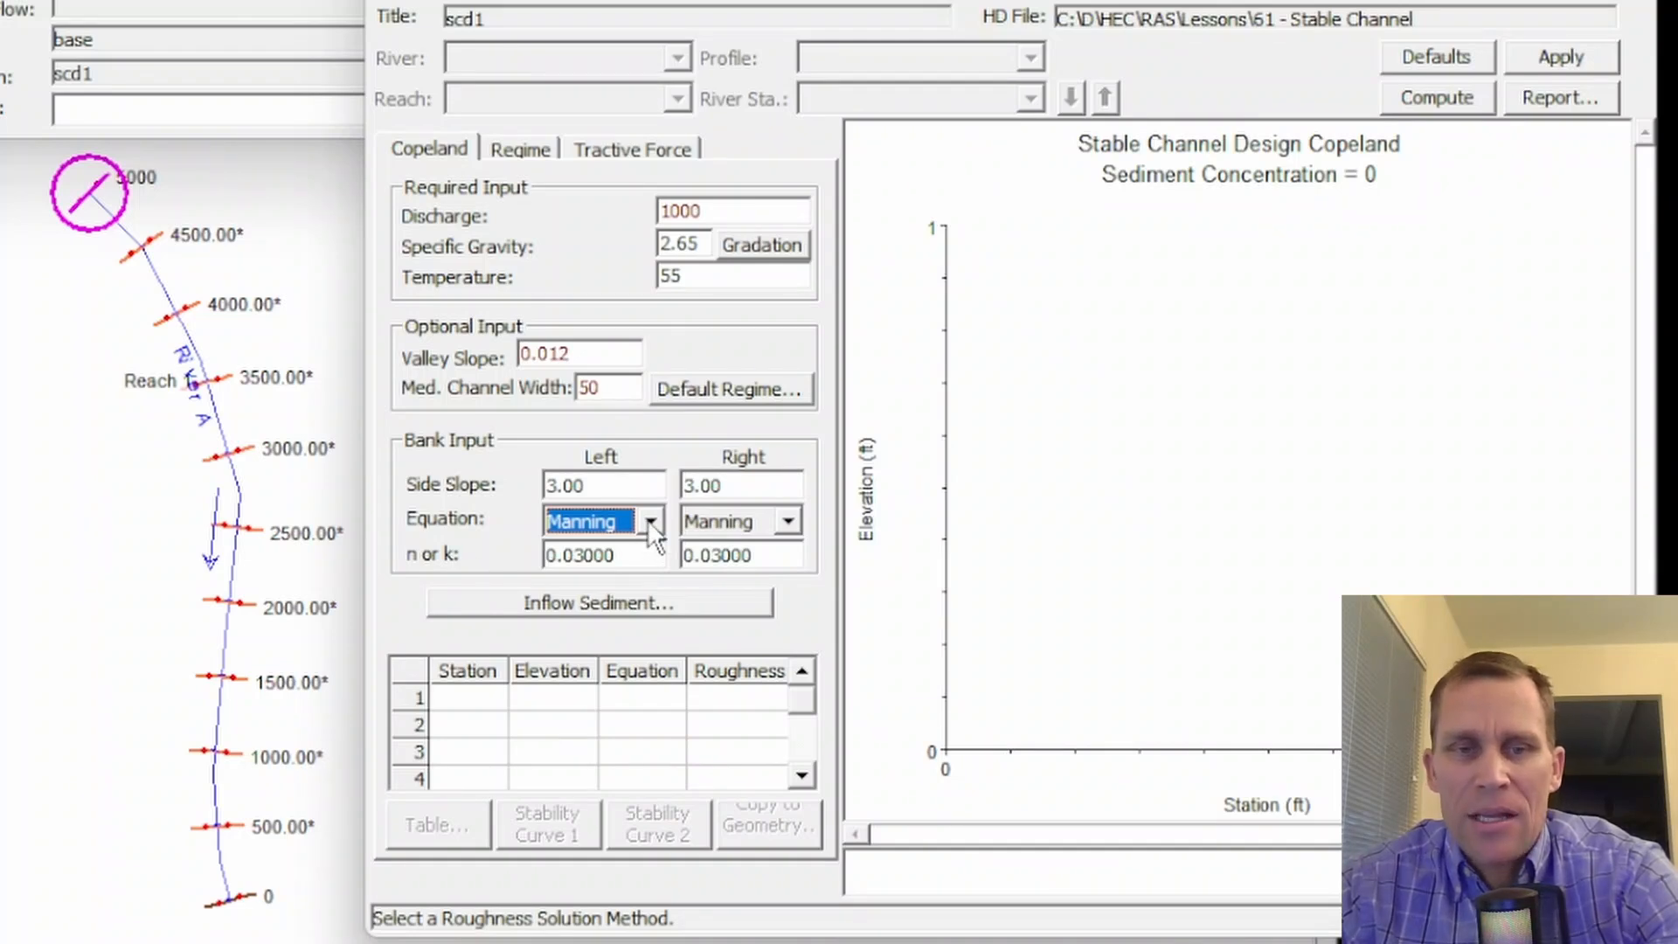
{"action": "key", "text": "Tab"}
{"action": "left_click", "coordinate": [661, 518]}
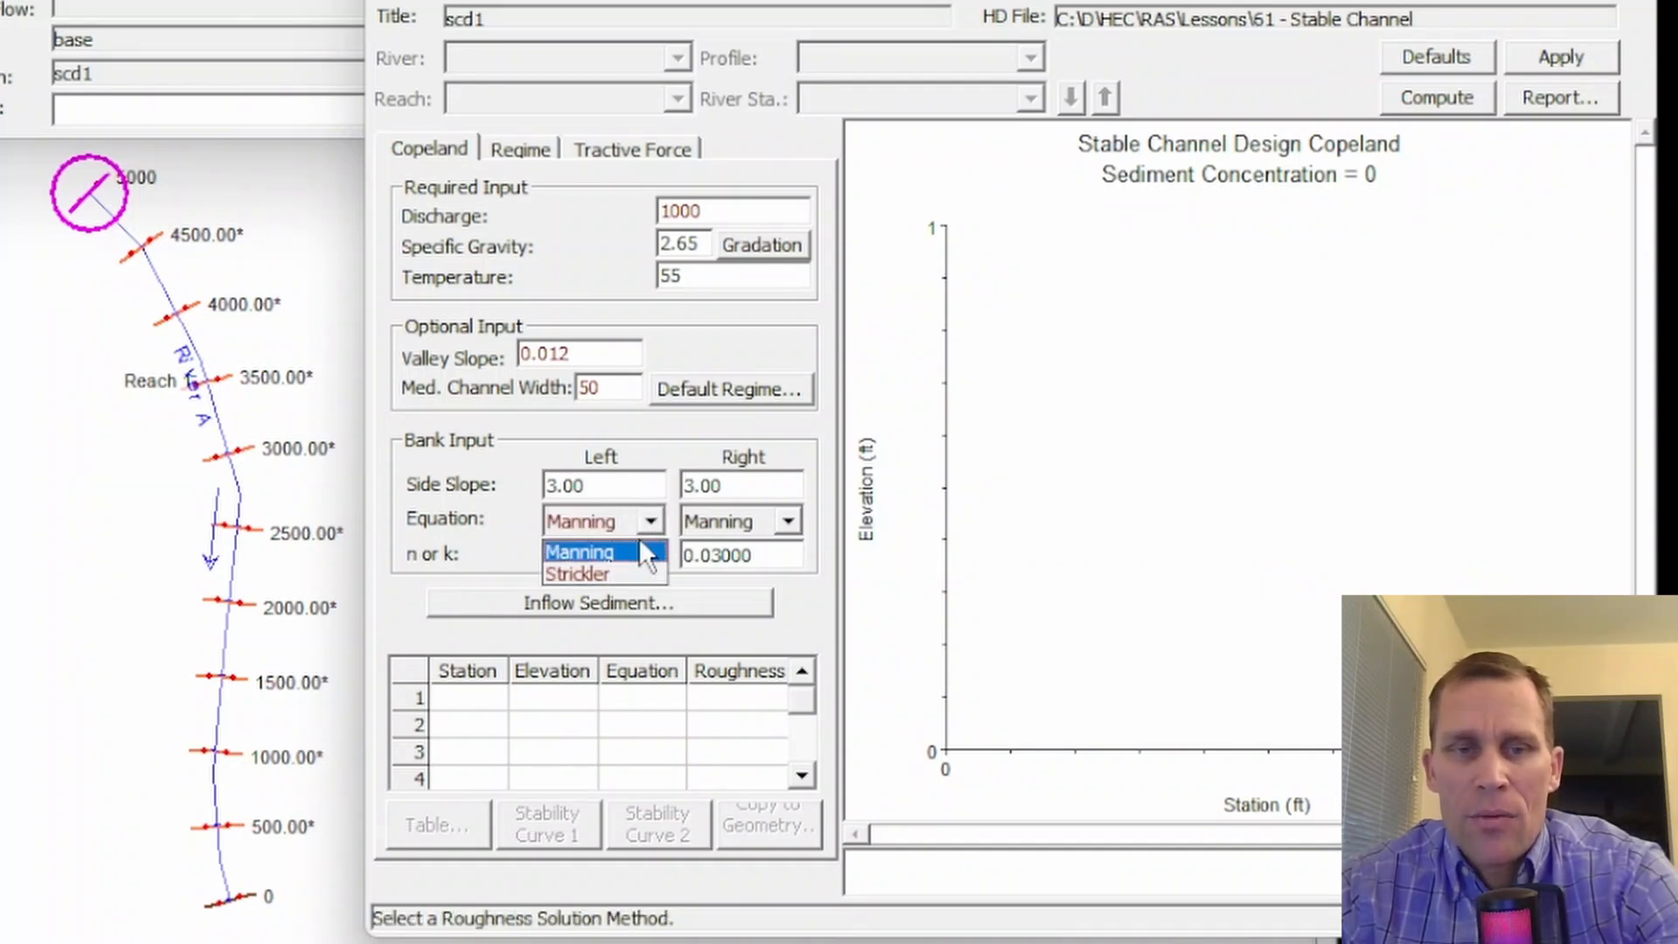
{"action": "left_click", "coordinate": [642, 575]}
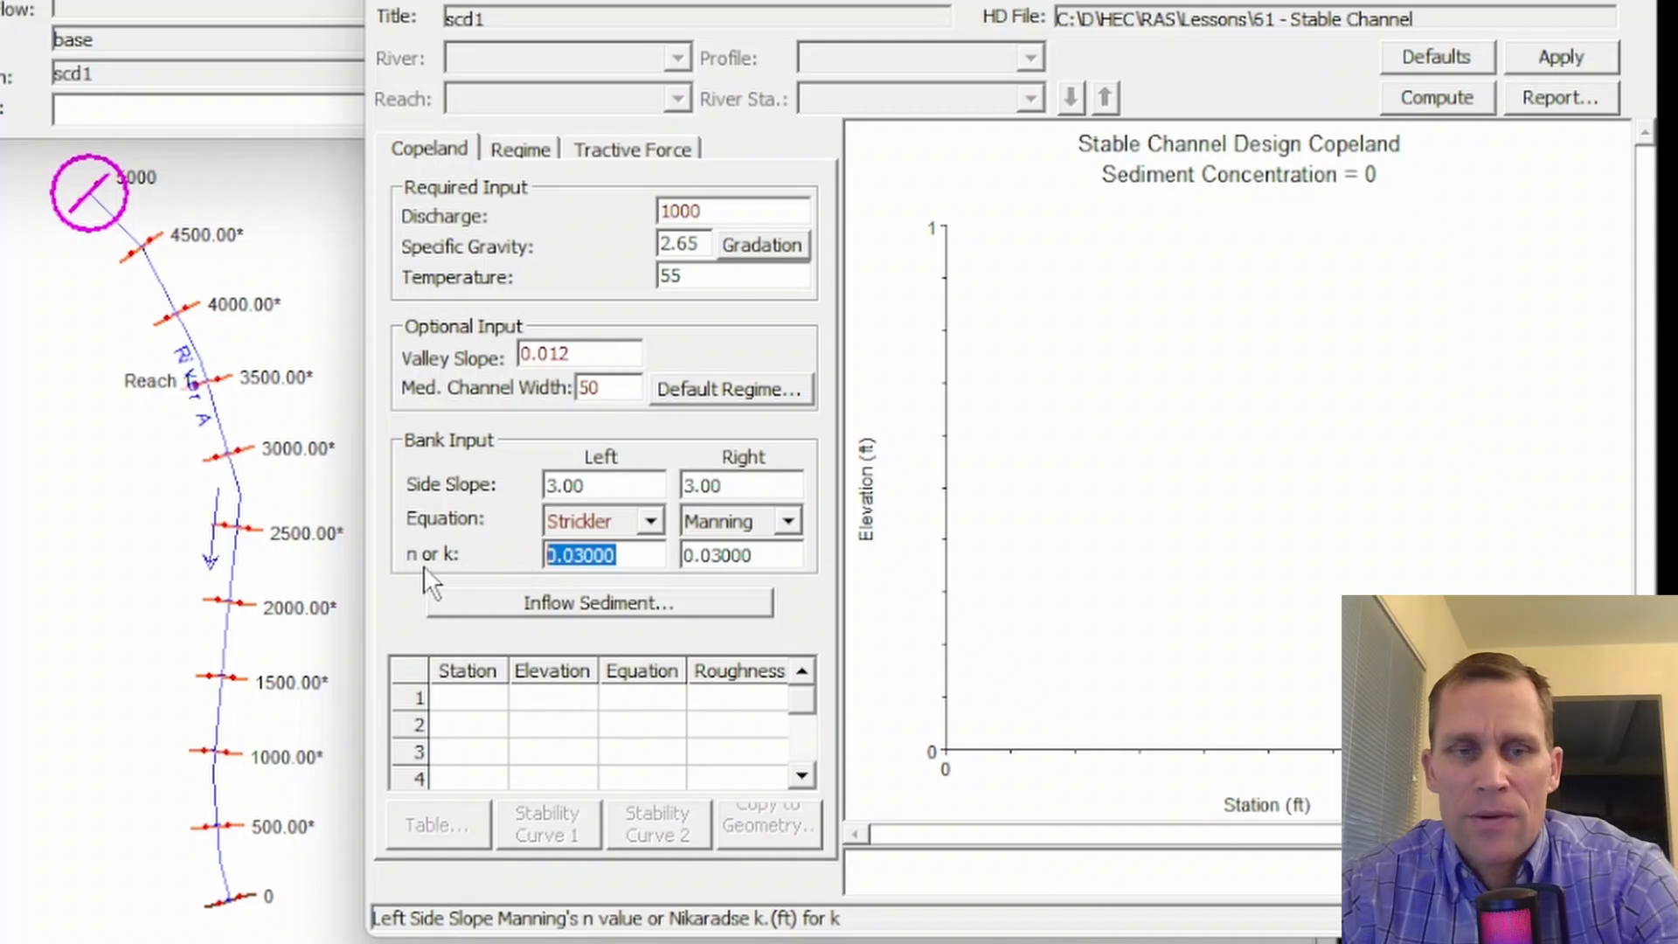
{"action": "left_click", "coordinate": [653, 521]}
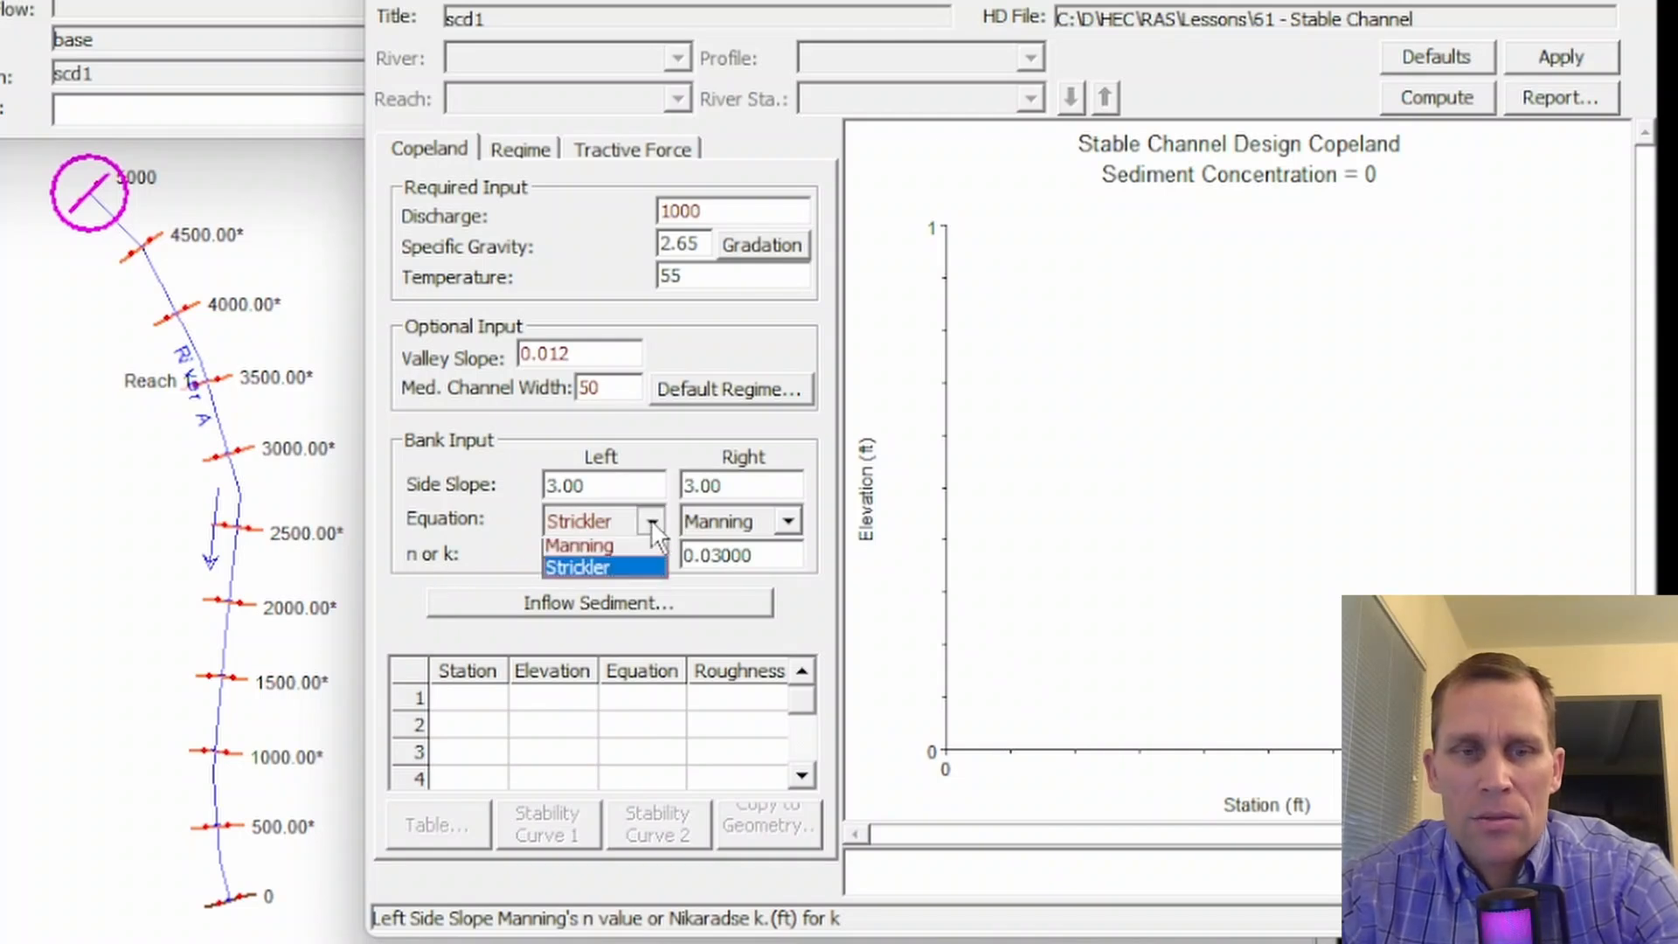
{"action": "left_click", "coordinate": [631, 544]}
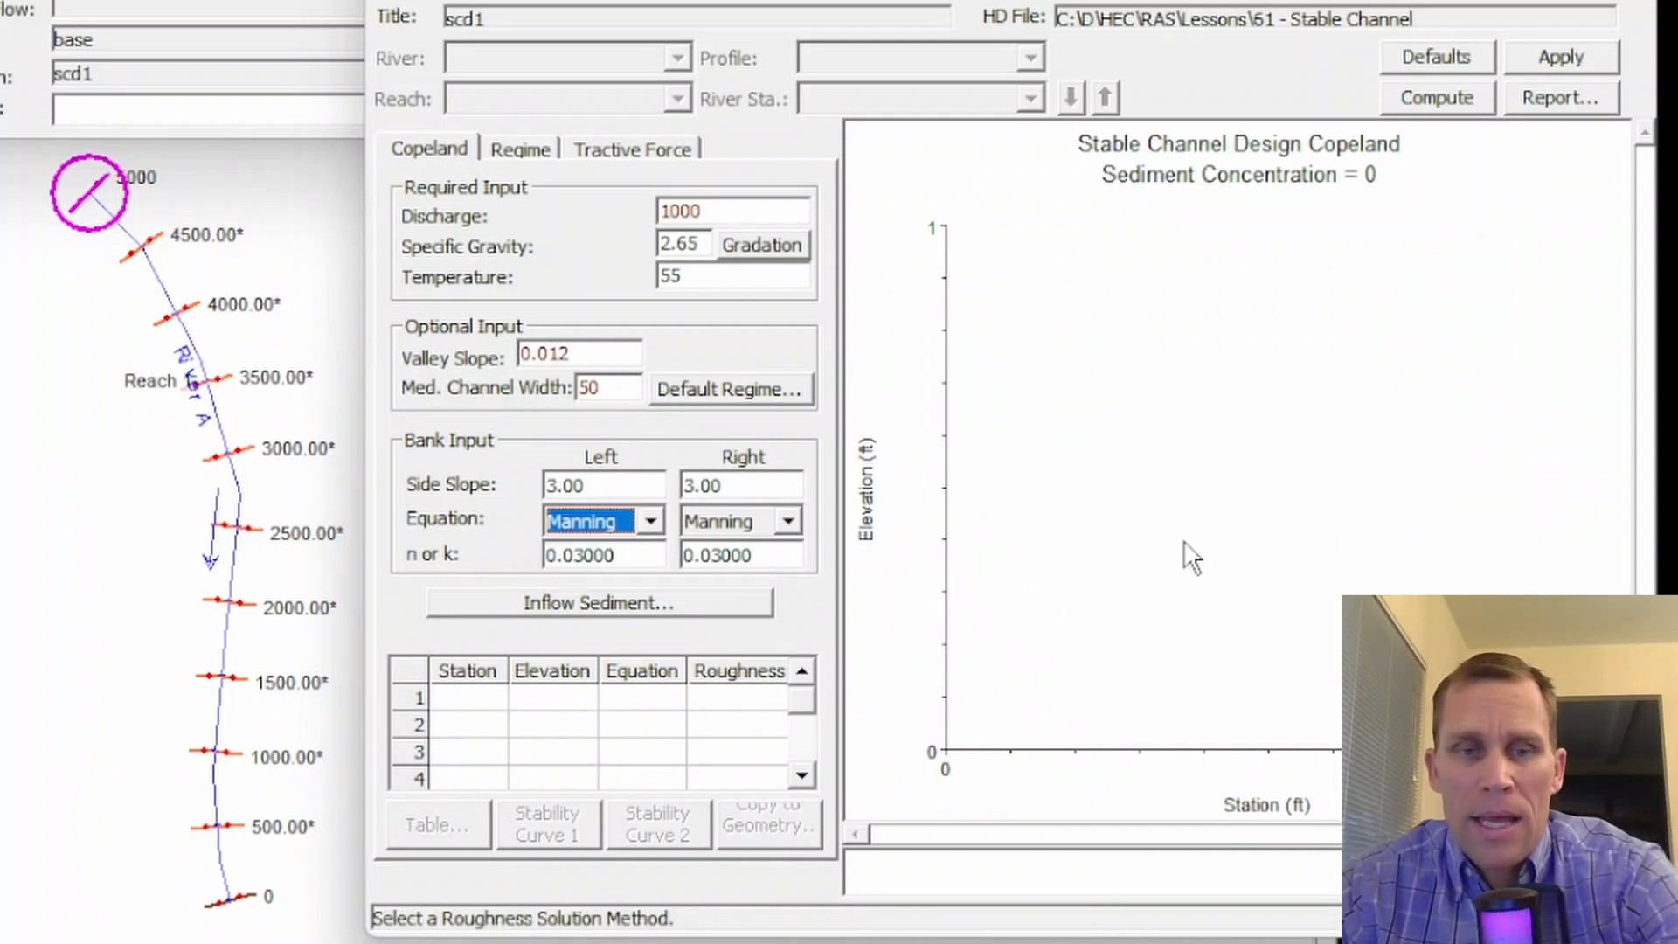
- Open the inflow sediment concentration settings and select the option to enter the concentration directly in ppm
{"action": "left_click", "coordinate": [599, 604]}
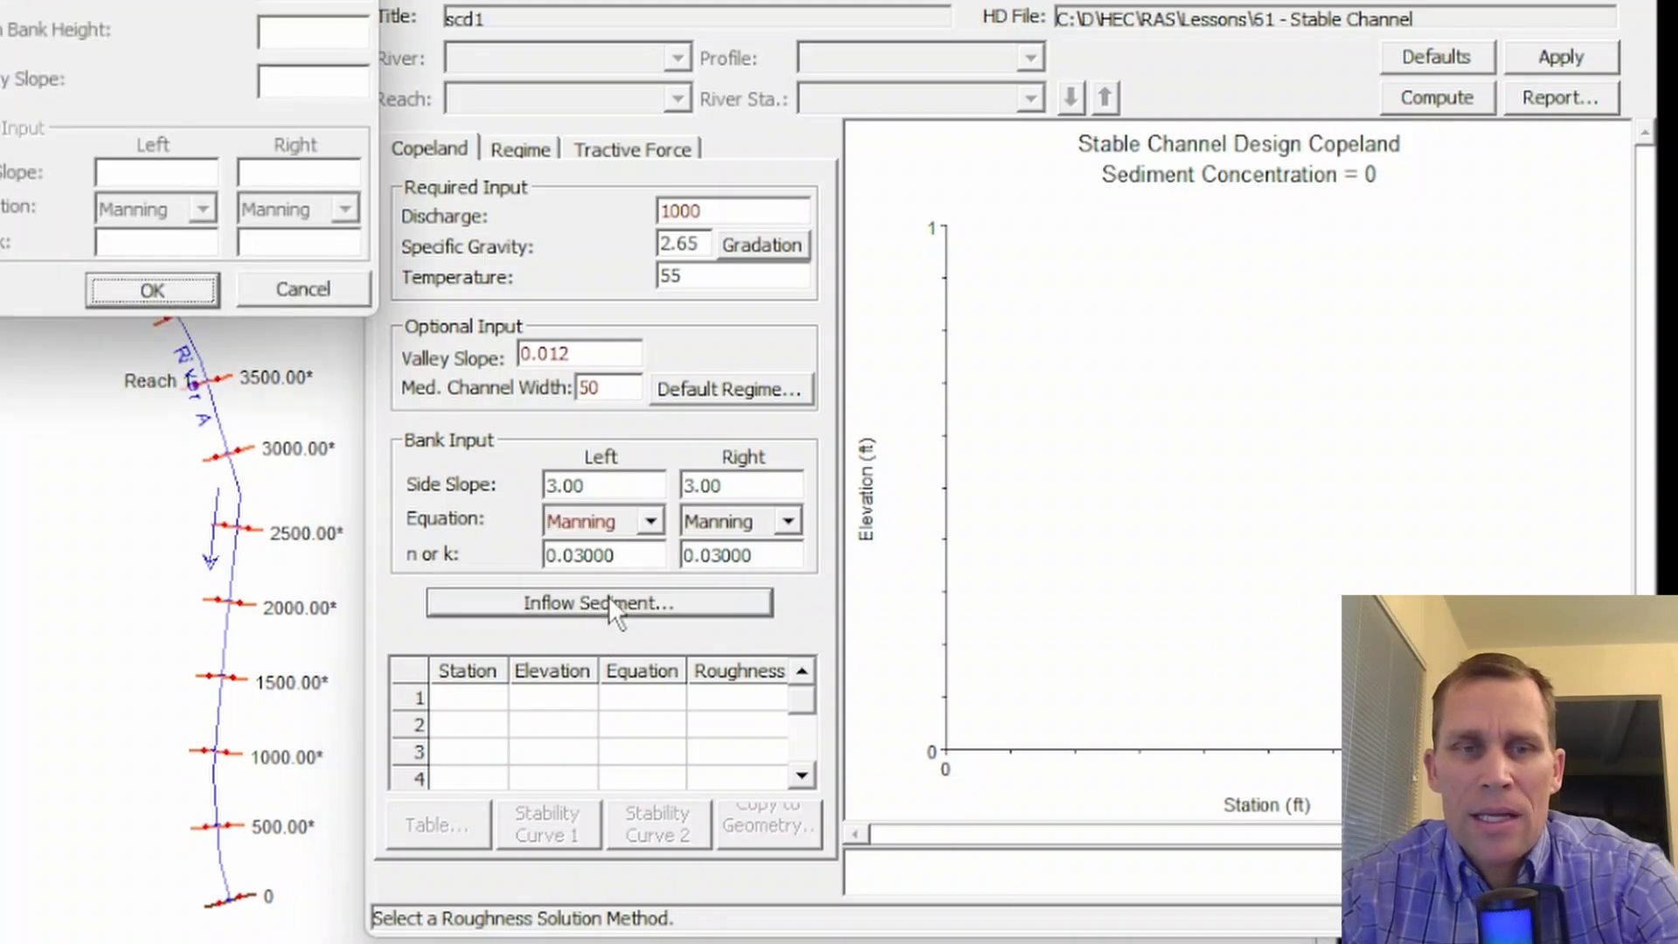
{"action": "left_click_drag", "start_coordinate": [86, 1], "coordinate": [651, 40]}
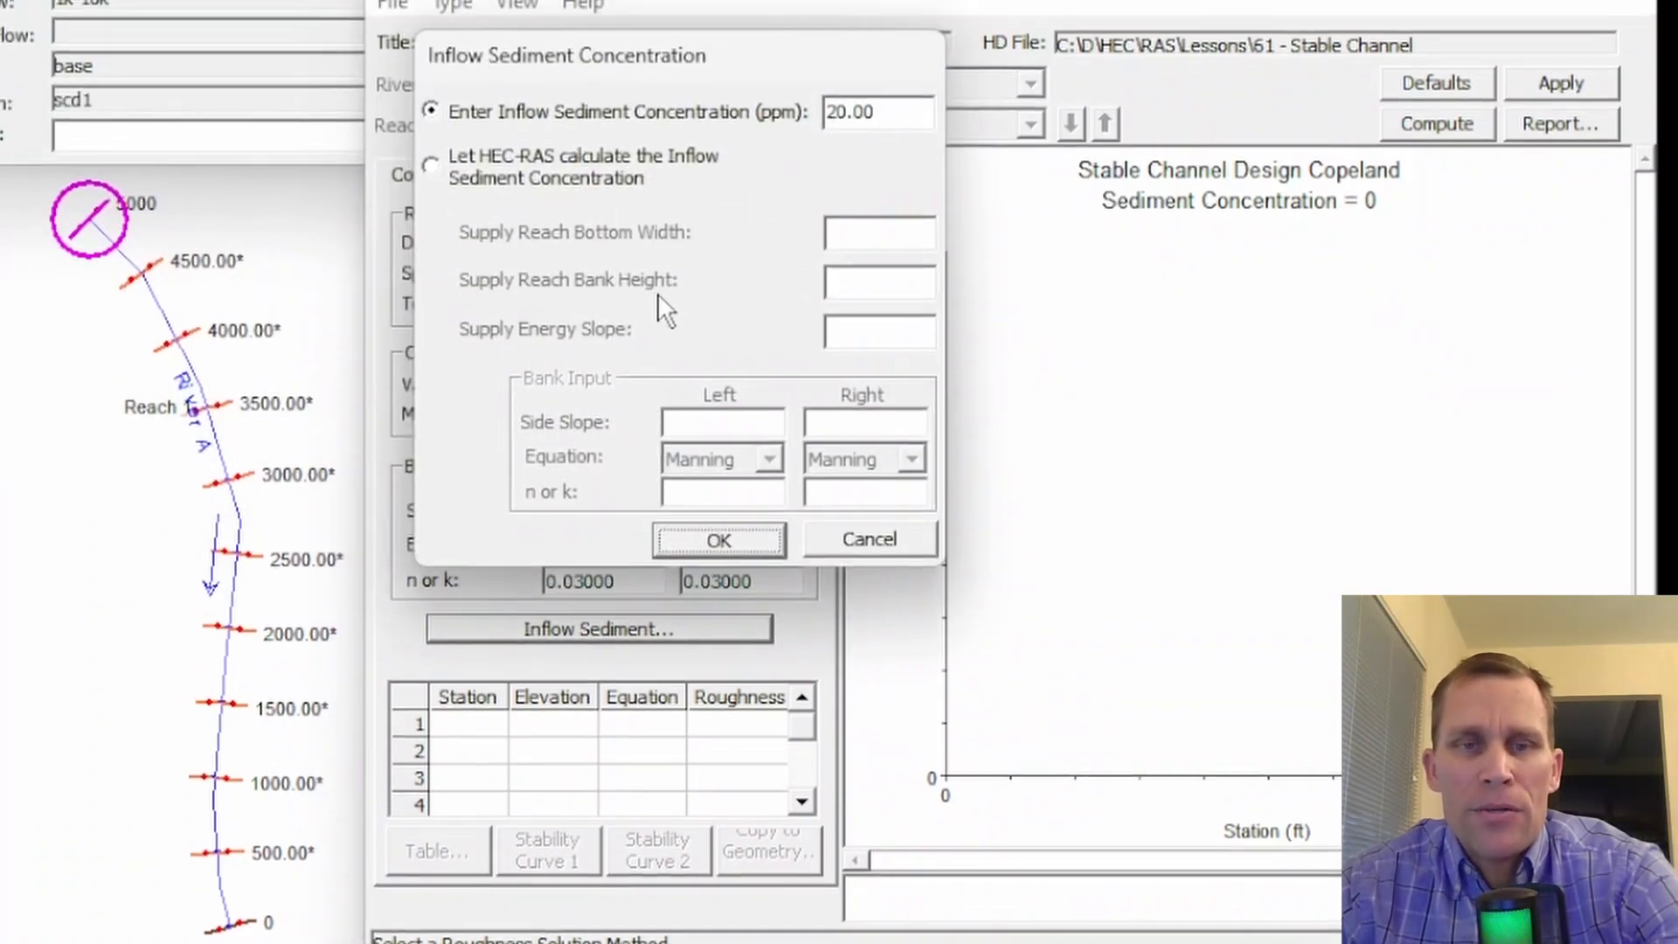
{"action": "left_click", "coordinate": [428, 106]}
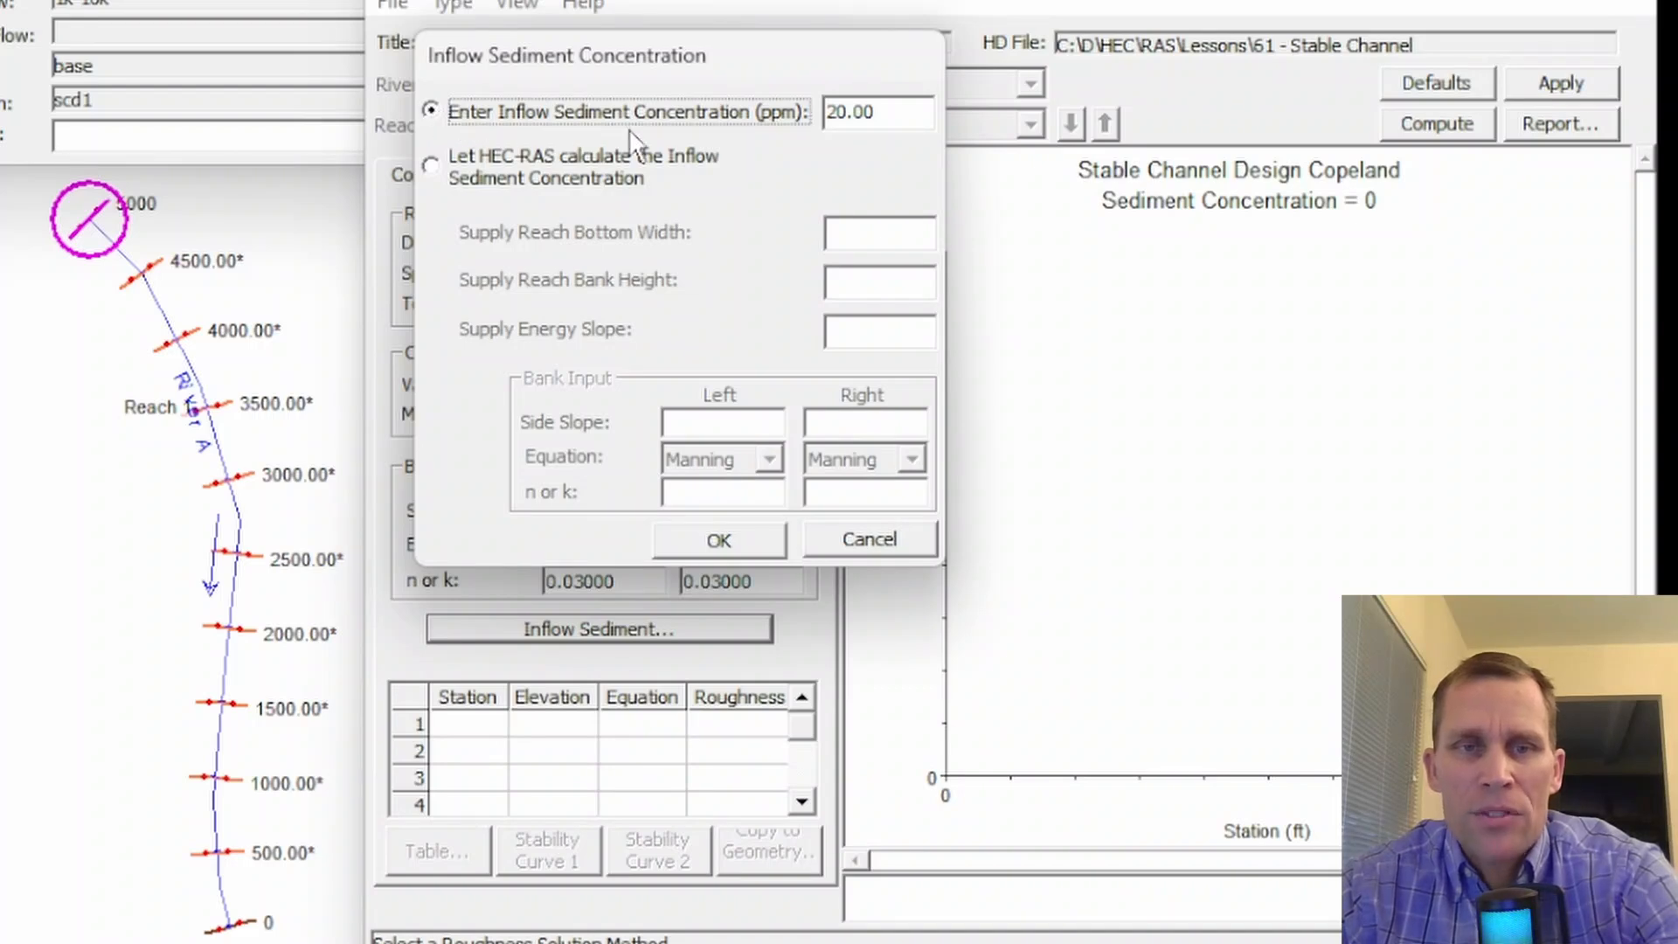
{"action": "left_click", "coordinate": [865, 114]}
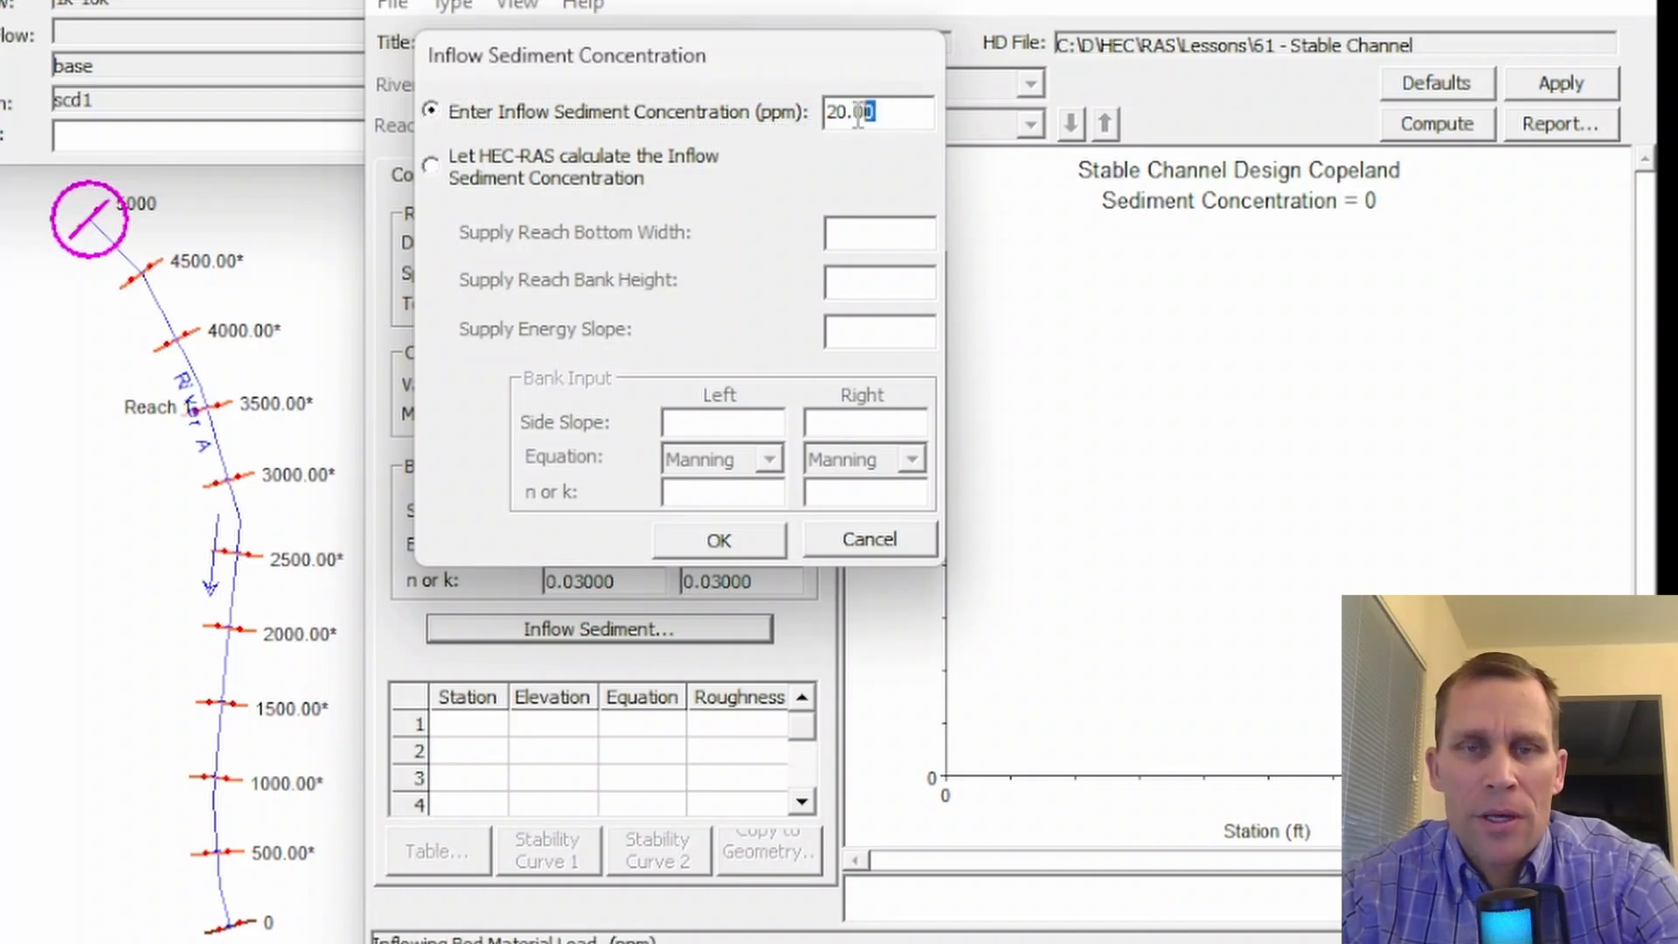
- Switch to letting HEC-RAS calculate the inflow sediment concentration and look through its supply reach and bank inputs
{"action": "left_click", "coordinate": [430, 165]}
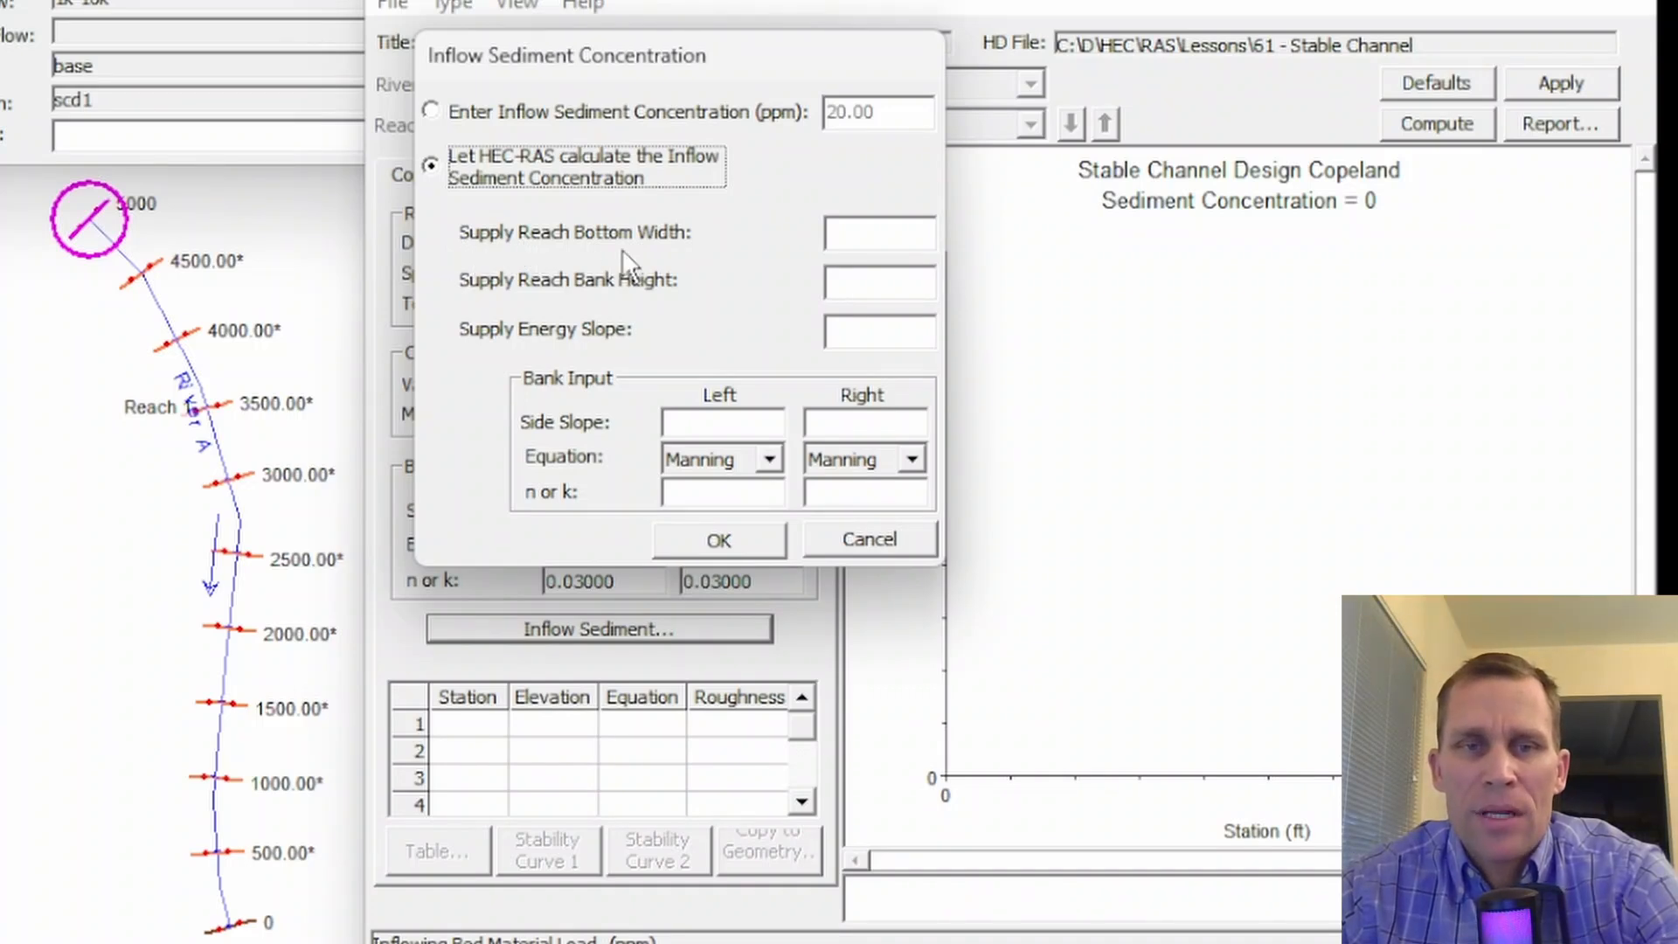
{"action": "left_click", "coordinate": [862, 242]}
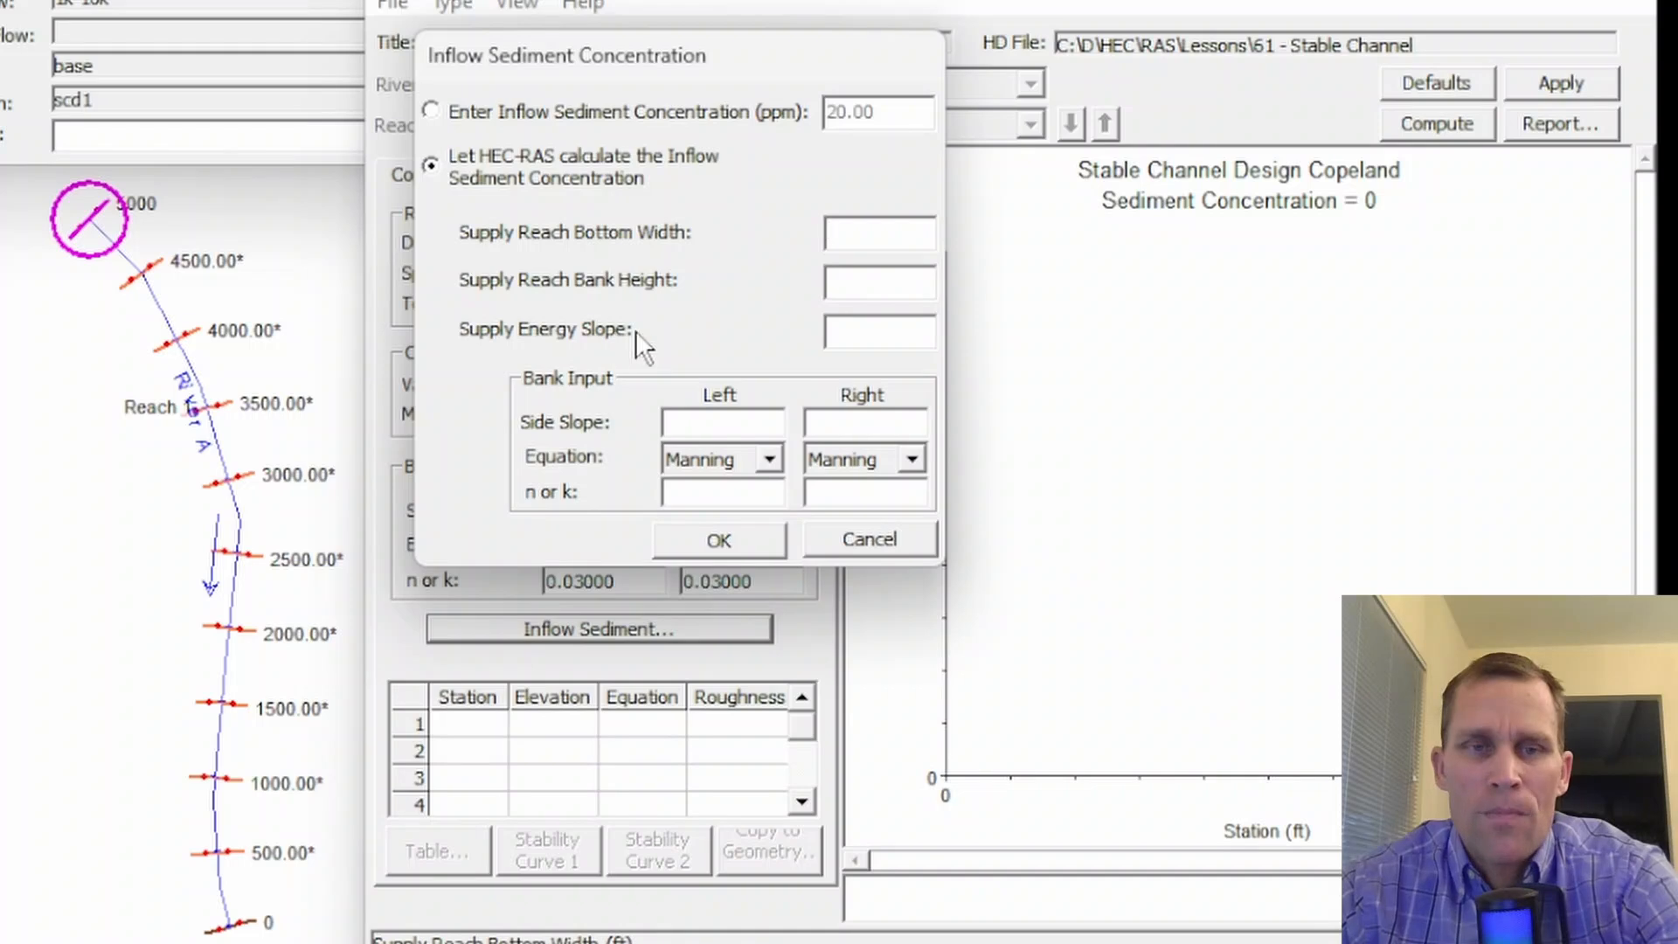
{"action": "key", "text": "Tab"}
{"action": "key", "text": "Tab"}
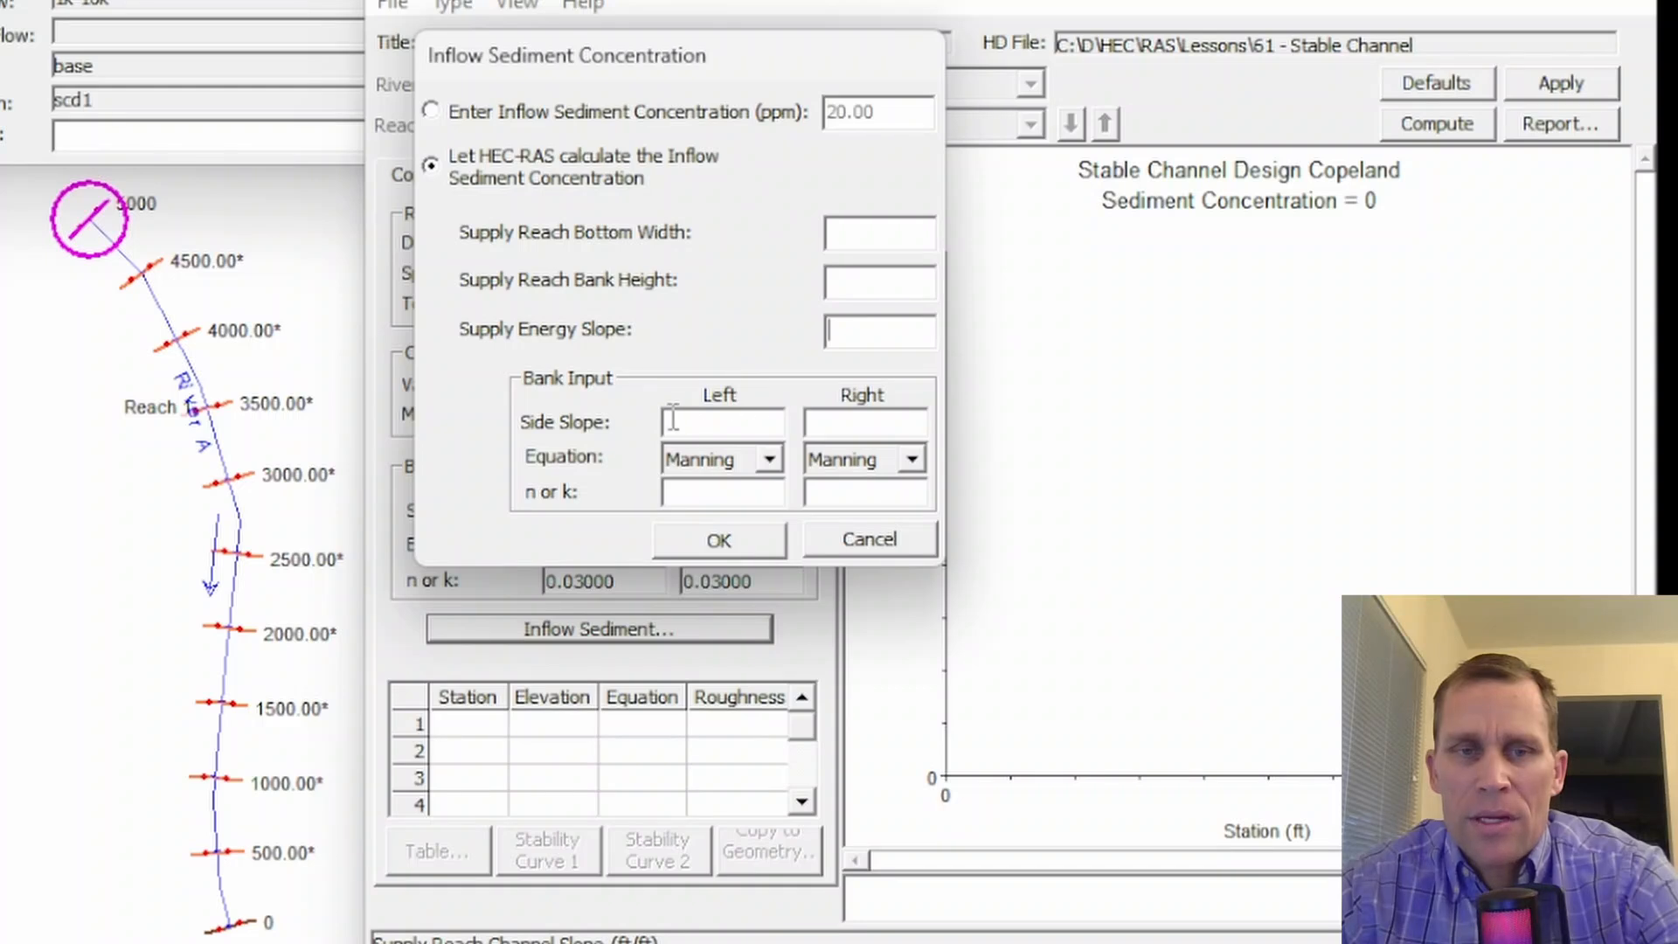
{"action": "left_click", "coordinate": [771, 461]}
{"action": "left_click", "coordinate": [771, 459]}
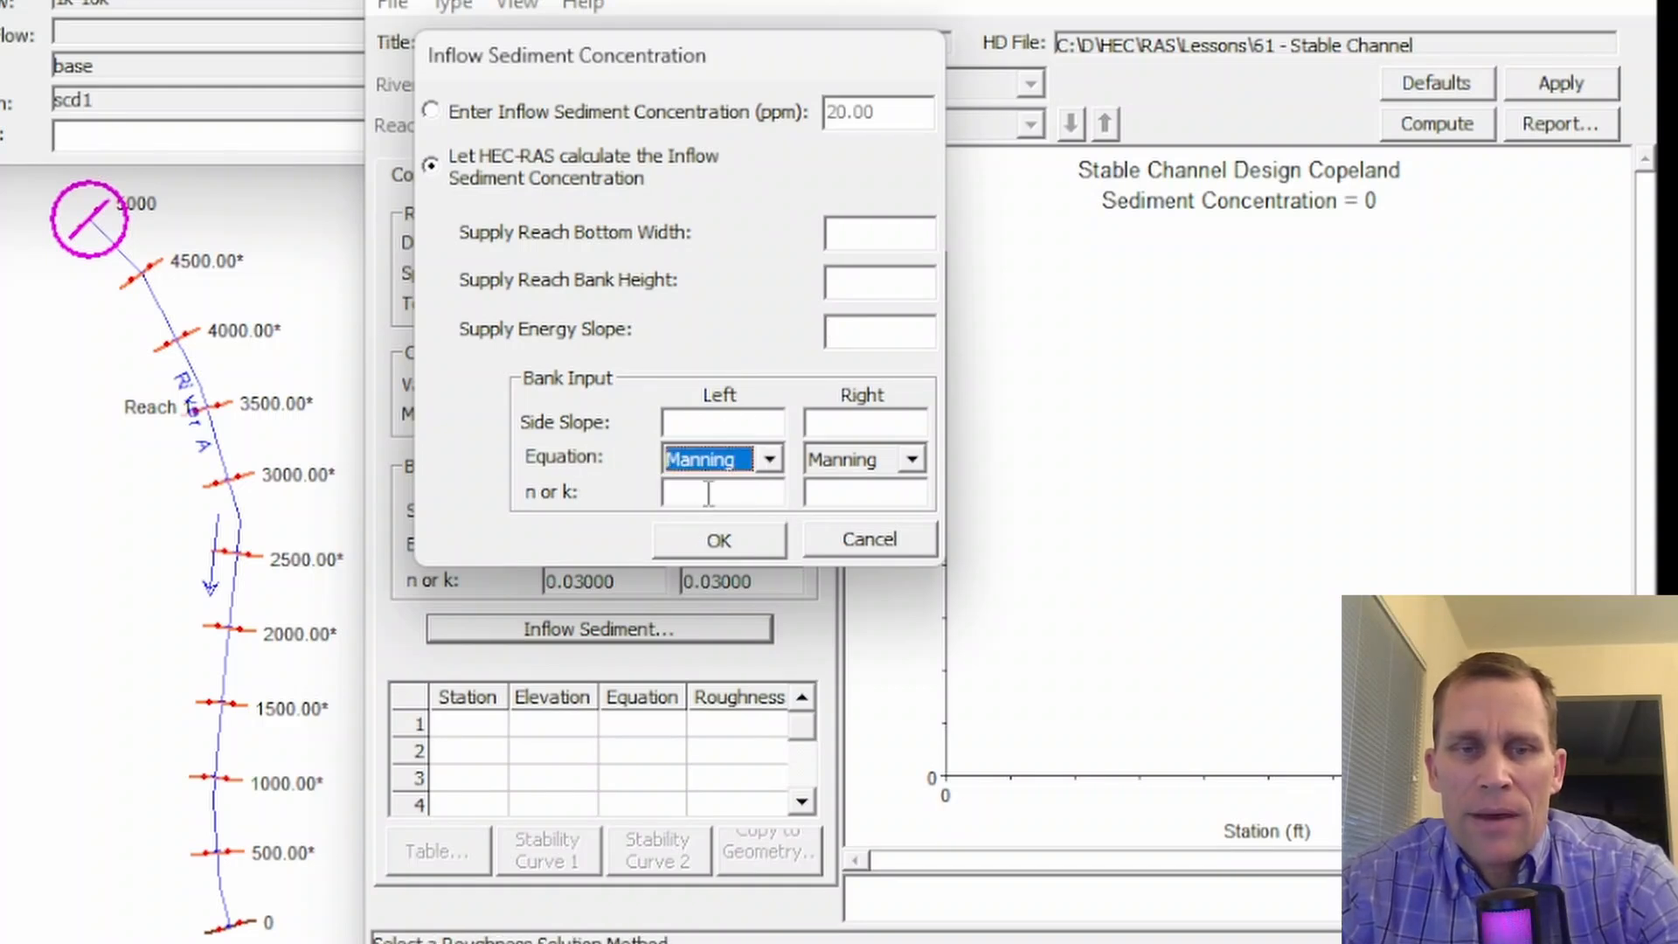
{"action": "left_click", "coordinate": [735, 495]}
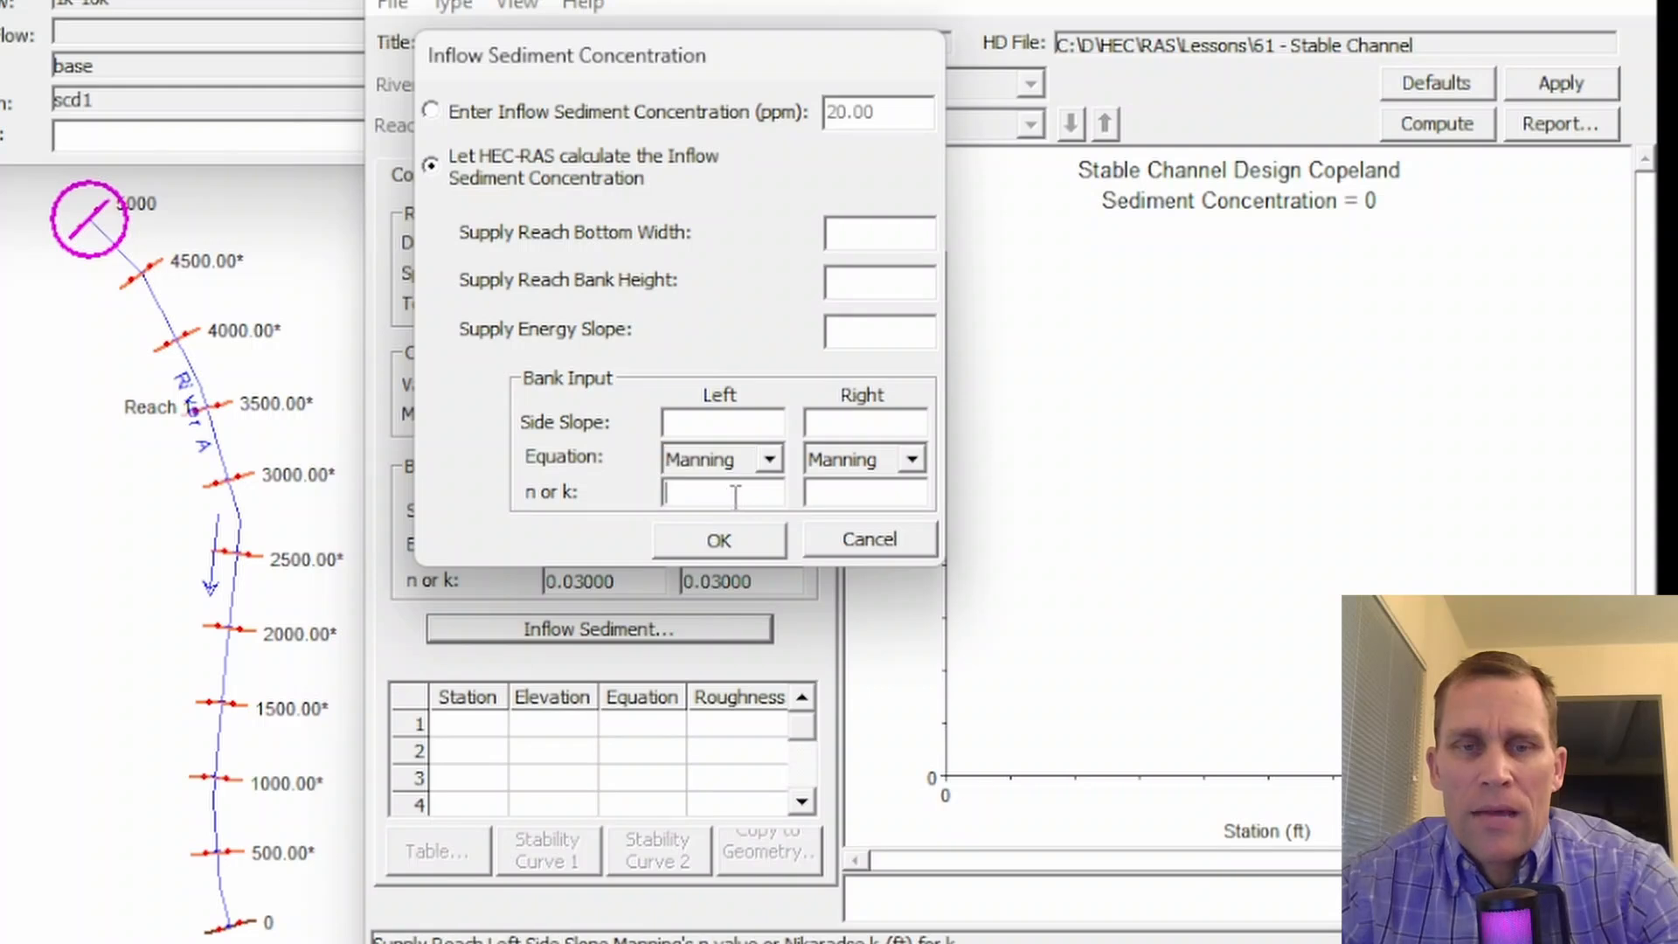
- Accept a directly entered inflow sediment concentration of 20 ppm and apply the Copeland inputs
{"action": "left_click", "coordinate": [431, 111]}
{"action": "key", "text": "Tab"}
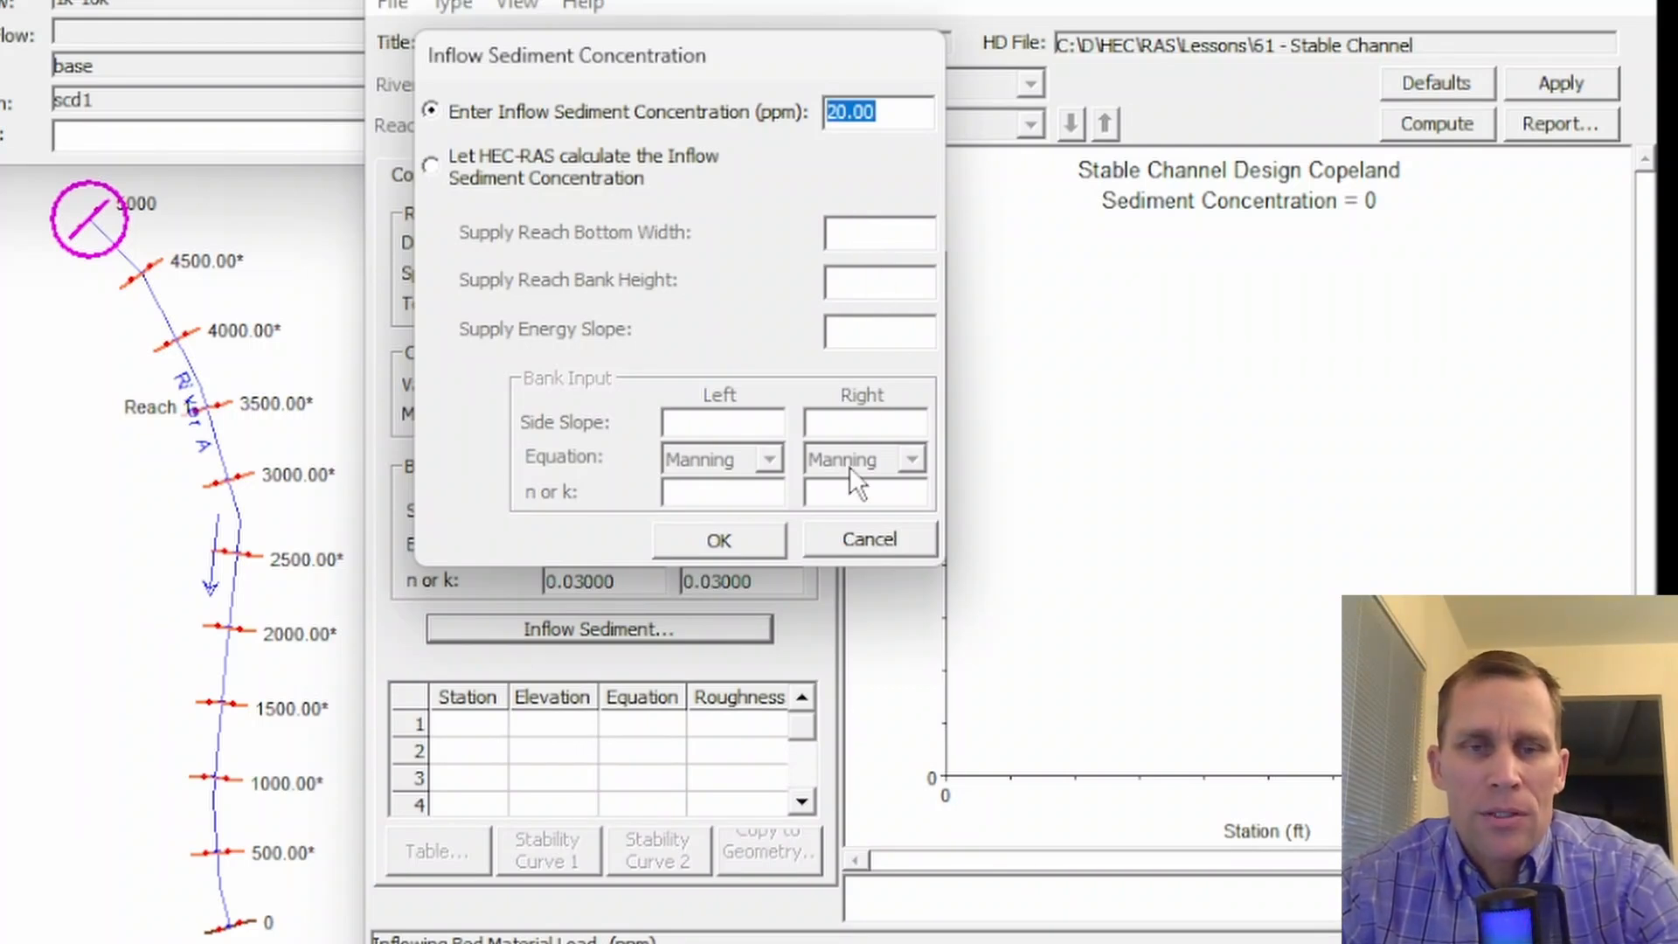
{"action": "left_click", "coordinate": [737, 543]}
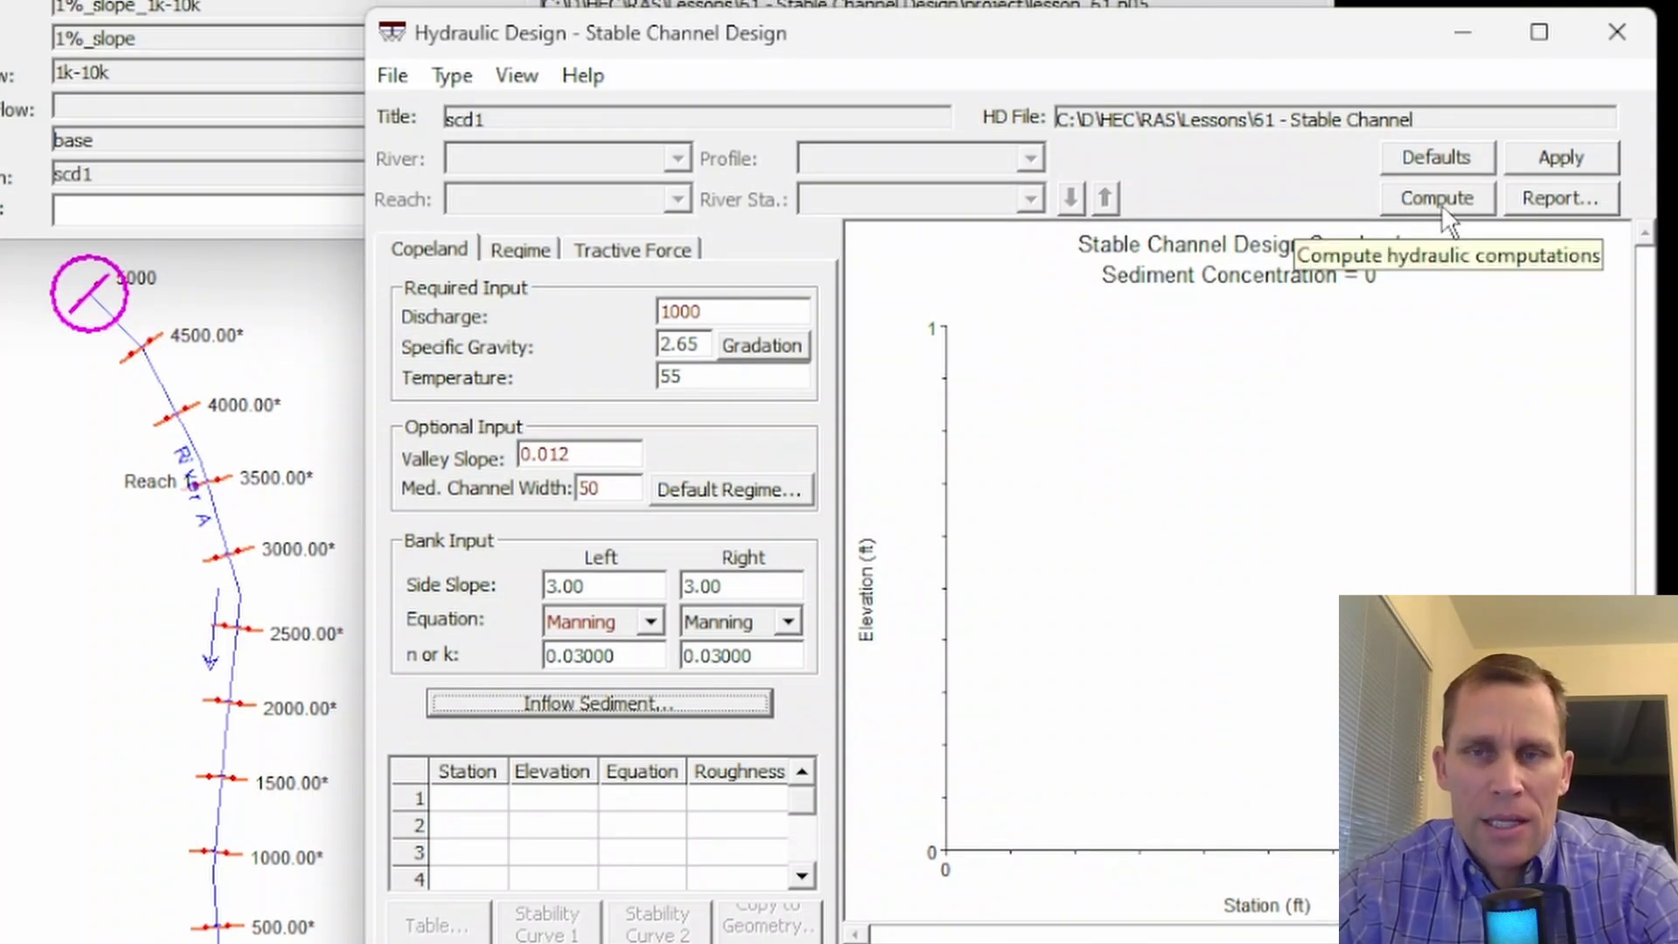
{"action": "left_click", "coordinate": [1558, 161]}
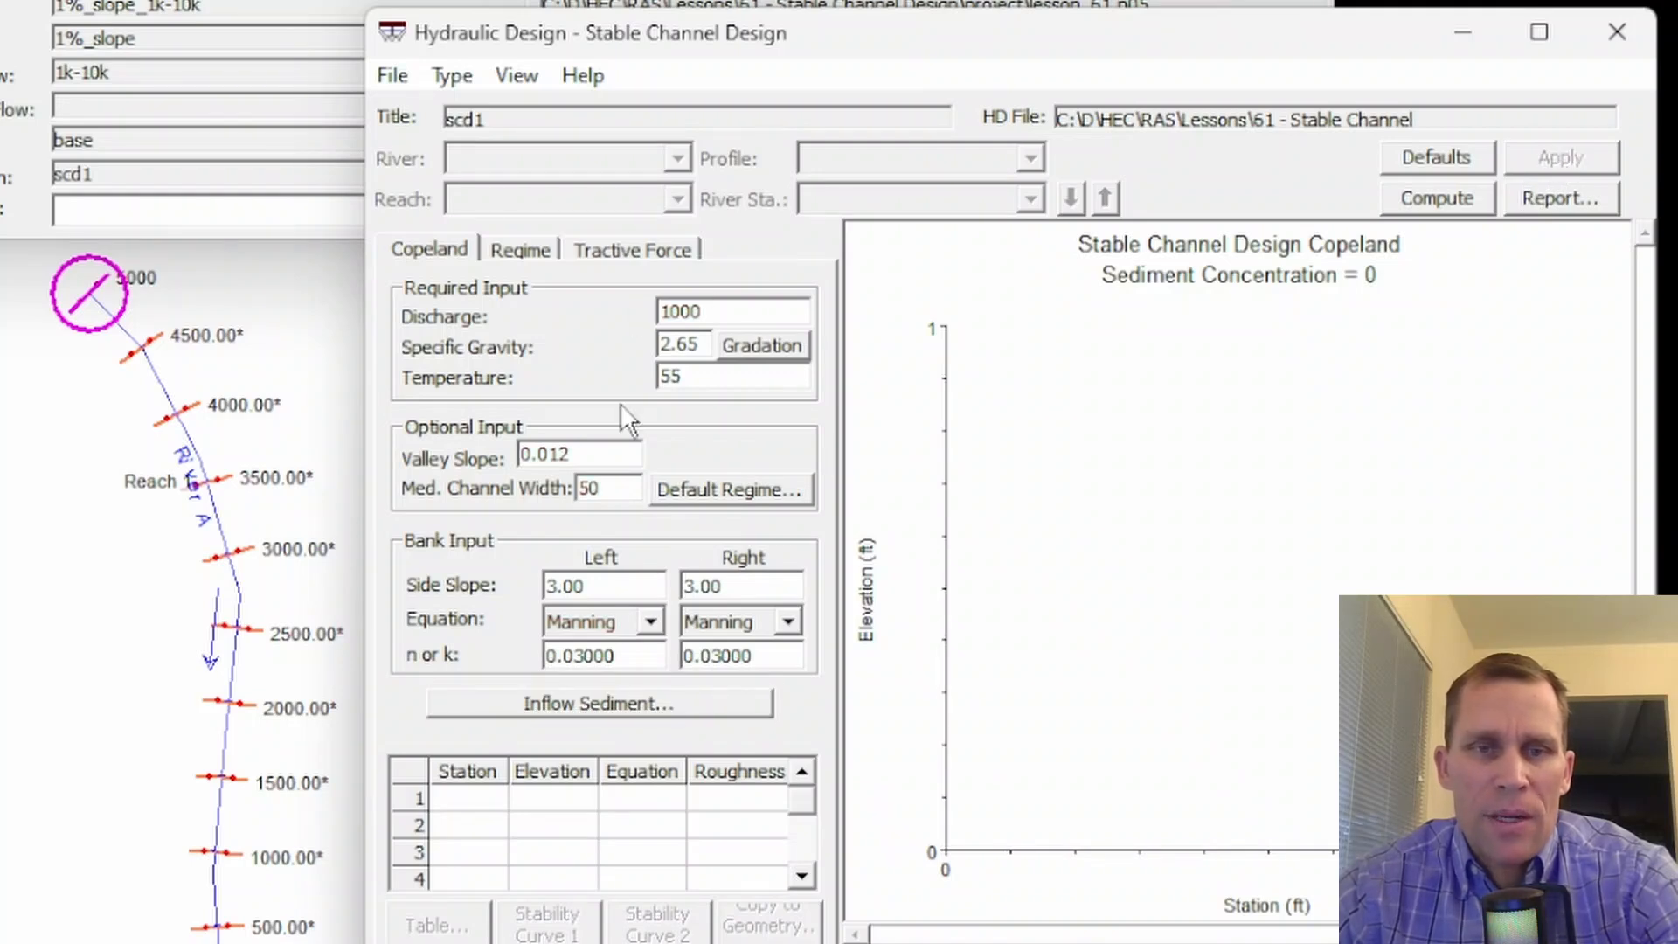
- Compute the Copeland stable channel design and compare the energy slopes across the bottom widths, focusing on widths 50 to 65
{"action": "left_click", "coordinate": [1461, 198]}
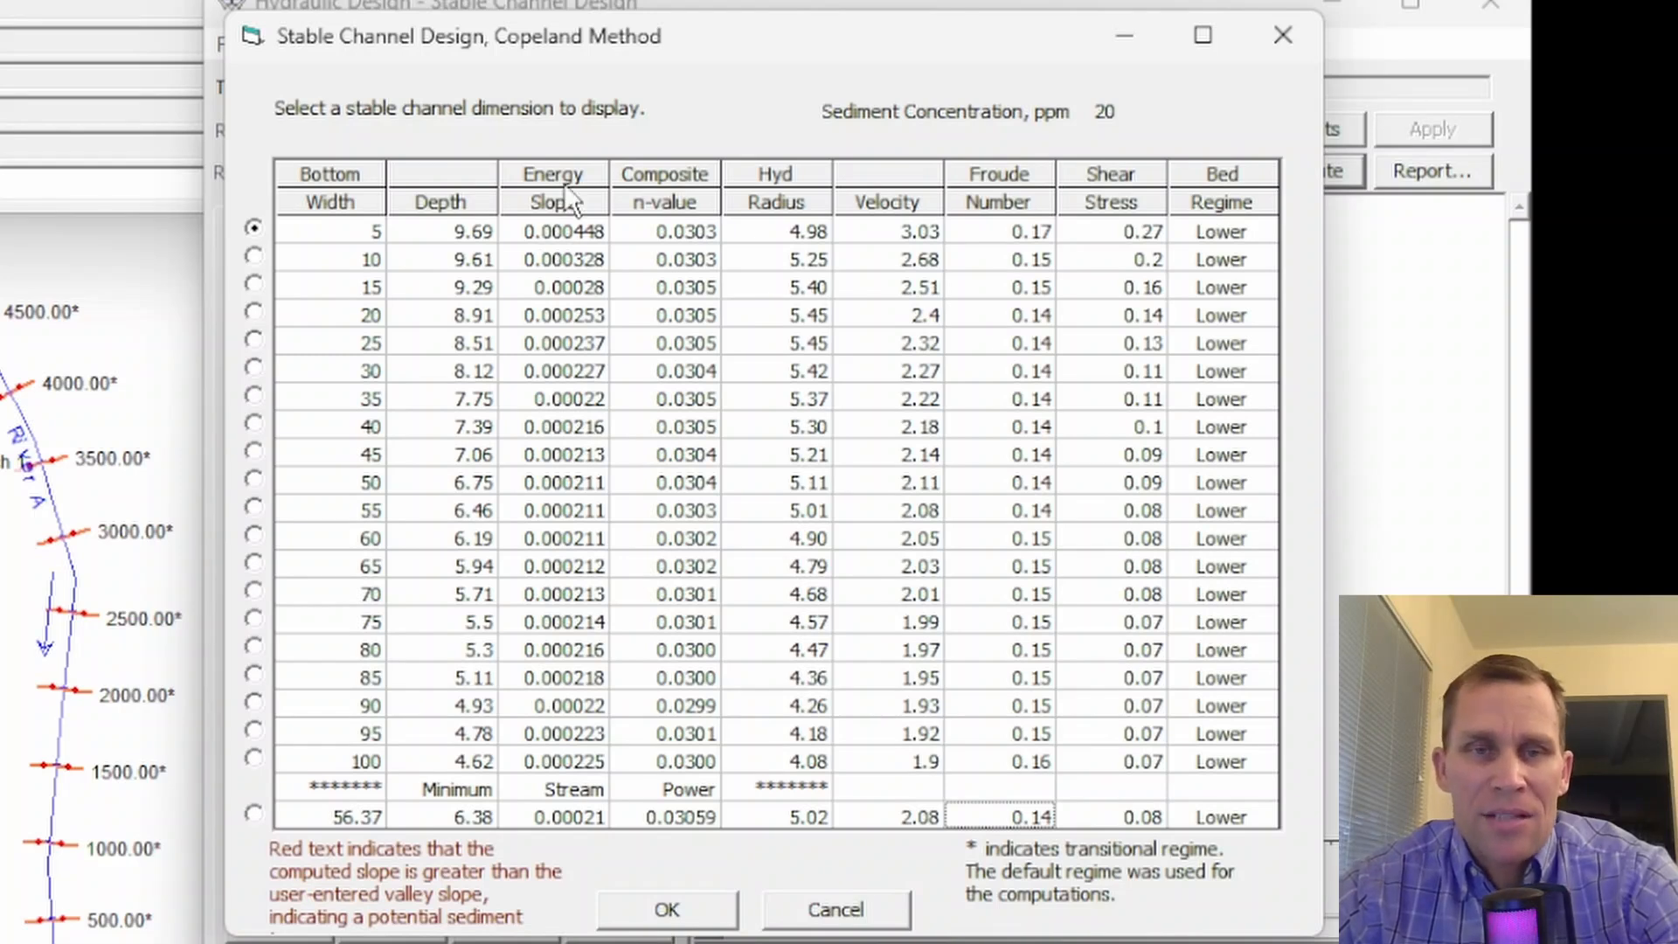
{"action": "left_click", "coordinate": [585, 234]}
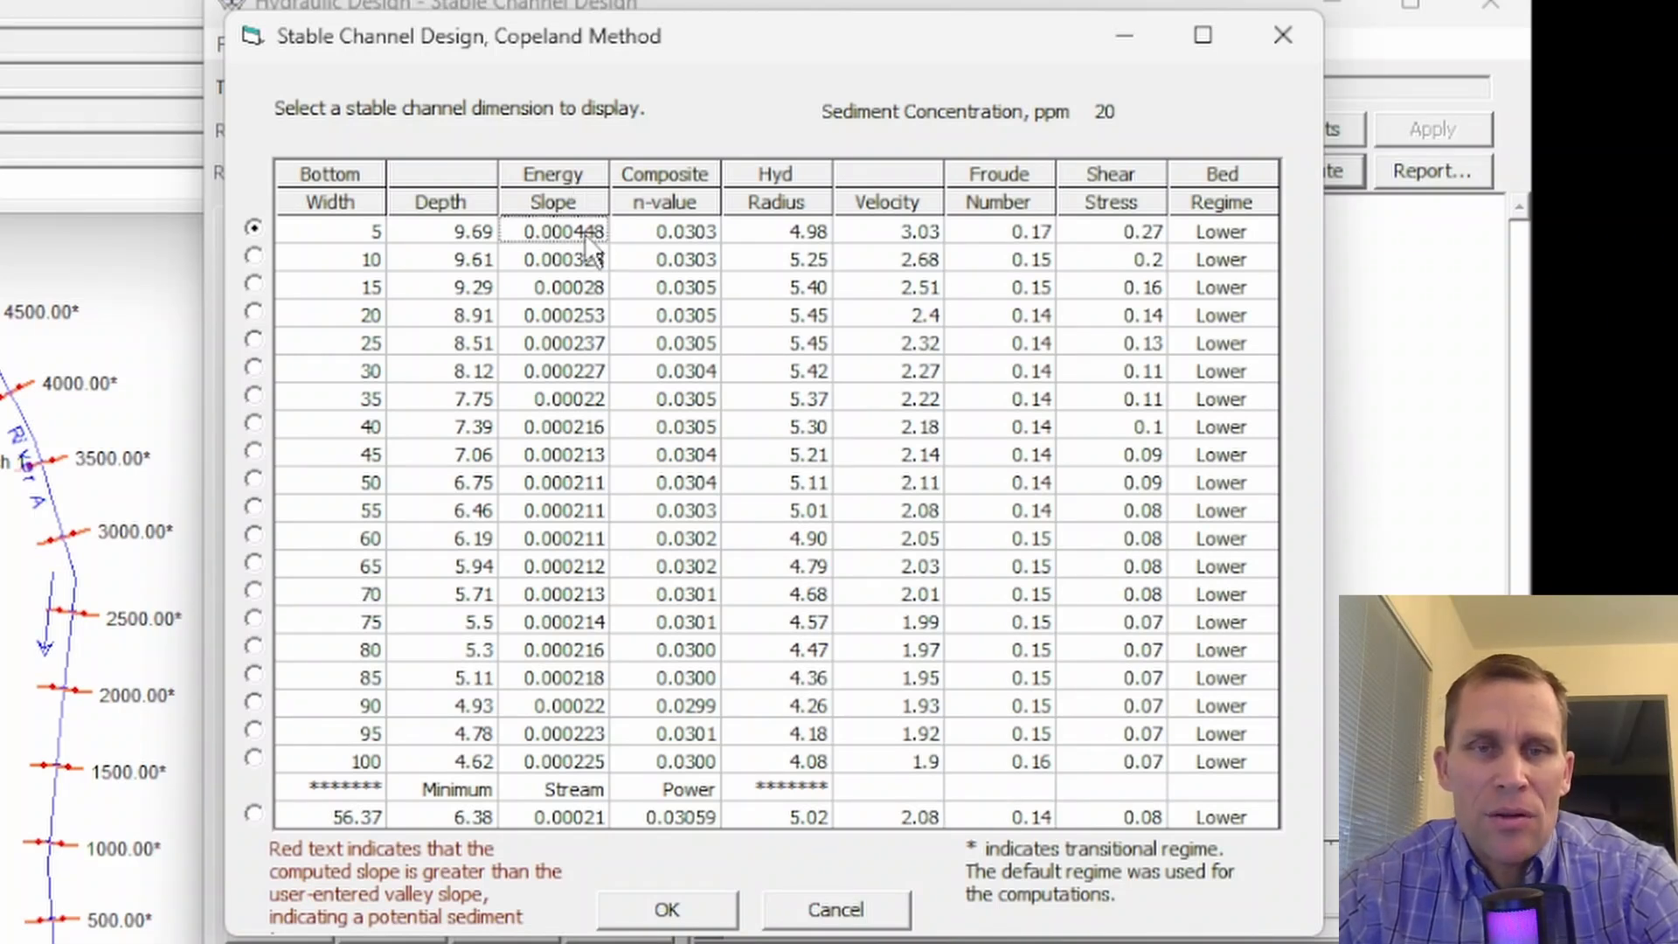
{"action": "left_click", "coordinate": [581, 258]}
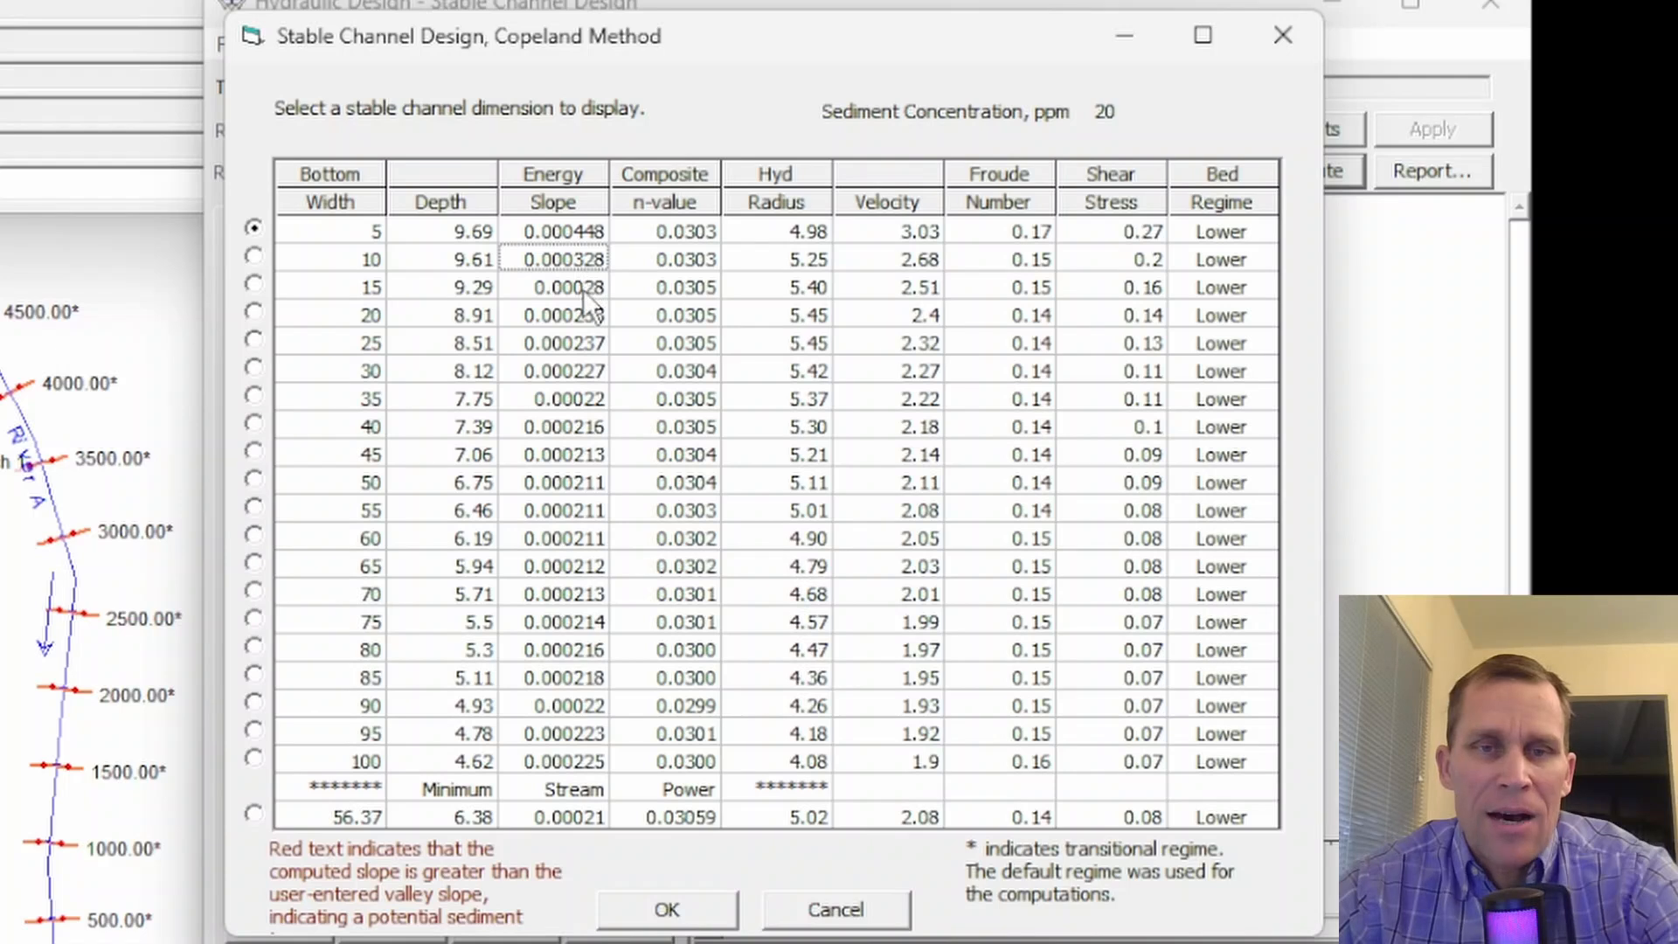
{"action": "left_click", "coordinate": [583, 288]}
{"action": "left_click", "coordinate": [580, 311]}
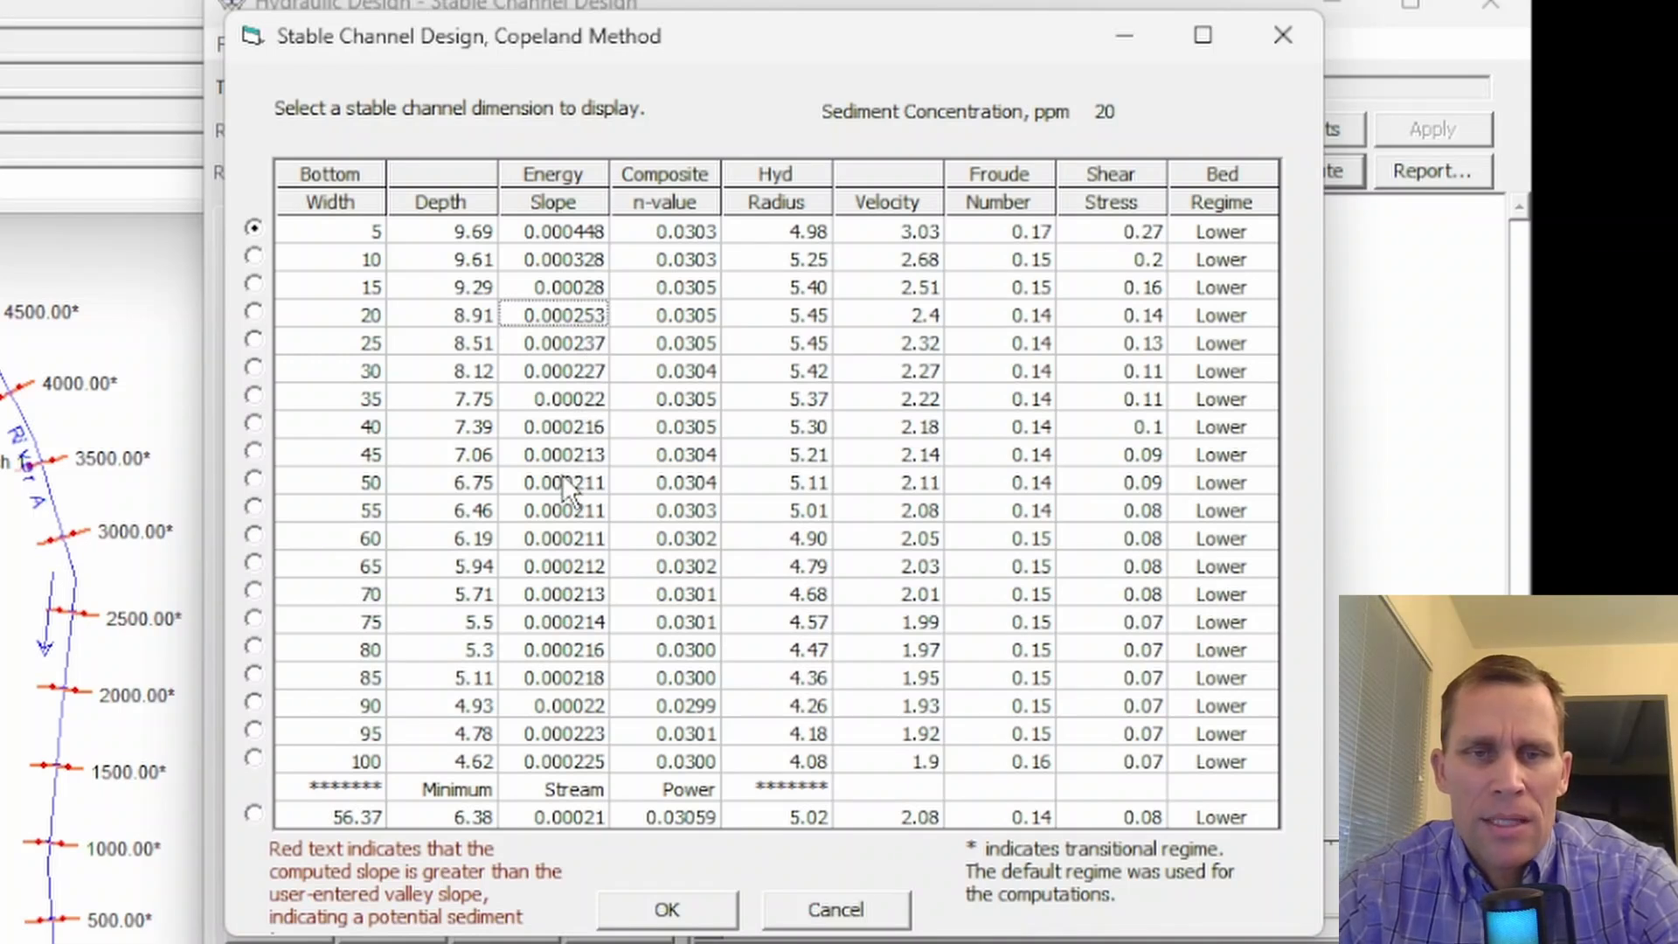
{"action": "left_click_drag", "start_coordinate": [563, 474], "coordinate": [564, 566]}
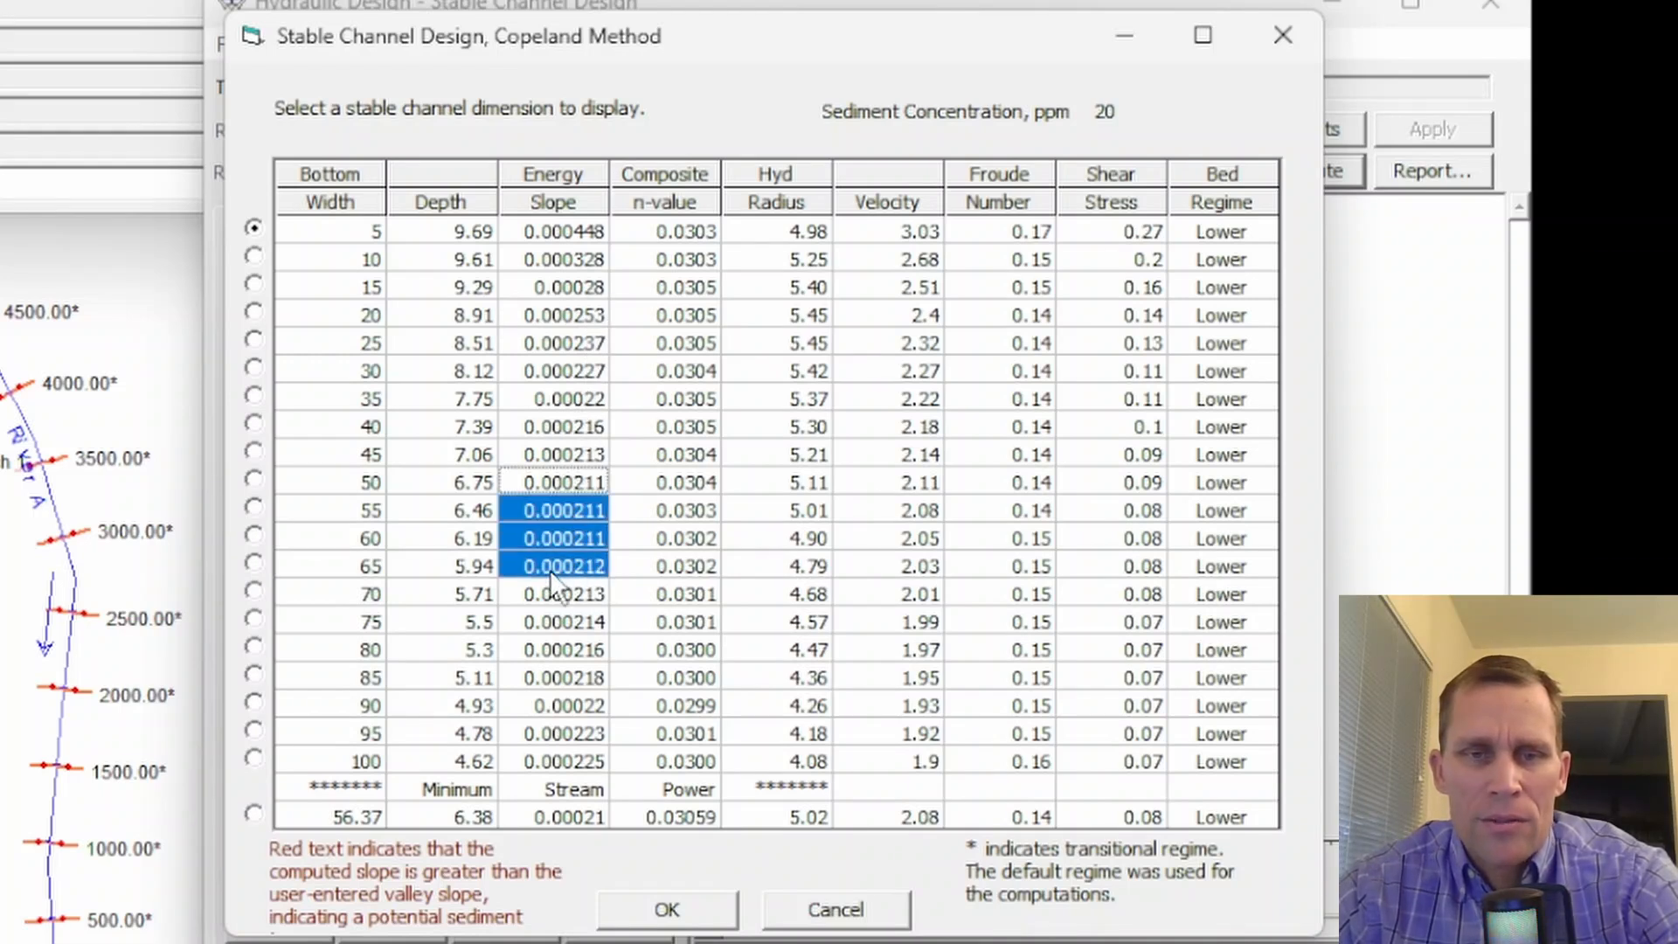
{"action": "left_click_drag", "start_coordinate": [547, 479], "coordinate": [538, 536]}
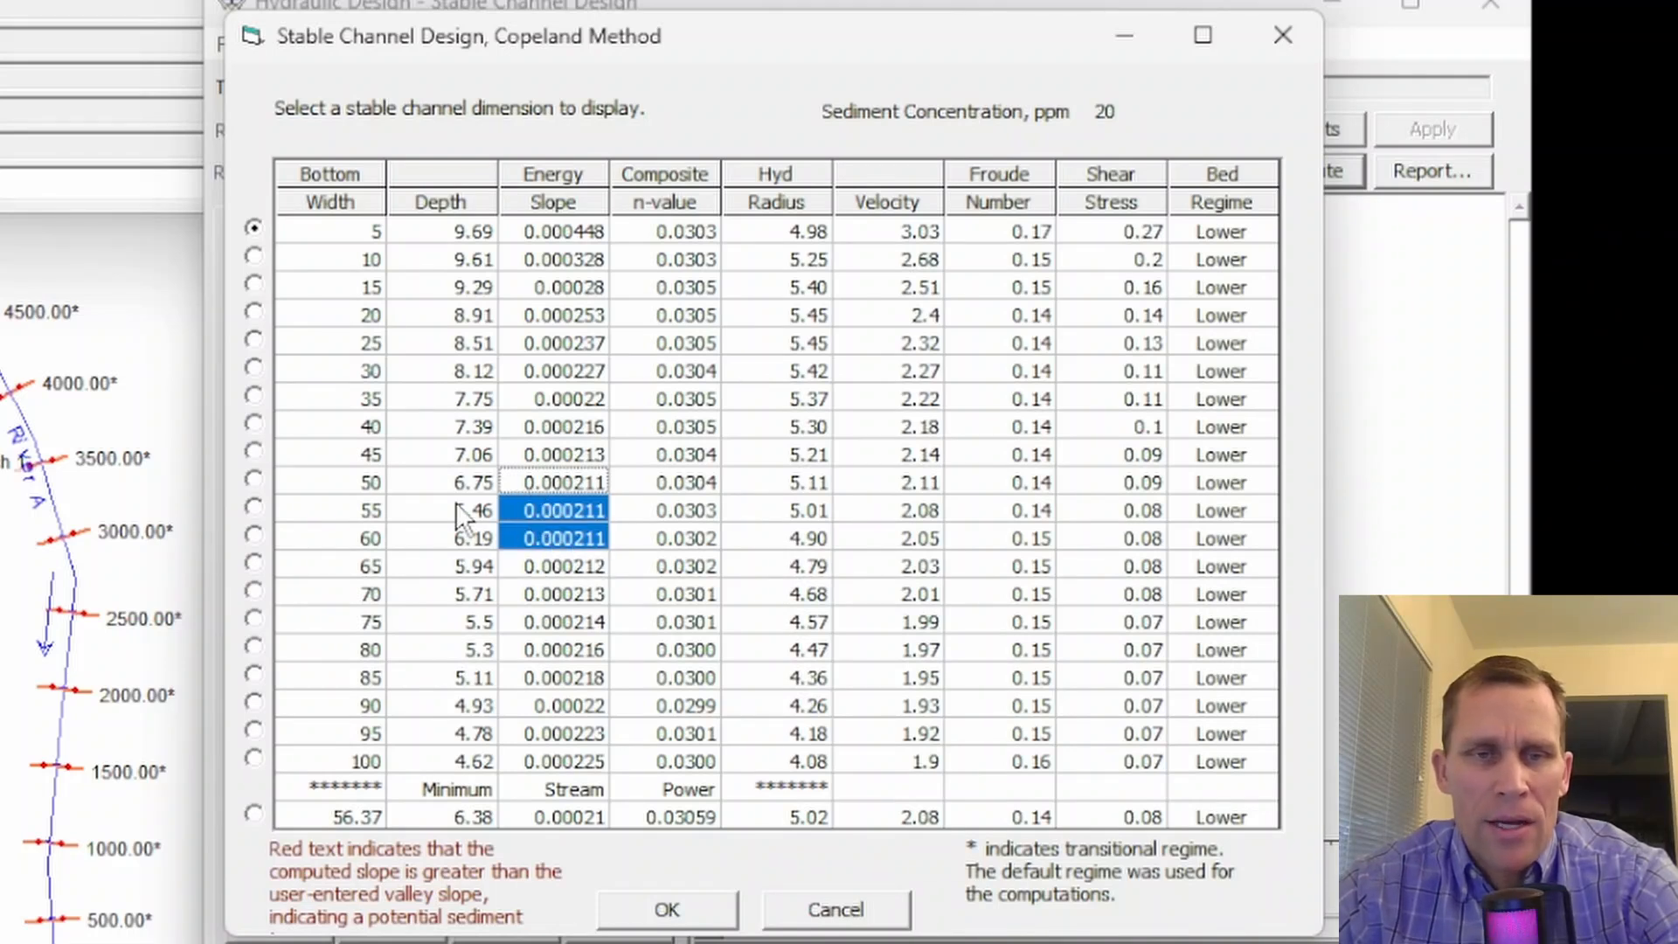
- Examine the width and depth of the 55 ft bottom width solution and the minimum stream power solution
{"action": "left_click", "coordinate": [336, 515]}
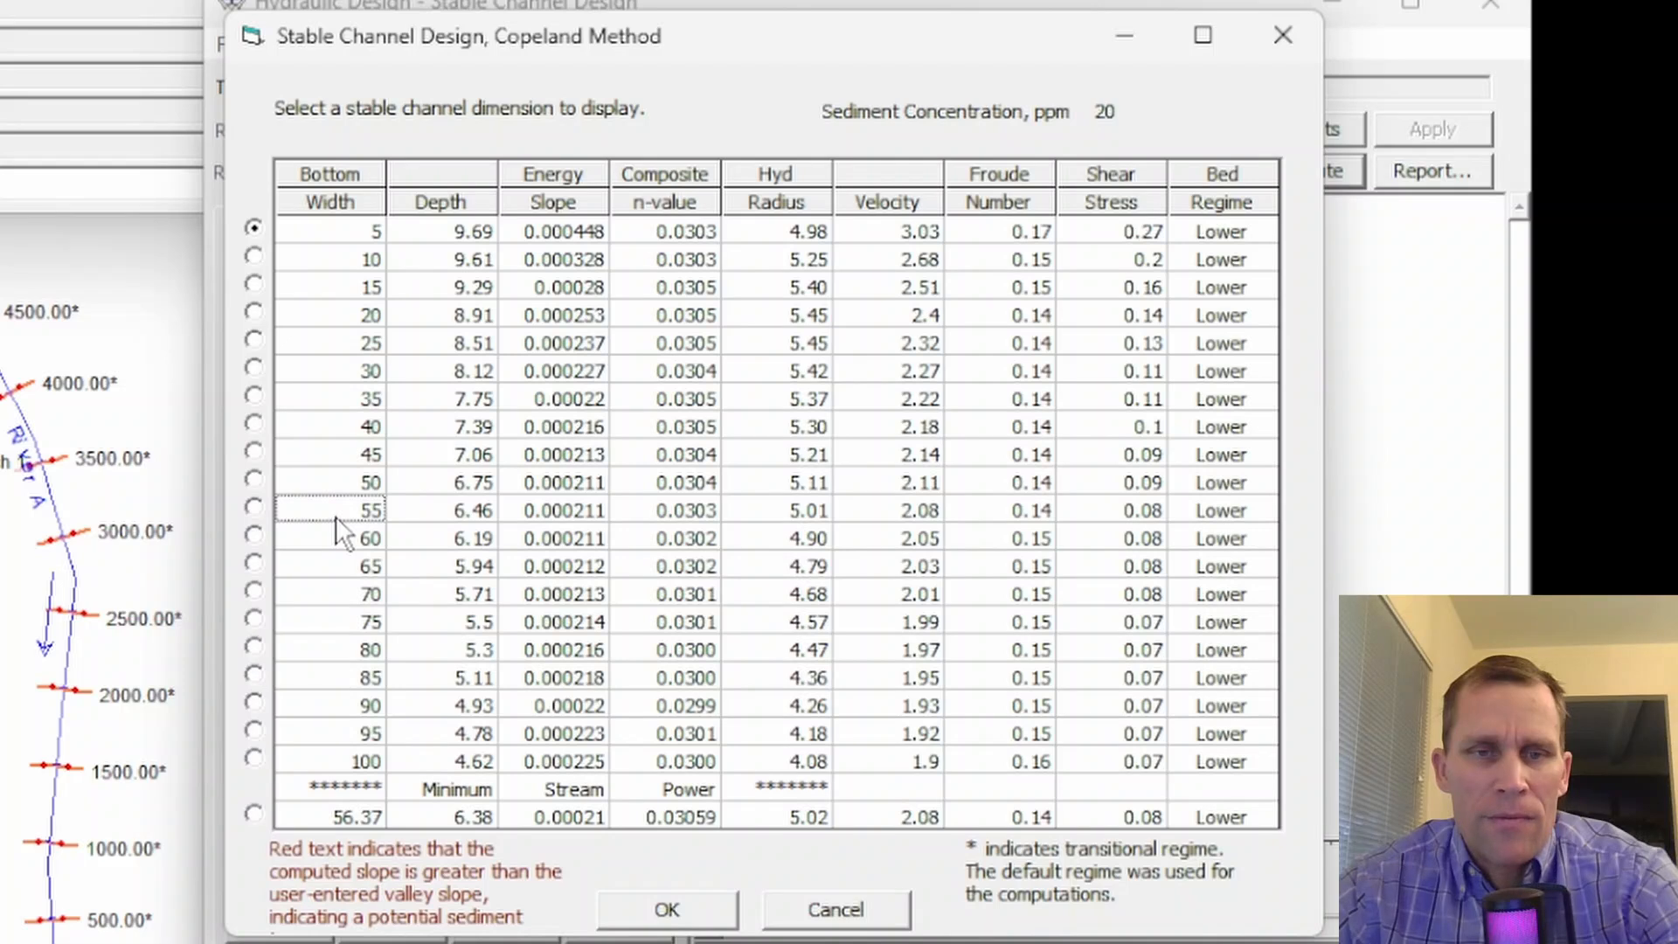
{"action": "left_click", "coordinate": [448, 515]}
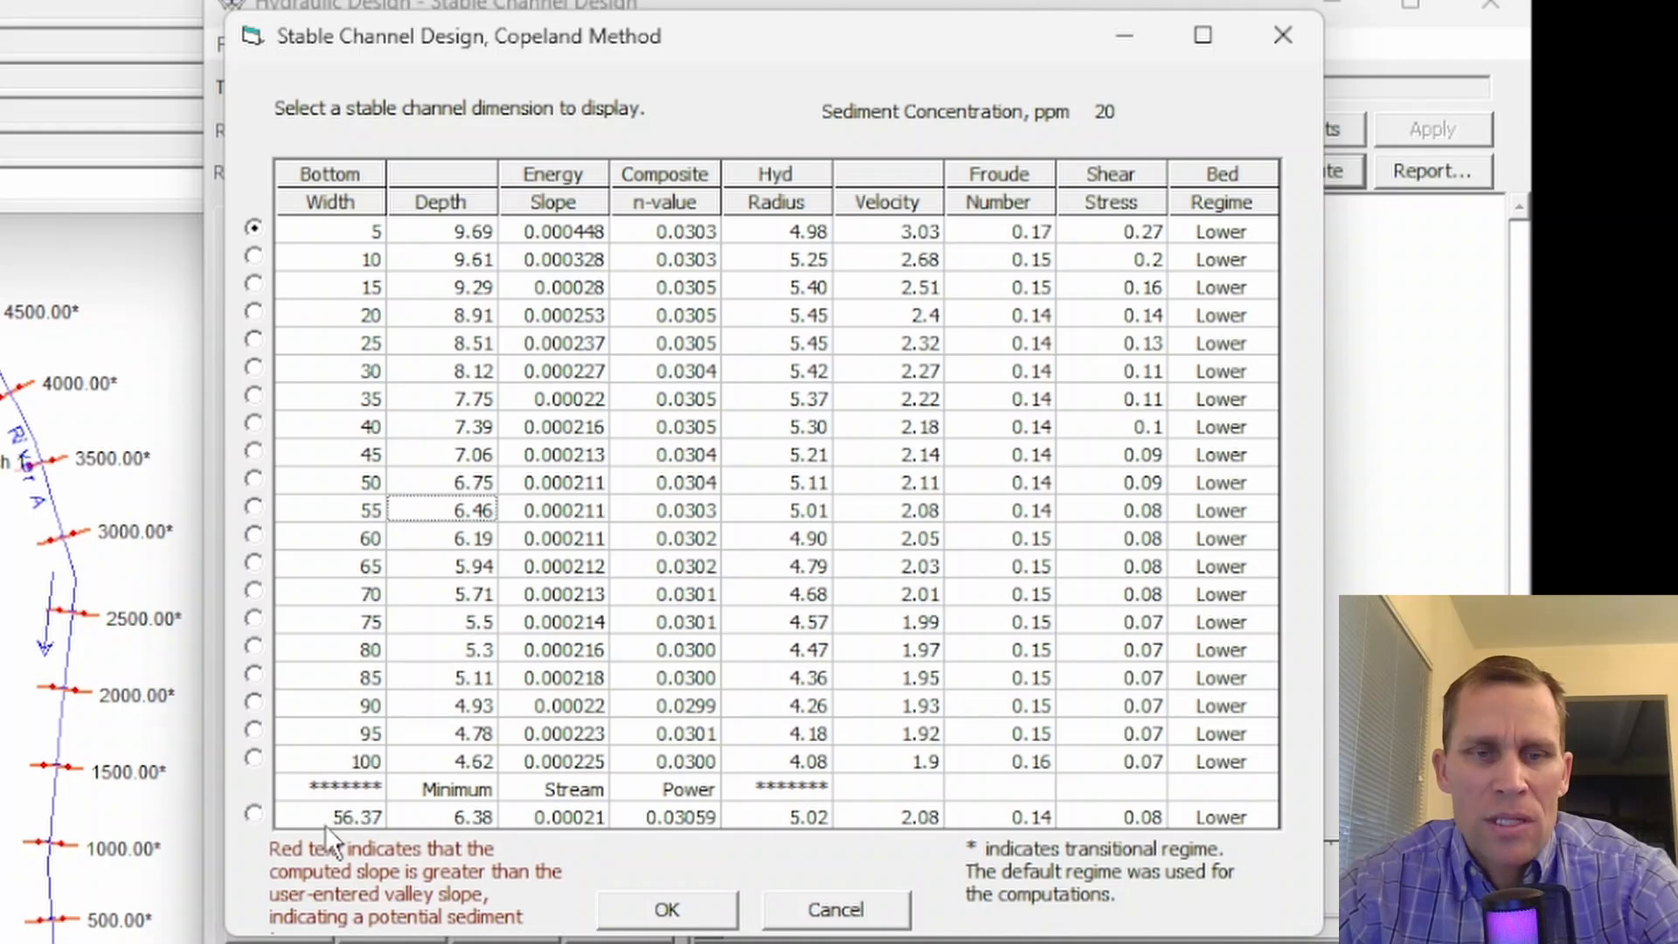
{"action": "left_click_drag", "start_coordinate": [353, 807], "coordinate": [1187, 784]}
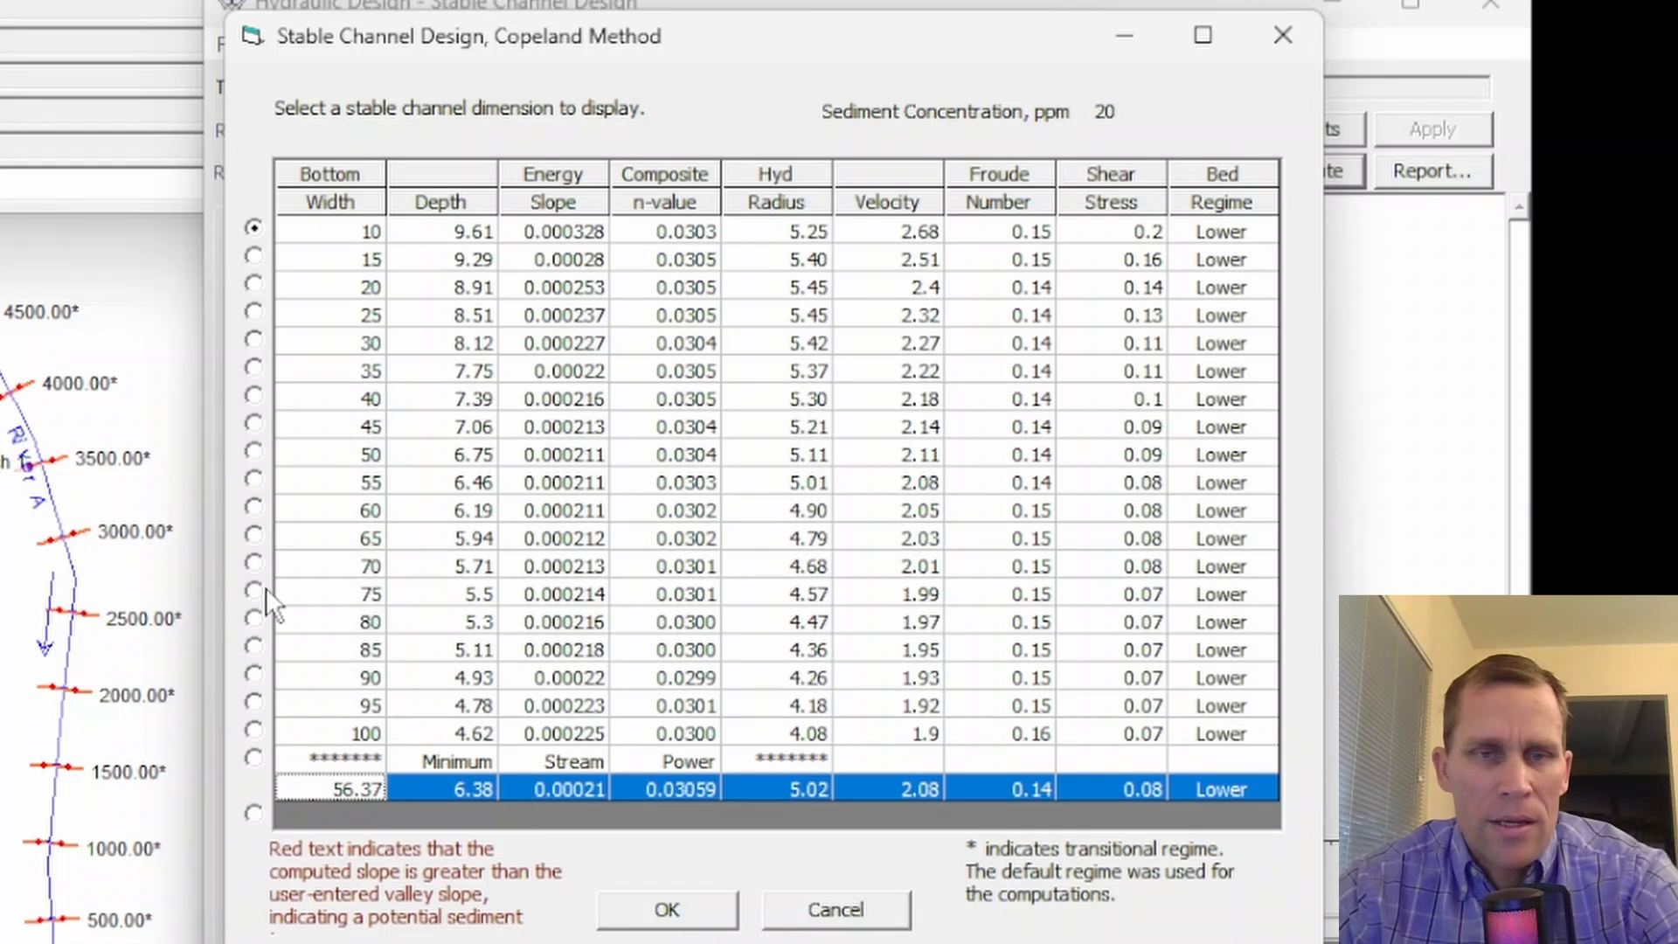
- Compare the bottom widths with their energy slopes in the results table and accept the 5 ft bottom width solution for display
{"action": "left_click_drag", "start_coordinate": [327, 453], "coordinate": [568, 509]}
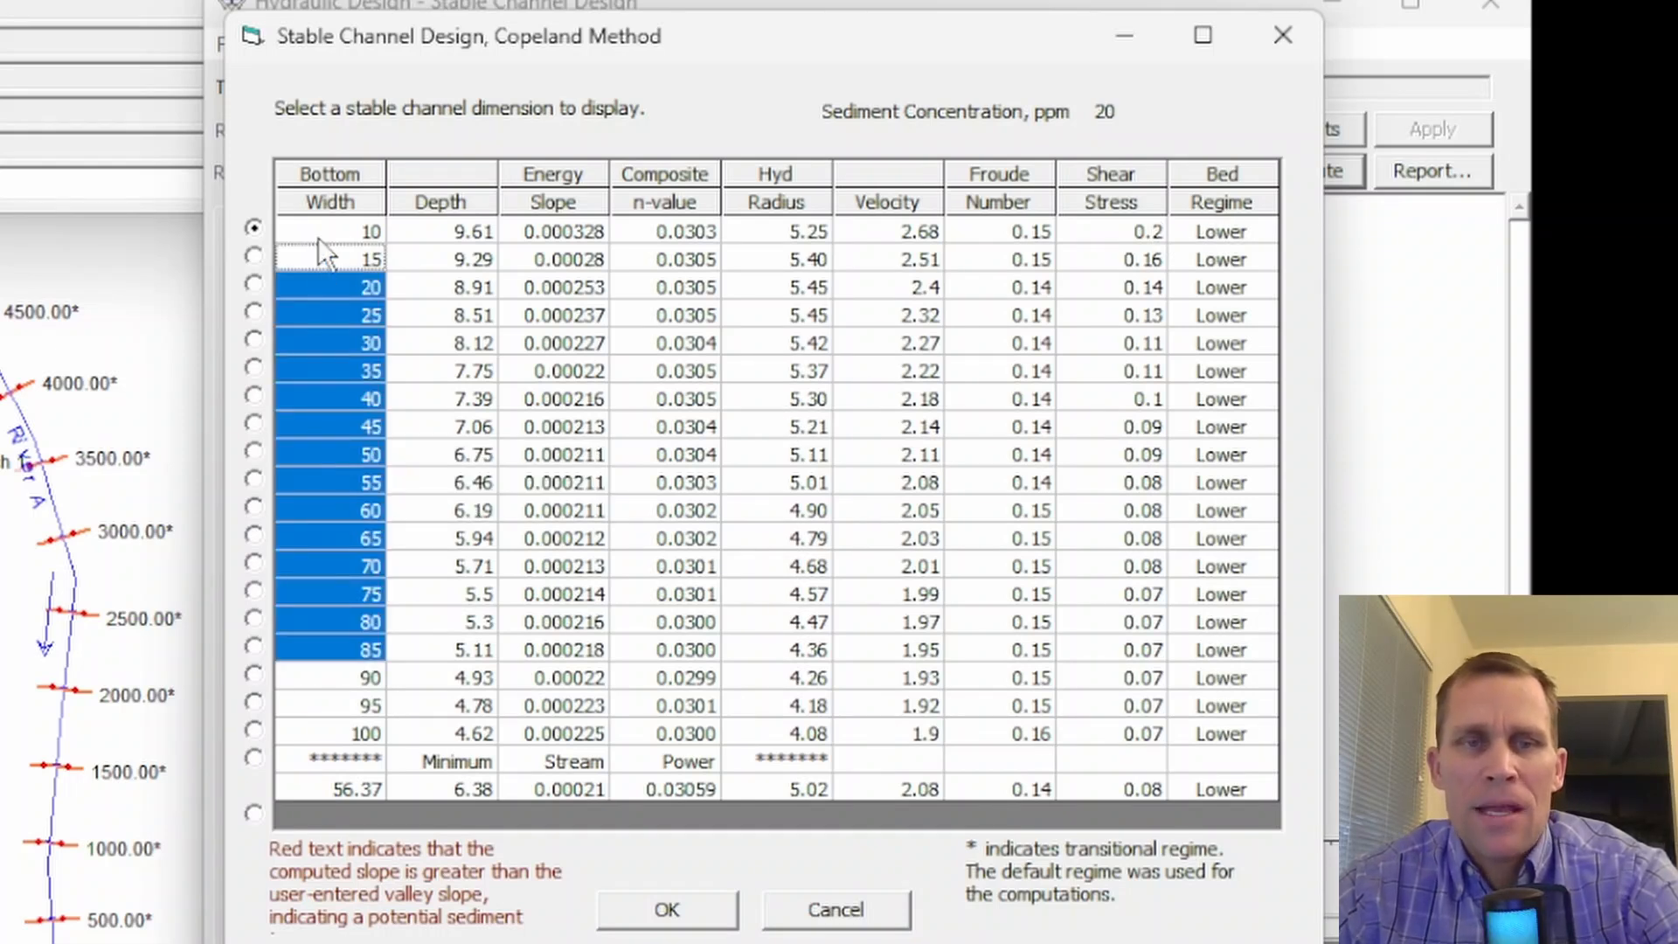
{"action": "left_click_drag", "start_coordinate": [325, 255], "coordinate": [368, 725]}
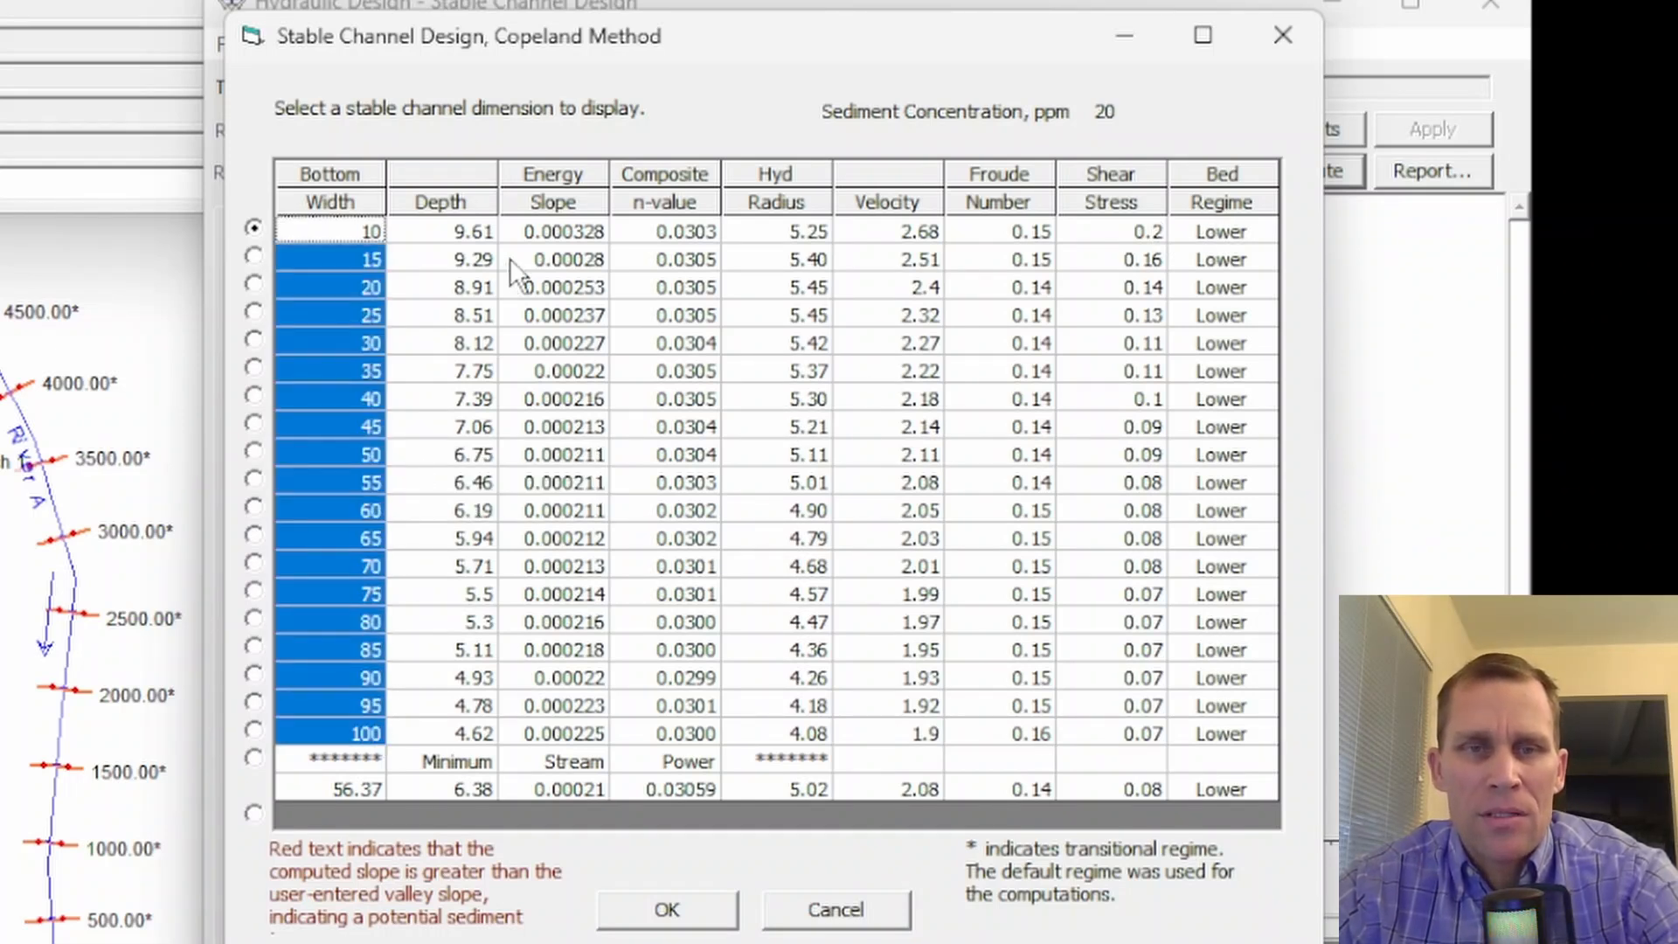
{"action": "left_click_drag", "start_coordinate": [537, 255], "coordinate": [668, 715]}
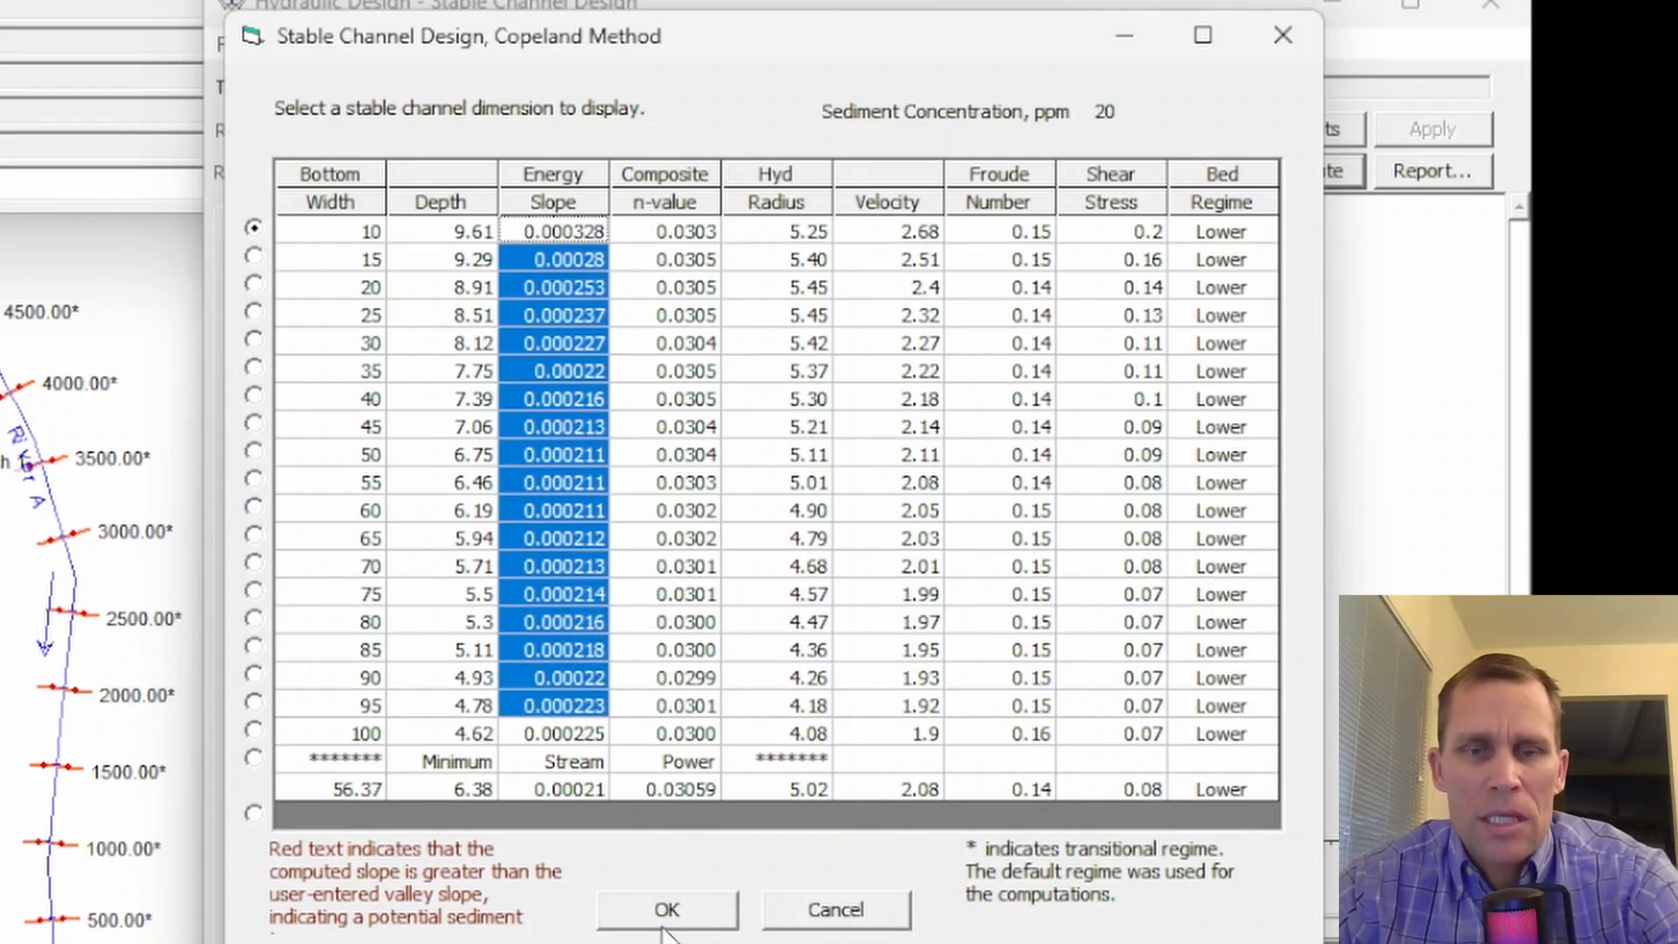
{"action": "left_click", "coordinate": [667, 909]}
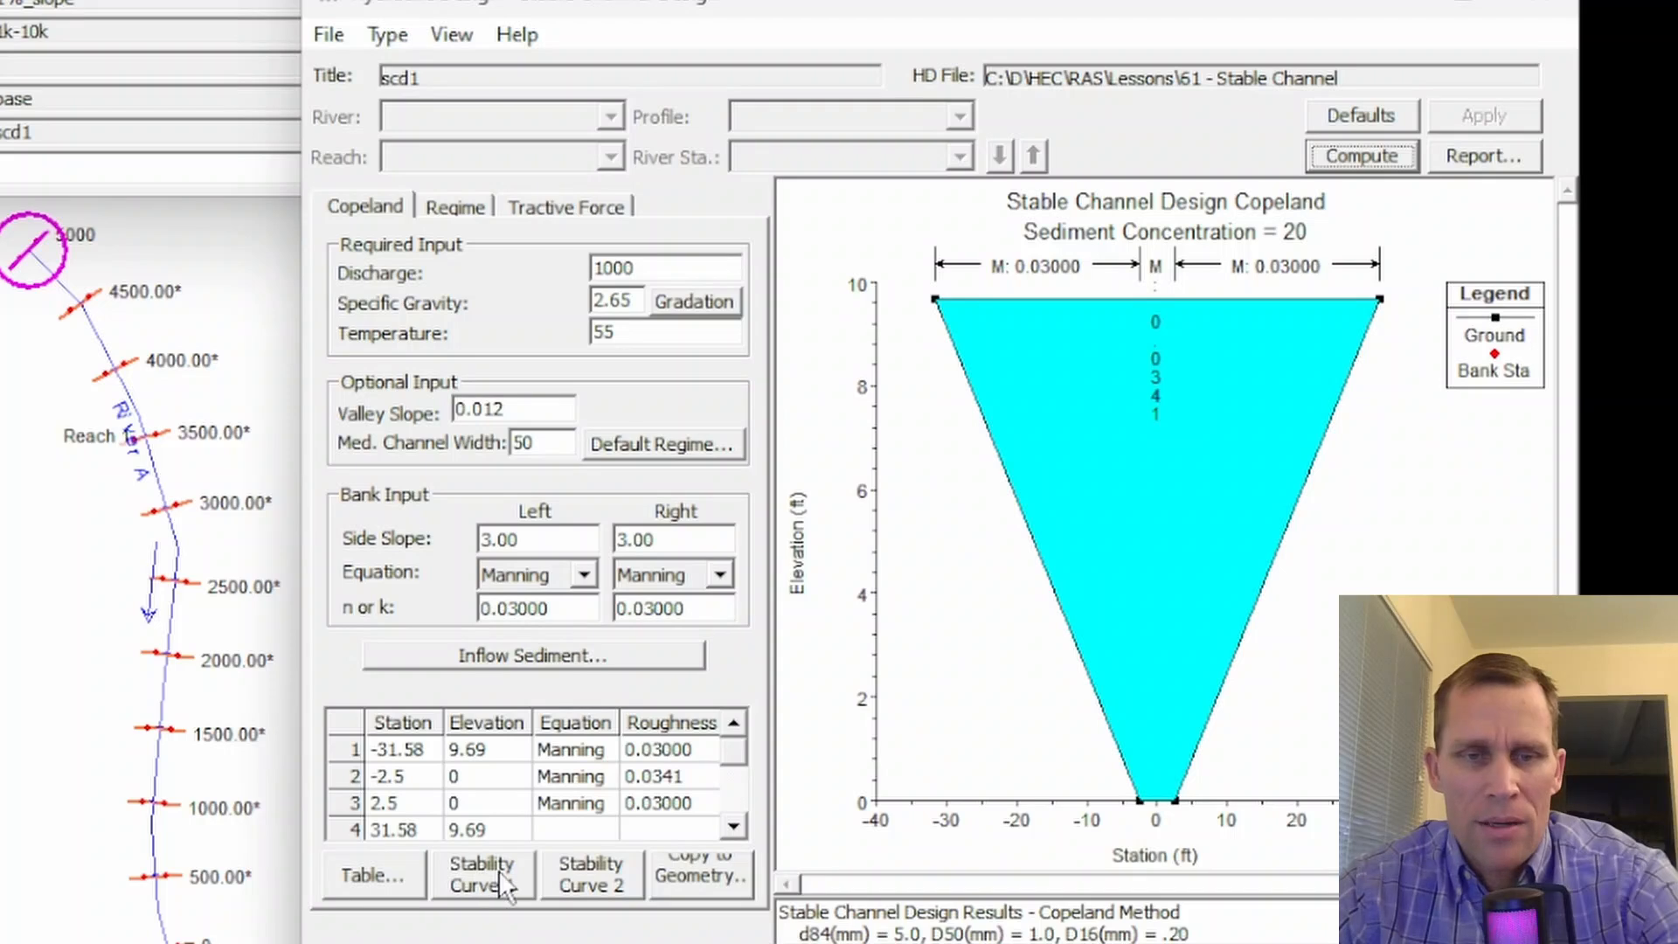
- Examine the width versus slope stability curve for the 20 ppm concentration in an enlarged plot window and close it
{"action": "left_click", "coordinate": [486, 873]}
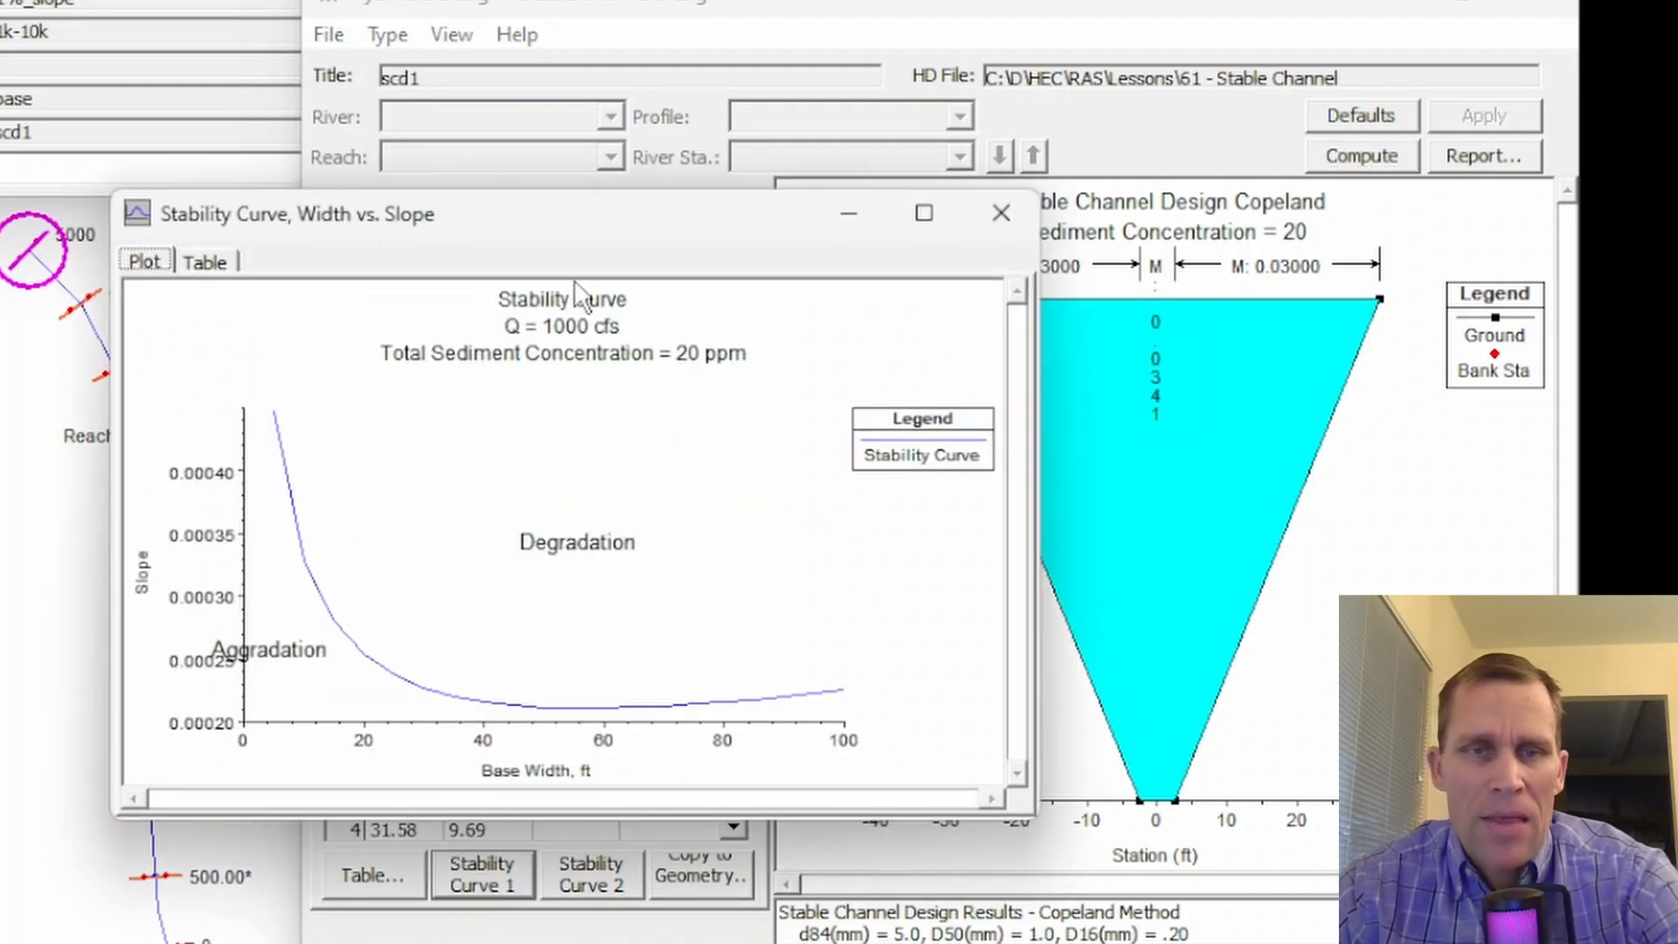
{"action": "left_click_drag", "start_coordinate": [595, 234], "coordinate": [752, 103]}
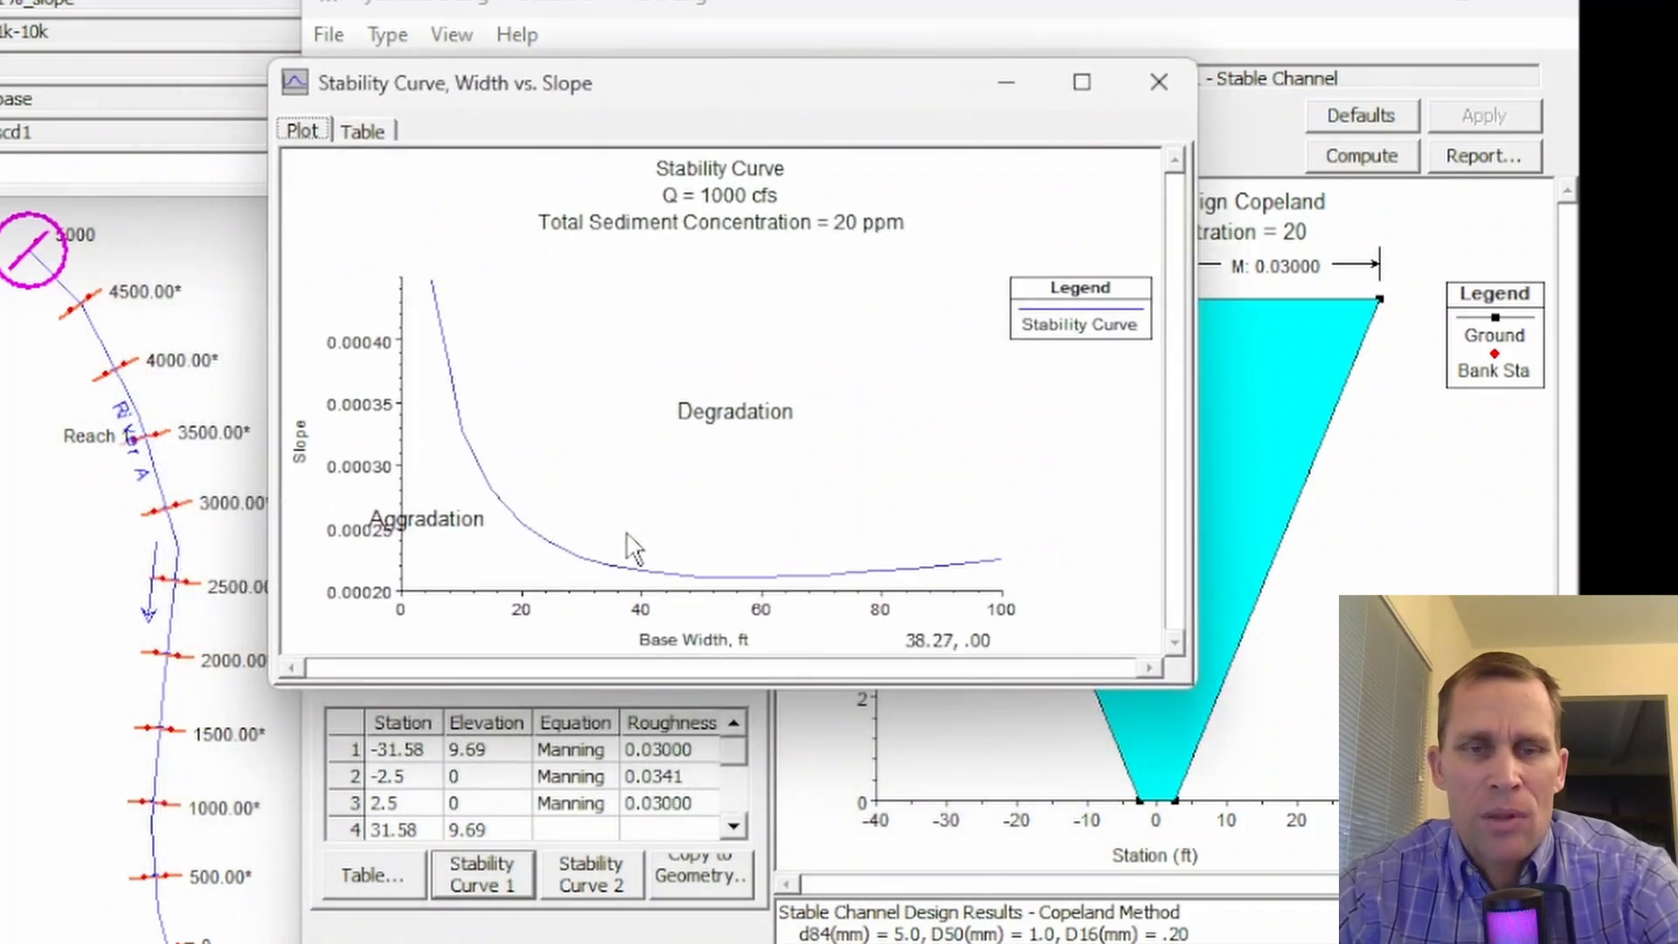
{"action": "left_click_drag", "start_coordinate": [584, 681], "coordinate": [673, 904]}
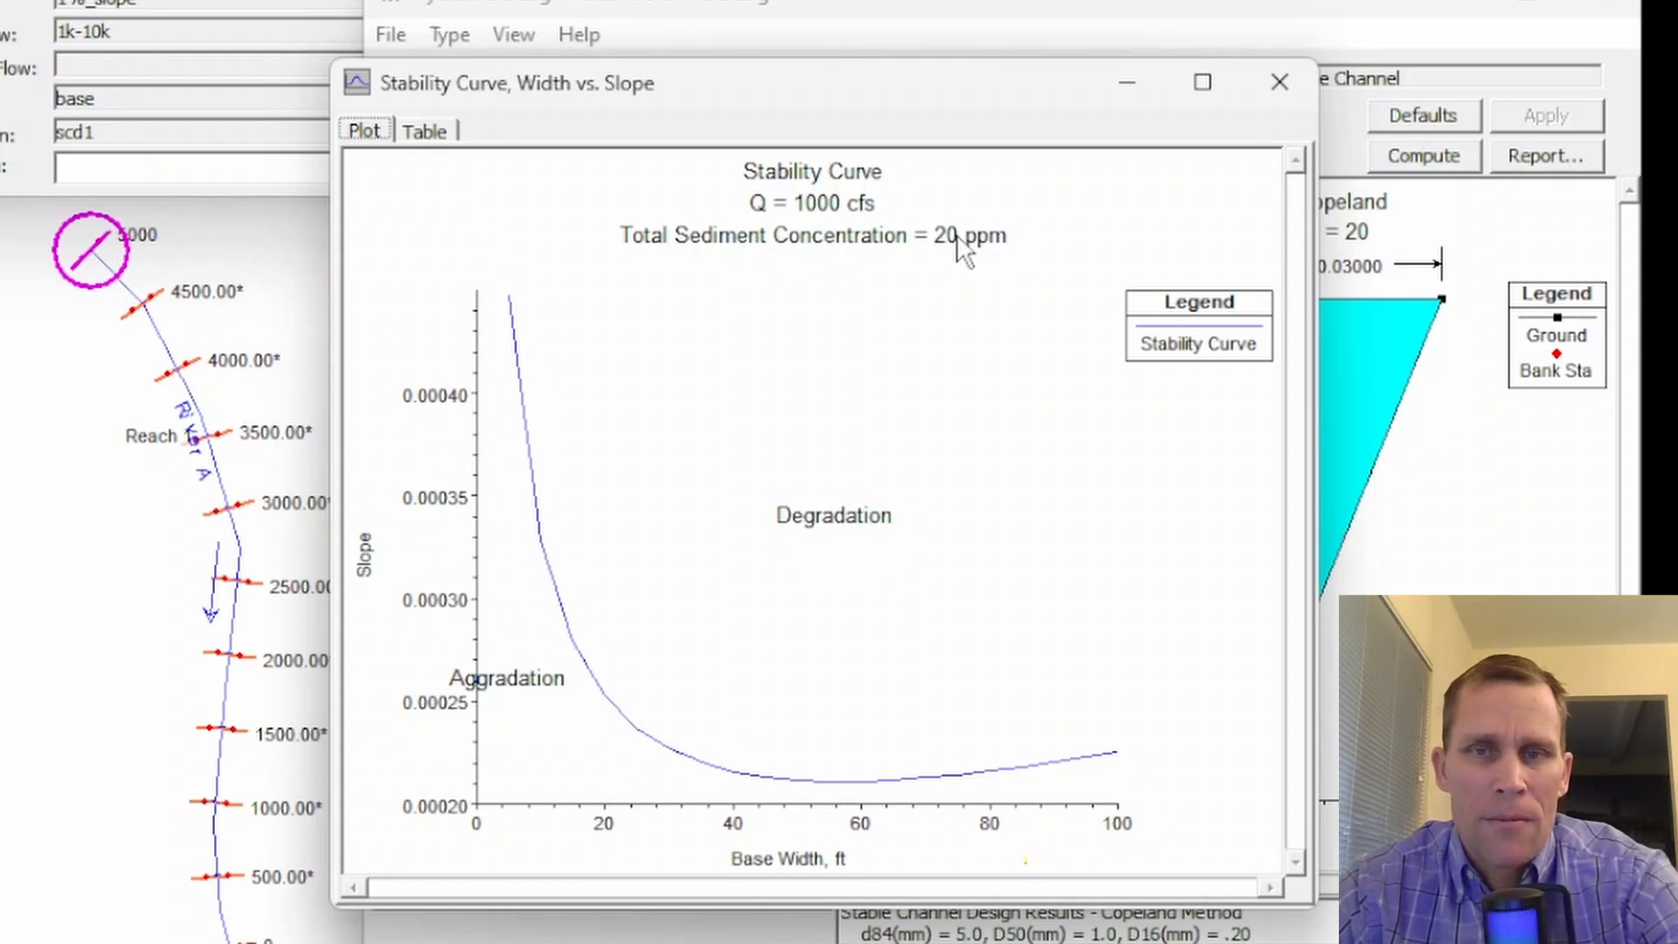
{"action": "left_click", "coordinate": [1278, 83]}
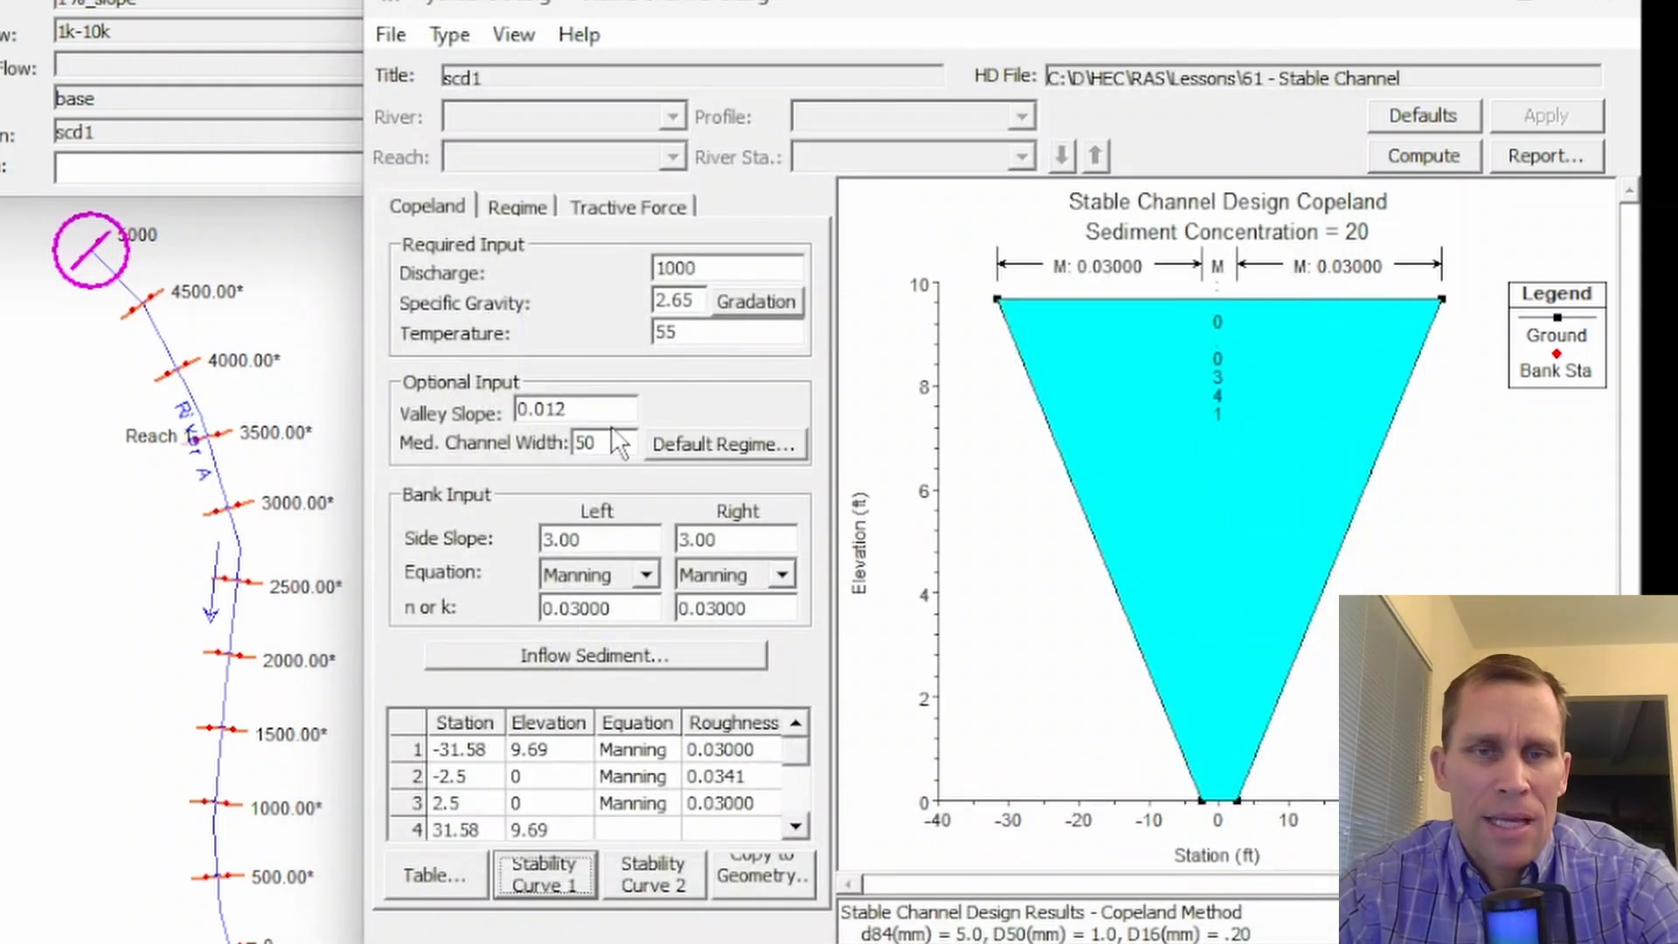
- Set the inflow sediment concentration to 200 ppm, recompute the stable channel design and accept the results
{"action": "left_click", "coordinate": [612, 657]}
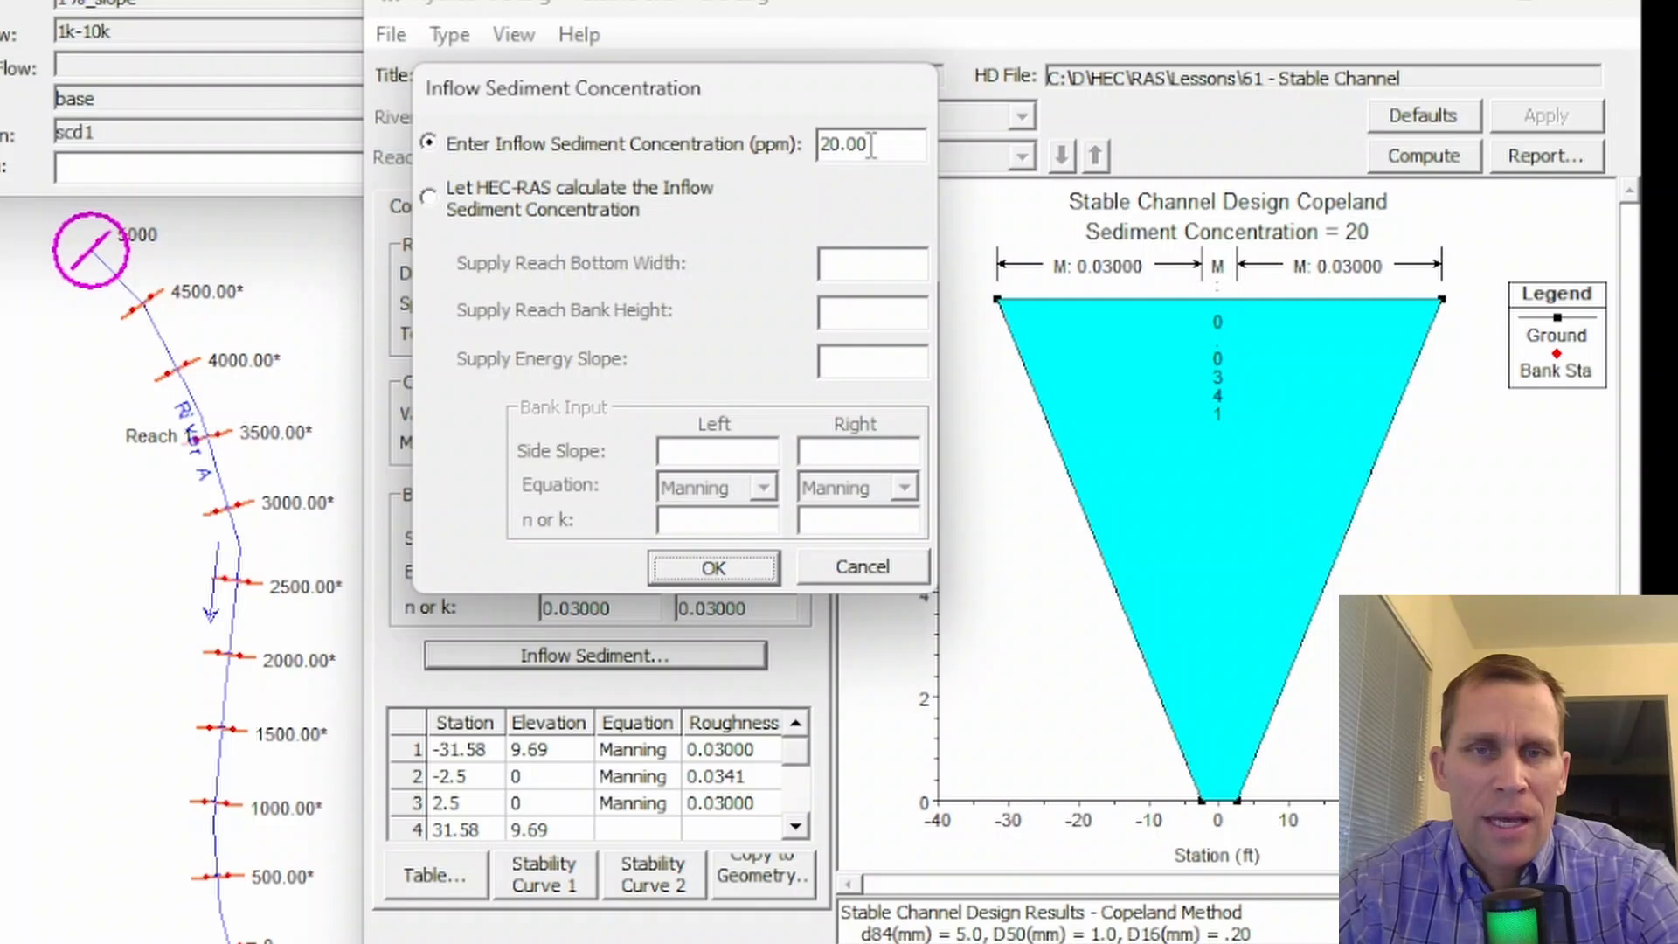
{"action": "left_click_drag", "start_coordinate": [872, 145], "coordinate": [753, 171]}
{"action": "type", "text": "200"}
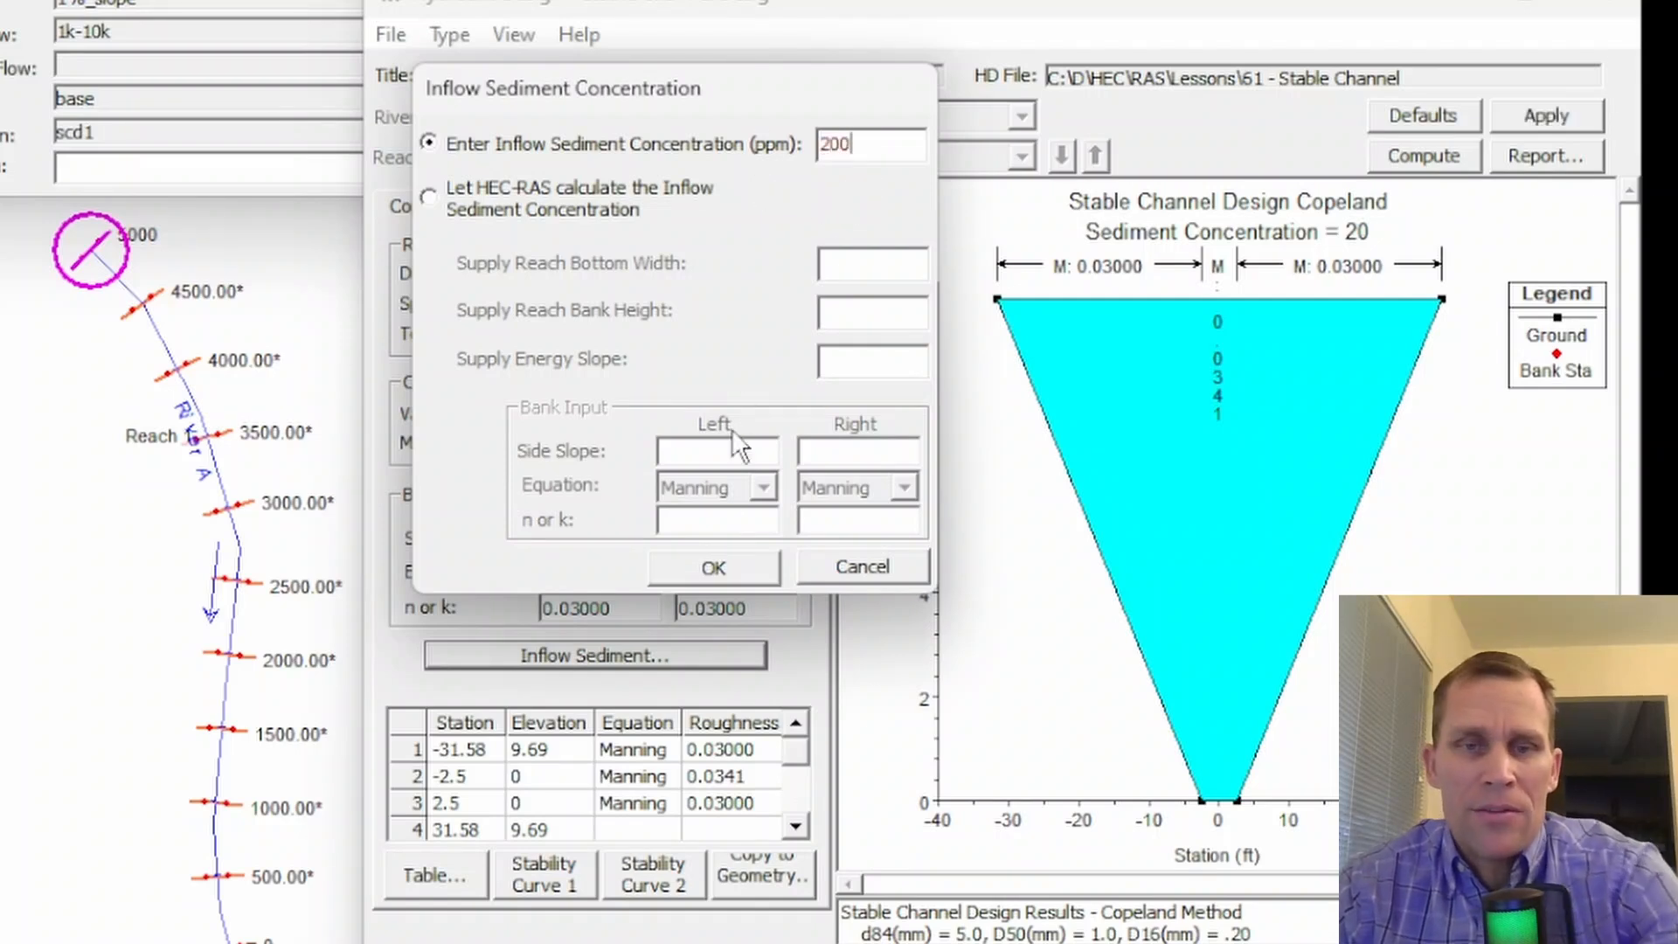
{"action": "left_click", "coordinate": [714, 573]}
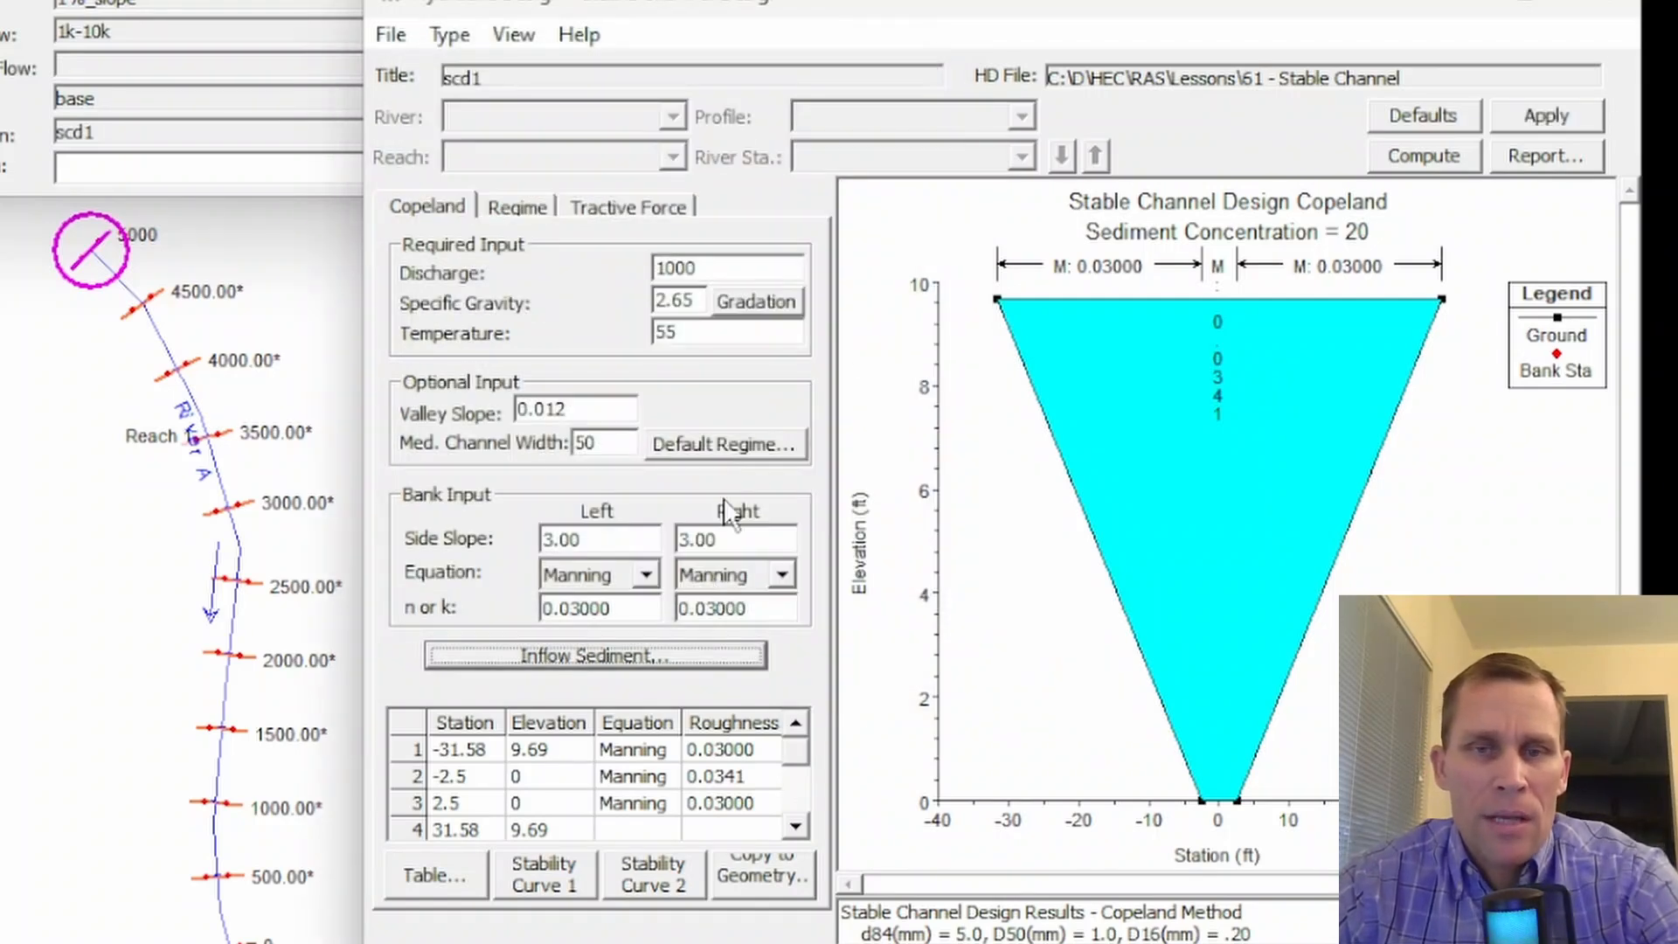
{"action": "left_click", "coordinate": [1397, 155]}
{"action": "left_click_drag", "start_coordinate": [393, 2], "coordinate": [826, 25]}
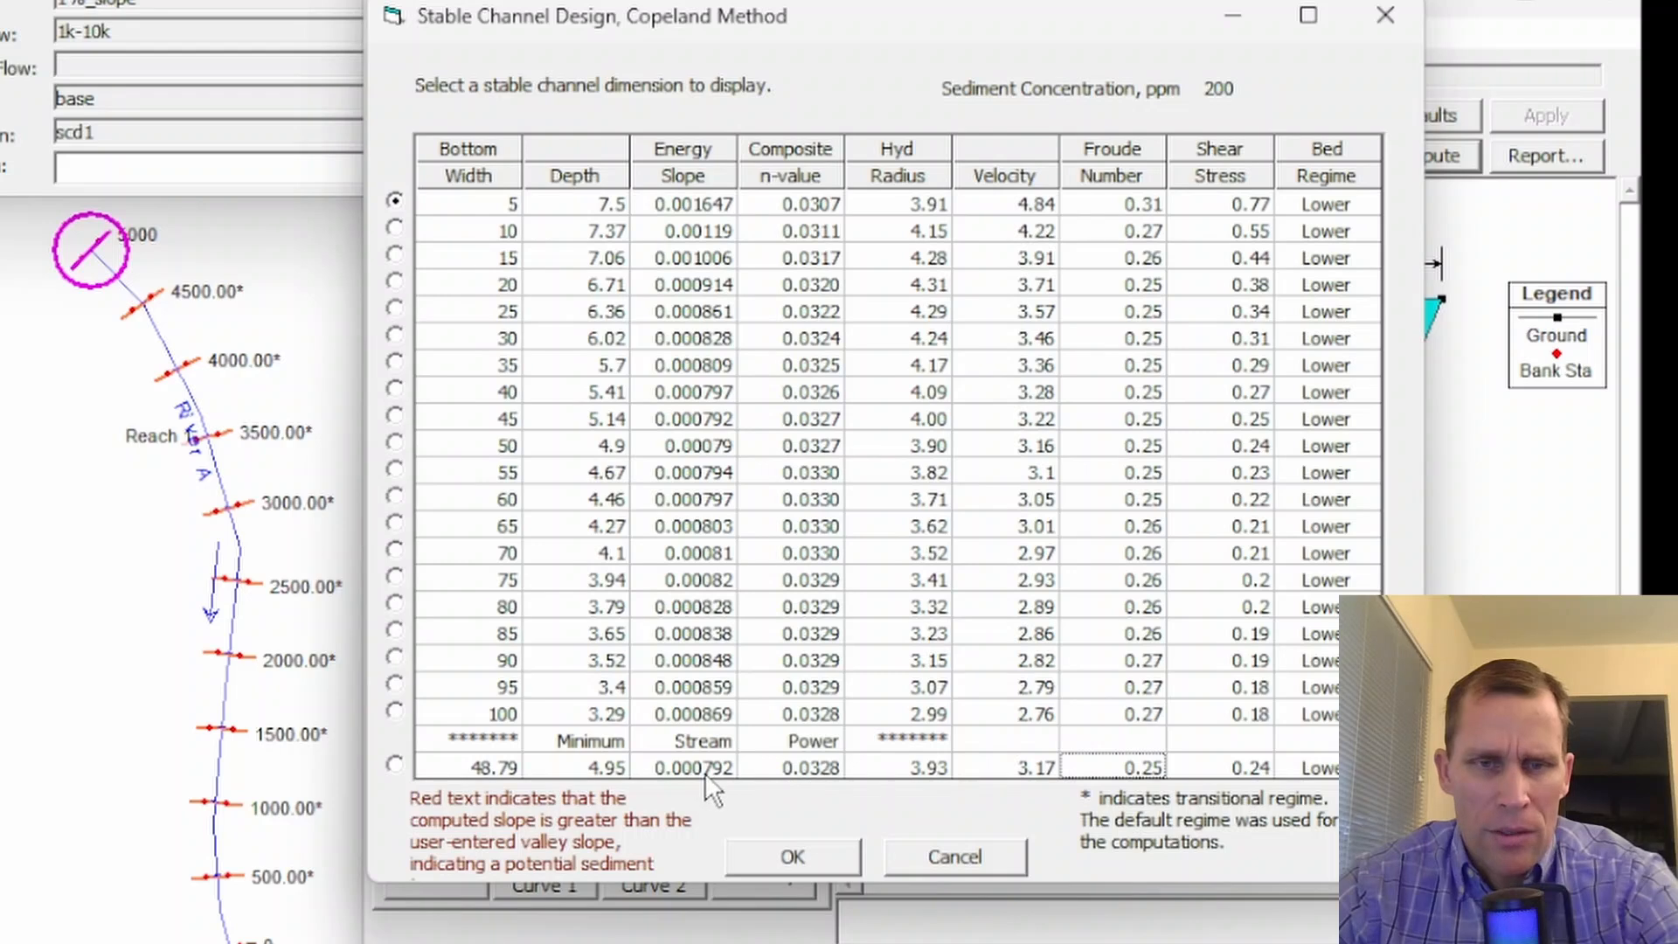
{"action": "left_click", "coordinate": [804, 865]}
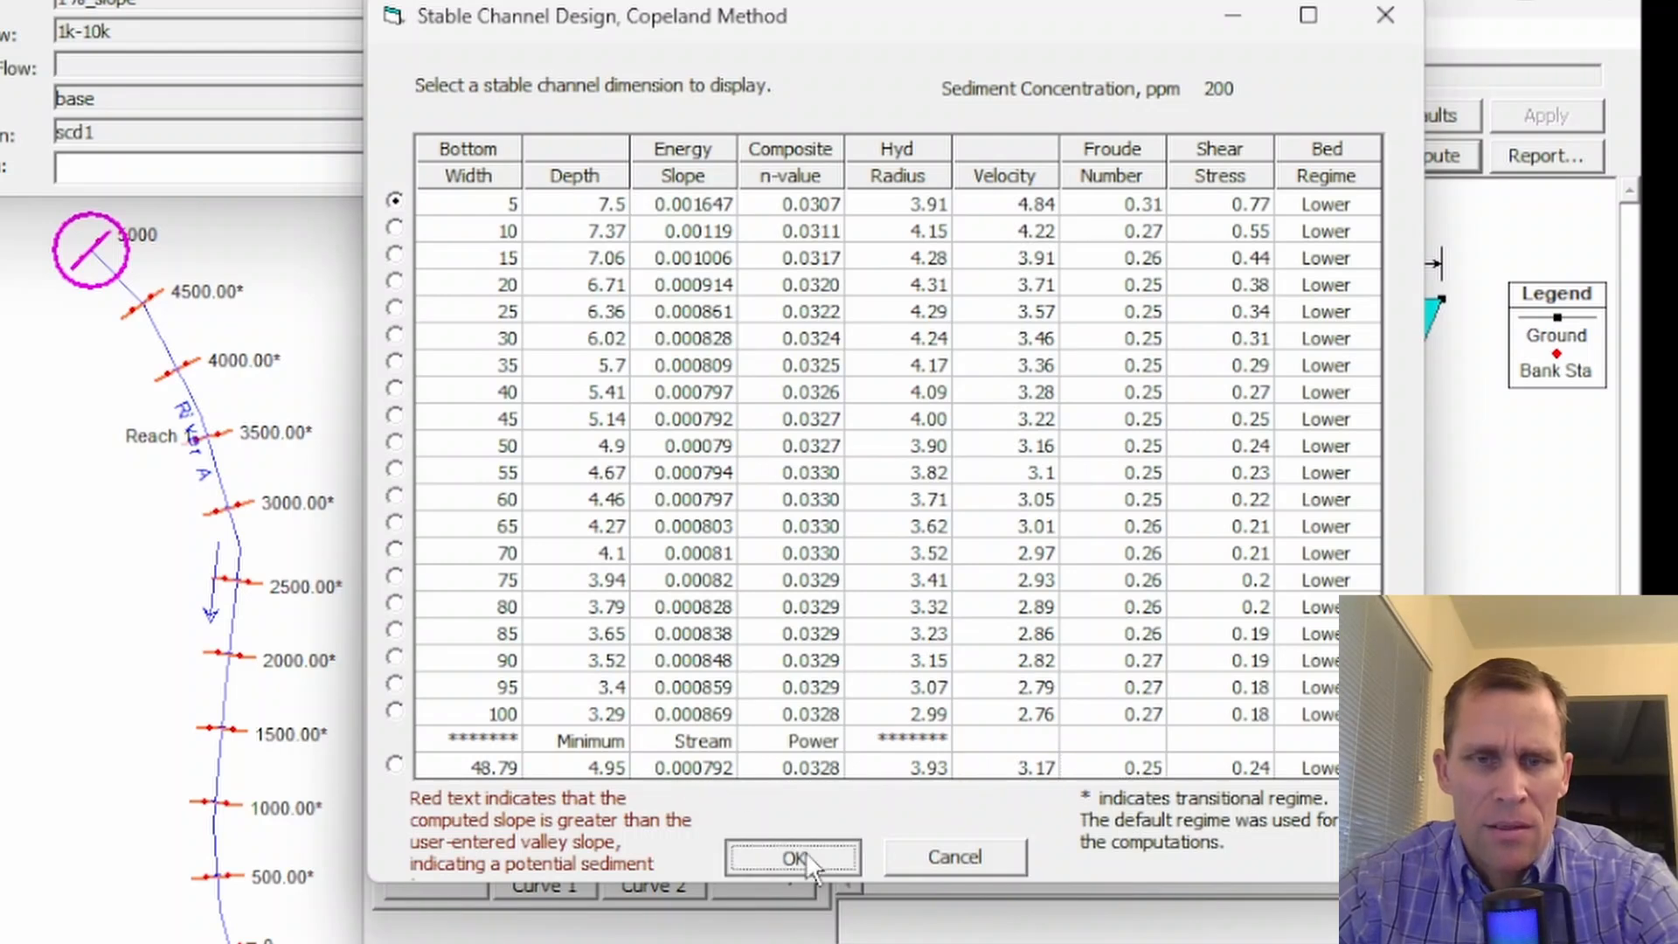
- Examine the width versus slope and depth versus slope stability curves for the 200 ppm concentration, closing each plot
{"action": "left_click", "coordinate": [533, 878]}
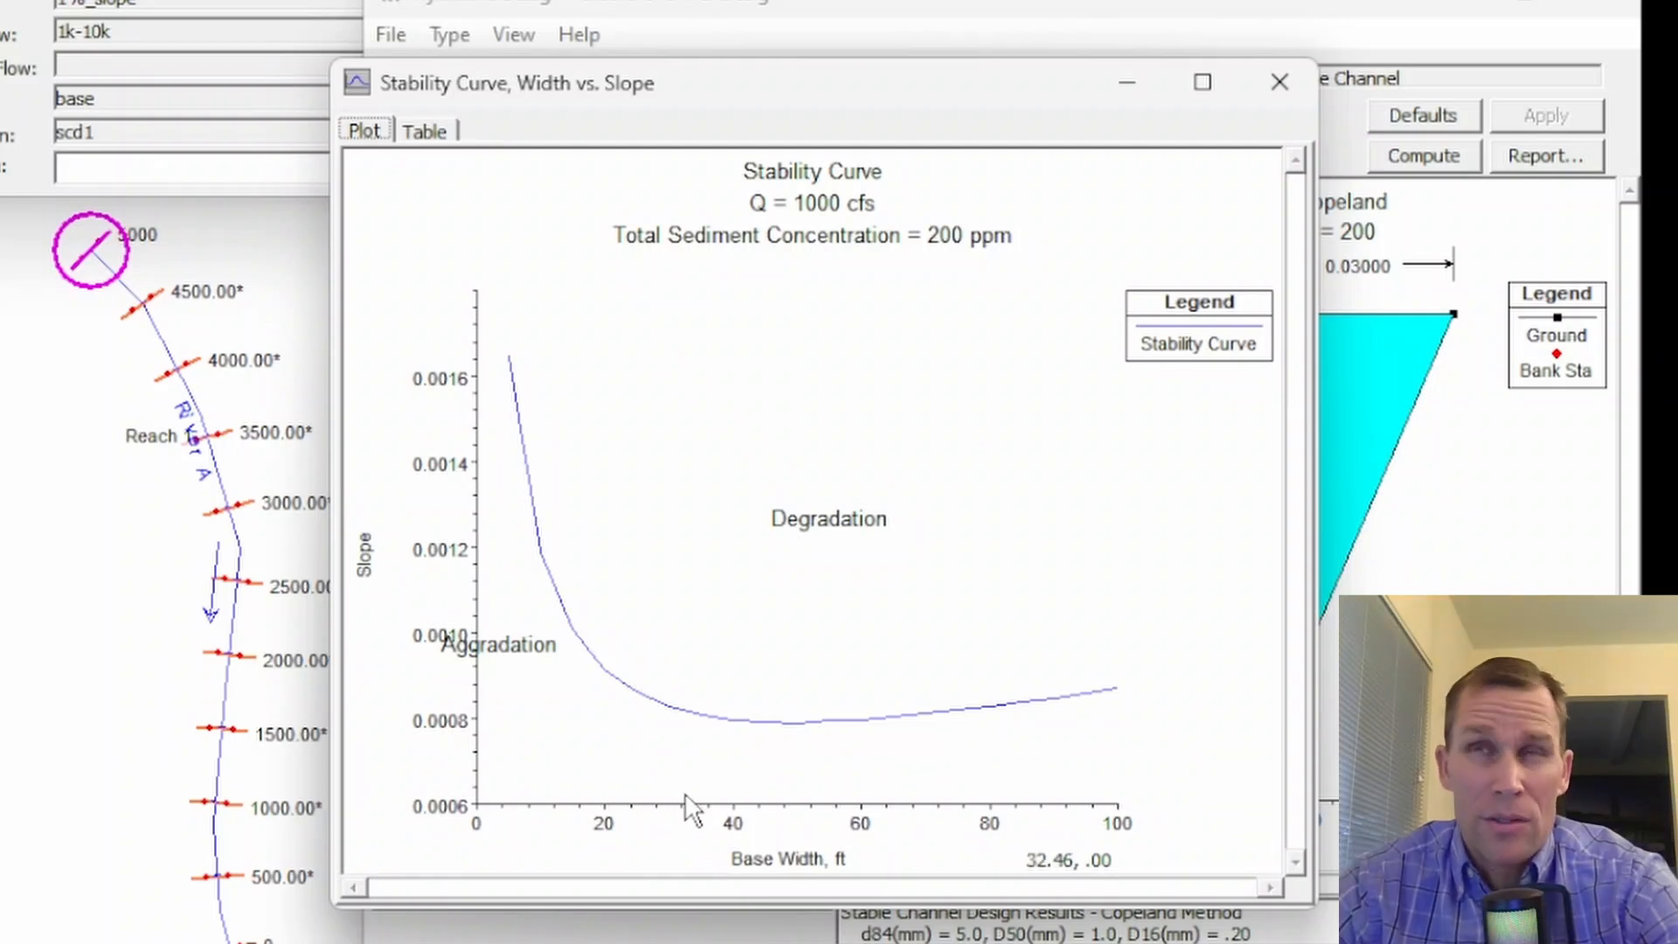
{"action": "left_click", "coordinate": [1288, 89]}
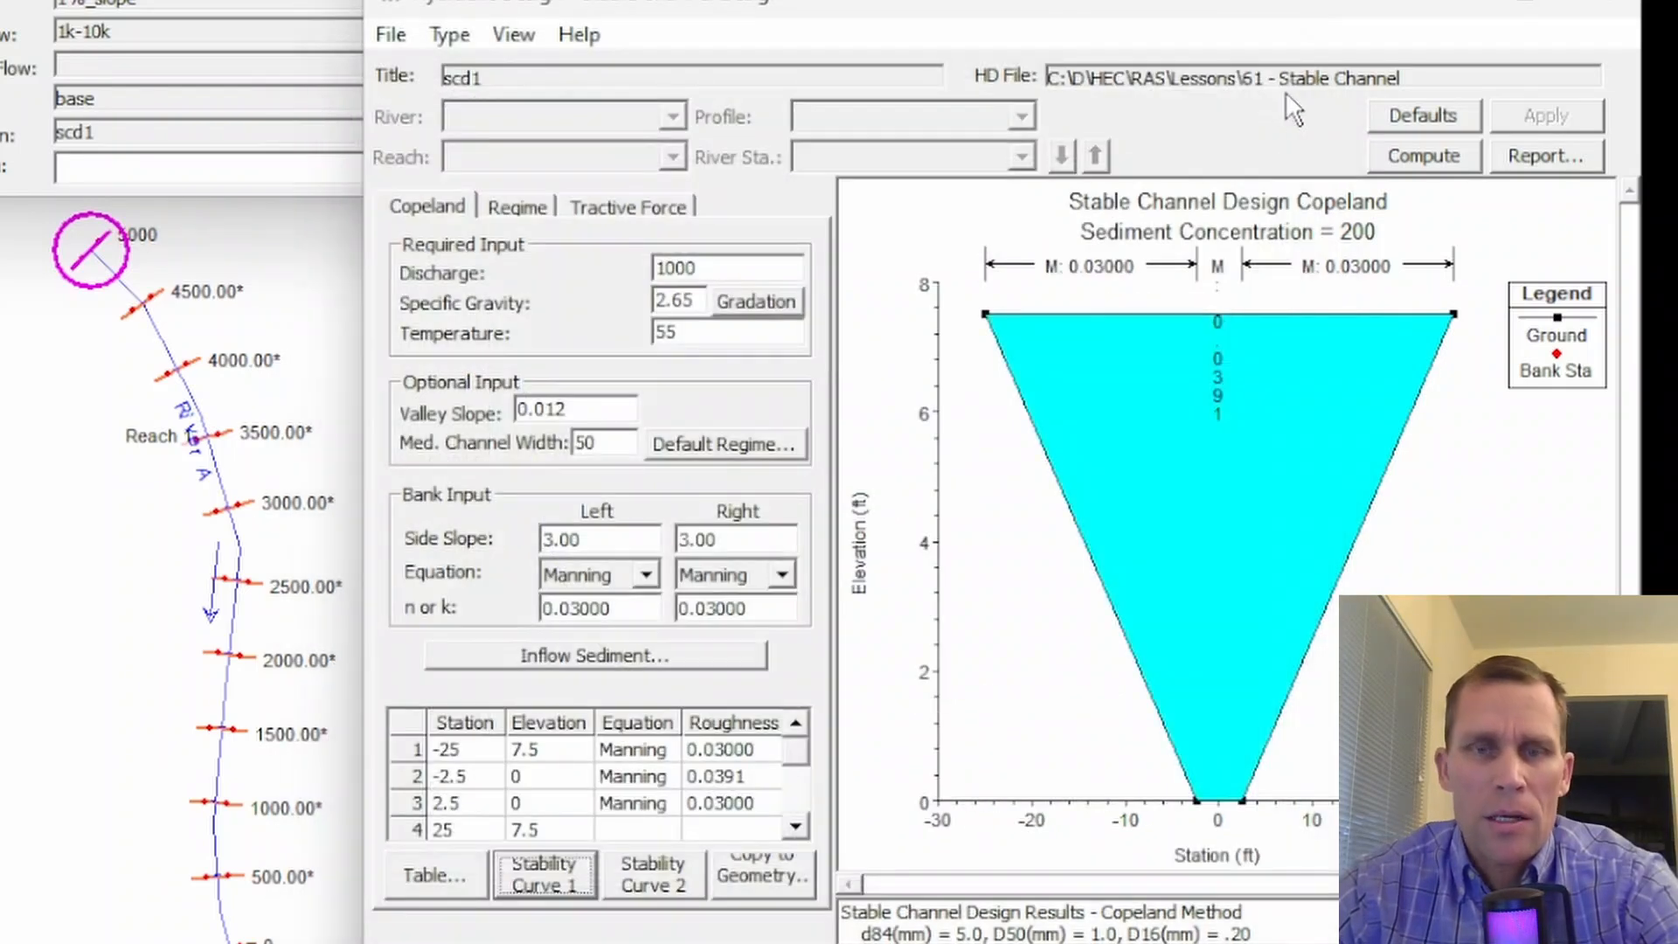
{"action": "left_click", "coordinate": [638, 872]}
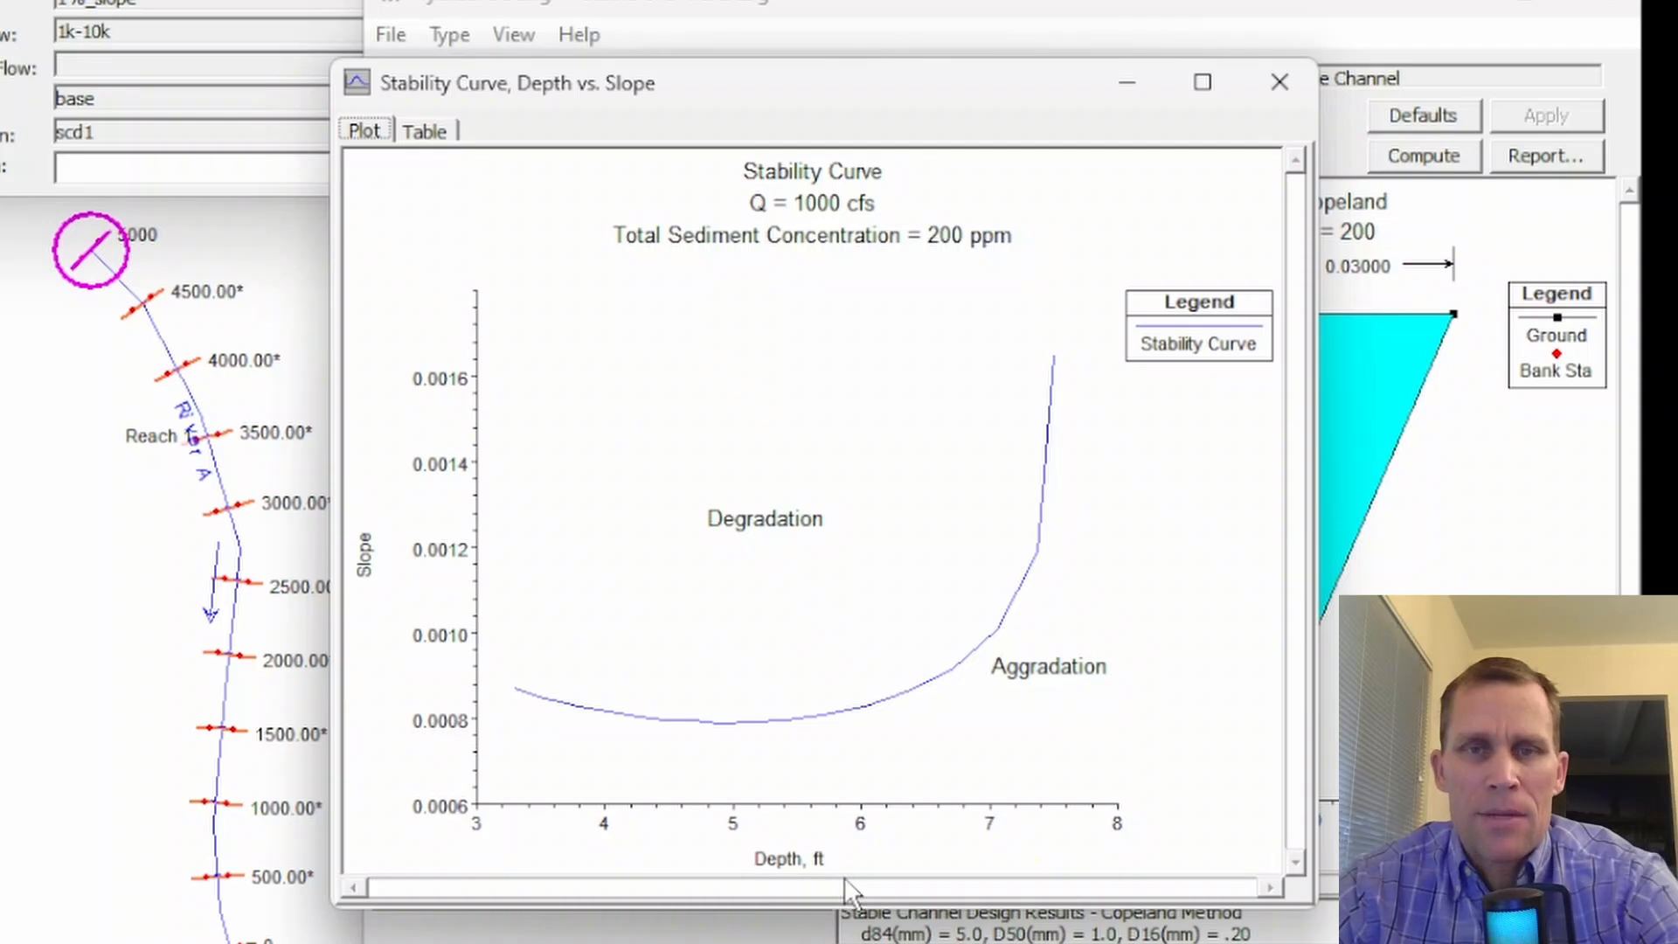
{"action": "left_click", "coordinate": [1279, 81]}
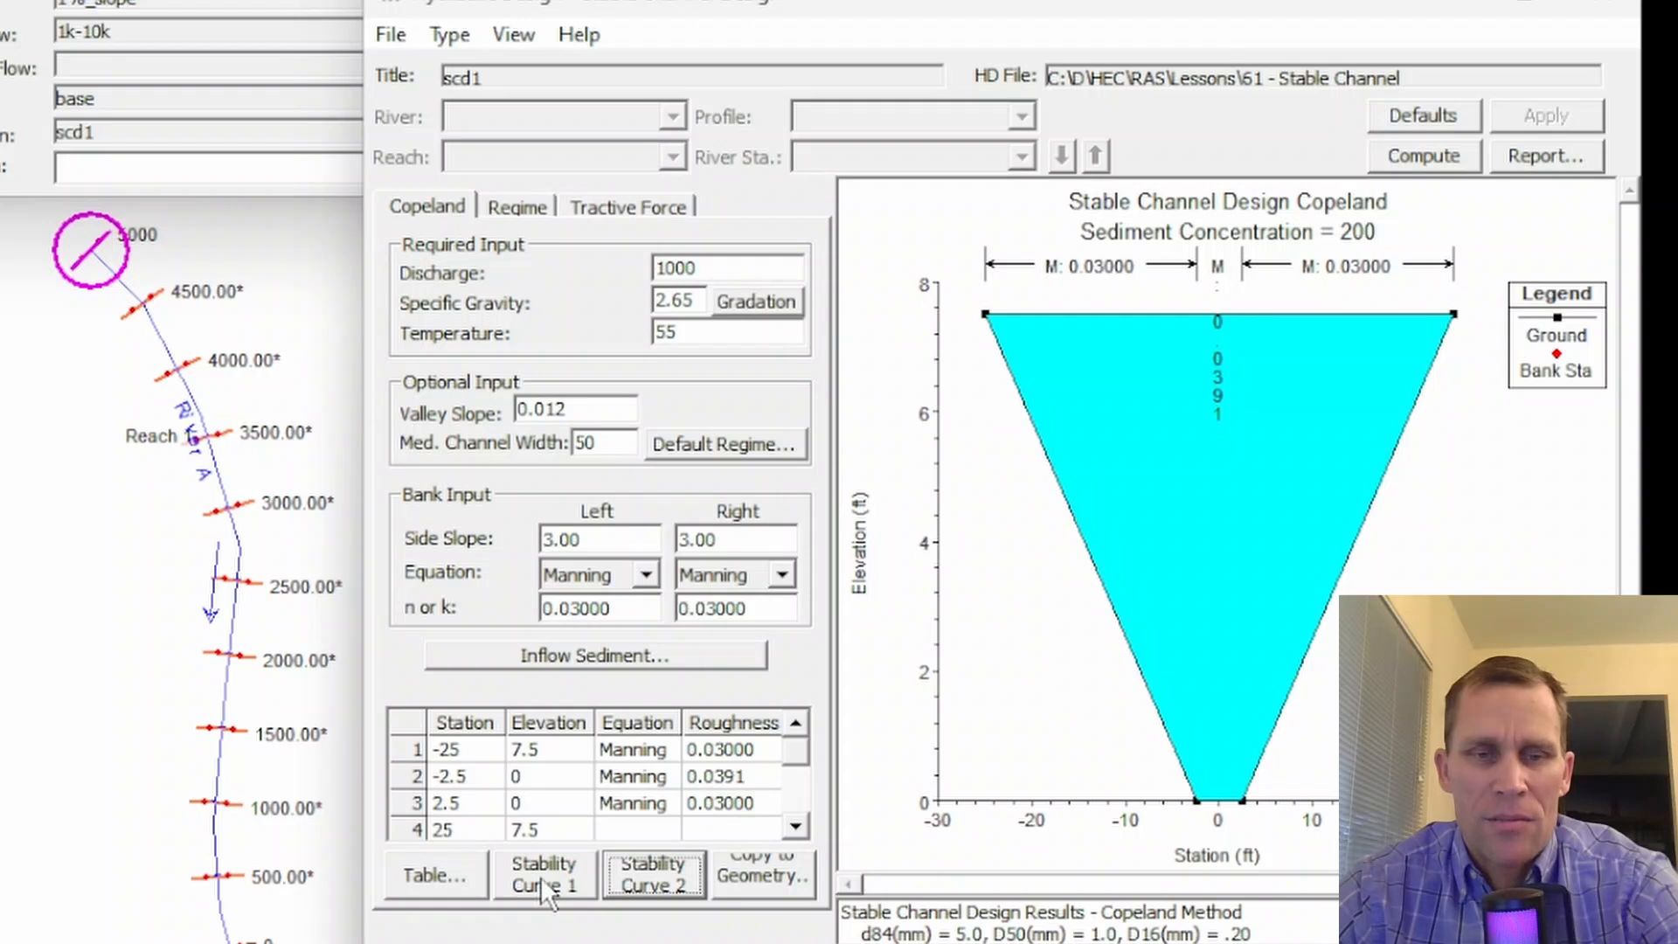
- Reopen the table of computed channel dimensions and display the solution with the 30 ft bottom width
{"action": "left_click", "coordinate": [428, 870]}
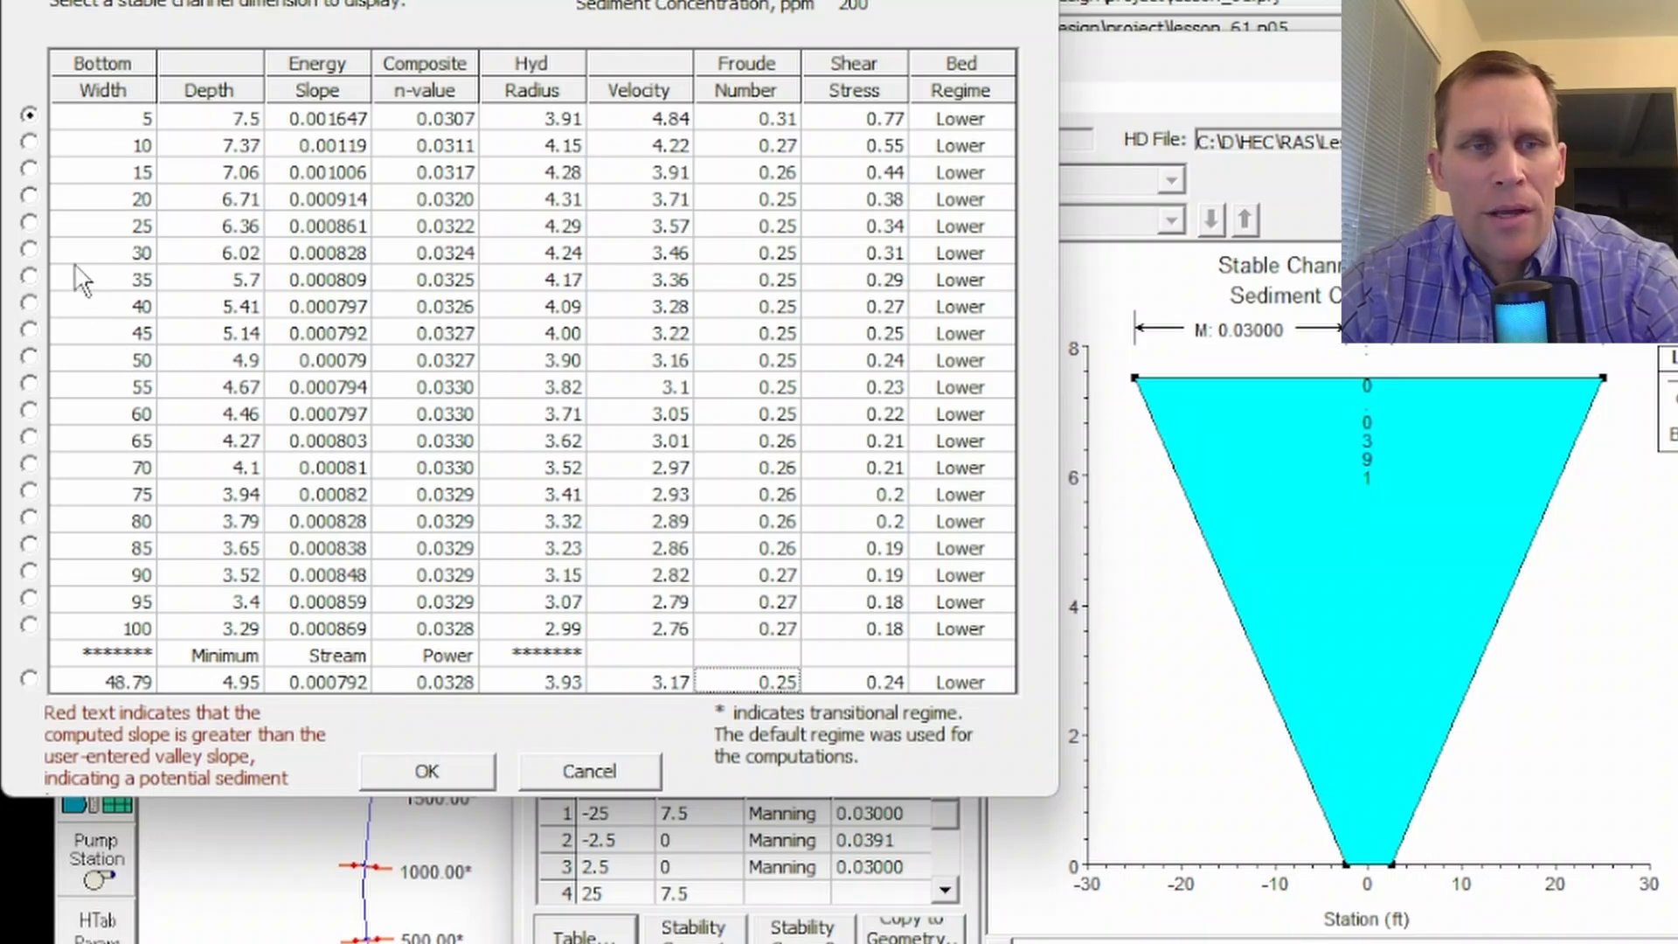
{"action": "left_click", "coordinate": [30, 252]}
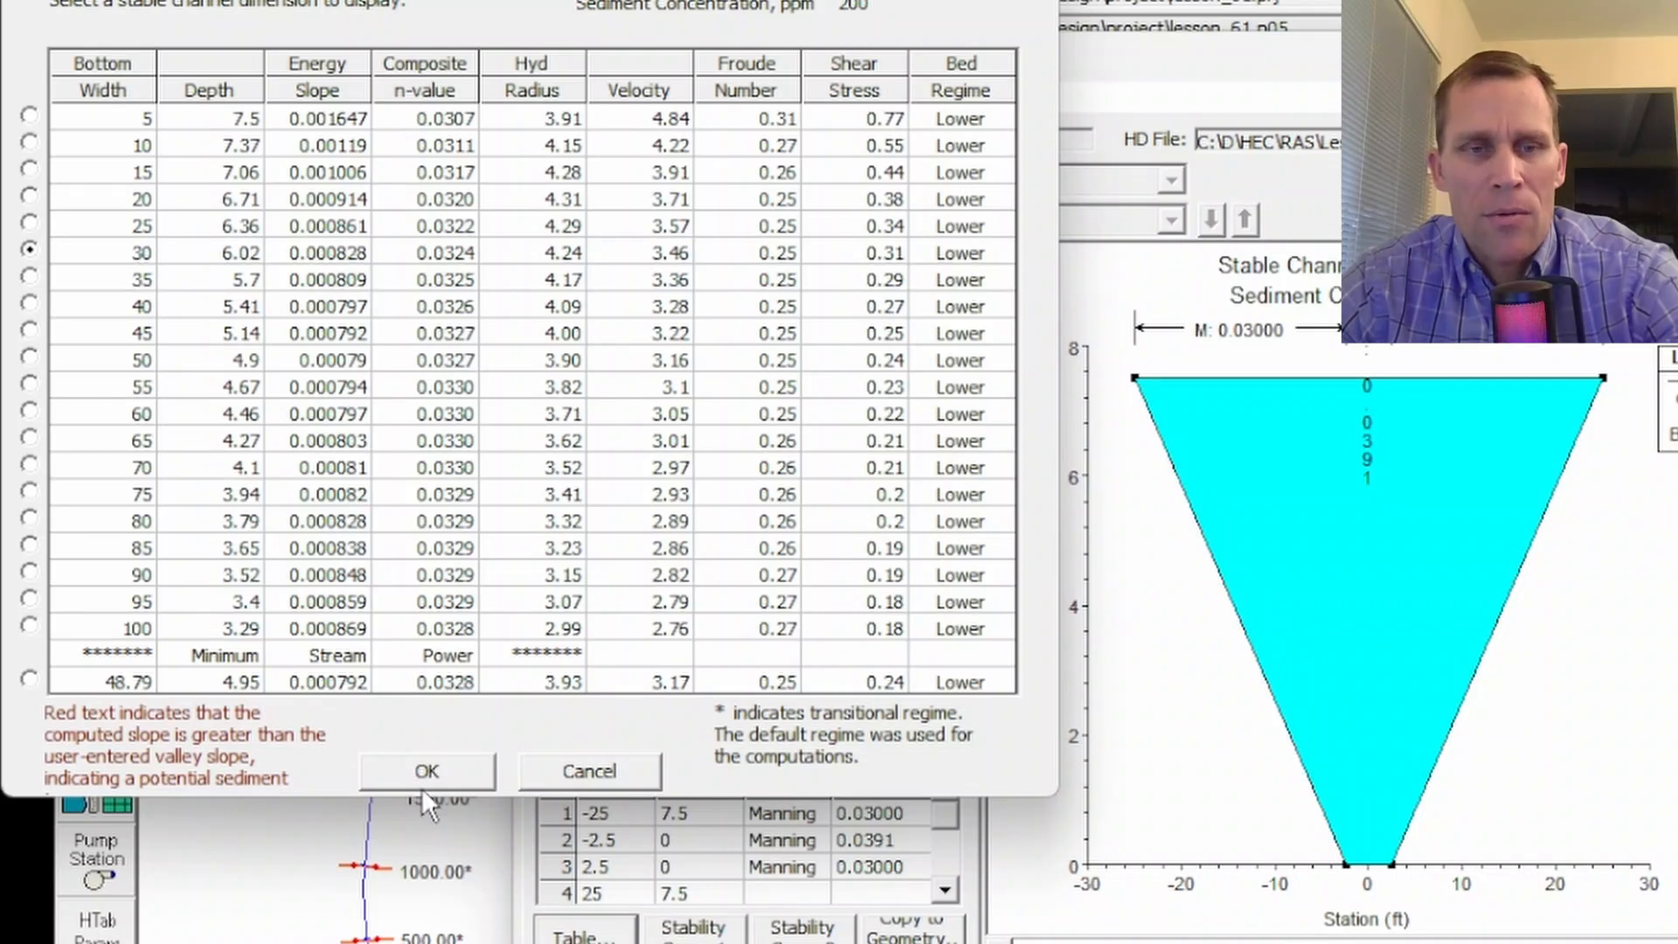
{"action": "left_click", "coordinate": [437, 769]}
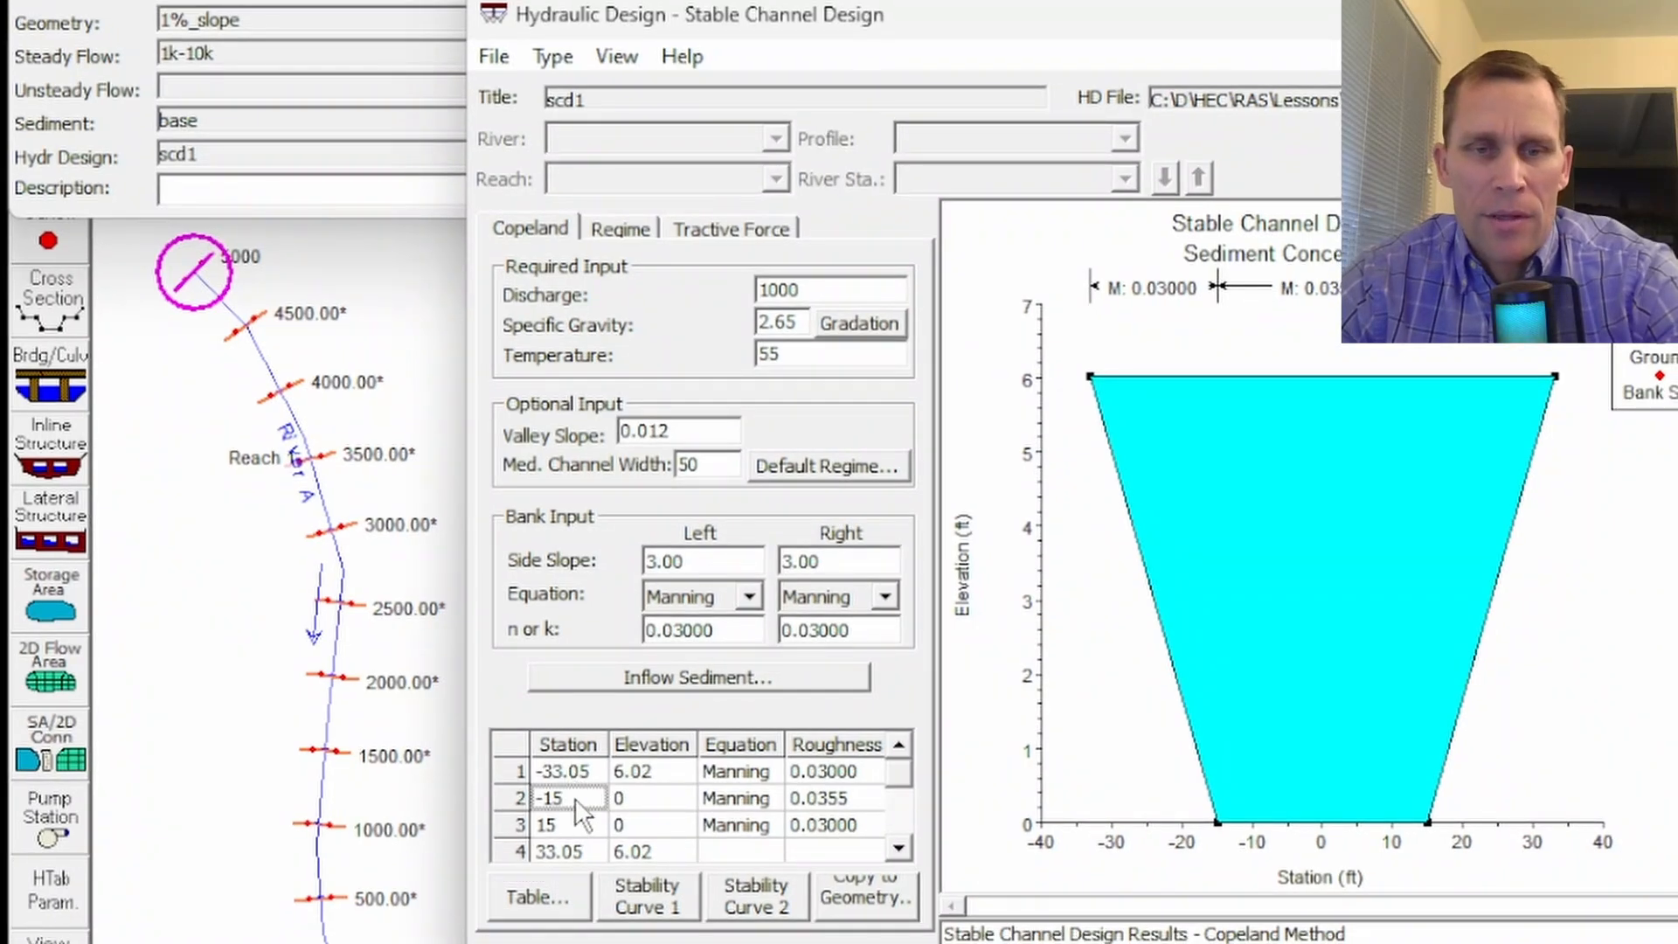
- Review the stations, elevations and roughness values of the bed and bank points in the resulting cross-section table
{"action": "left_click_drag", "start_coordinate": [574, 797], "coordinate": [802, 832]}
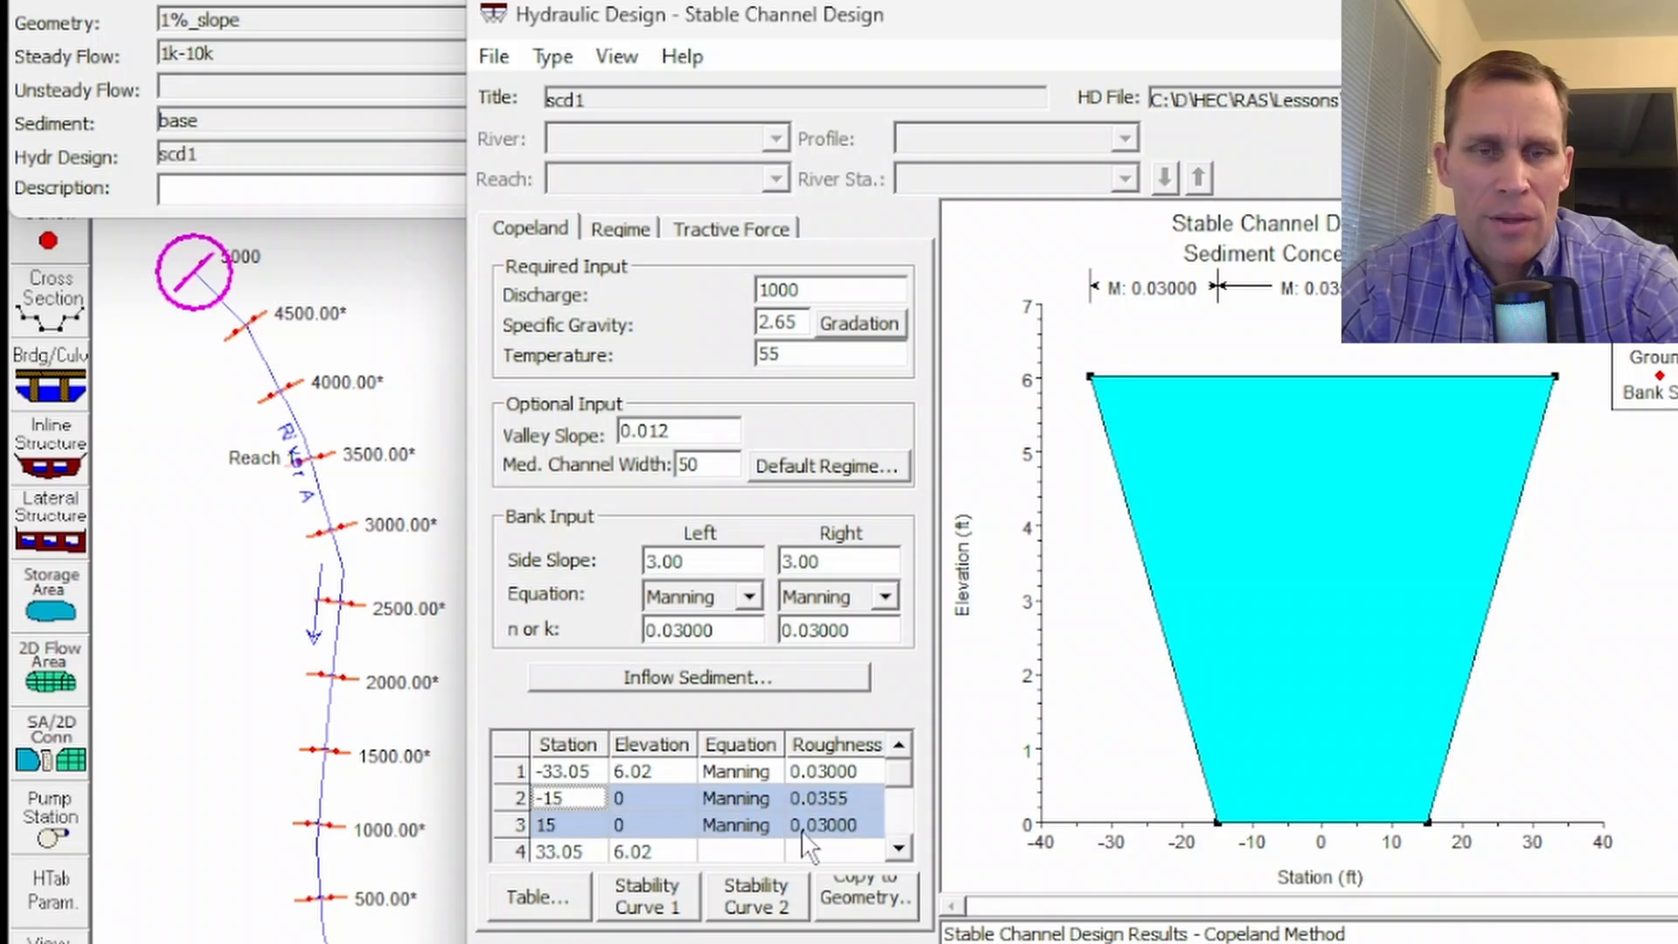
{"action": "left_click", "coordinate": [572, 794]}
{"action": "left_click", "coordinate": [573, 825]}
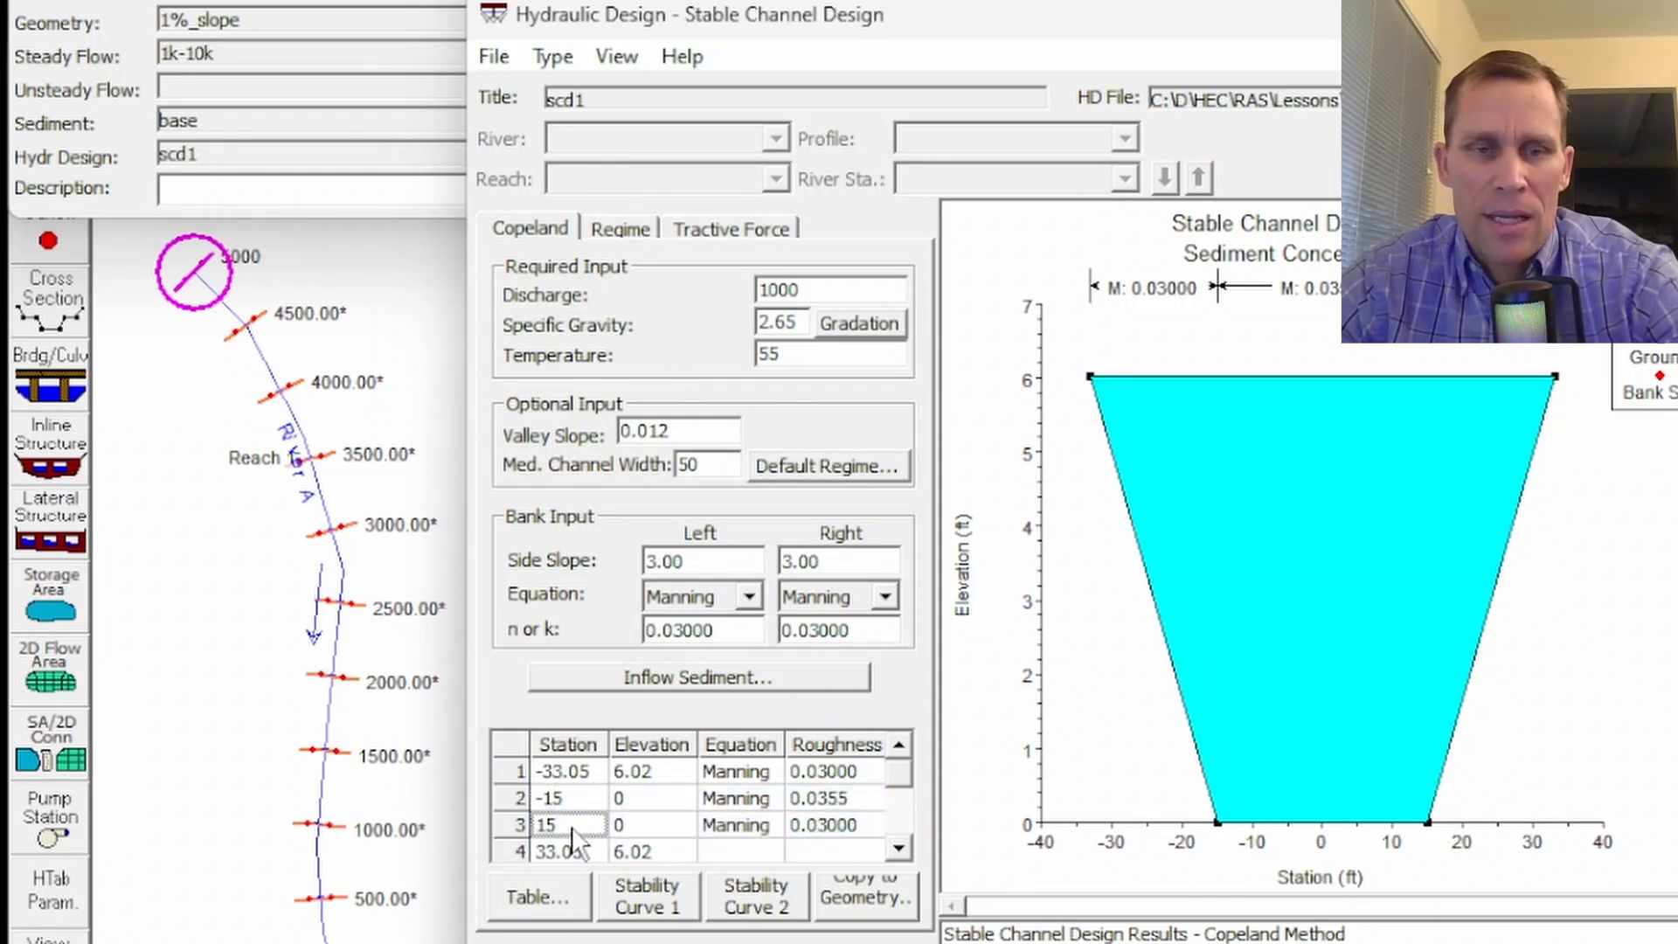
{"action": "left_click", "coordinate": [631, 826]}
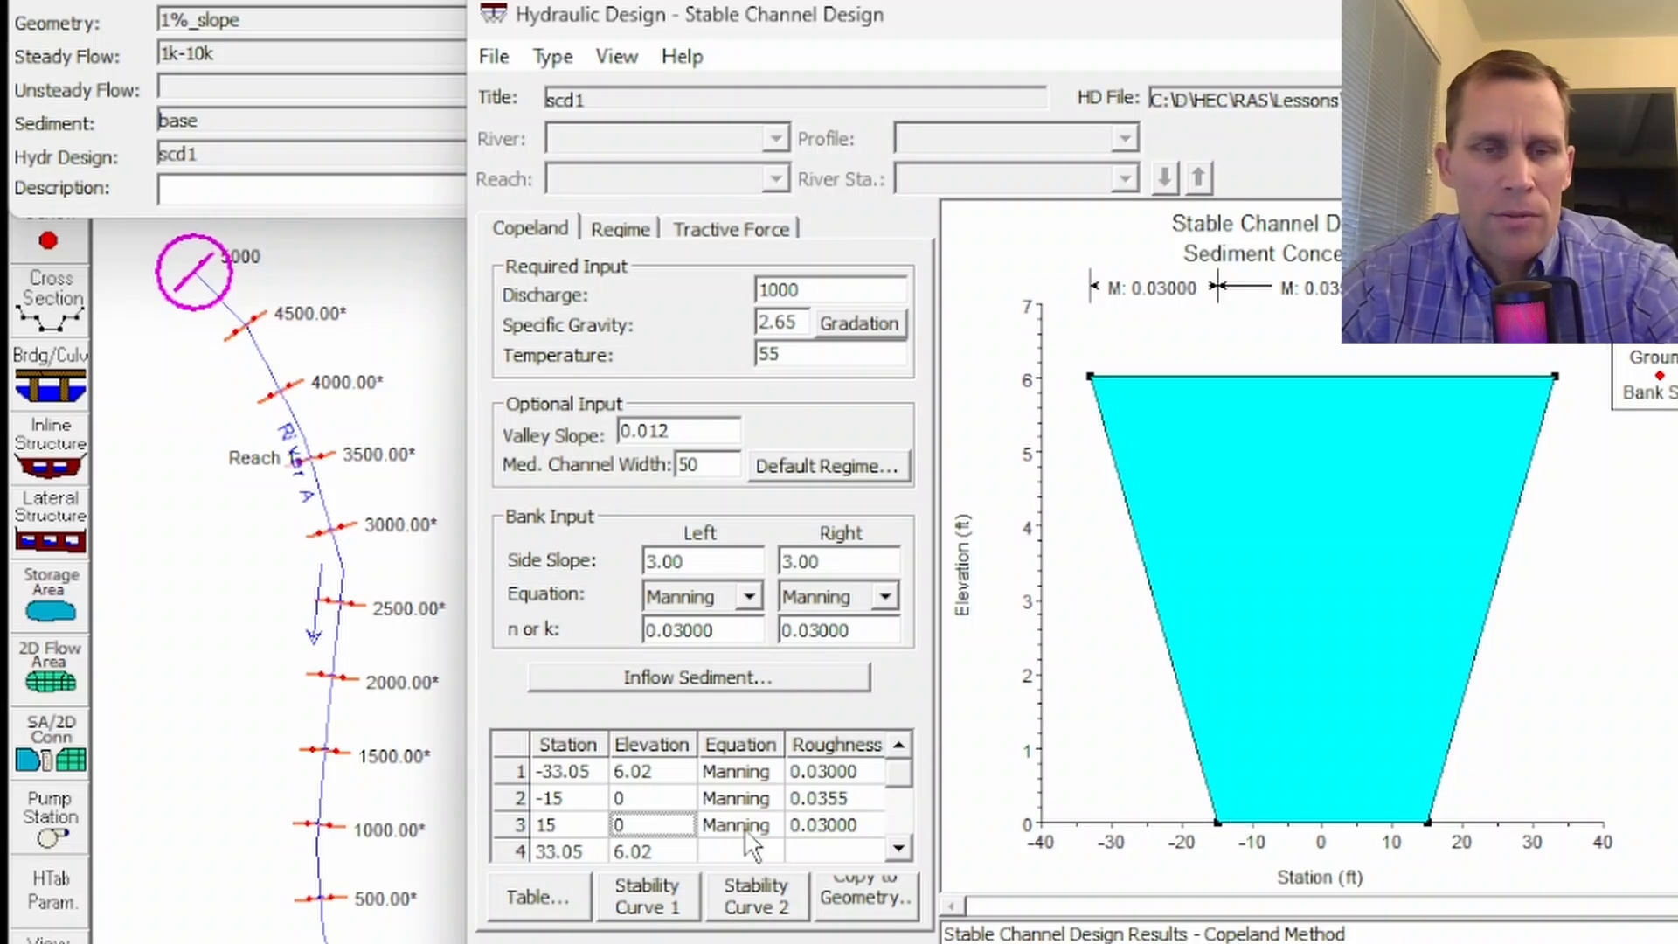
{"action": "left_click", "coordinate": [649, 769]}
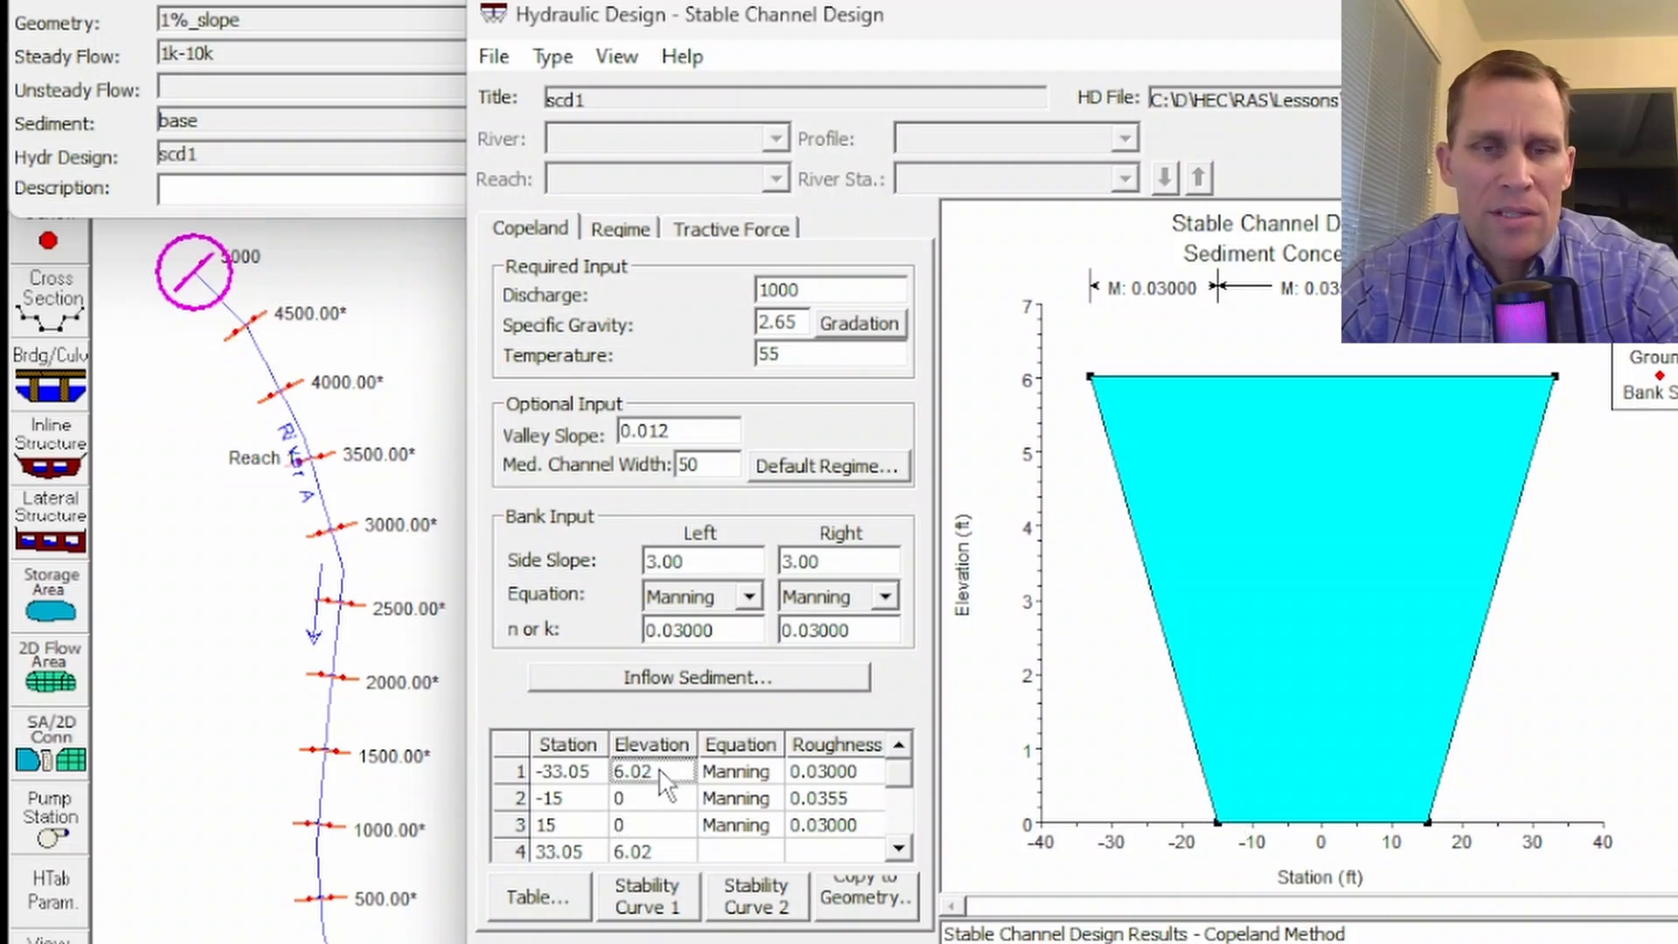
{"action": "left_click", "coordinate": [554, 772]}
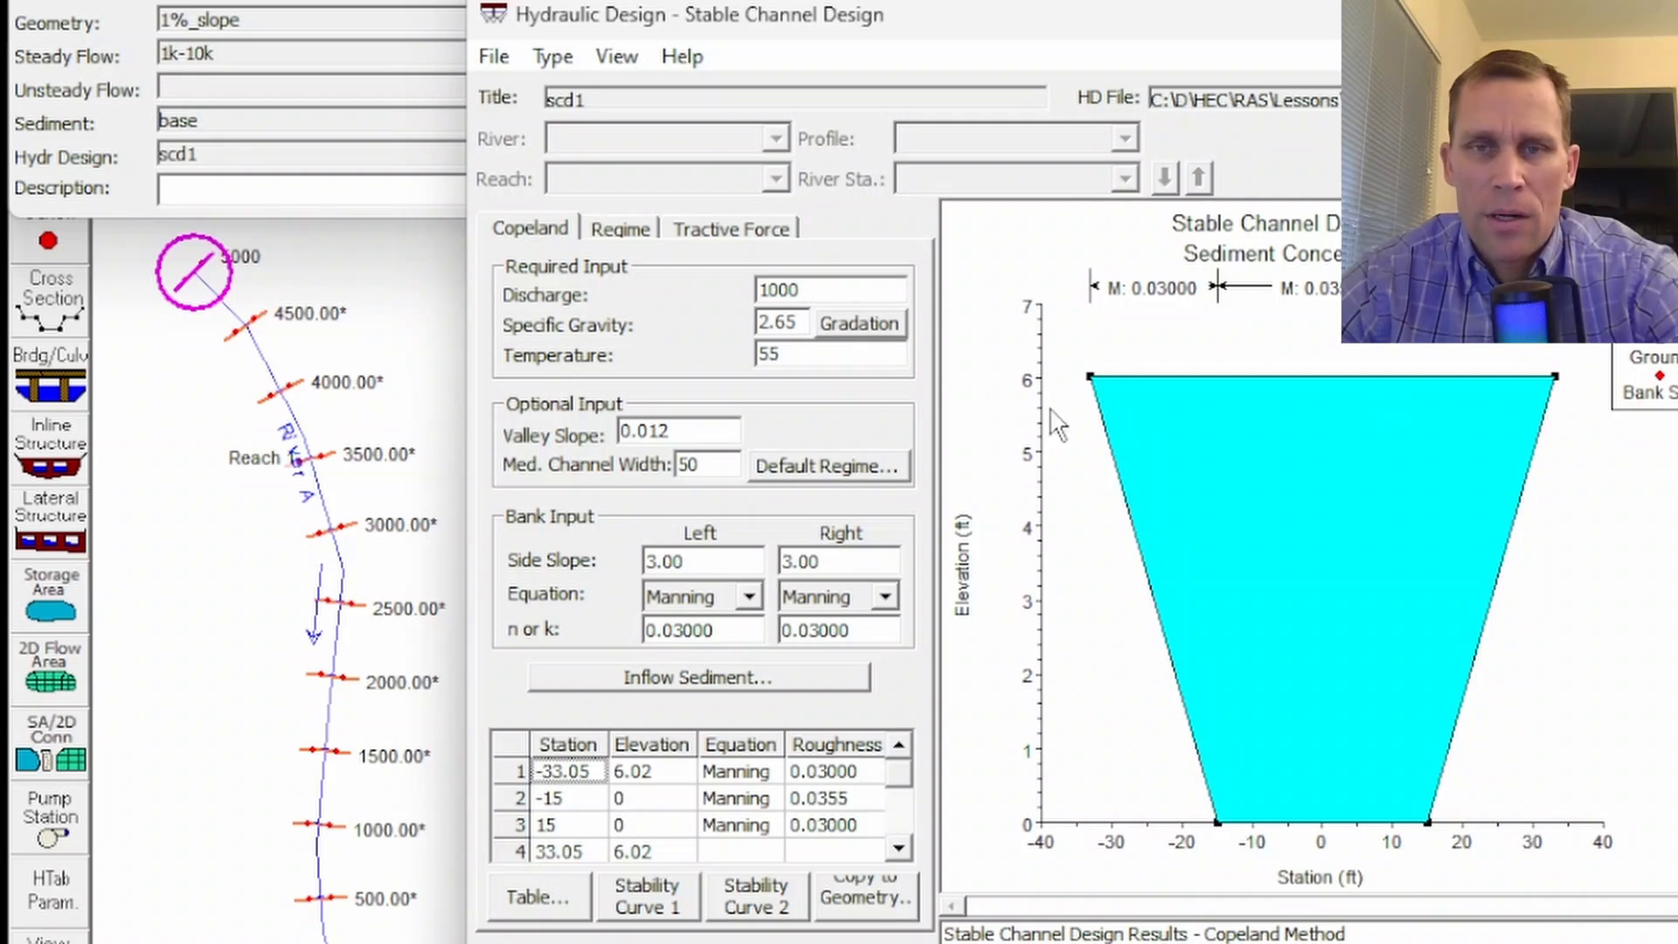
{"action": "left_click", "coordinate": [816, 803]}
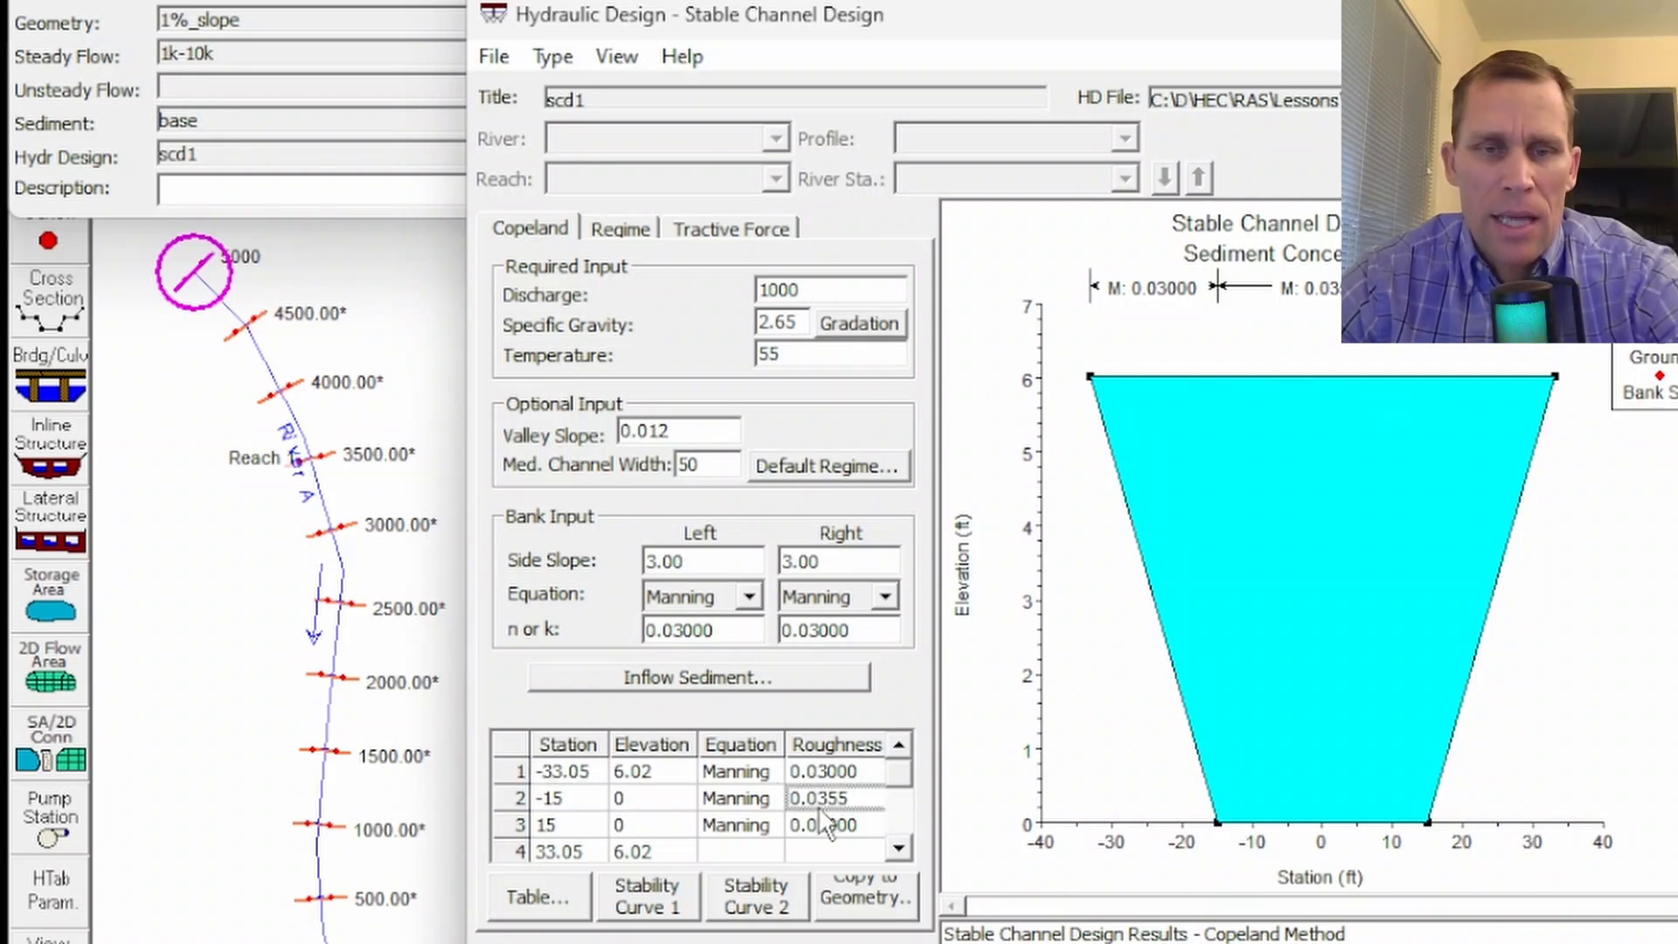
- Compare the bank roughness values in the cross-section table with the Manning n entered for the right bank
{"action": "left_click", "coordinate": [828, 770]}
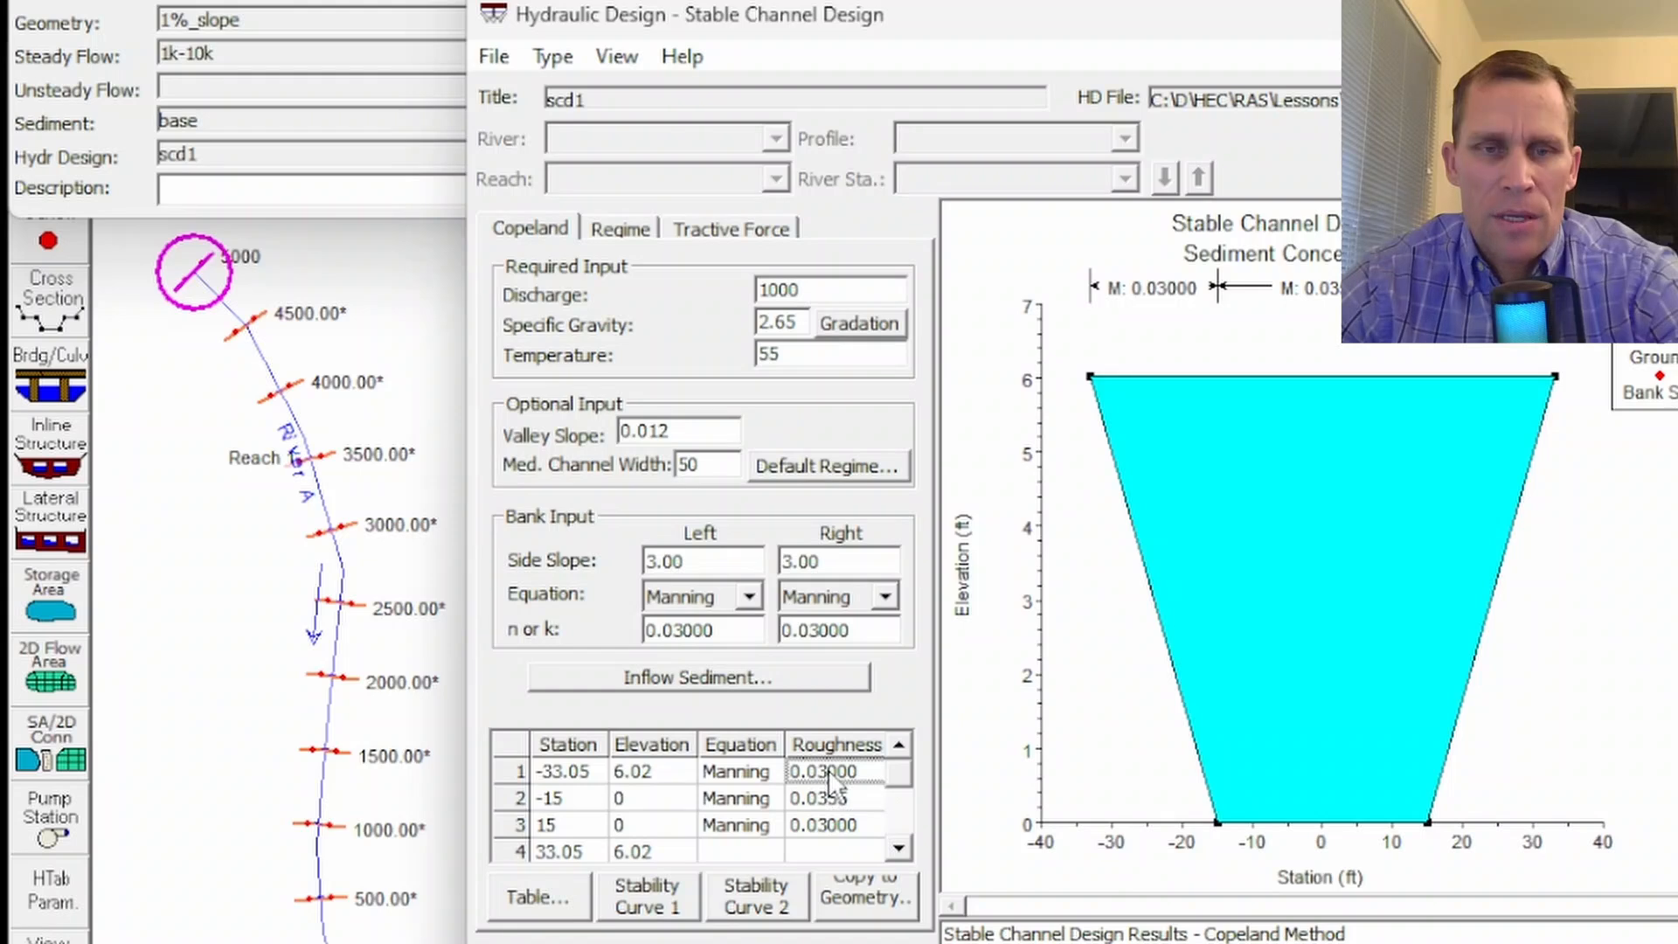
{"action": "left_click", "coordinate": [825, 825]}
{"action": "left_click_drag", "start_coordinate": [872, 630], "coordinate": [743, 651]}
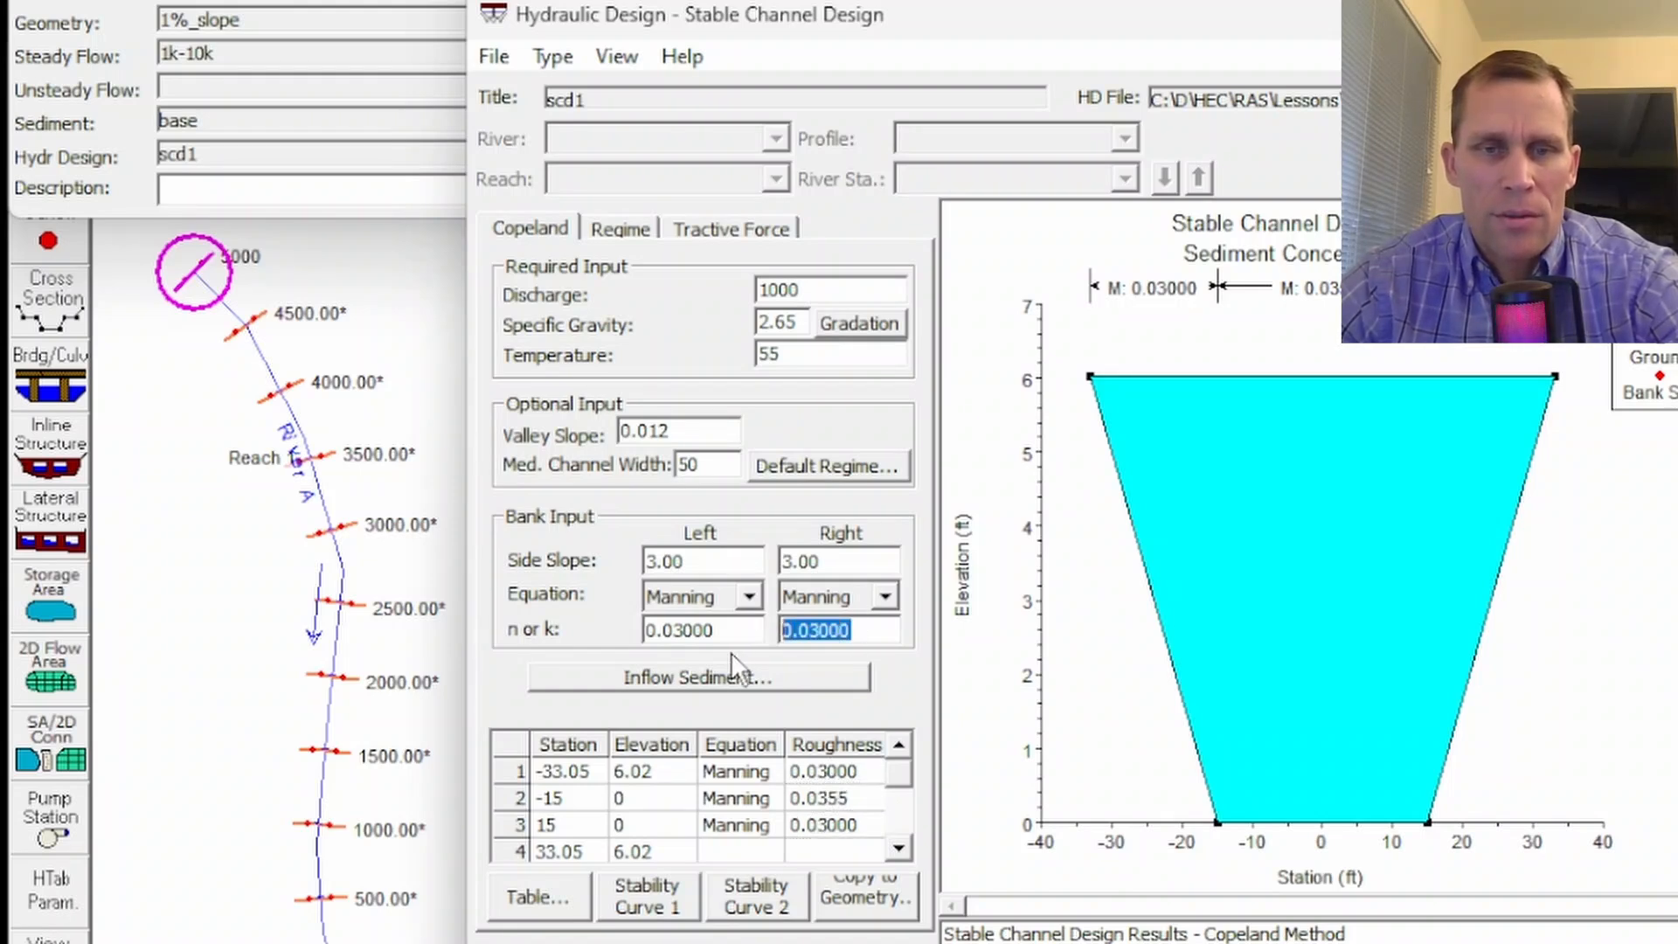
- Open the Copeland stable channel design report, read through its inputs and computed stable channels, and close it
{"action": "left_click", "coordinate": [1525, 177]}
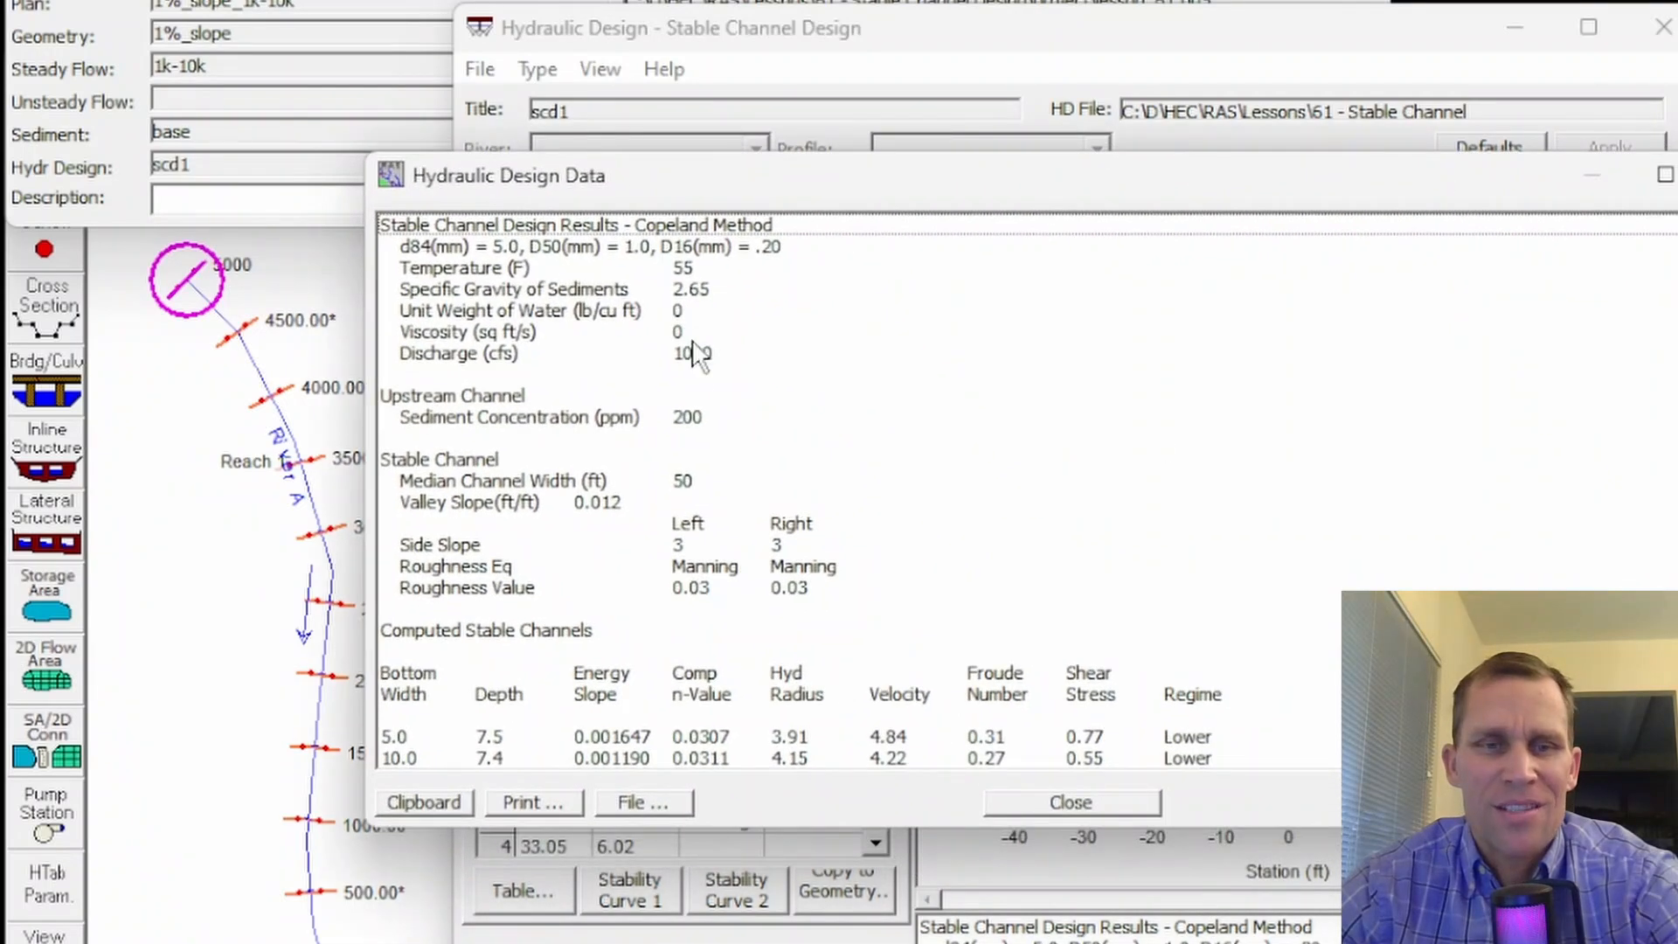
{"action": "scroll", "coordinate": [800, 489], "scroll_direction": "down", "scroll_amount": 6}
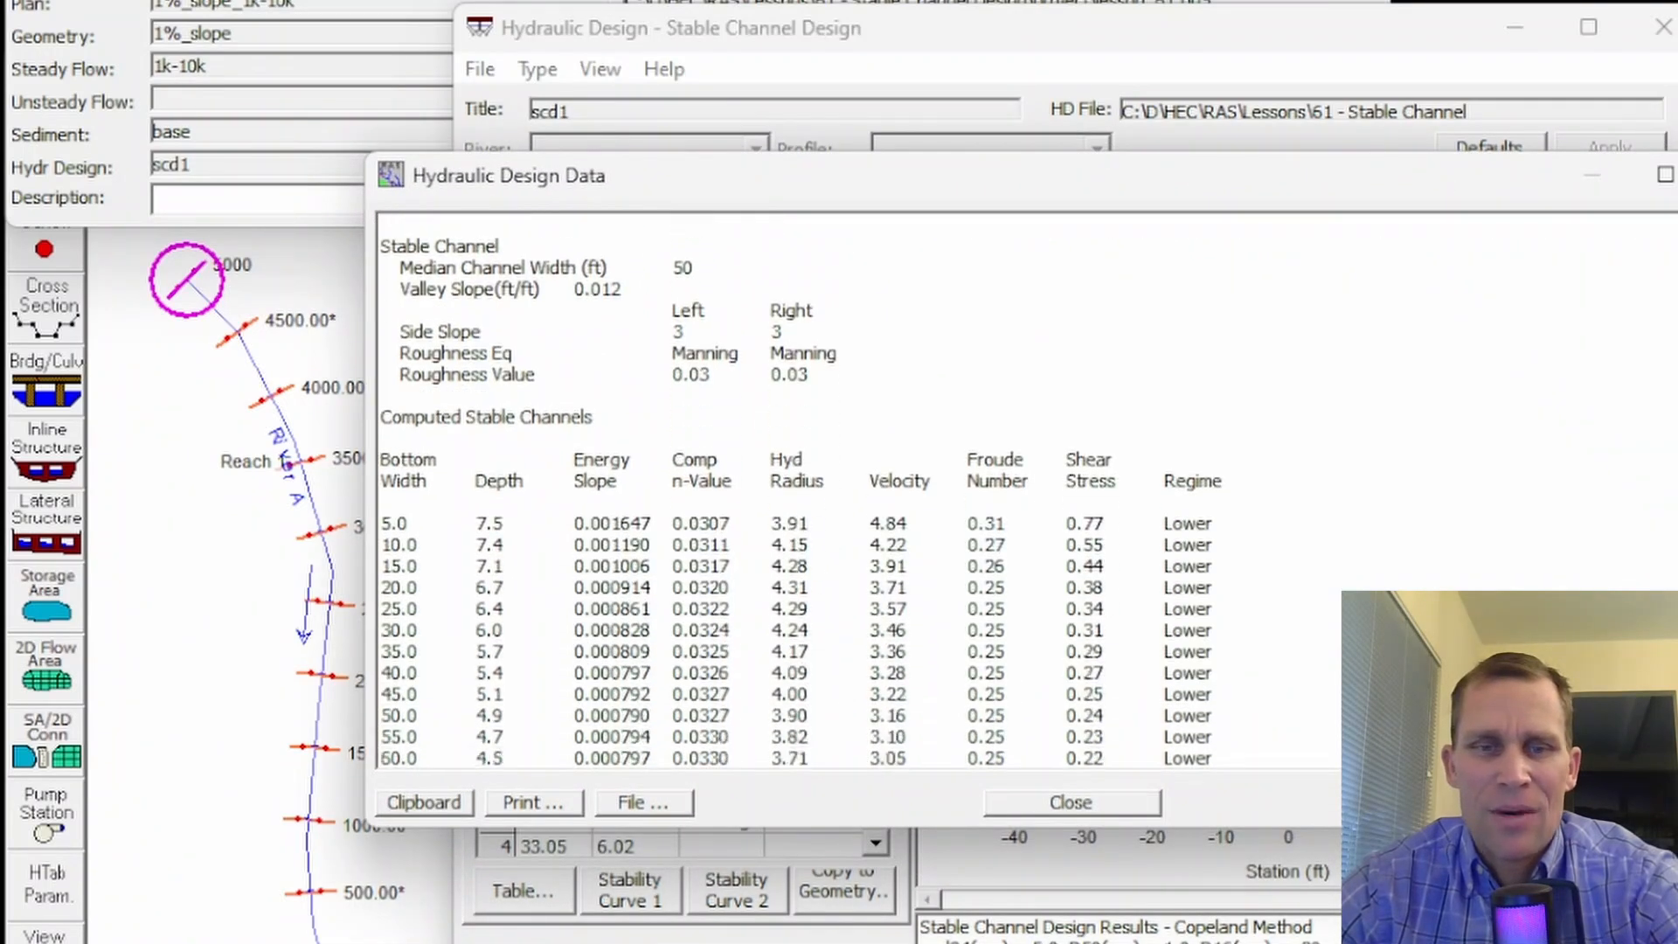
{"action": "scroll", "coordinate": [801, 489], "scroll_direction": "up", "scroll_amount": 6}
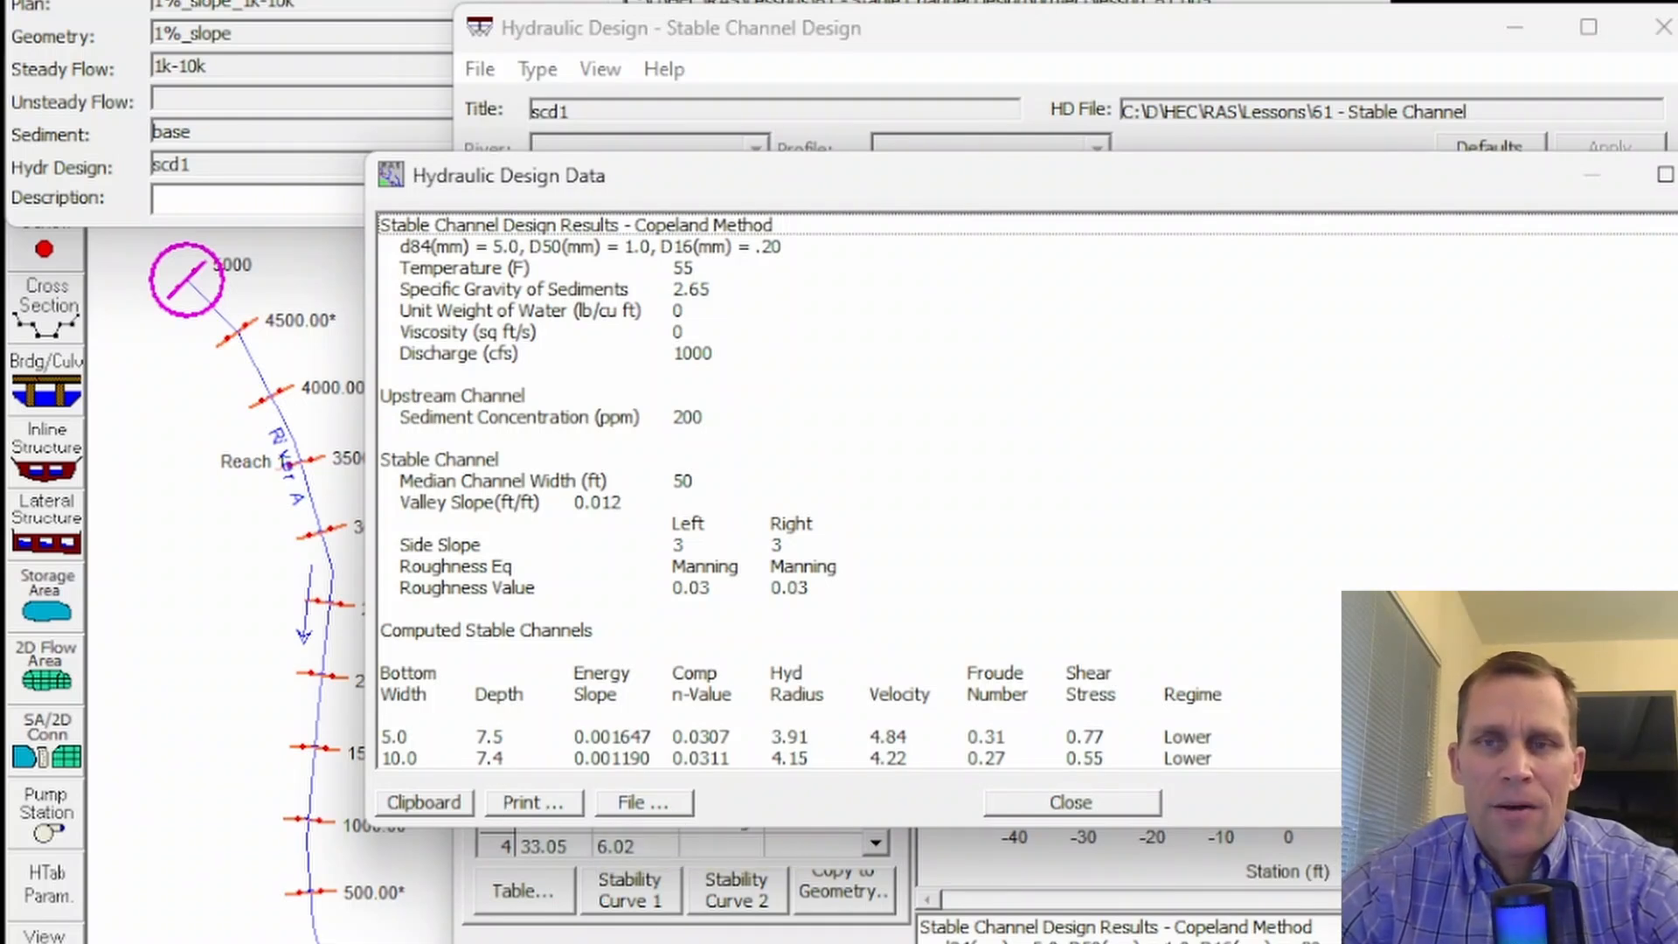
{"action": "left_click", "coordinate": [1676, 175]}
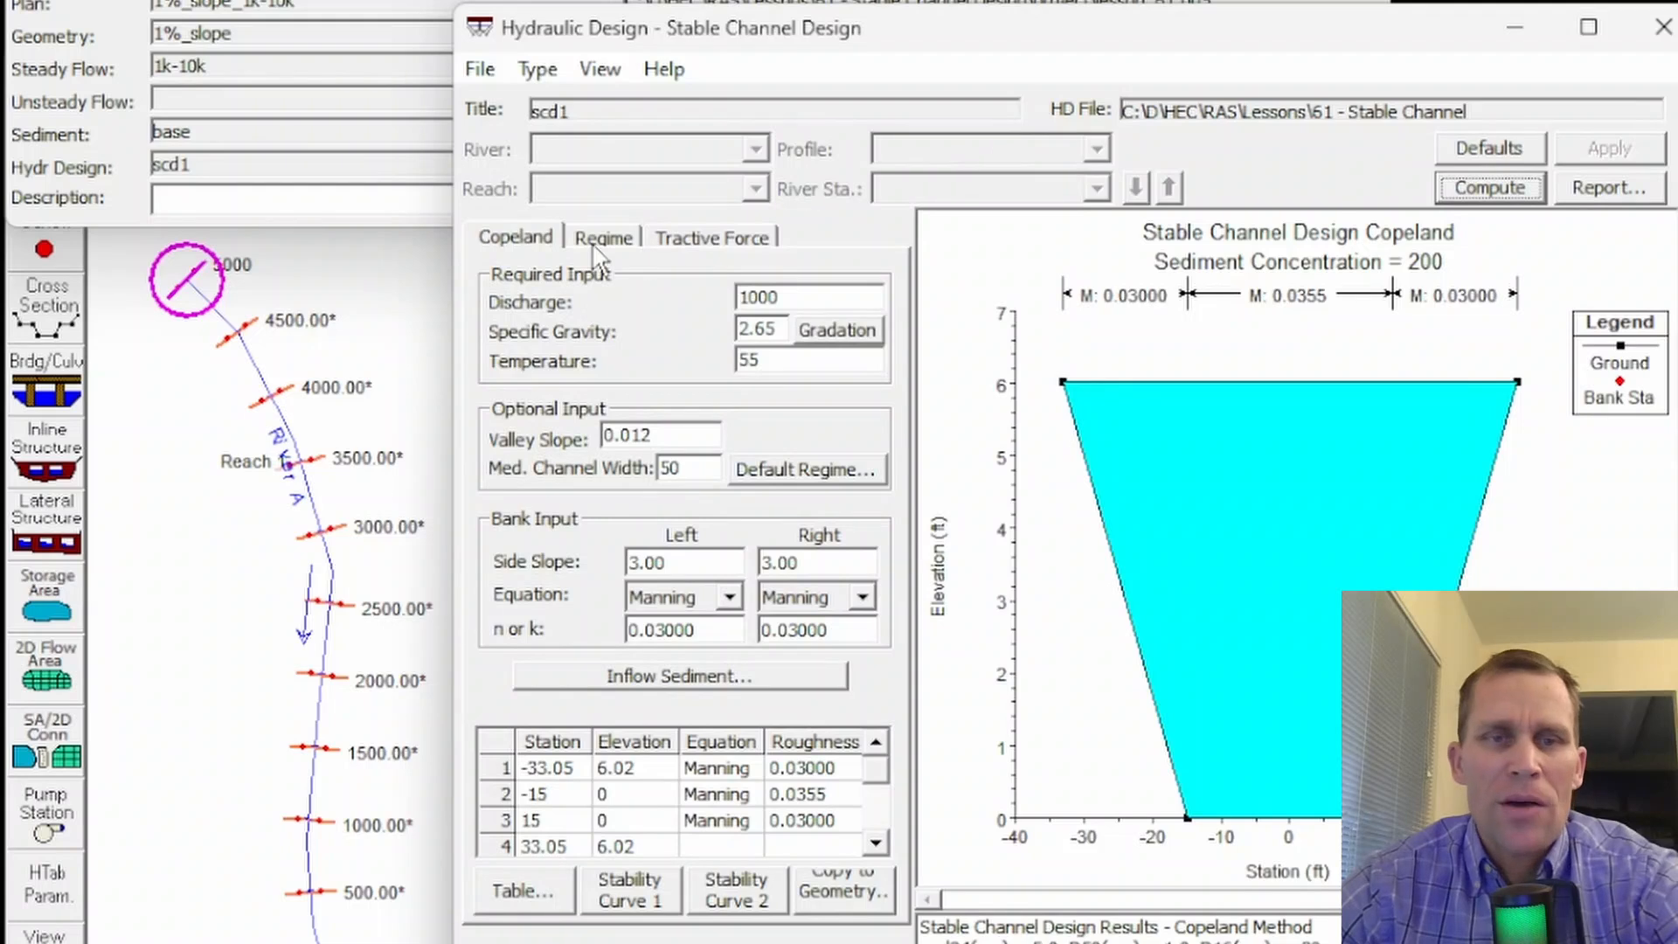
{"action": "left_click", "coordinate": [516, 236]}
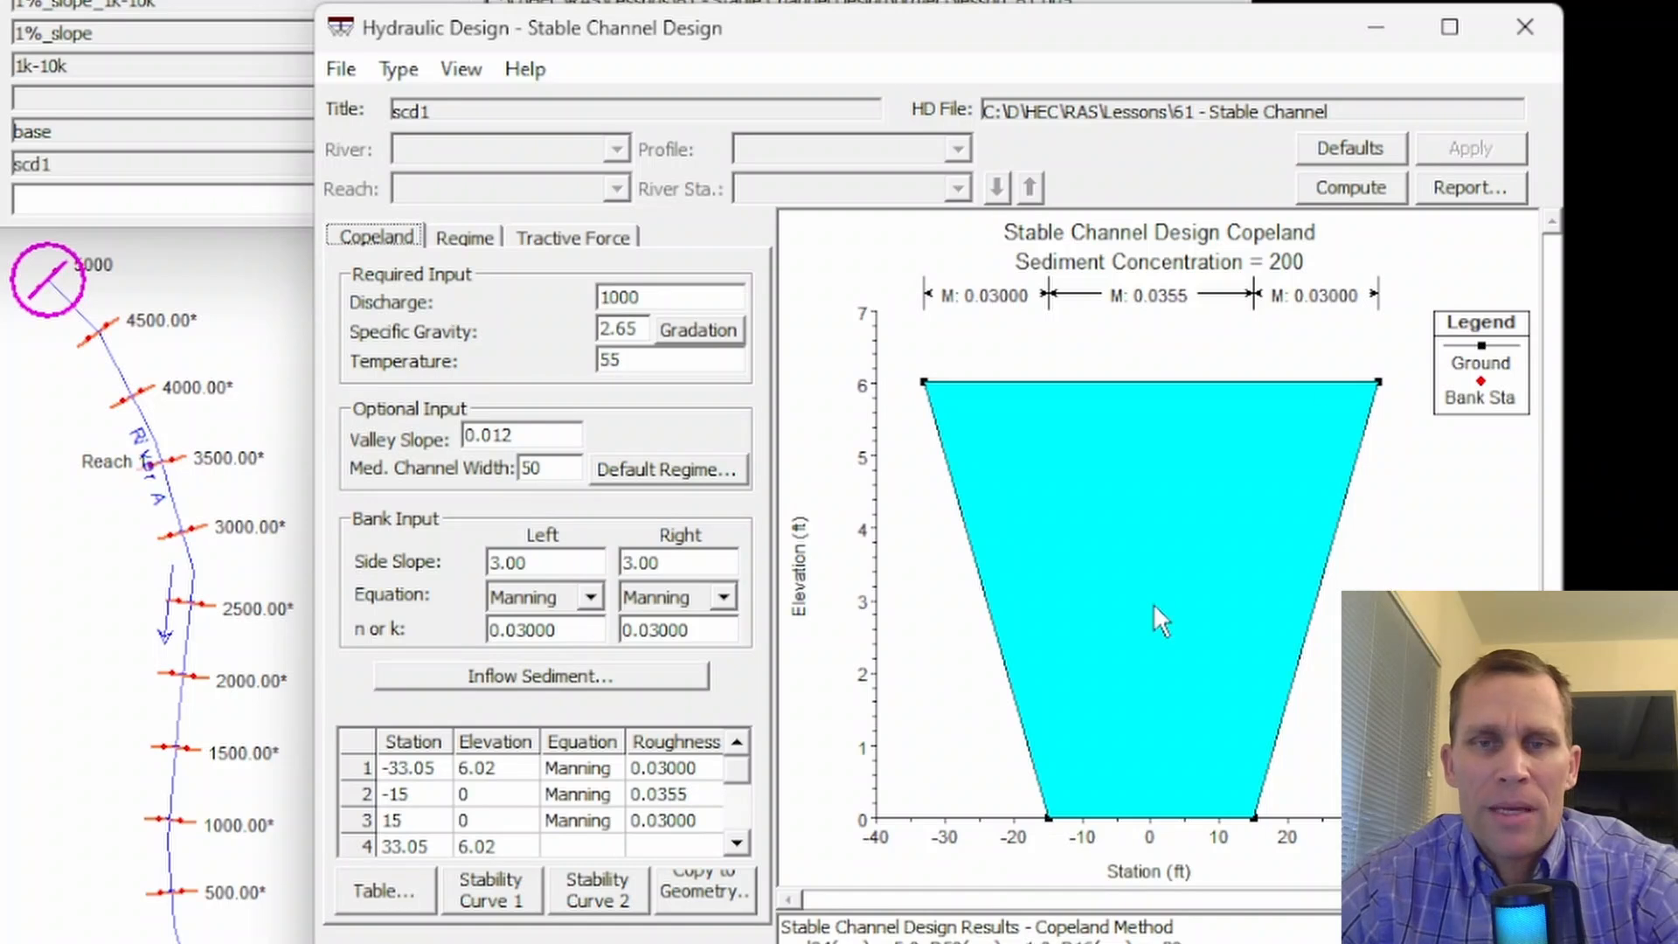
- Switch to the Regime method and review its required discharge, d50, sediment concentration and temperature inputs
{"action": "left_click", "coordinate": [464, 237]}
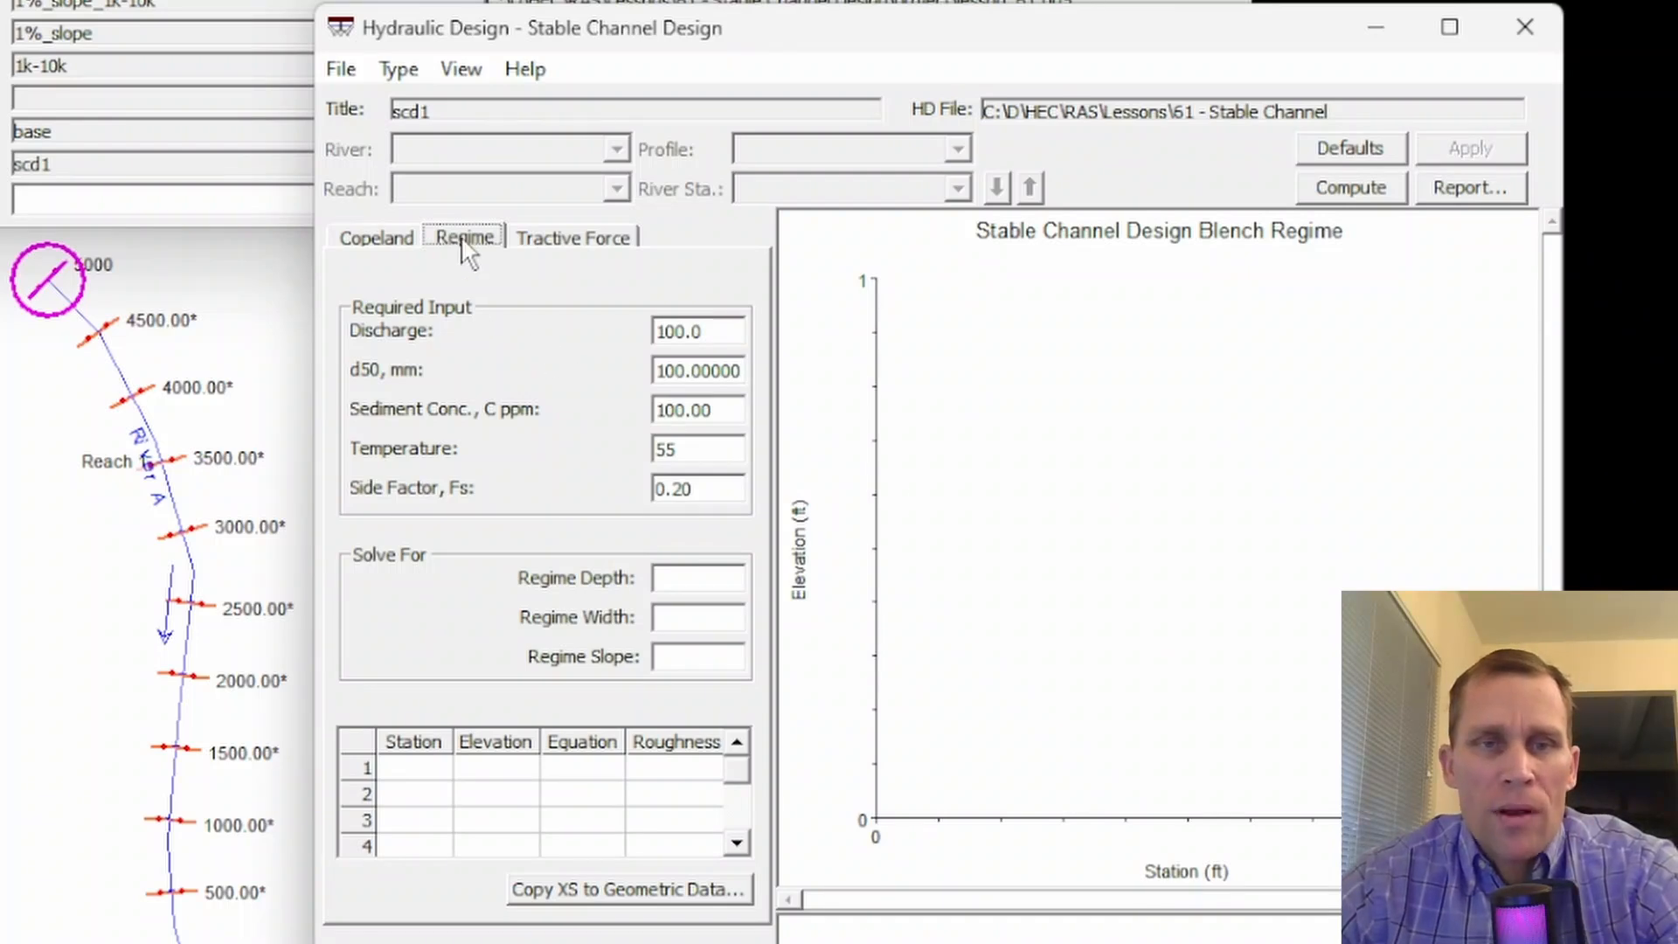
{"action": "left_click", "coordinate": [725, 335]}
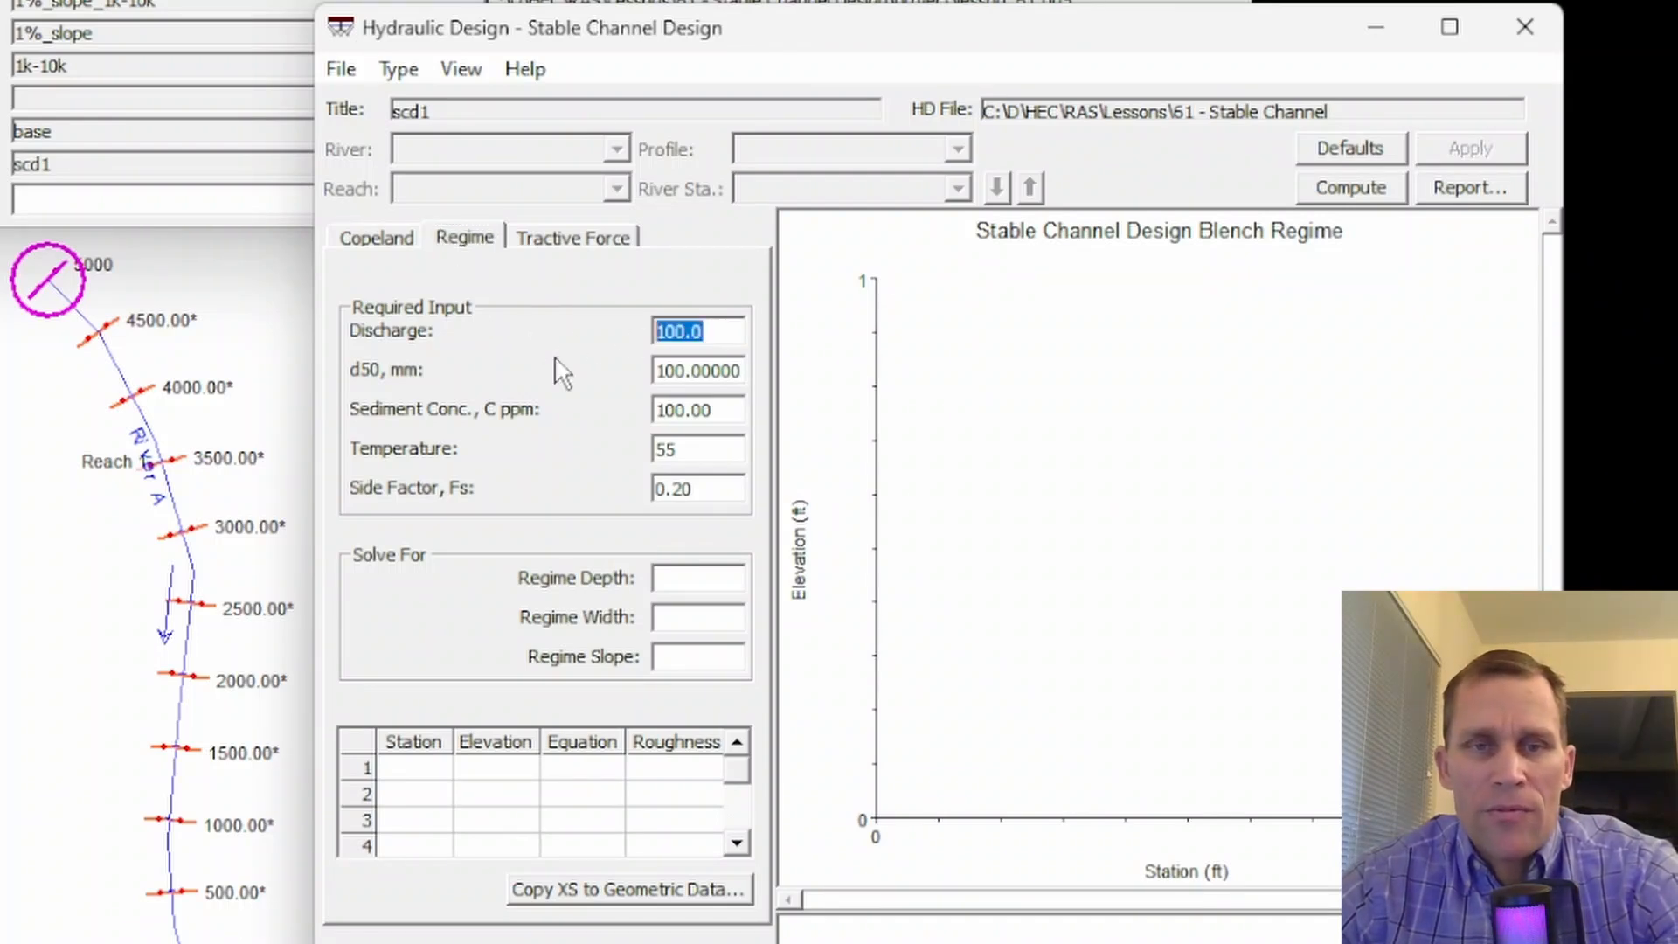
{"action": "left_click_drag", "start_coordinate": [732, 374], "coordinate": [640, 374]}
{"action": "left_click_drag", "start_coordinate": [717, 335], "coordinate": [645, 334]}
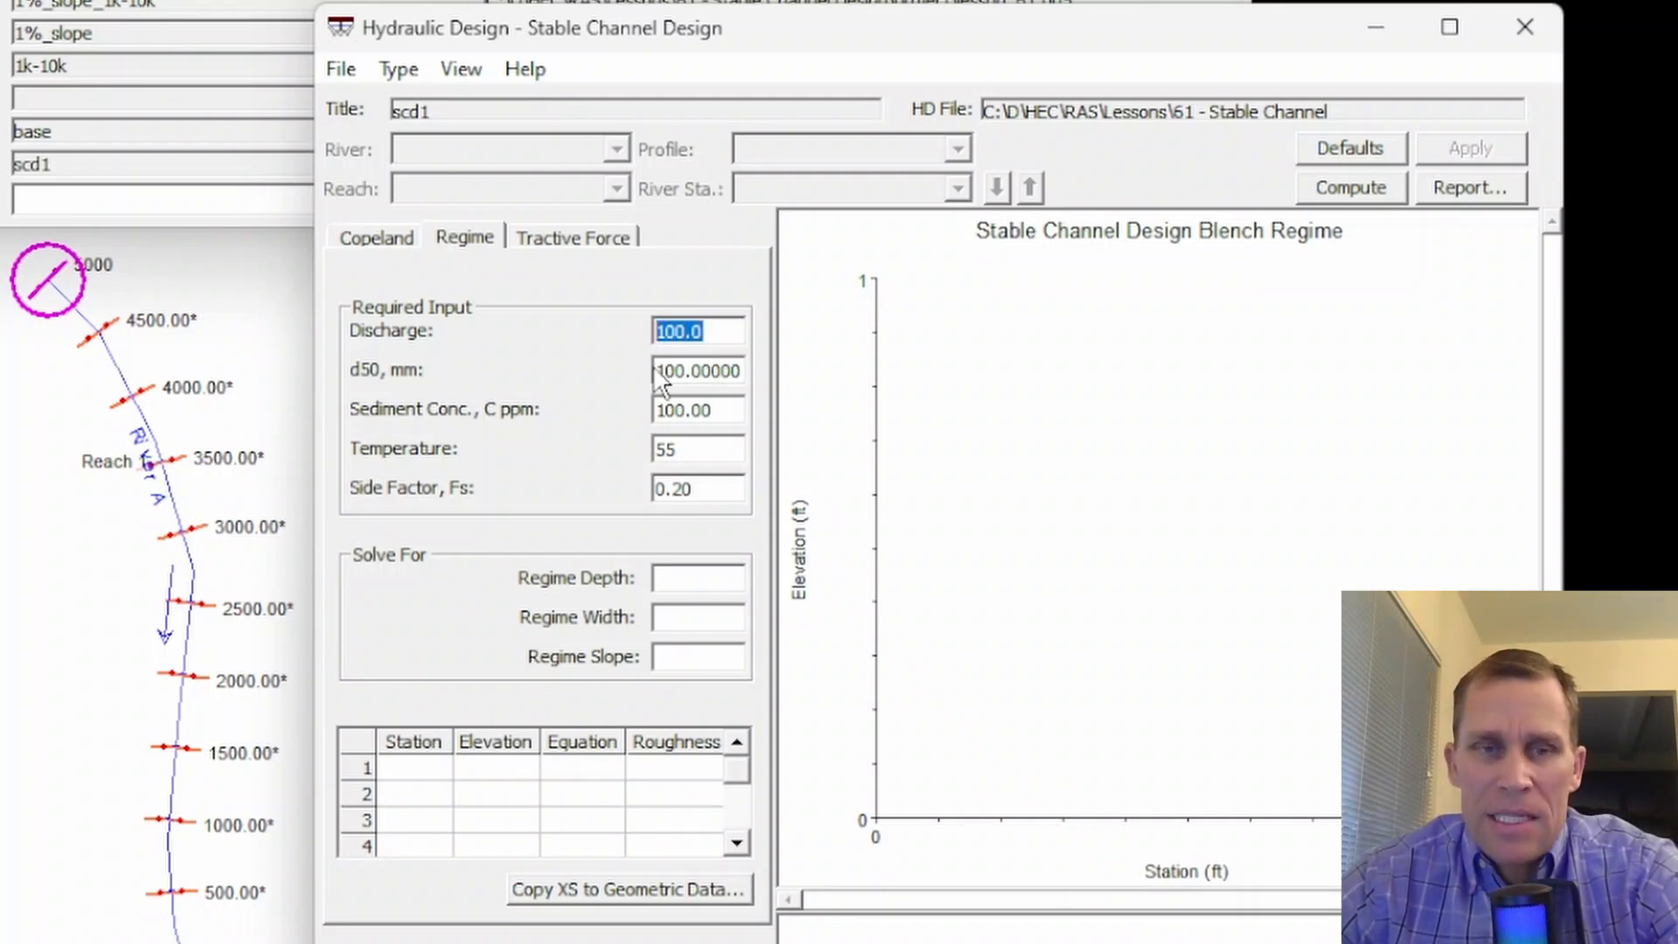
{"action": "left_click_drag", "start_coordinate": [747, 372], "coordinate": [624, 378]}
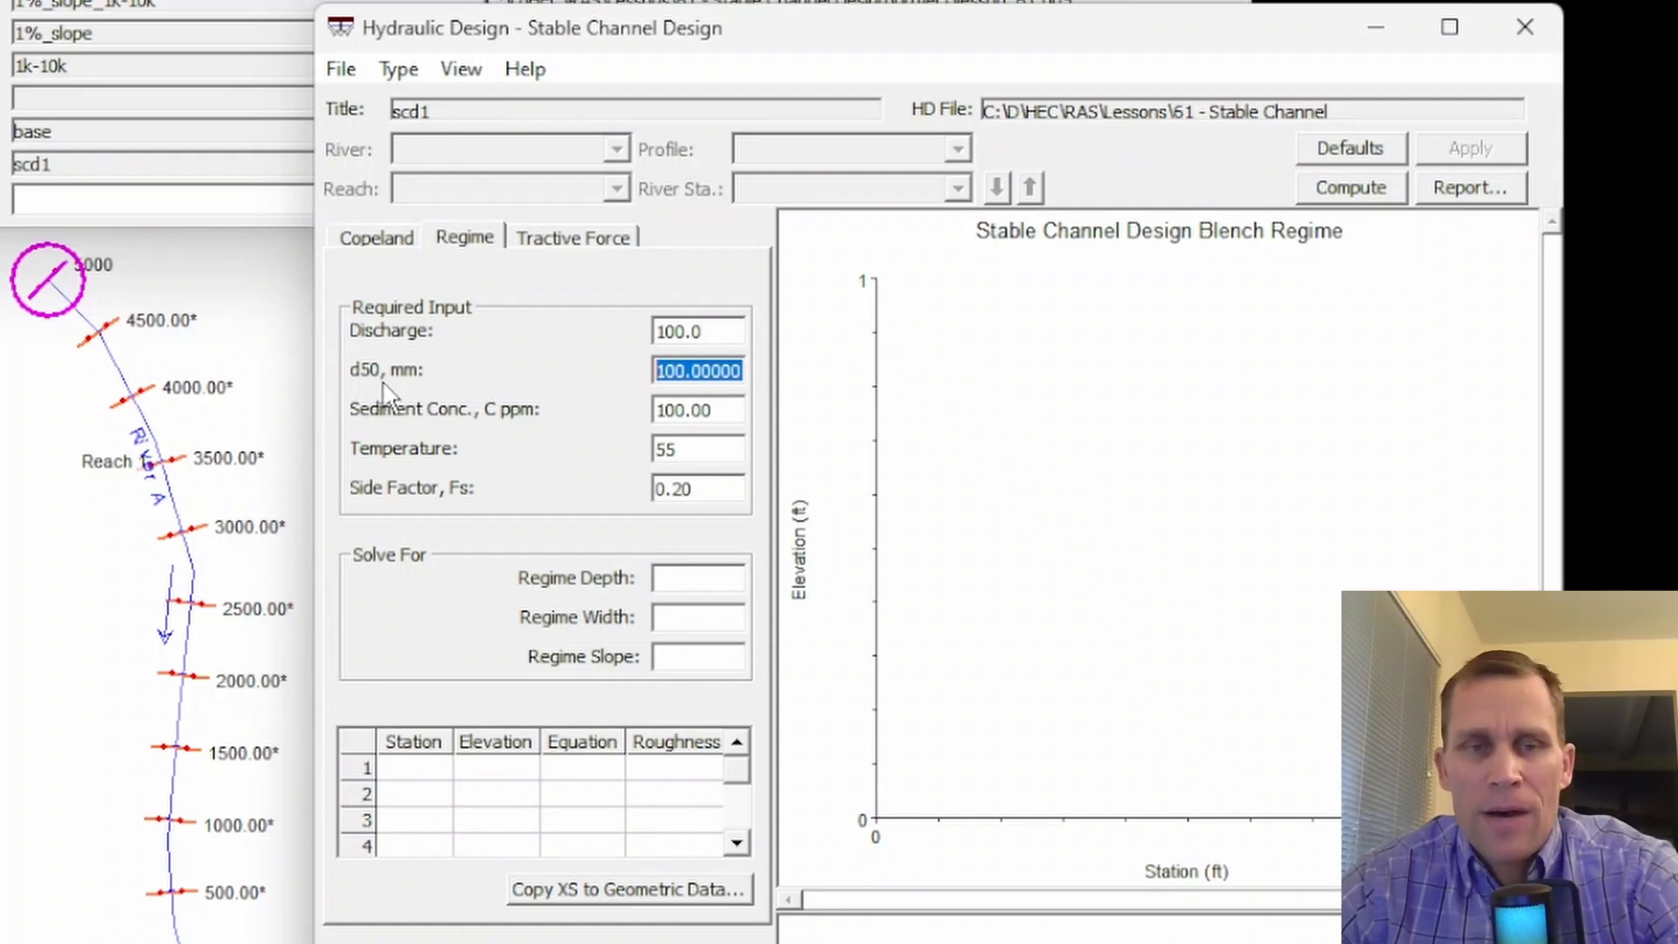
{"action": "left_click", "coordinate": [706, 372]}
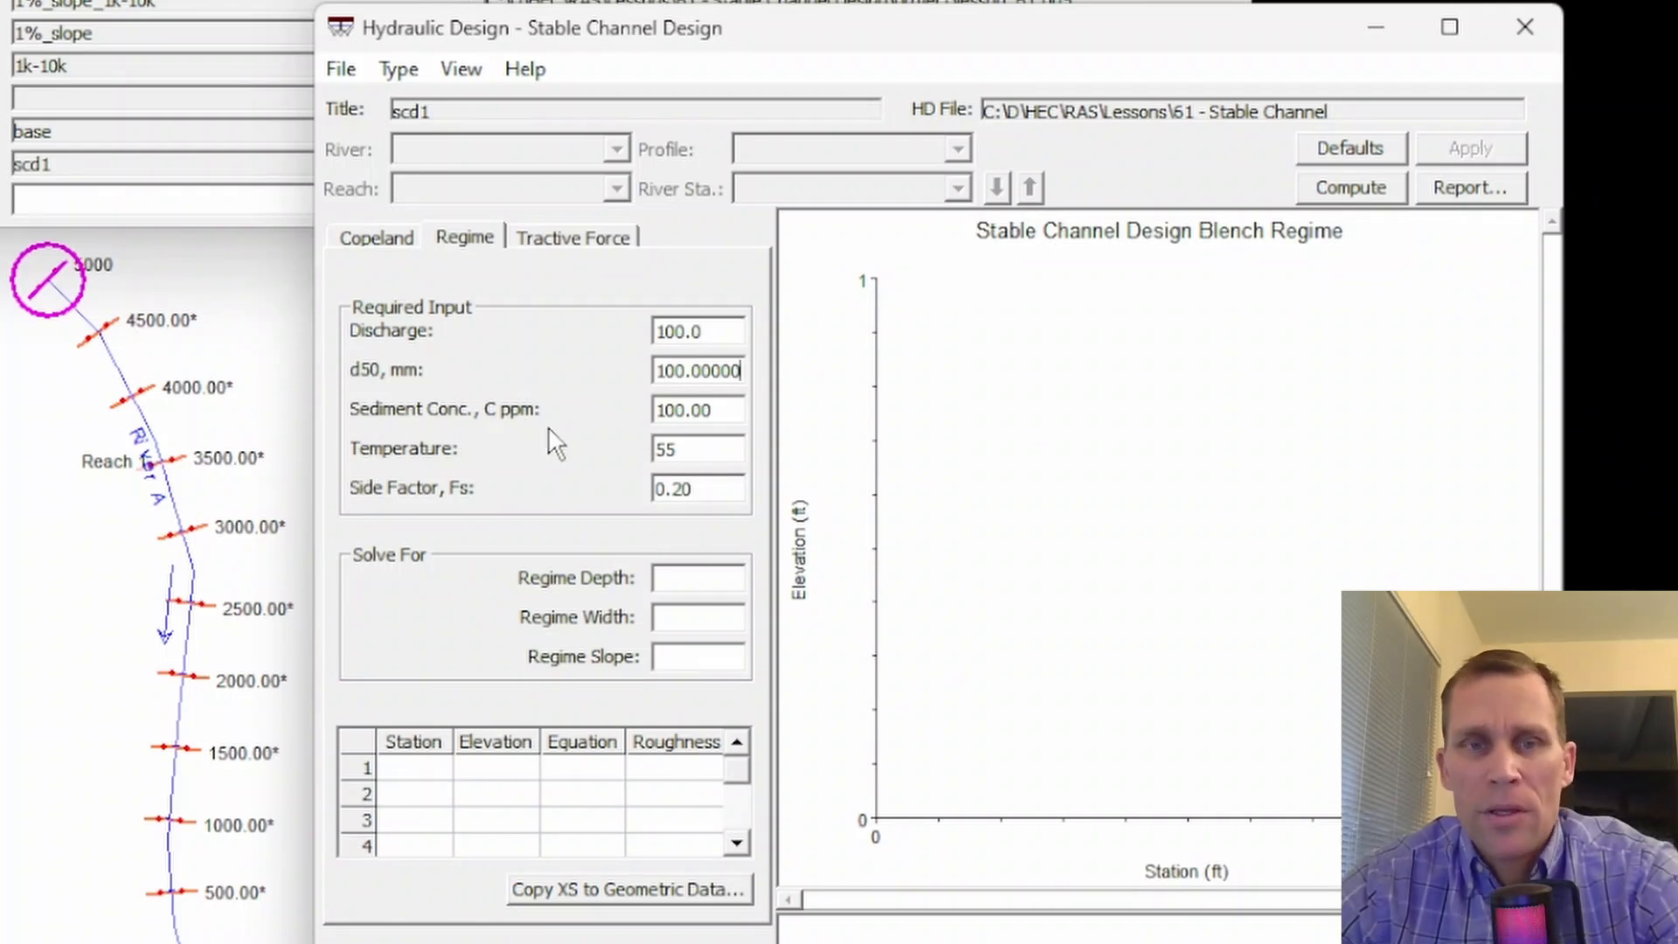
{"action": "left_click_drag", "start_coordinate": [739, 408], "coordinate": [682, 411]}
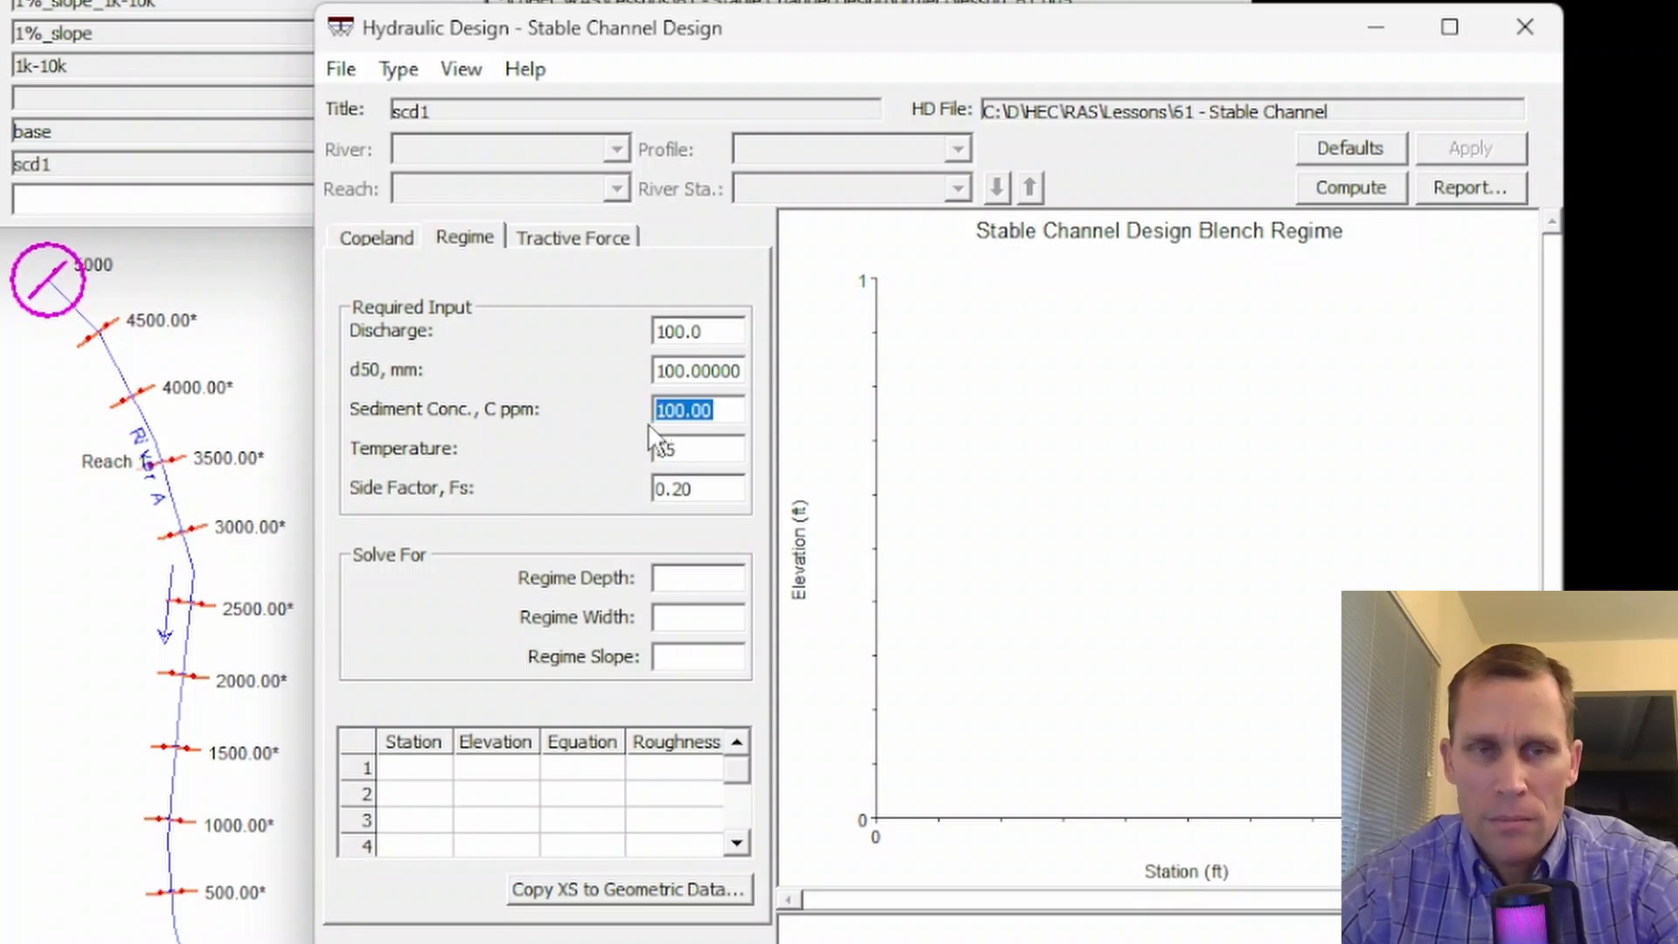
{"action": "left_click_drag", "start_coordinate": [699, 449], "coordinate": [626, 450]}
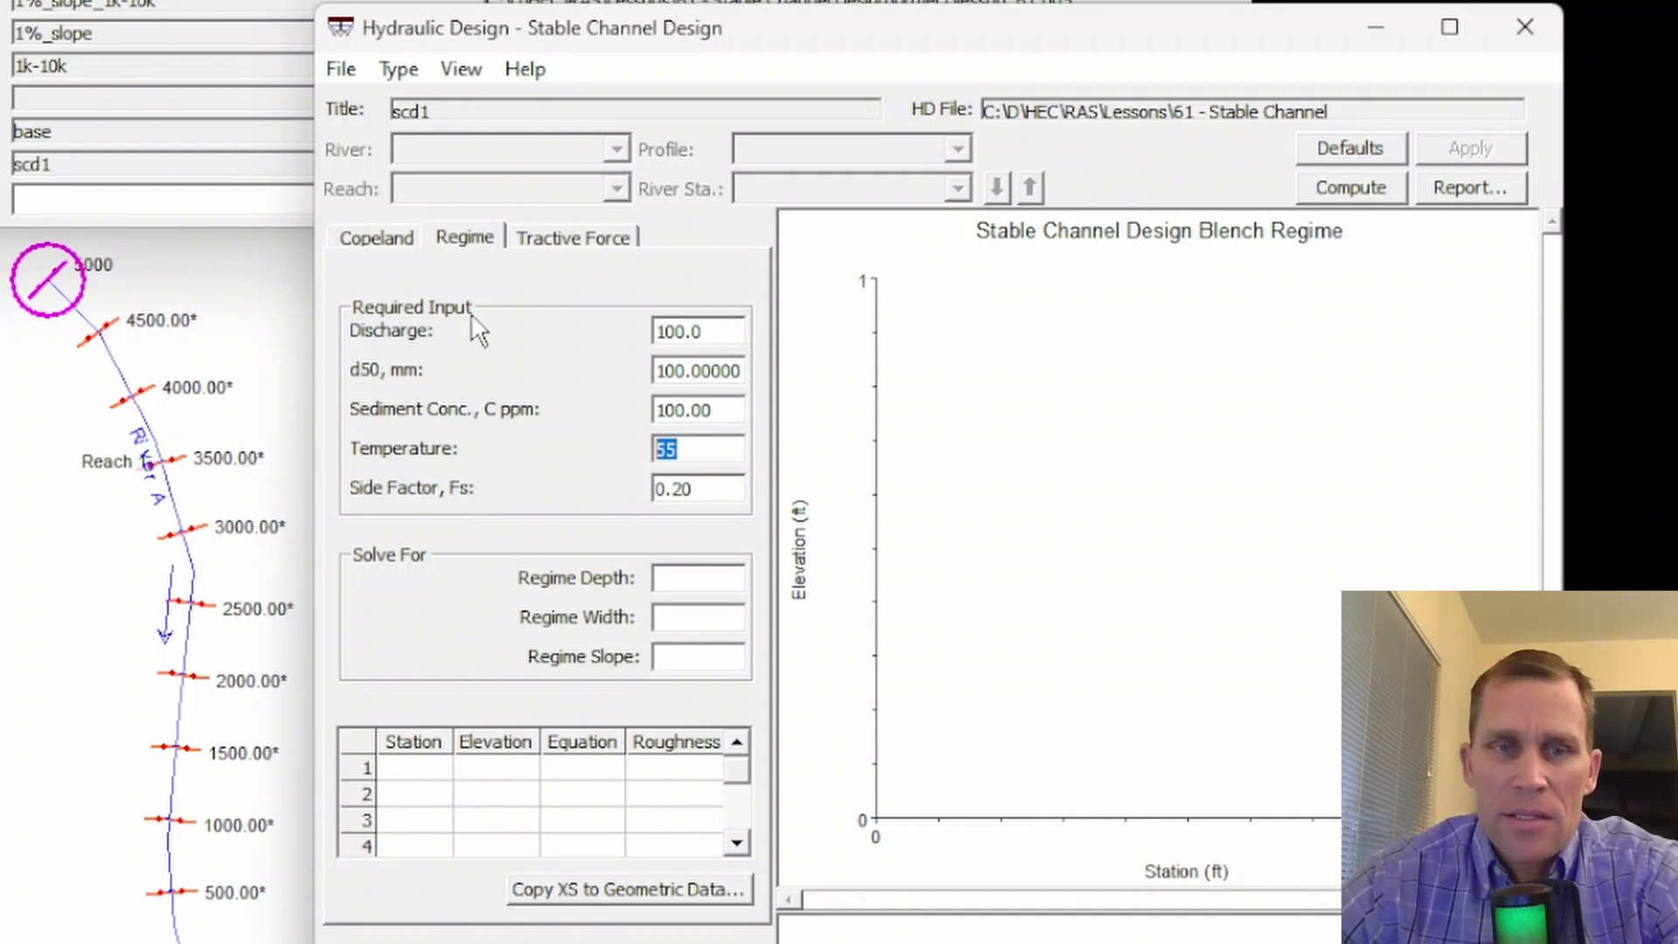
- Try side factor values of 0.1 and 0.20 in the regime method's required input
{"action": "double_click", "coordinate": [707, 489]}
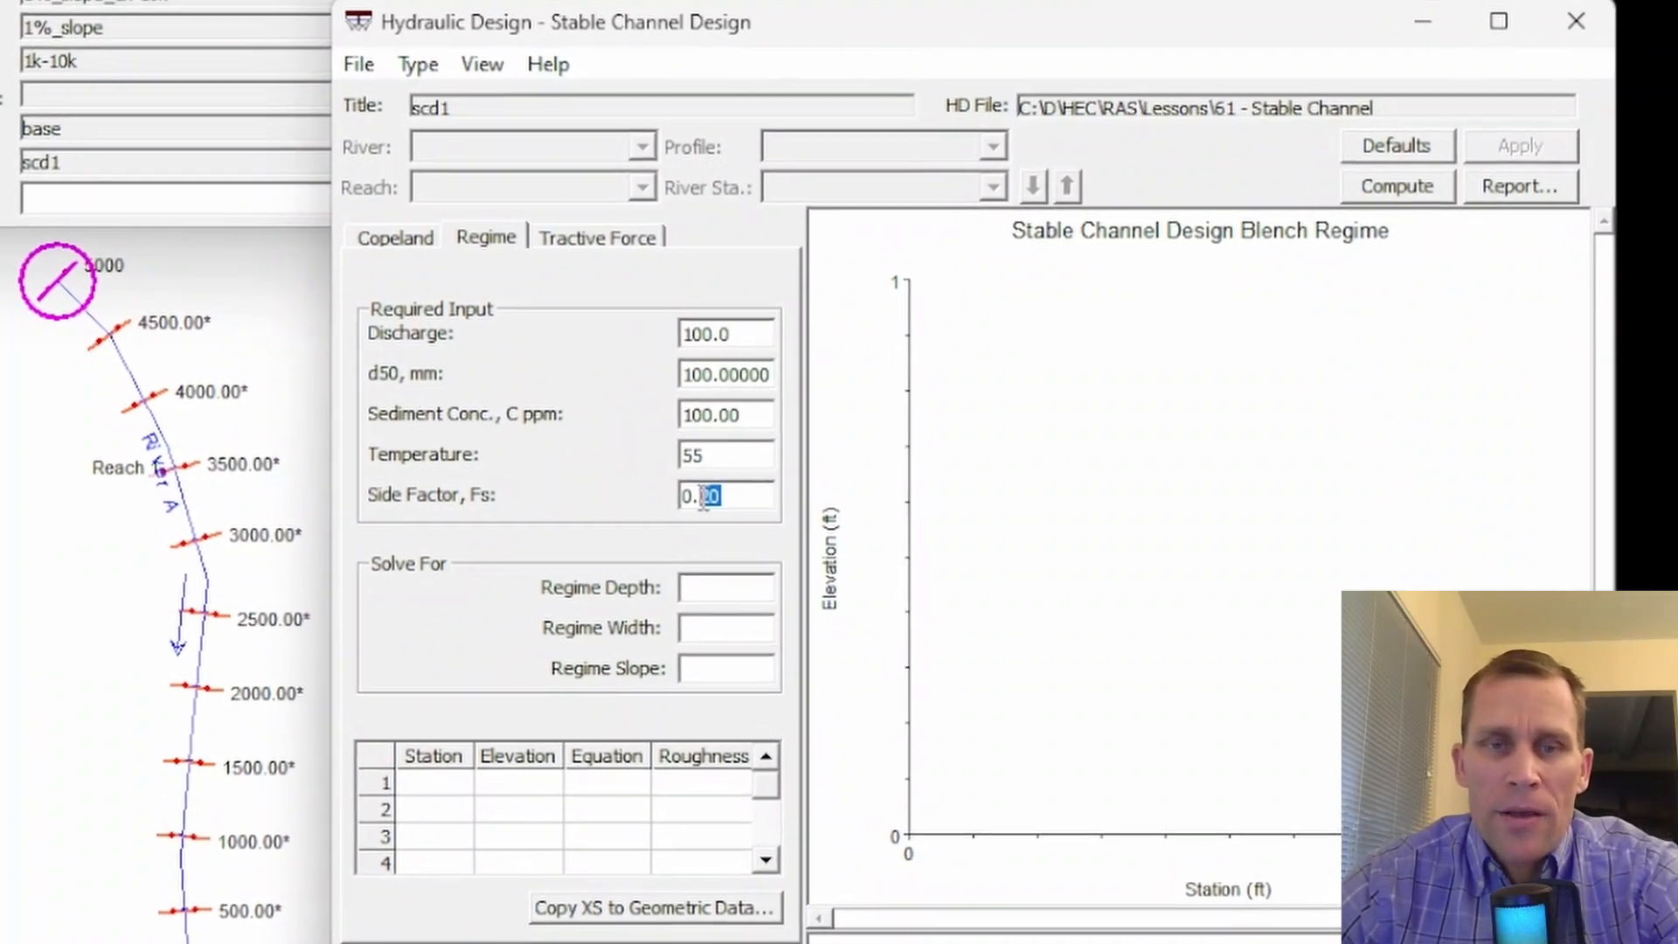
{"action": "type", "text": "0.1"}
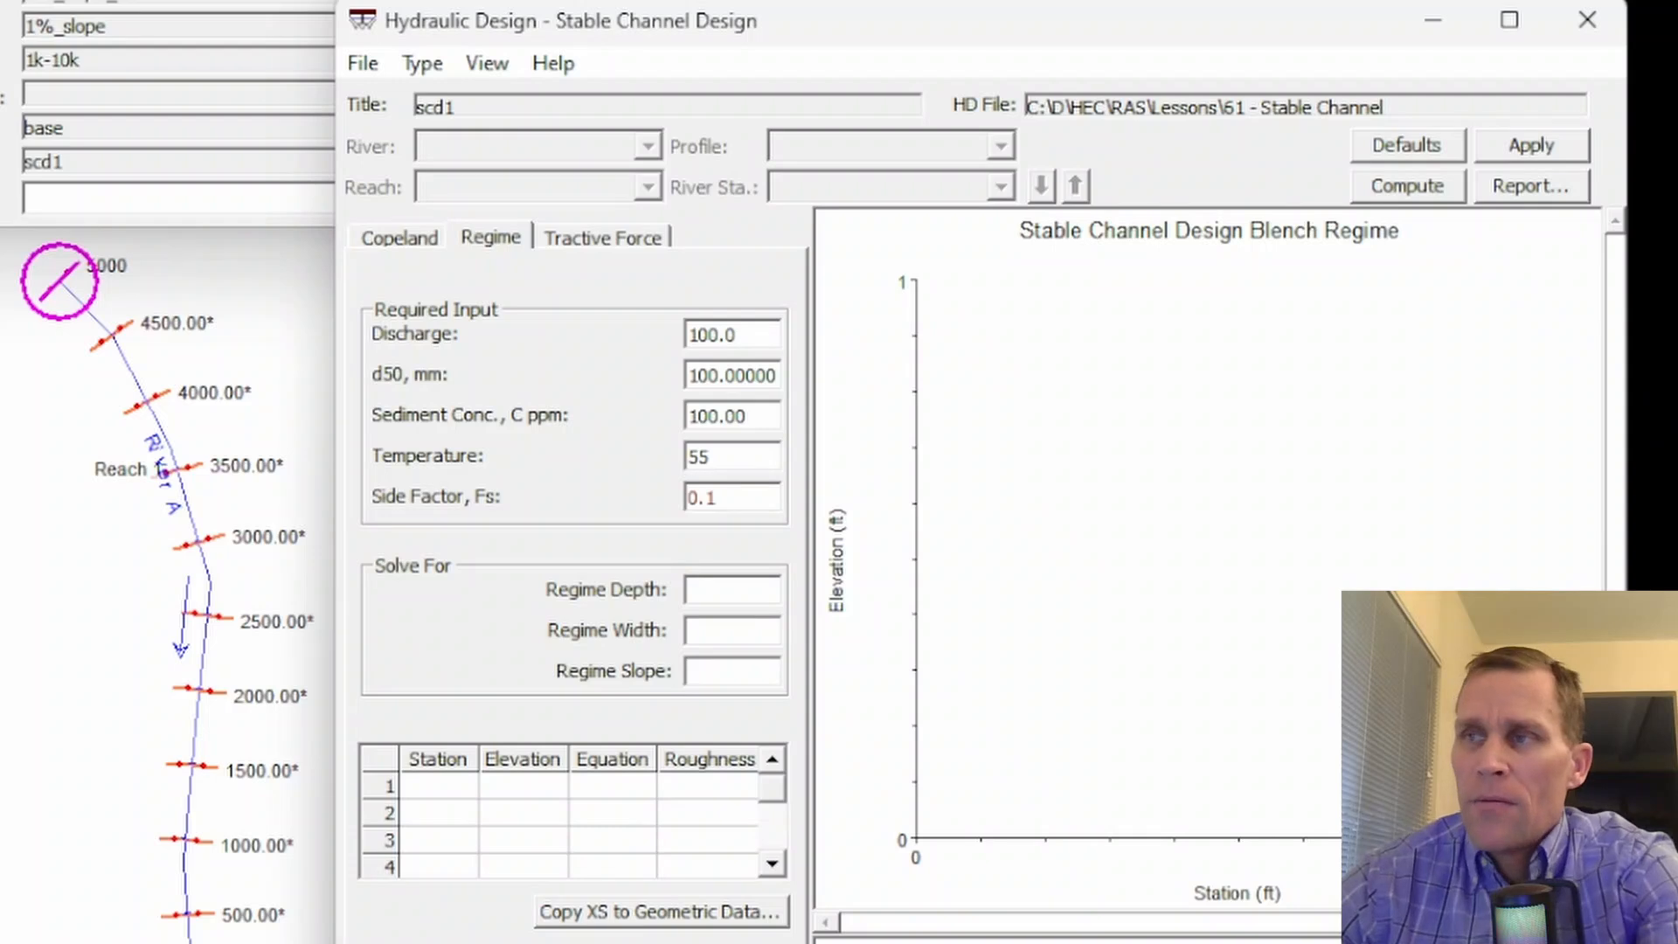
{"action": "type", "text": "0"}
{"action": "key", "text": "BackSpace"}
{"action": "key", "text": "BackSpace"}
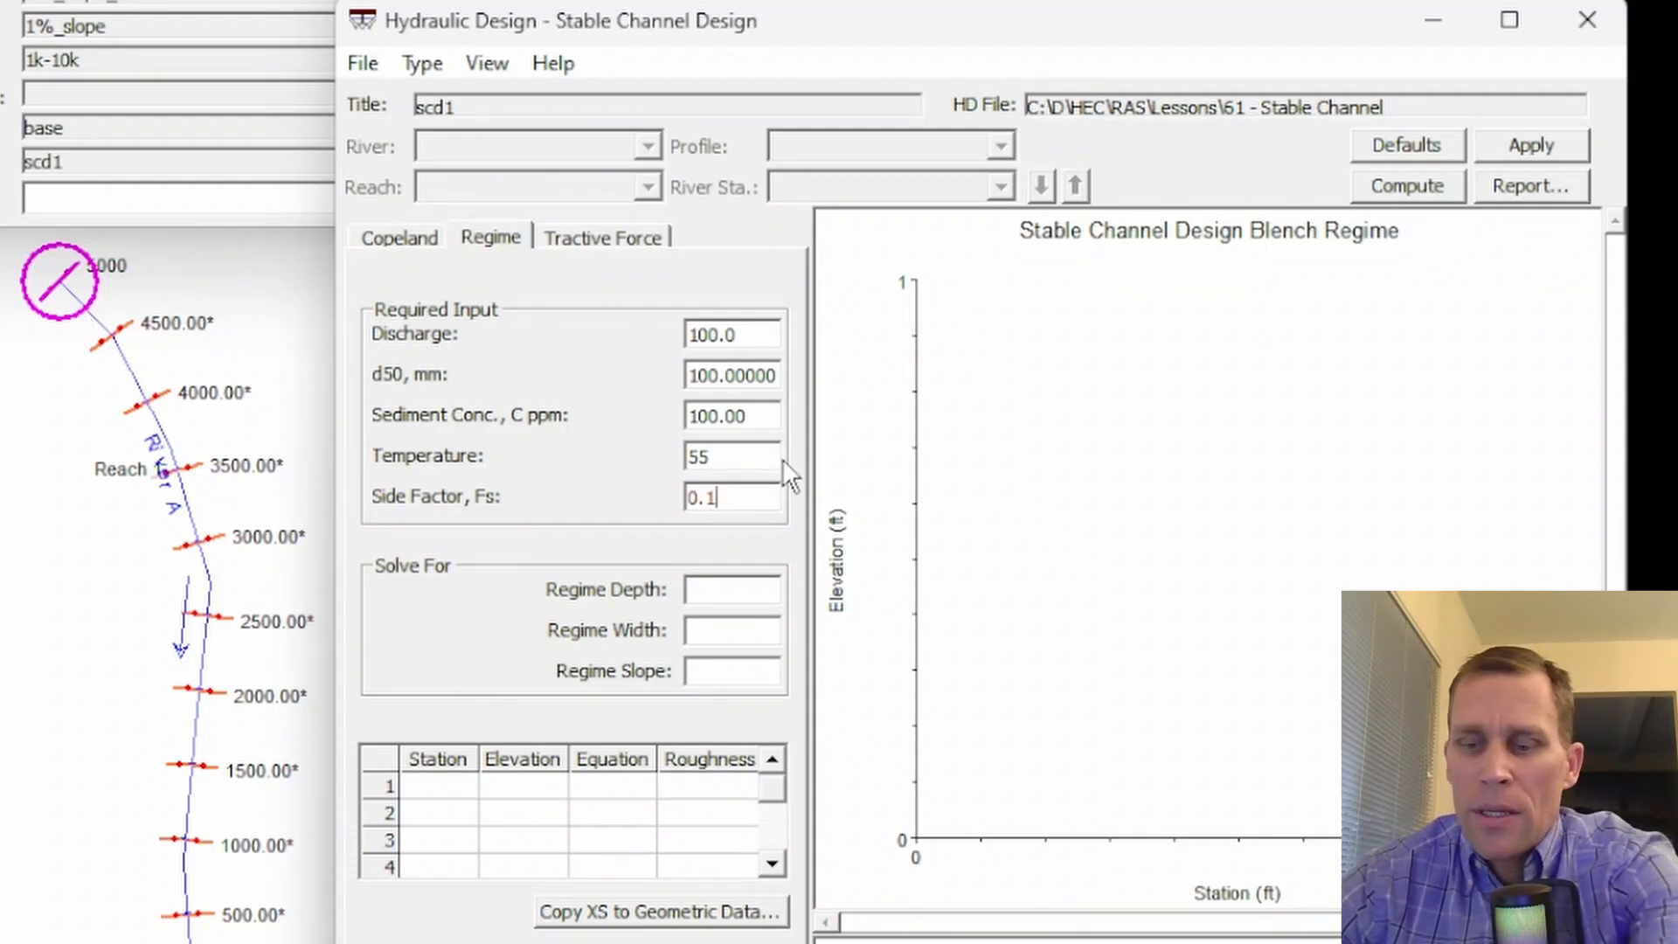
{"action": "type", "text": "20"}
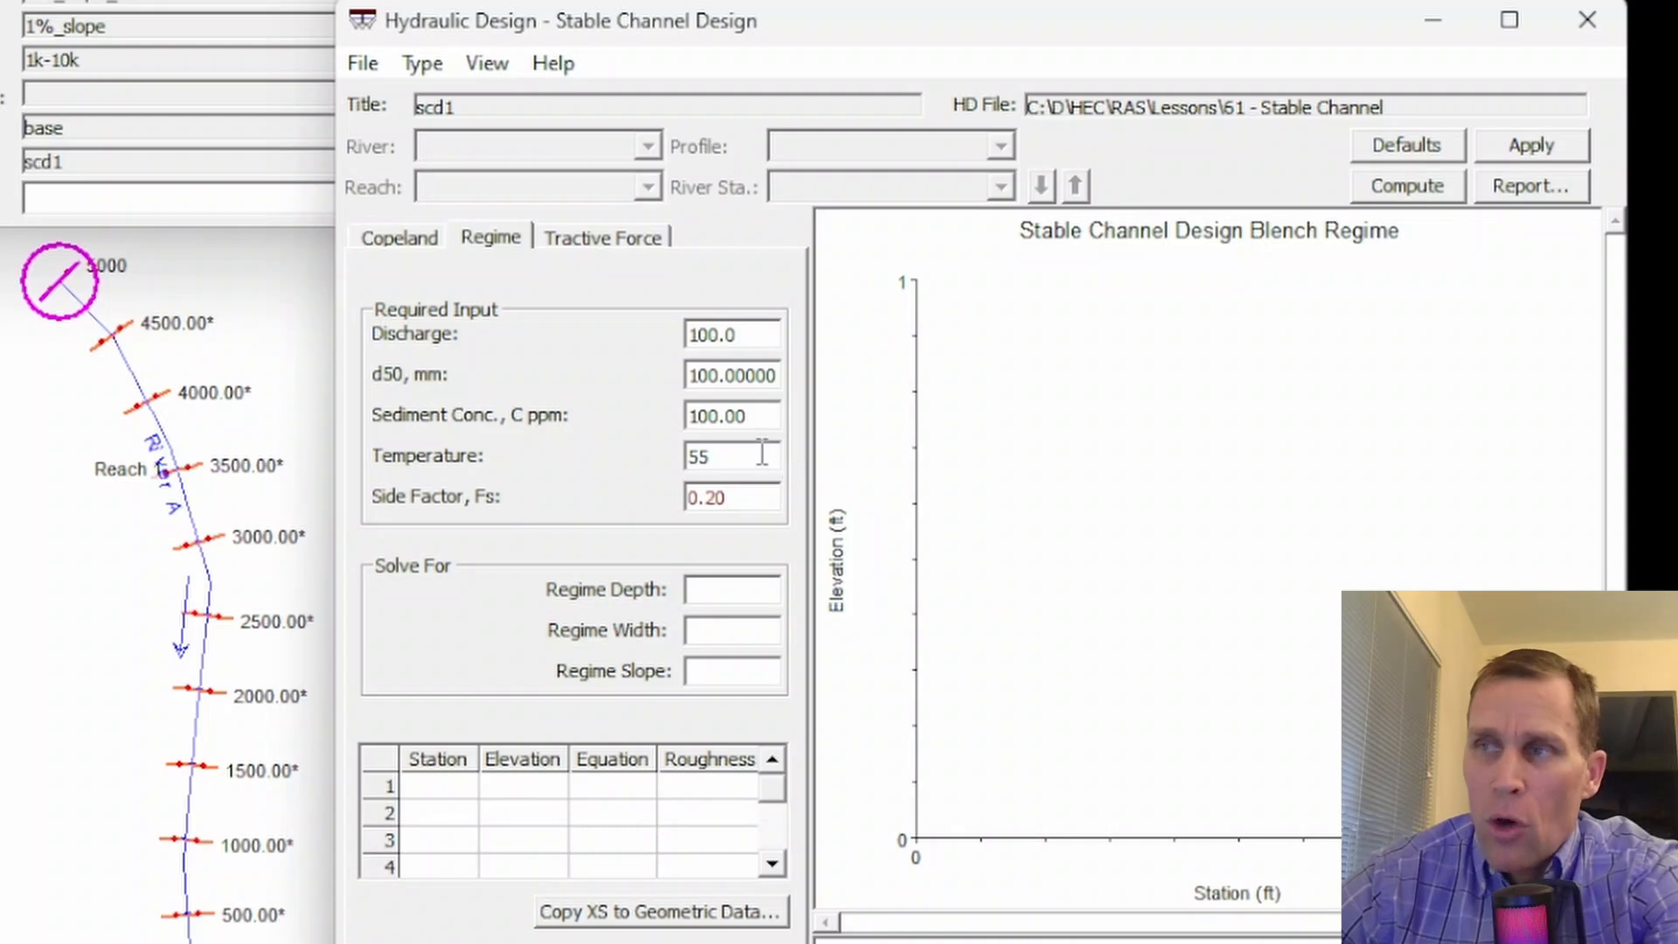
- Set the side factor to 0.30 and compute the Blench regime channel design
{"action": "key", "text": "BackSpace"}
{"action": "key", "text": "BackSpace"}
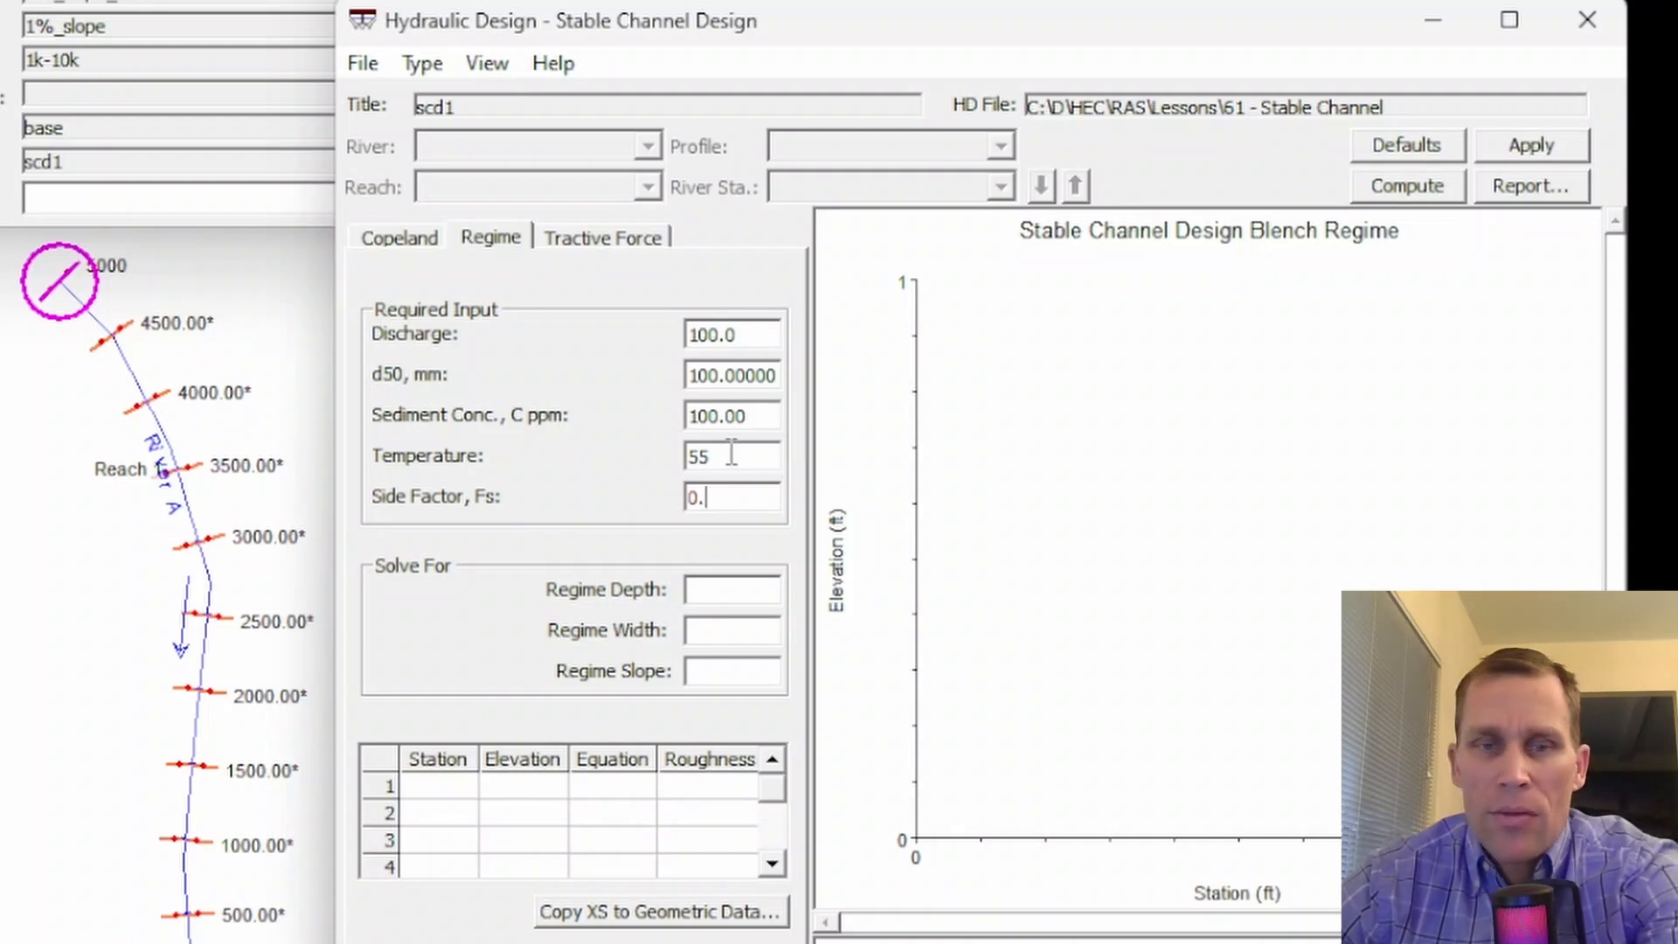
{"action": "type", "text": "30"}
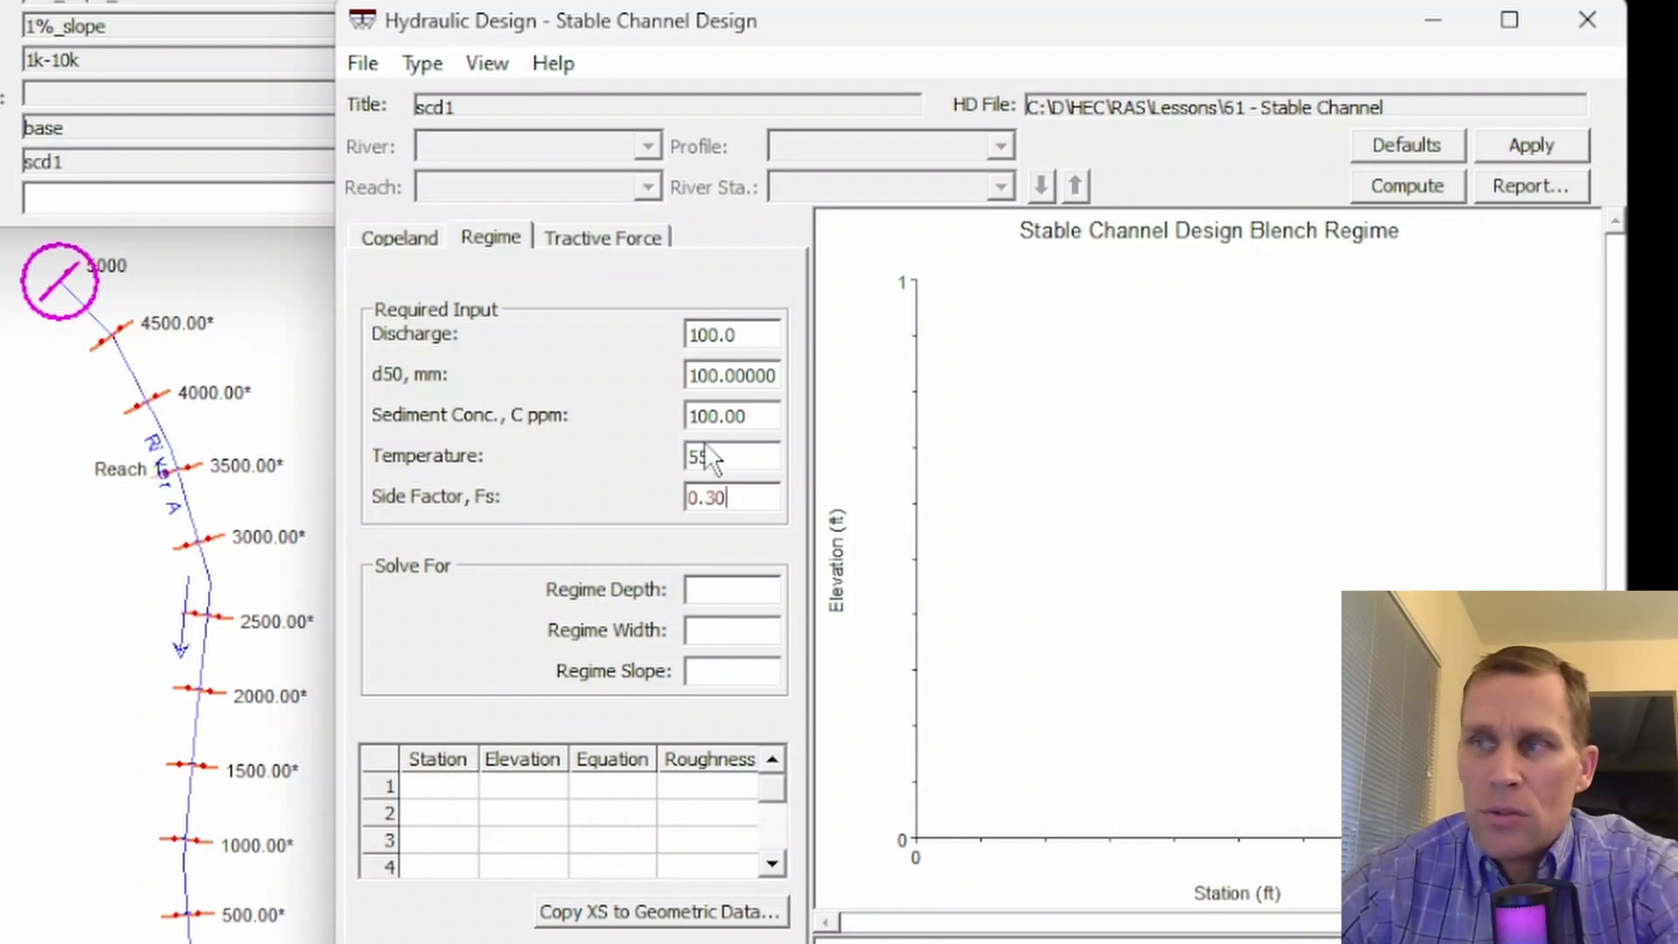
{"action": "left_click_drag", "start_coordinate": [718, 497], "coordinate": [729, 494]}
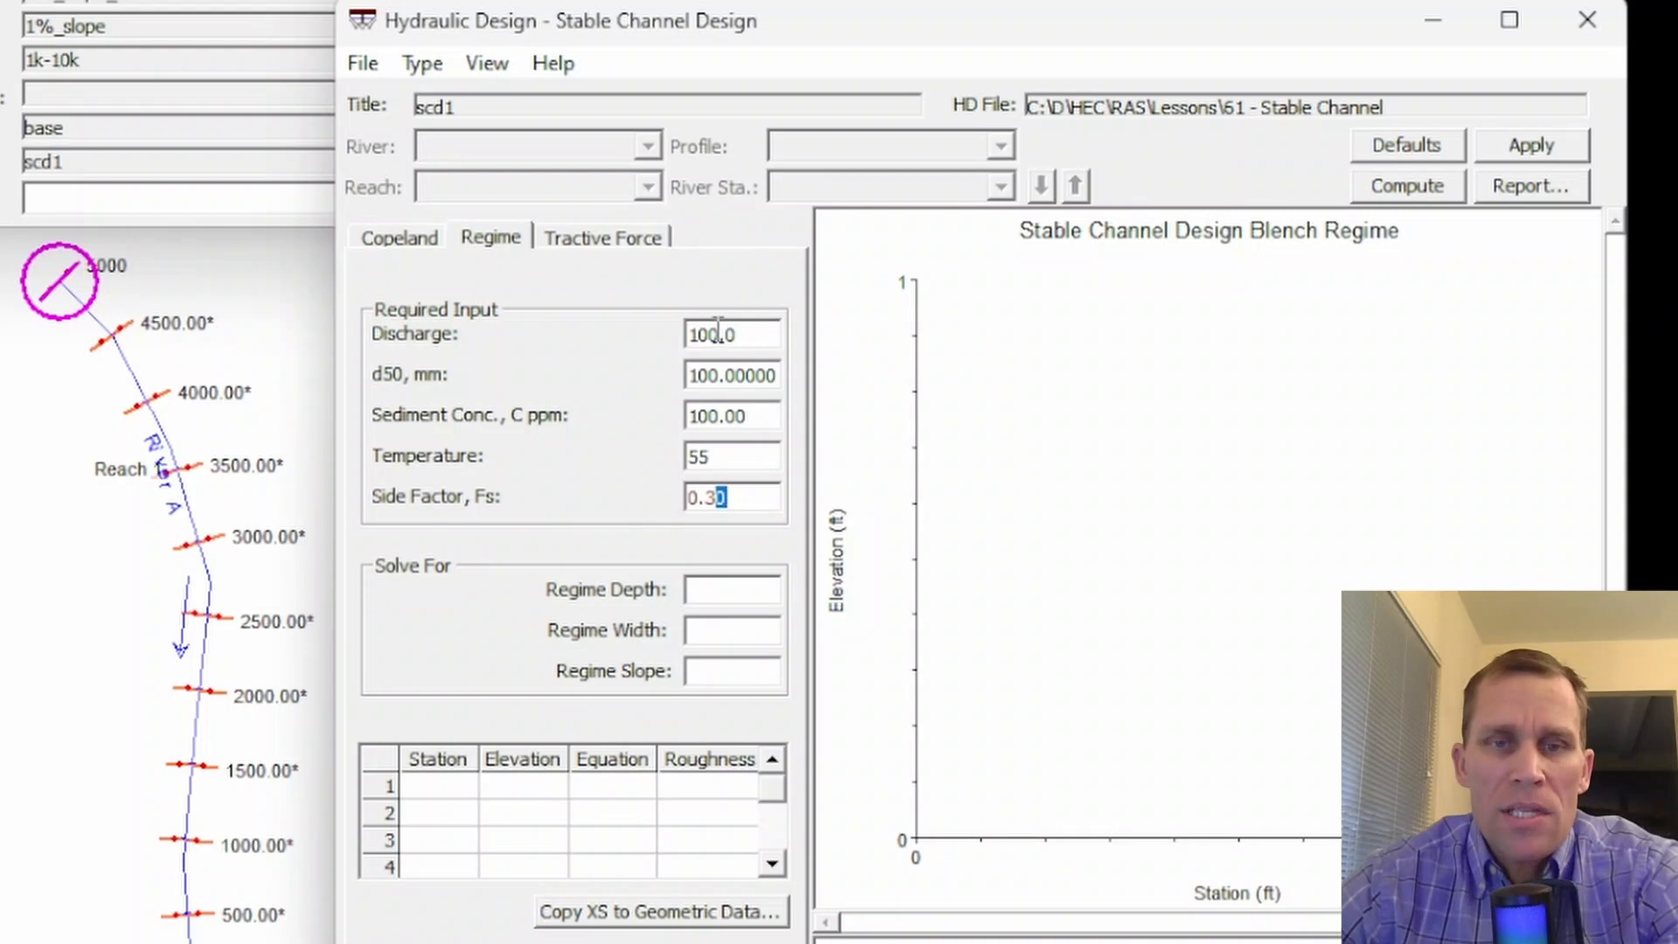
{"action": "left_click", "coordinate": [1414, 183]}
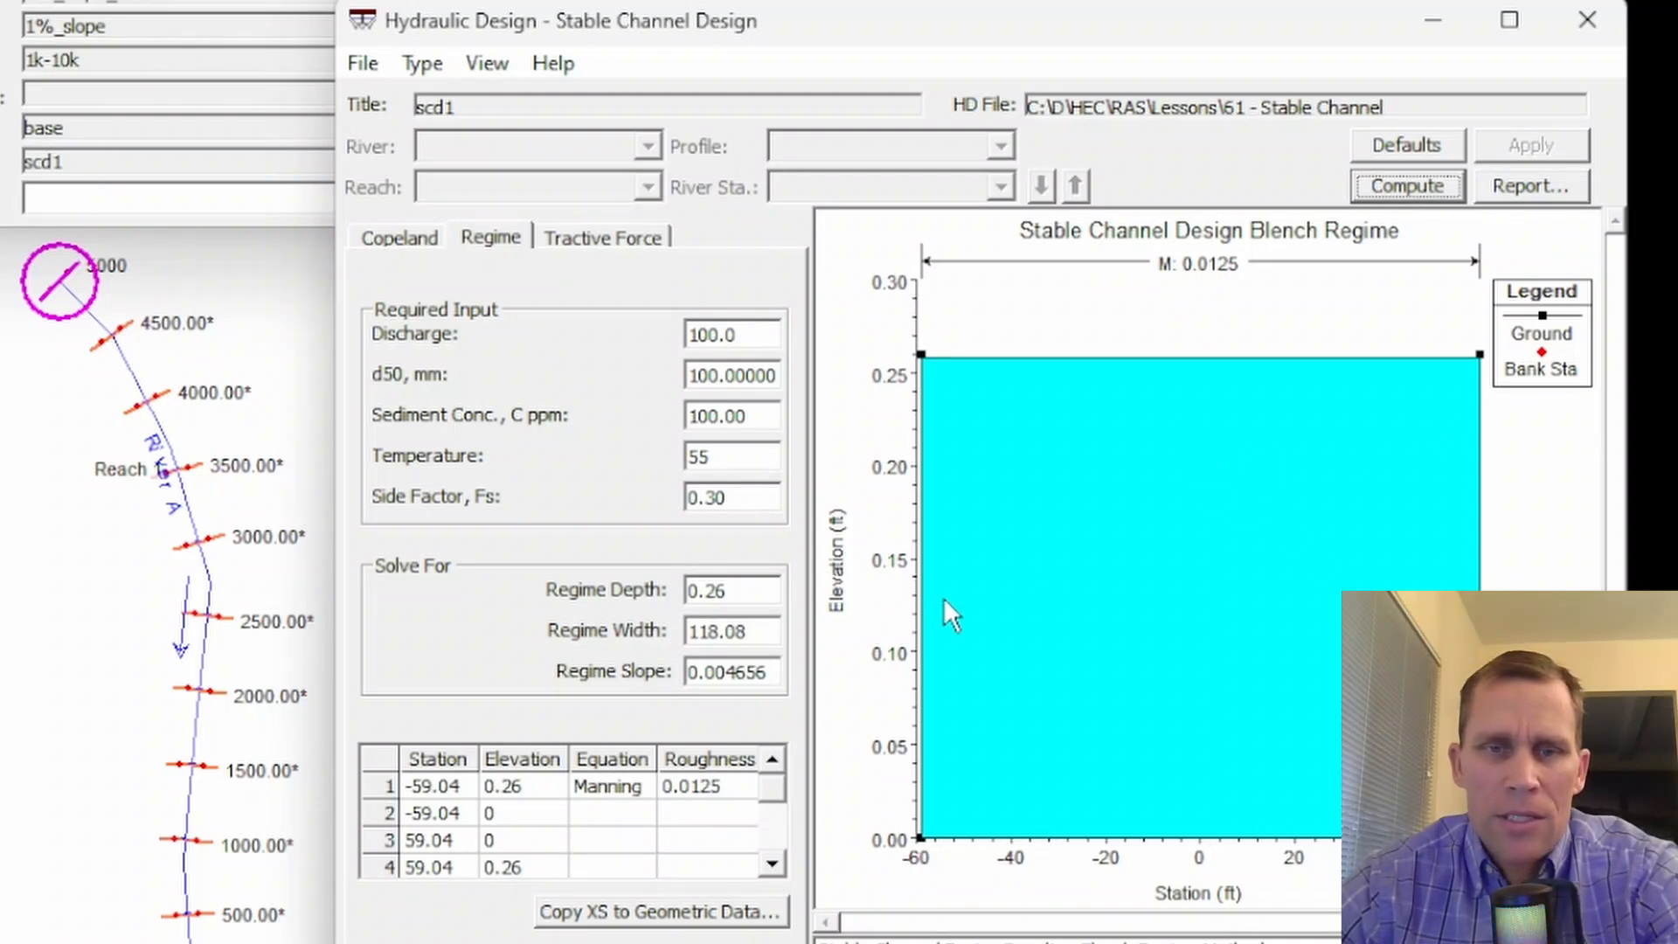
- Review the computed regime depth, width and slope
{"action": "left_click_drag", "start_coordinate": [753, 591], "coordinate": [660, 598]}
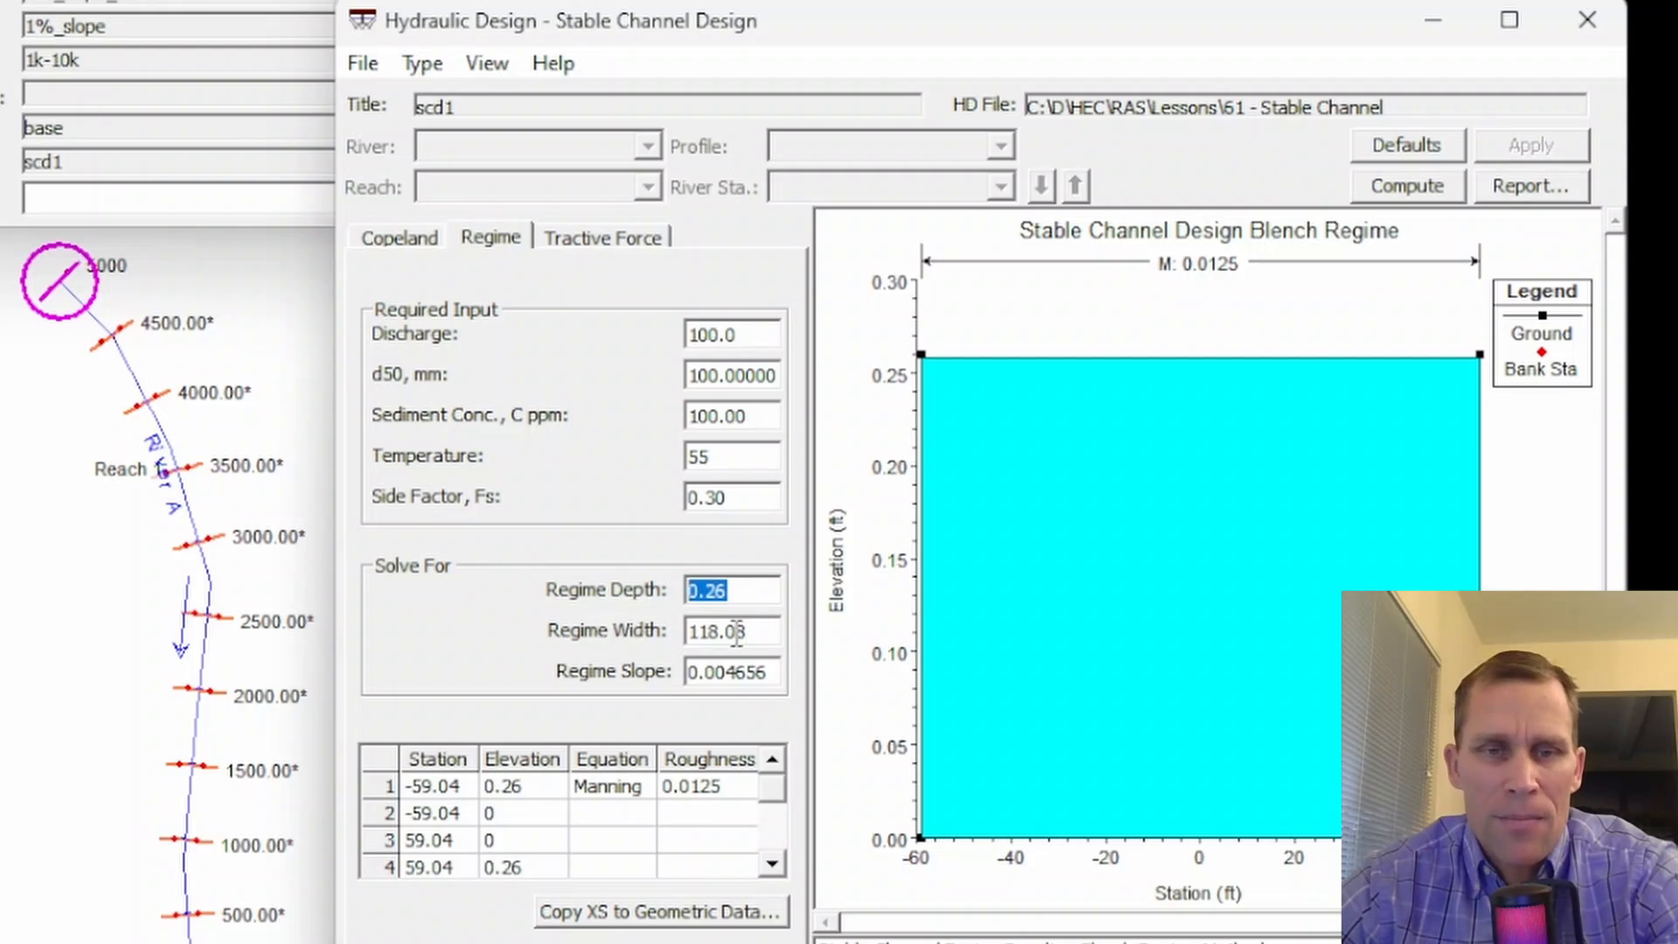
{"action": "left_click_drag", "start_coordinate": [755, 633], "coordinate": [684, 631]}
{"action": "left_click_drag", "start_coordinate": [757, 671], "coordinate": [660, 685]}
{"action": "left_click", "coordinate": [765, 668]}
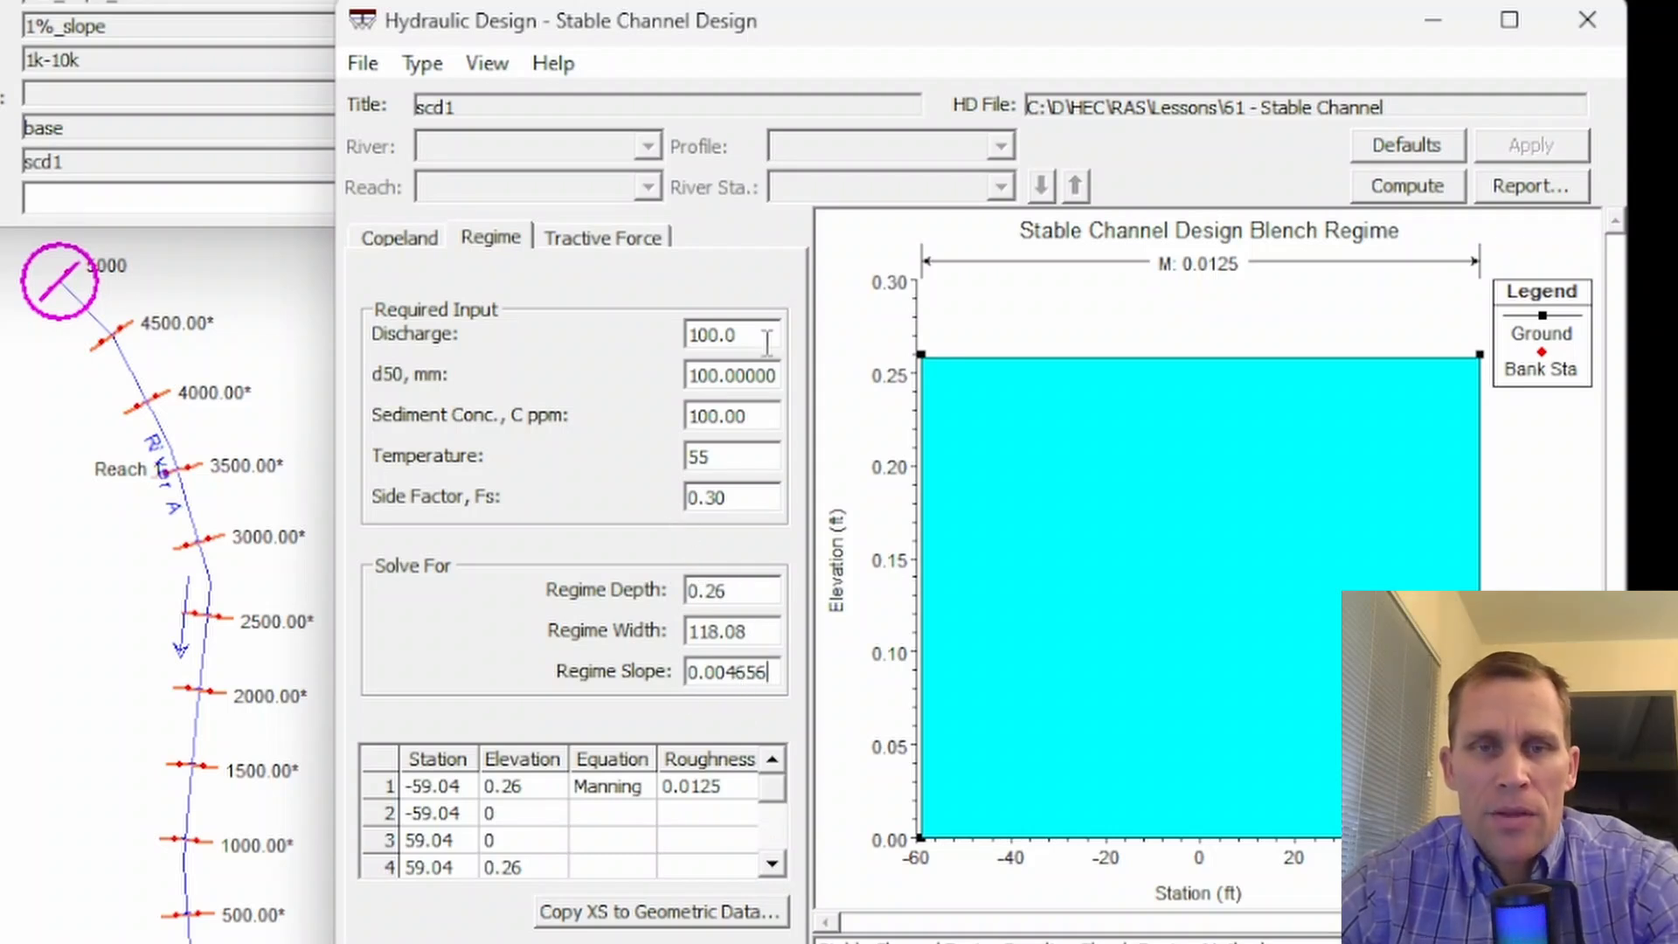
- Set the regime discharge to 200, apply the change and recompute the channel design
{"action": "left_click_drag", "start_coordinate": [757, 335], "coordinate": [648, 341]}
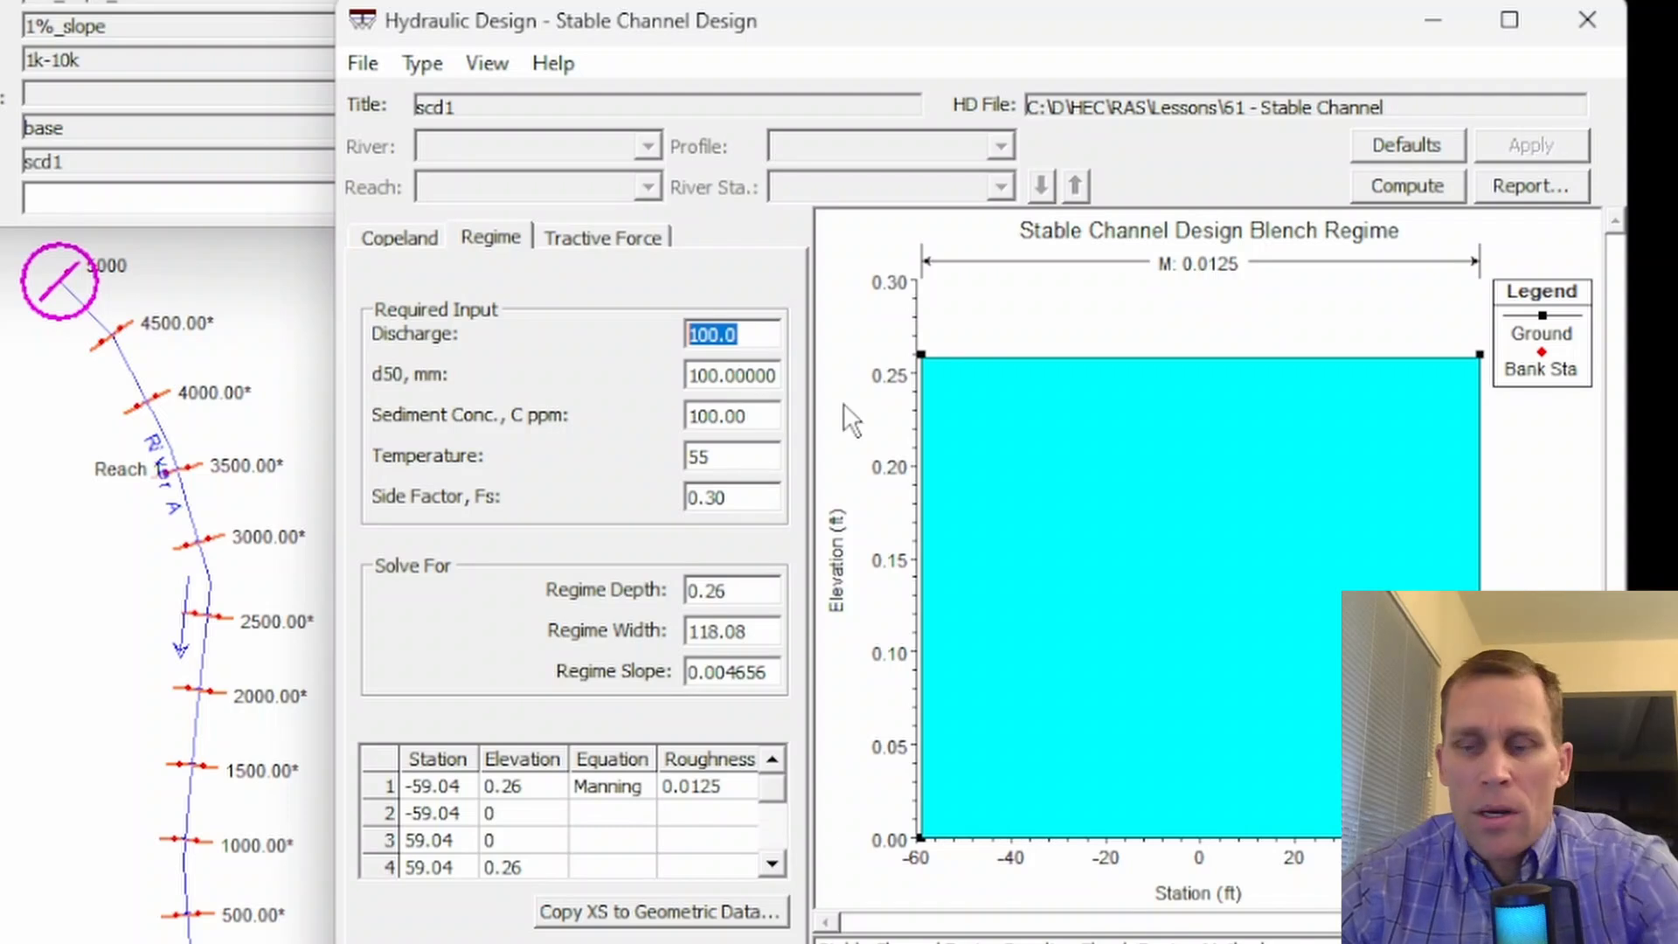
{"action": "type", "text": "200"}
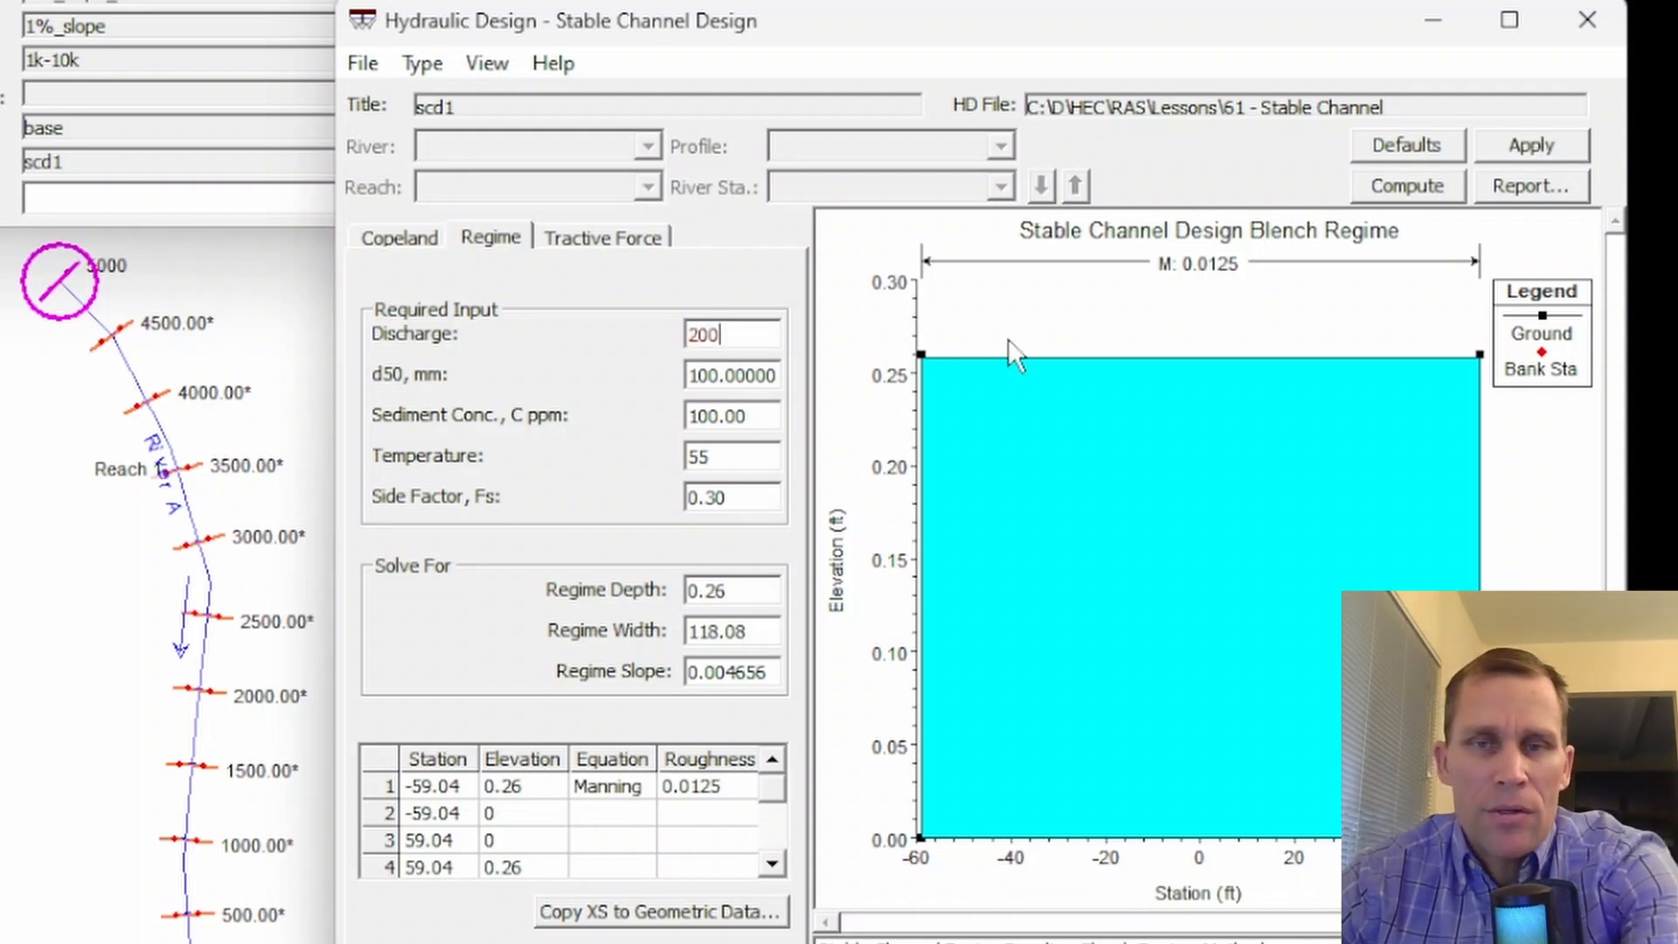
{"action": "left_click", "coordinate": [1517, 146]}
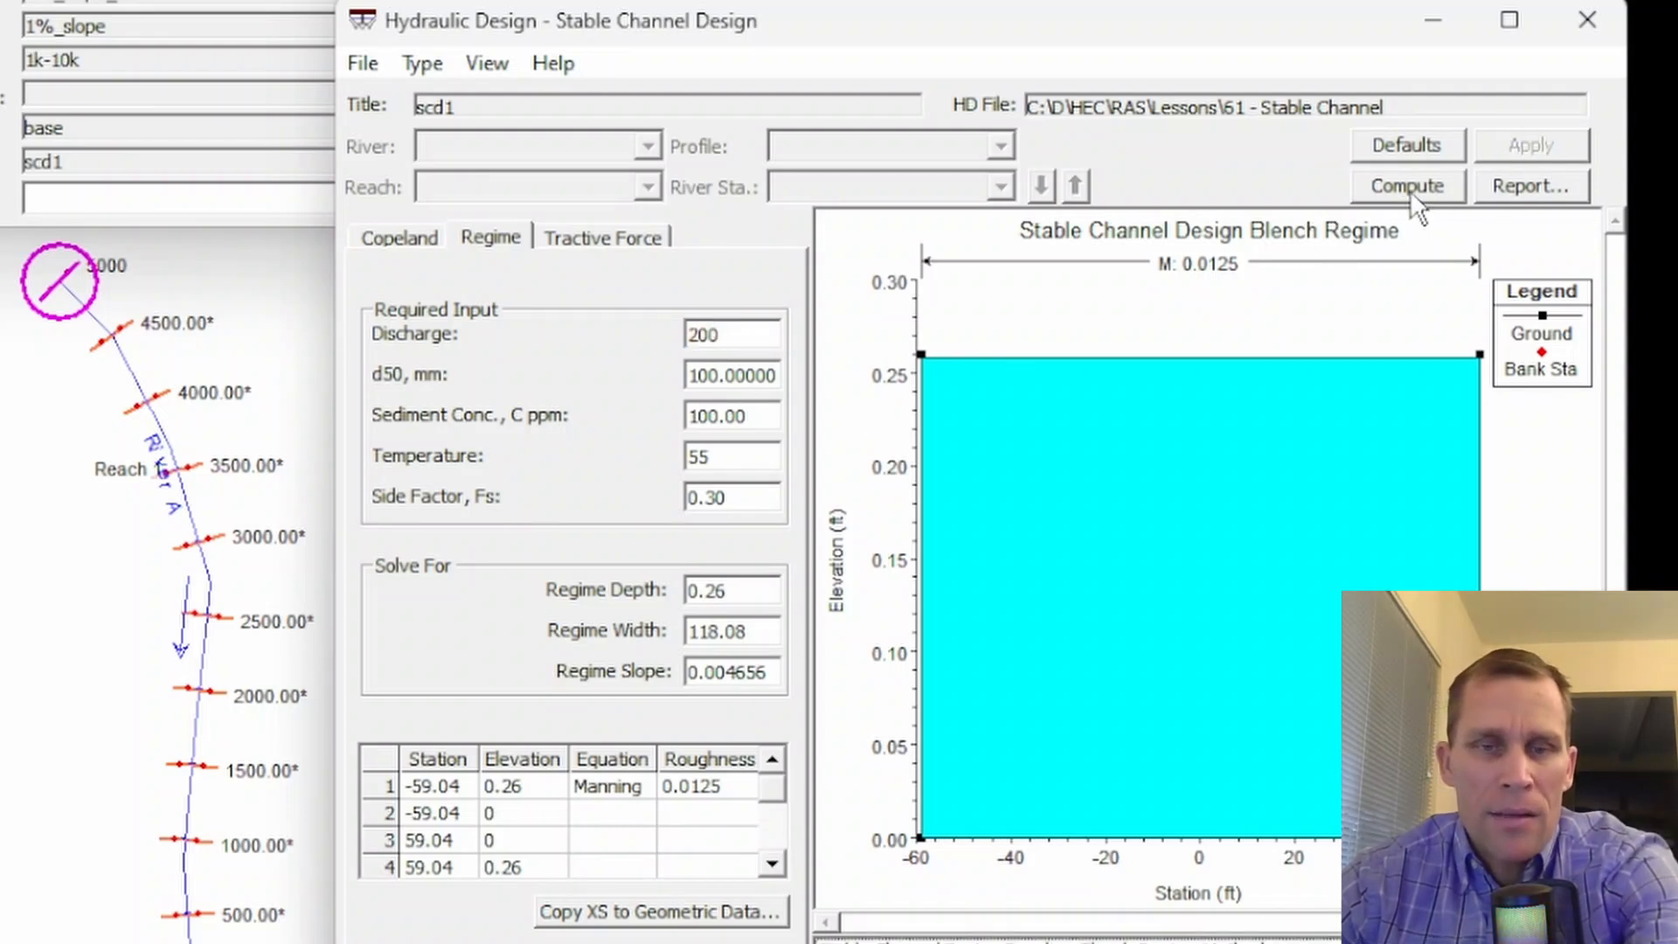
{"action": "left_click", "coordinate": [1408, 191]}
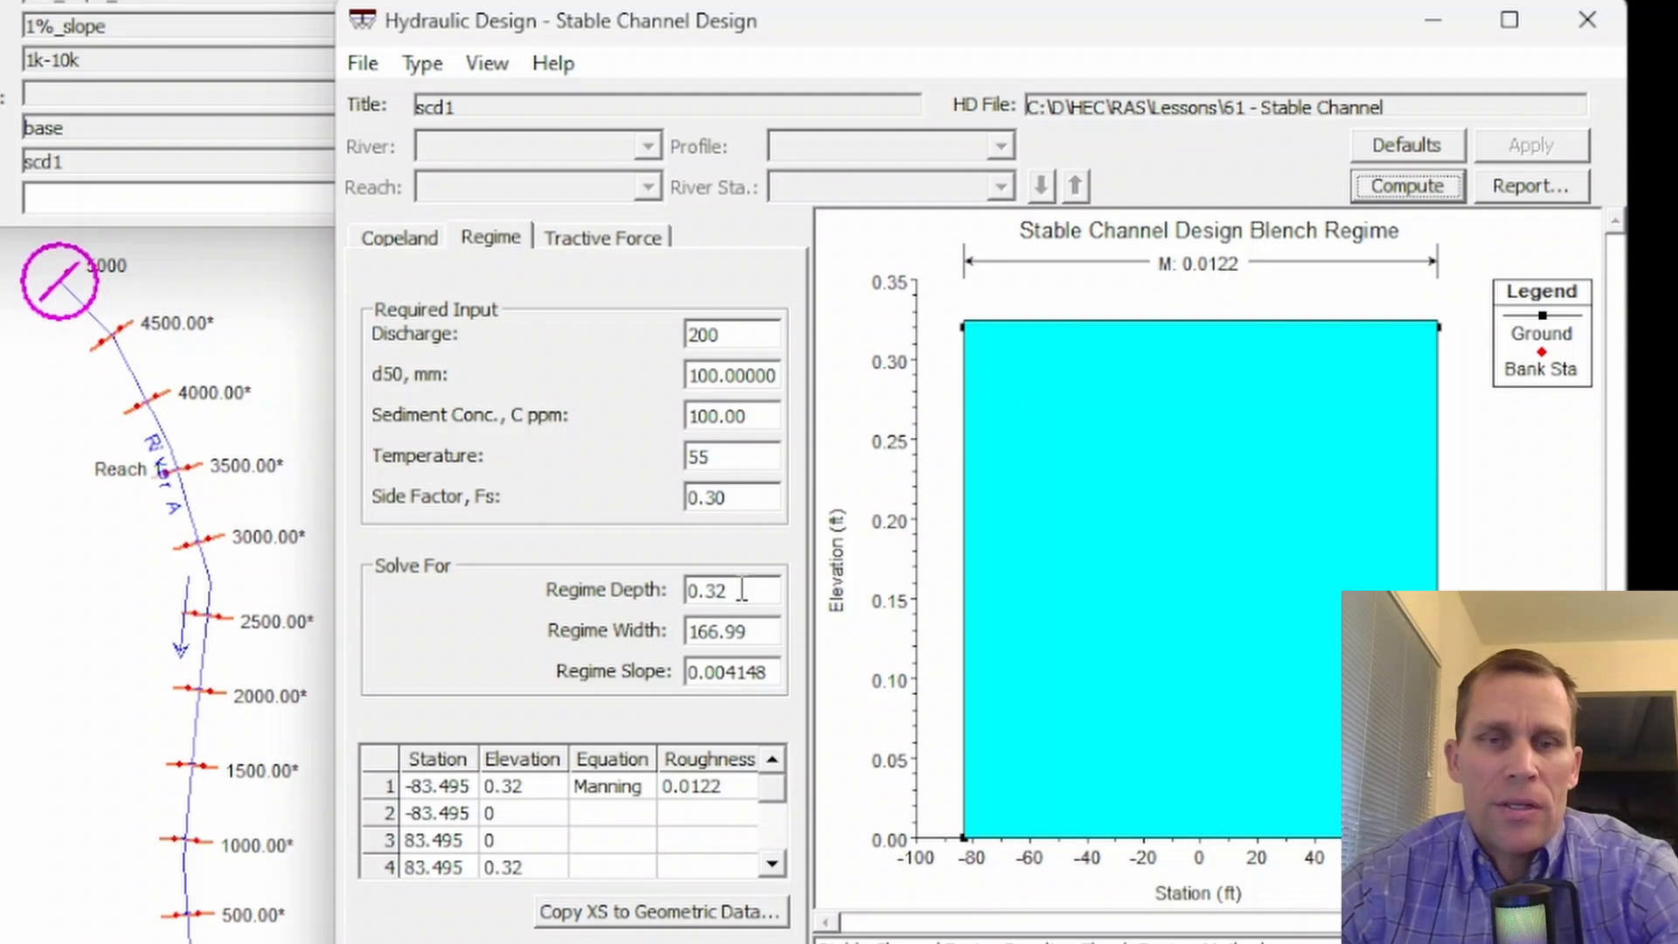
- Check the regime depth and width computed for the 200 discharge and the first elevation in the cross-section table
{"action": "left_click_drag", "start_coordinate": [741, 590], "coordinate": [657, 599]}
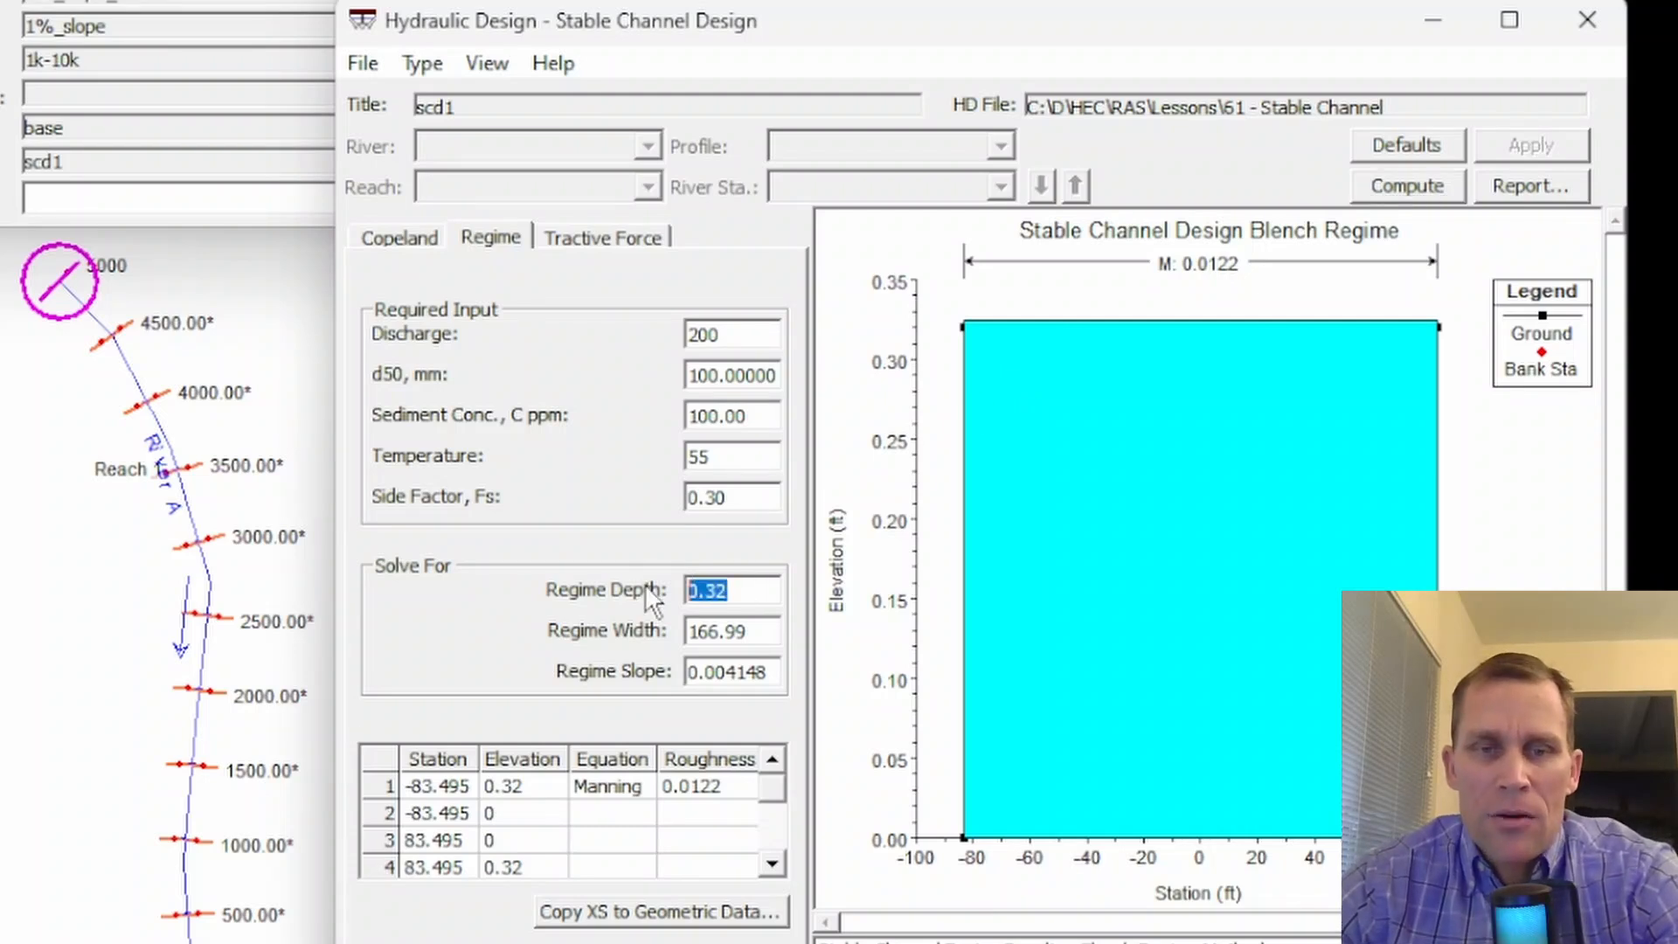
{"action": "left_click_drag", "start_coordinate": [747, 627], "coordinate": [664, 629]}
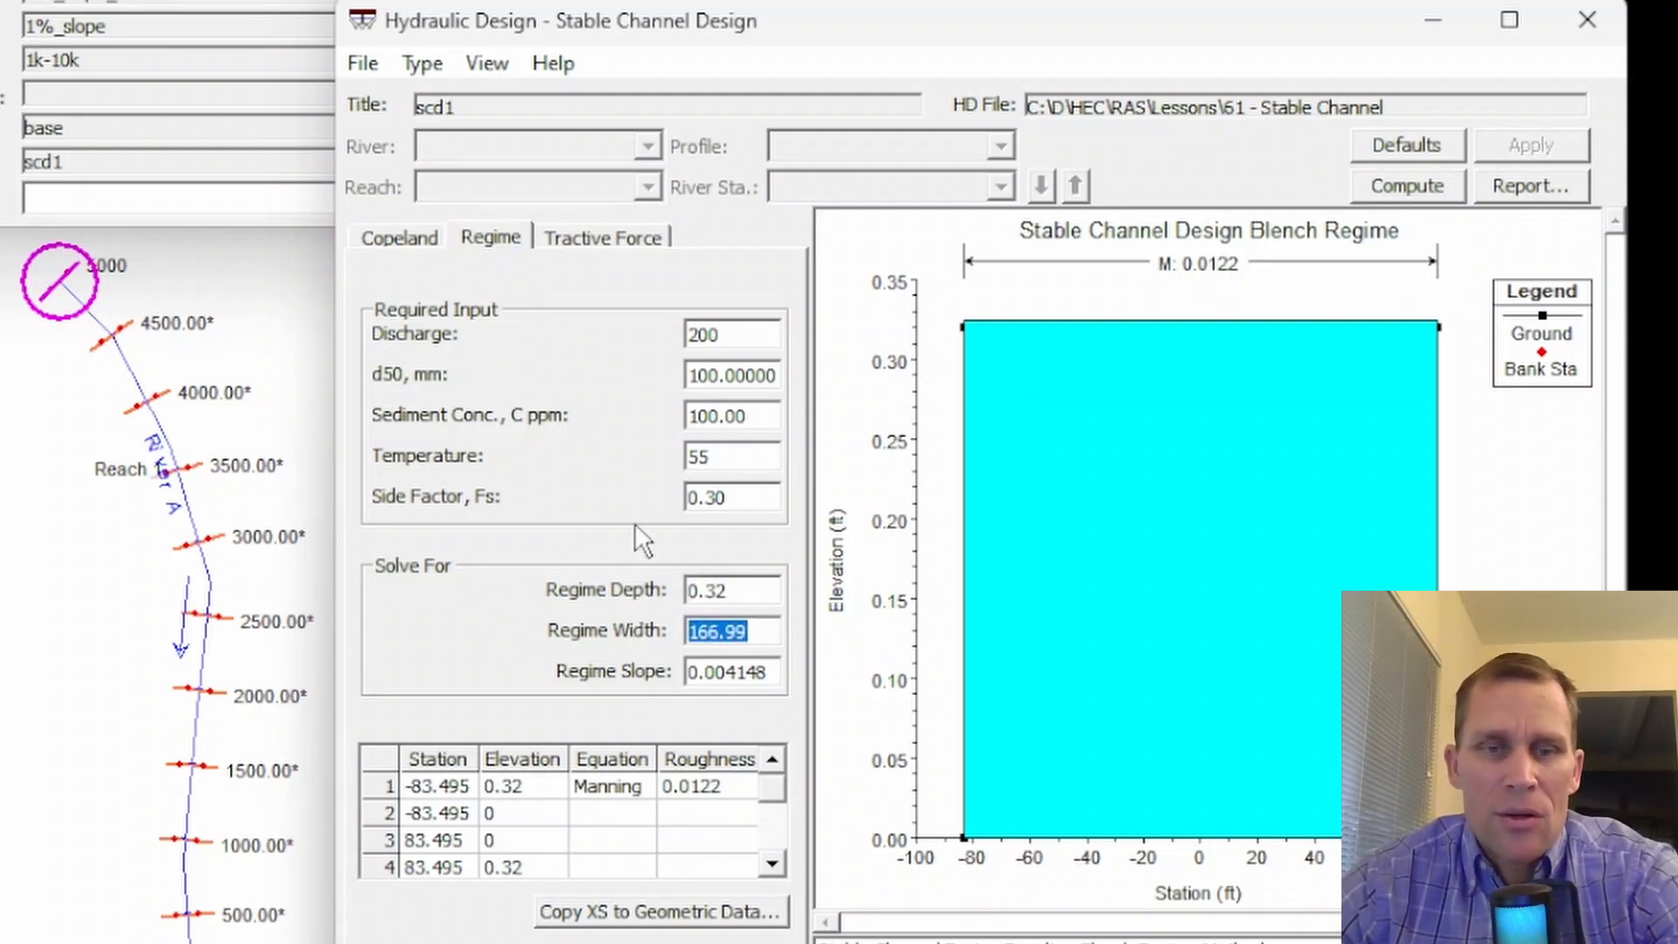
{"action": "left_click", "coordinate": [512, 784]}
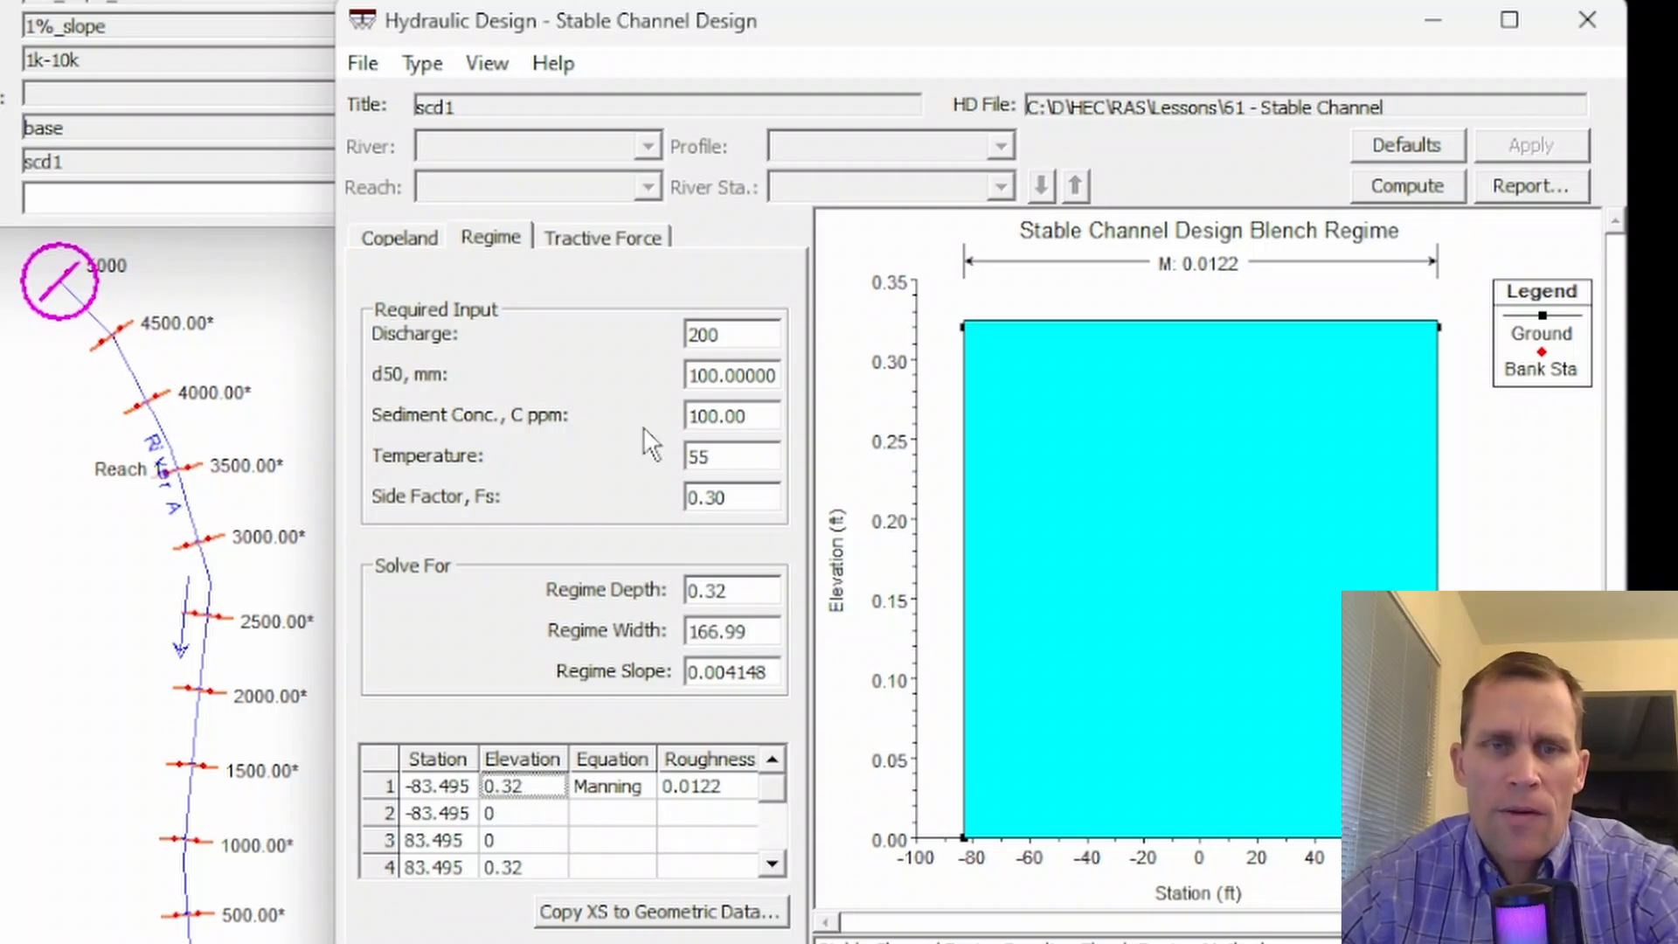
- Set the regime sediment concentration to 500 ppm, apply the change and recompute the channel design
{"action": "left_click_drag", "start_coordinate": [757, 424], "coordinate": [603, 441]}
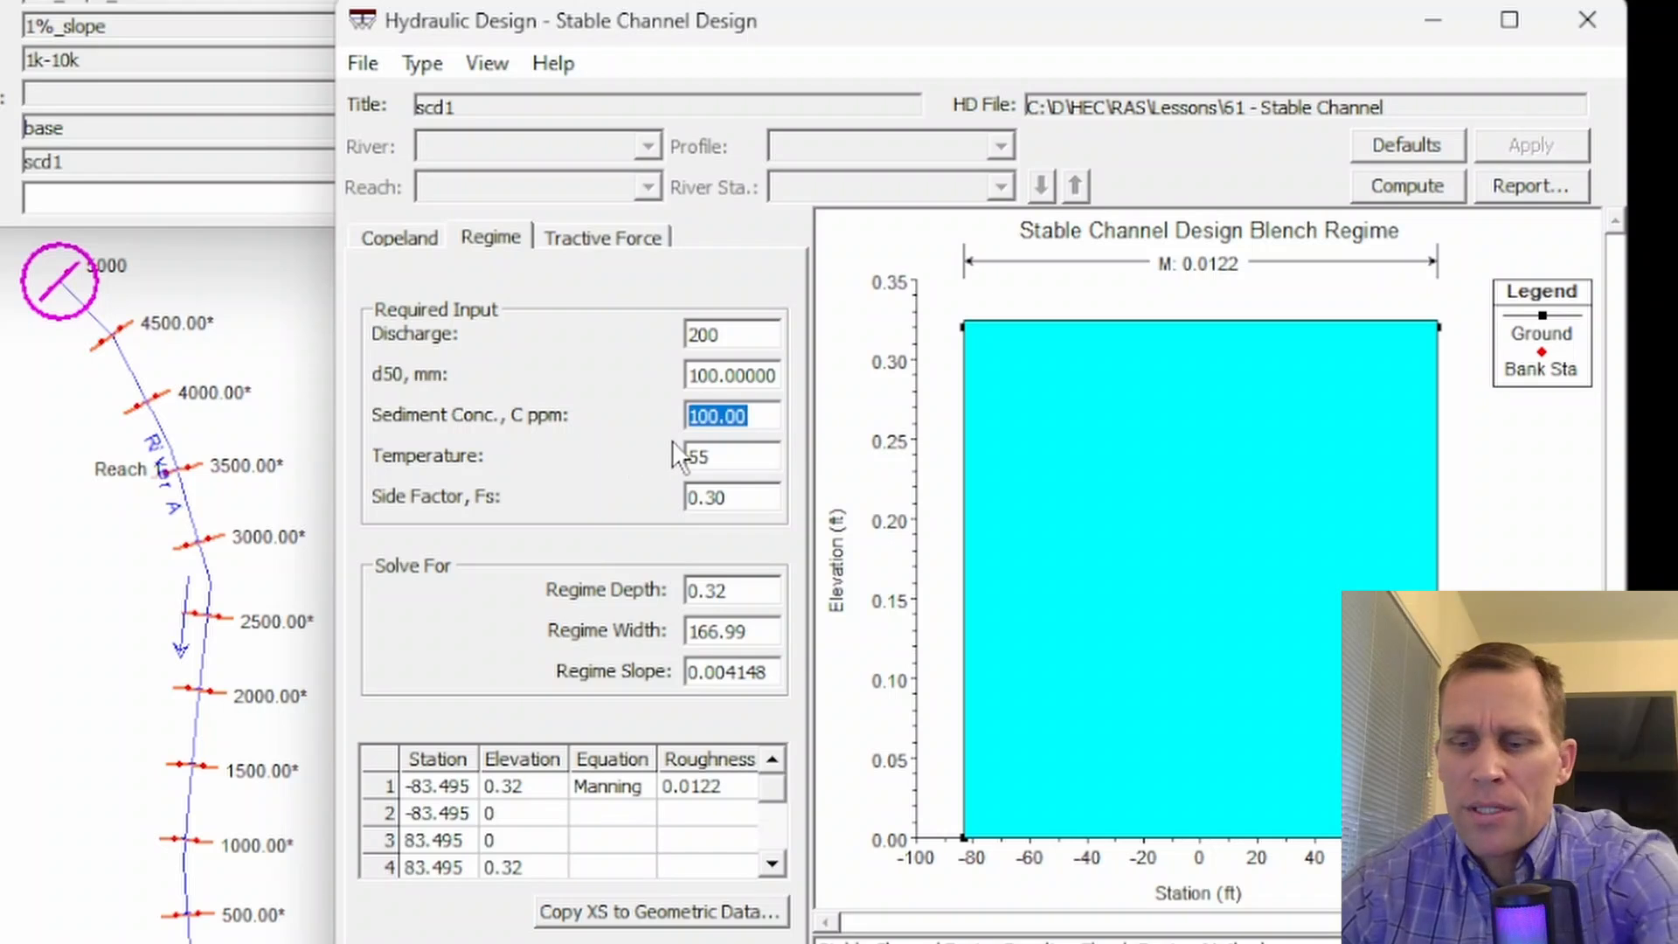
{"action": "type", "text": "500"}
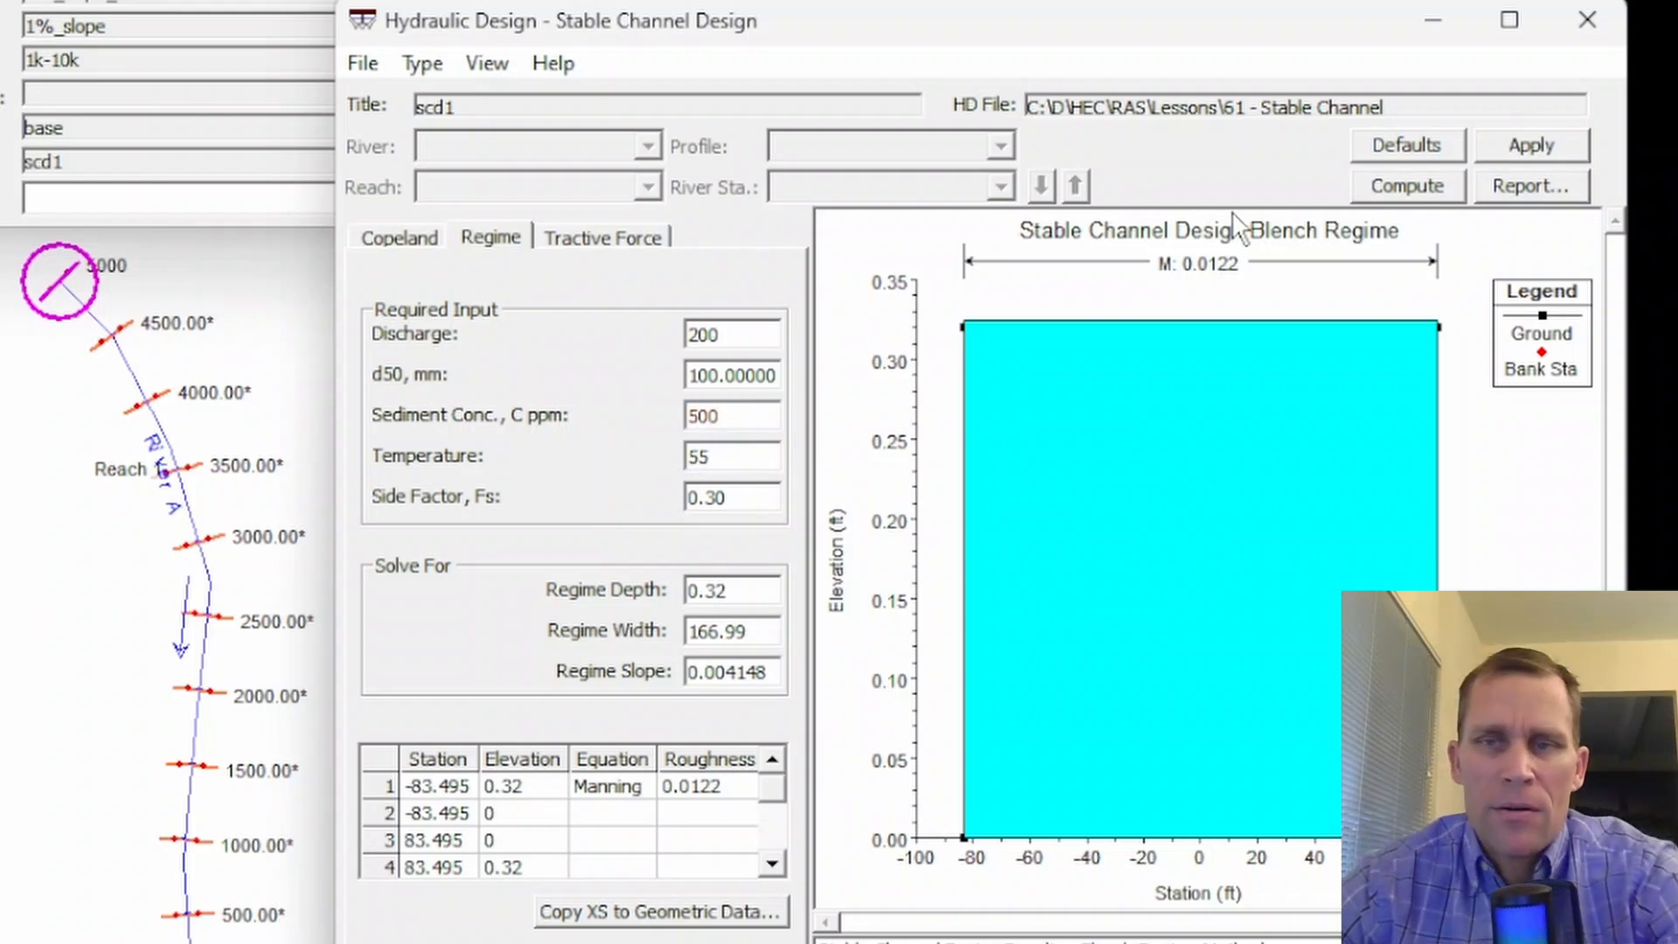
{"action": "left_click", "coordinate": [1504, 146]}
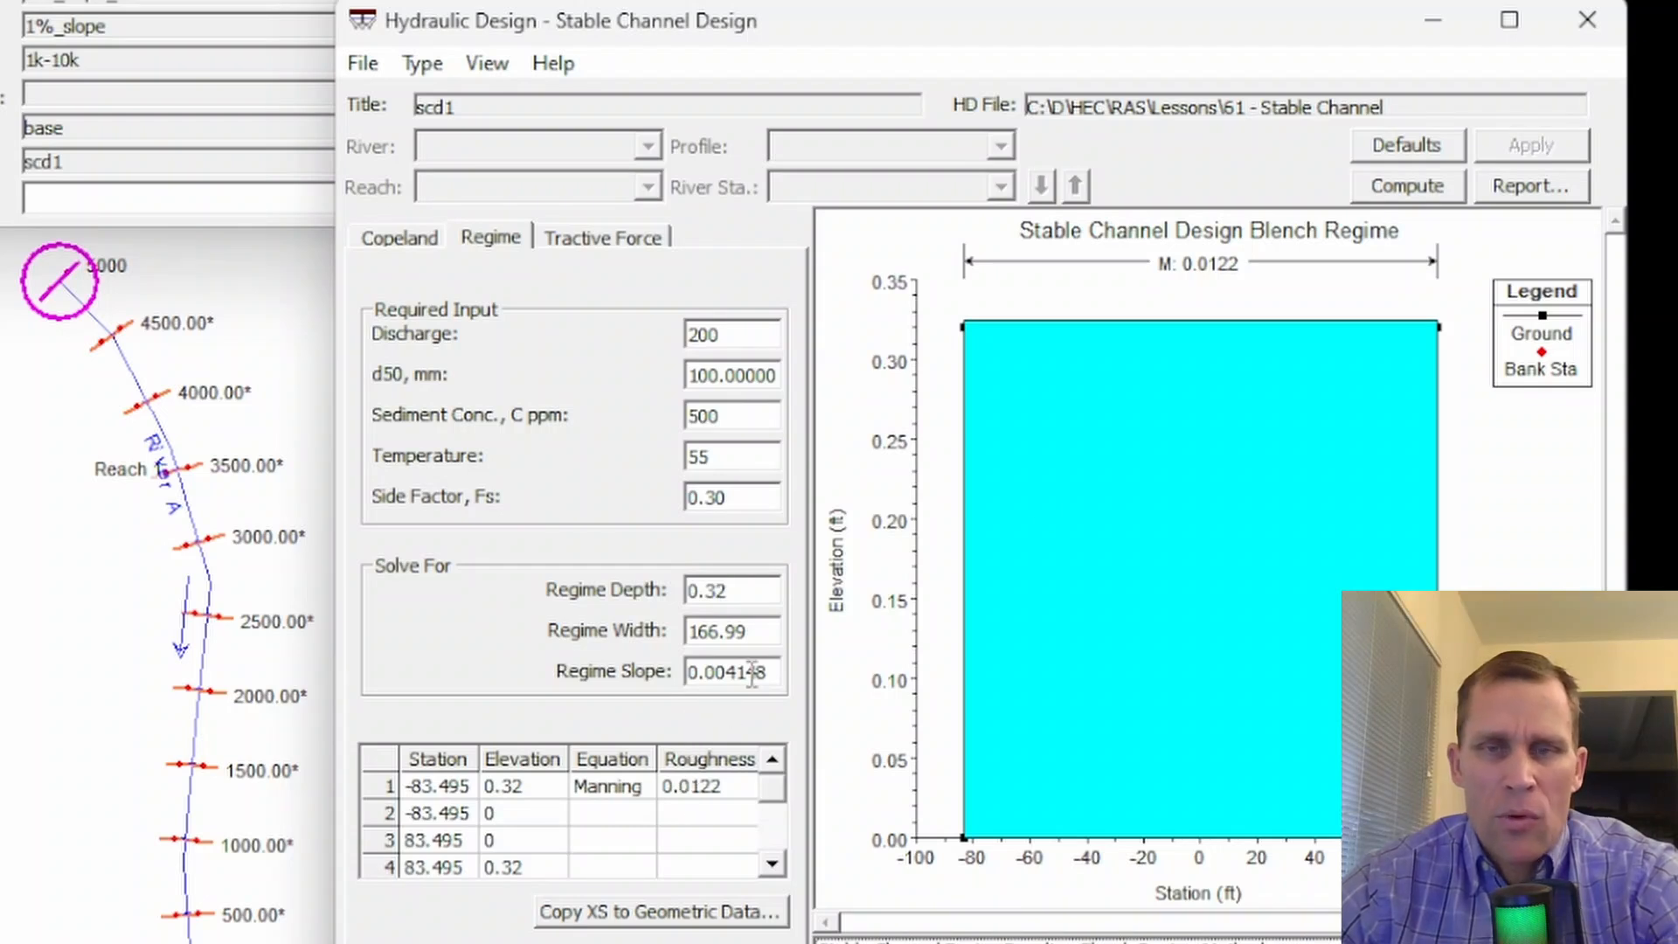
{"action": "left_click", "coordinate": [1401, 189]}
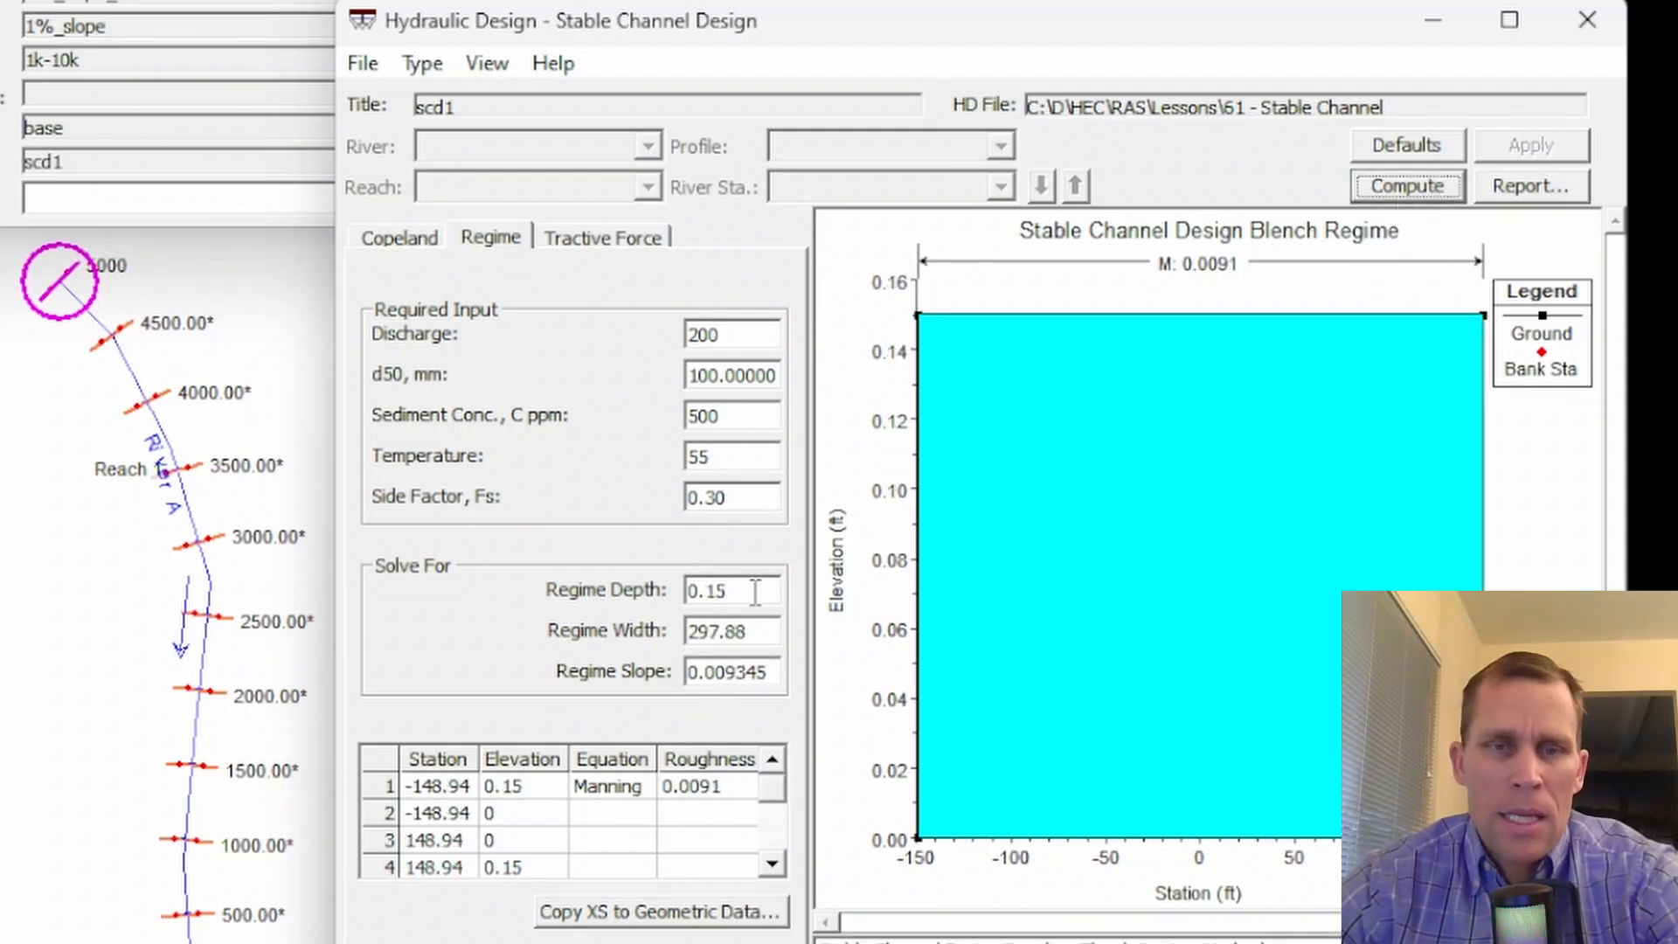
- Check the regime depth and slope computed for the 500 ppm sediment concentration
{"action": "left_click_drag", "start_coordinate": [749, 592], "coordinate": [665, 595]}
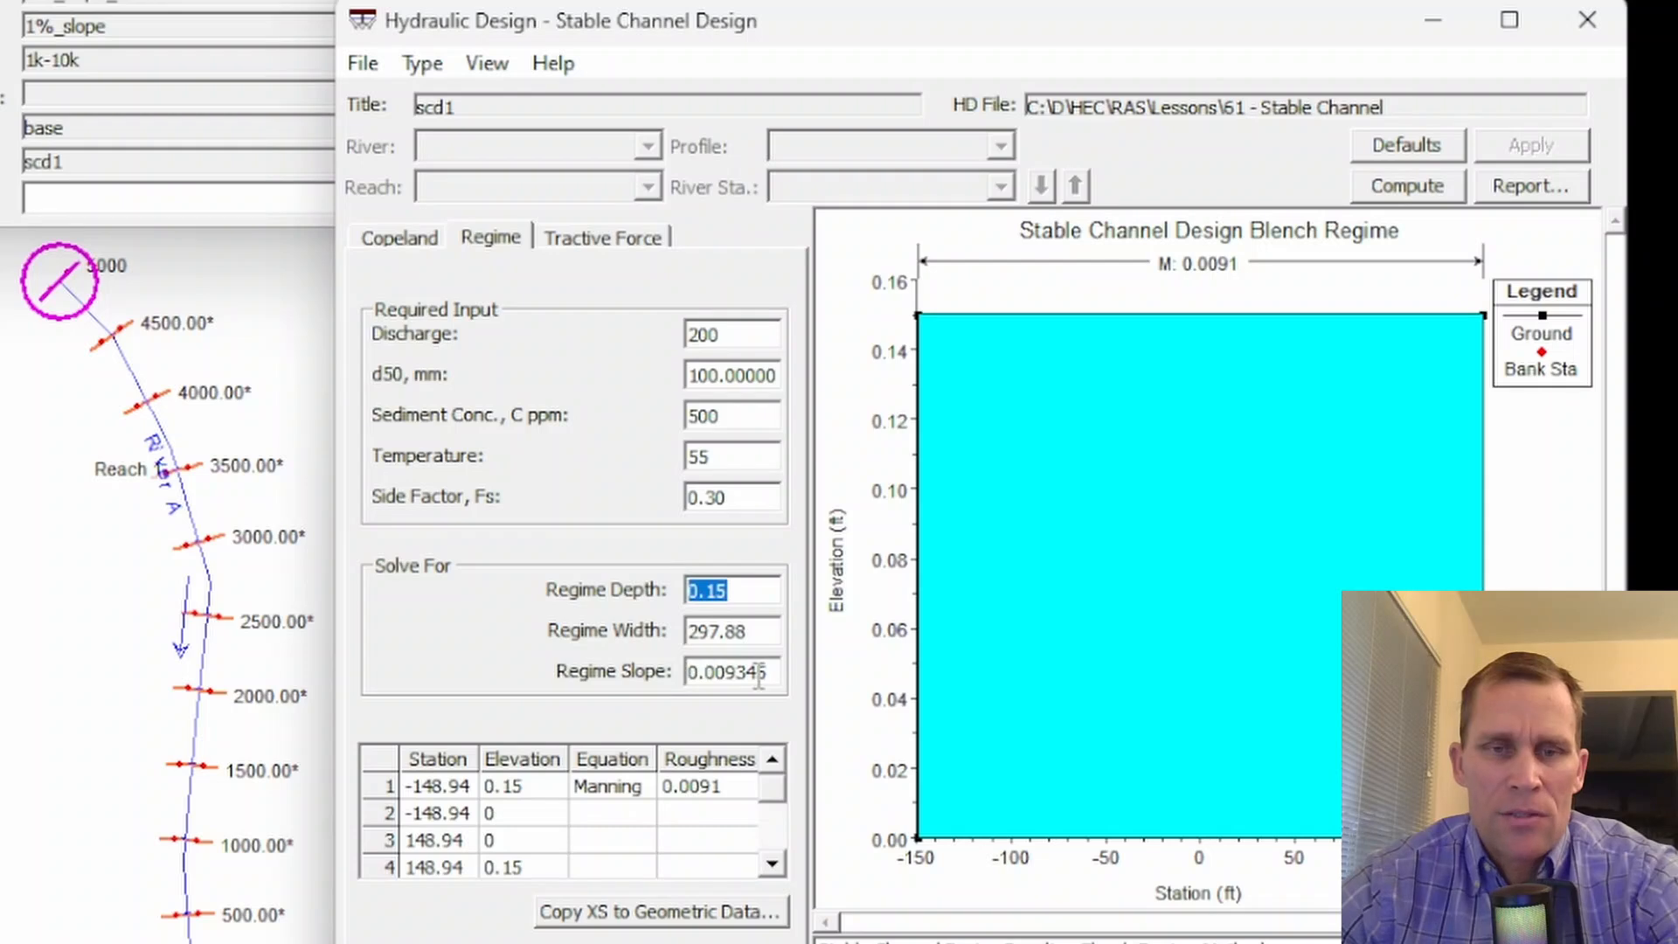
{"action": "left_click_drag", "start_coordinate": [774, 674], "coordinate": [665, 681]}
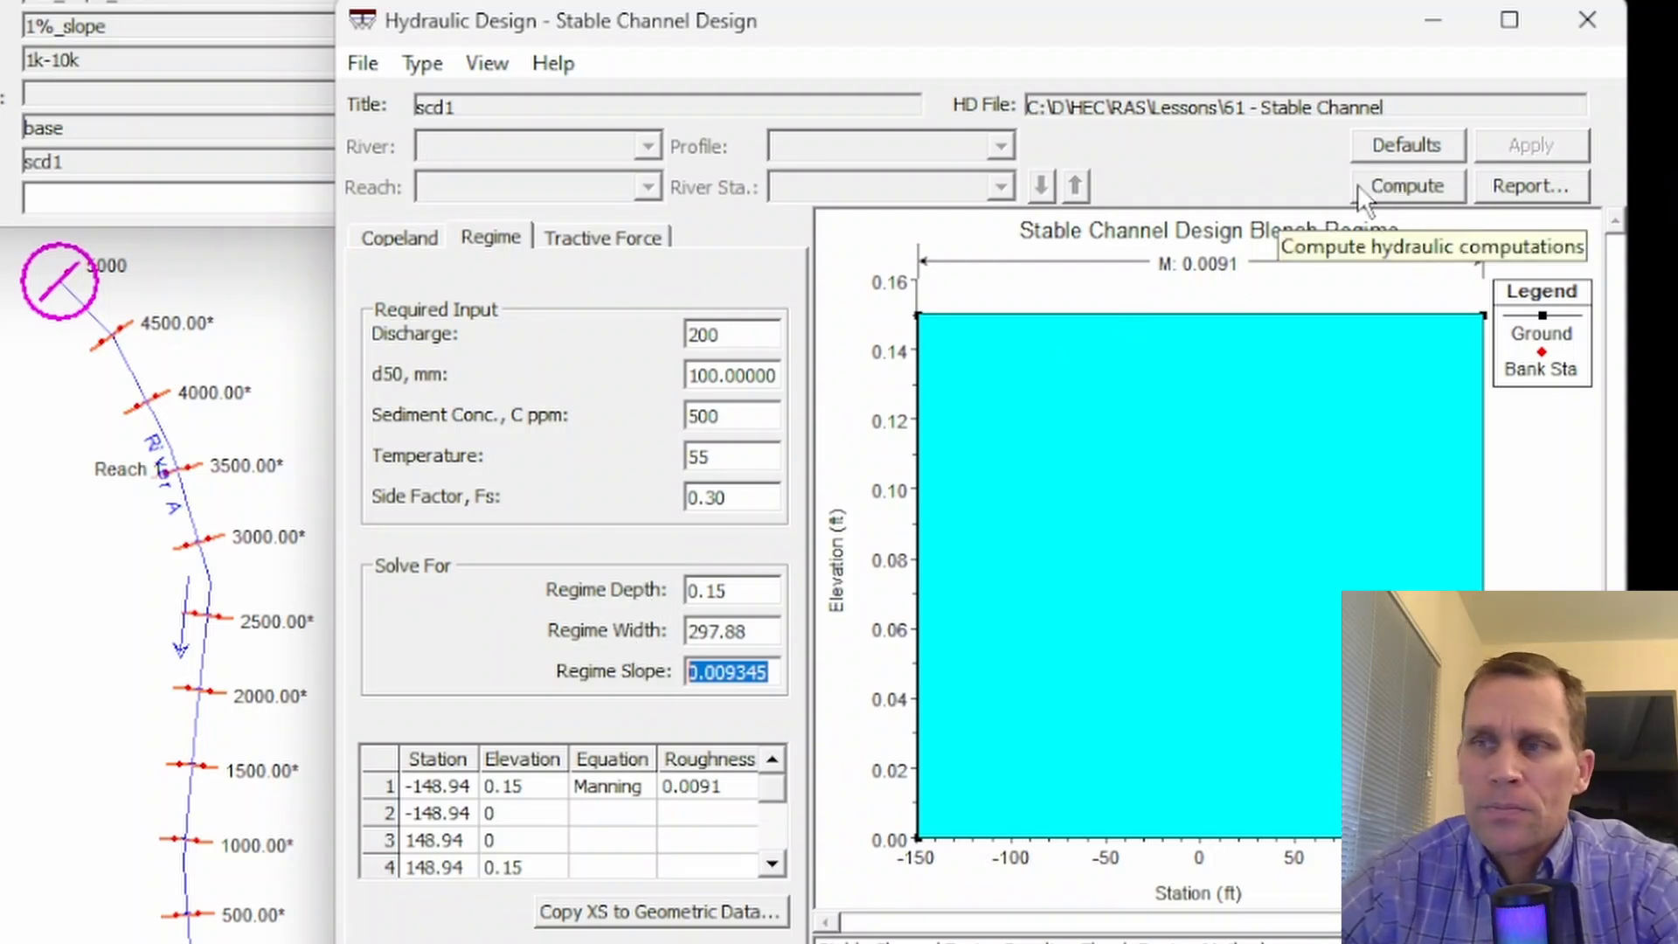
- Switch to the Tractive Force method and review its discharge, temperature, angle of repose and both side slope inputs
{"action": "left_click", "coordinate": [590, 233]}
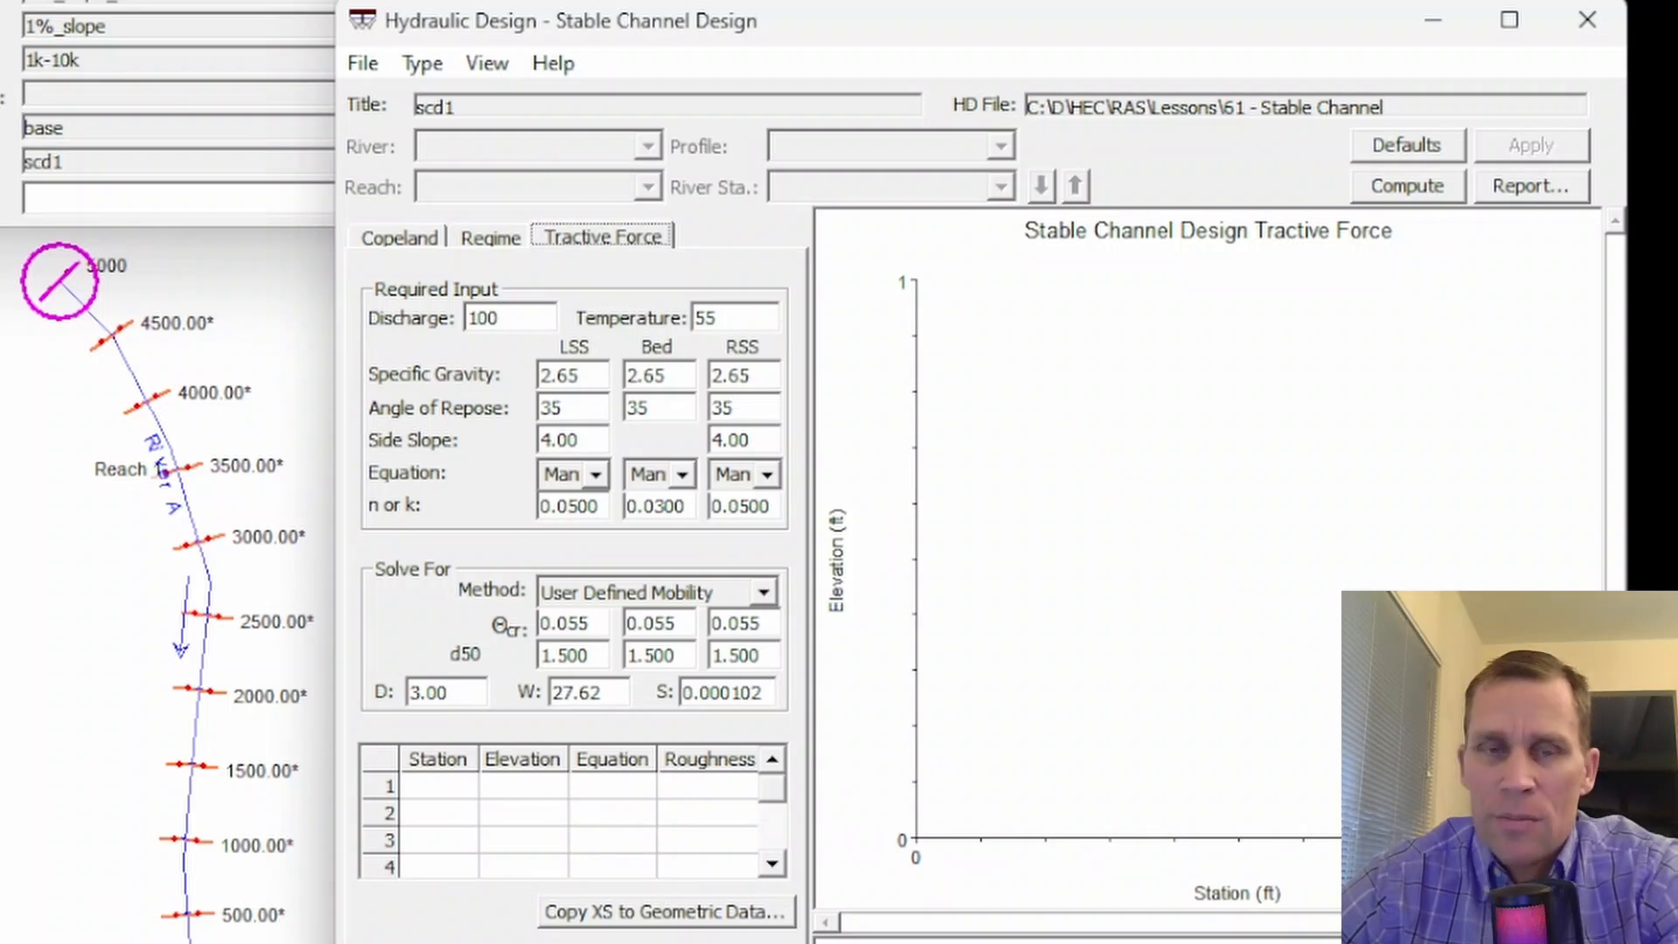
{"action": "key", "text": "Tab"}
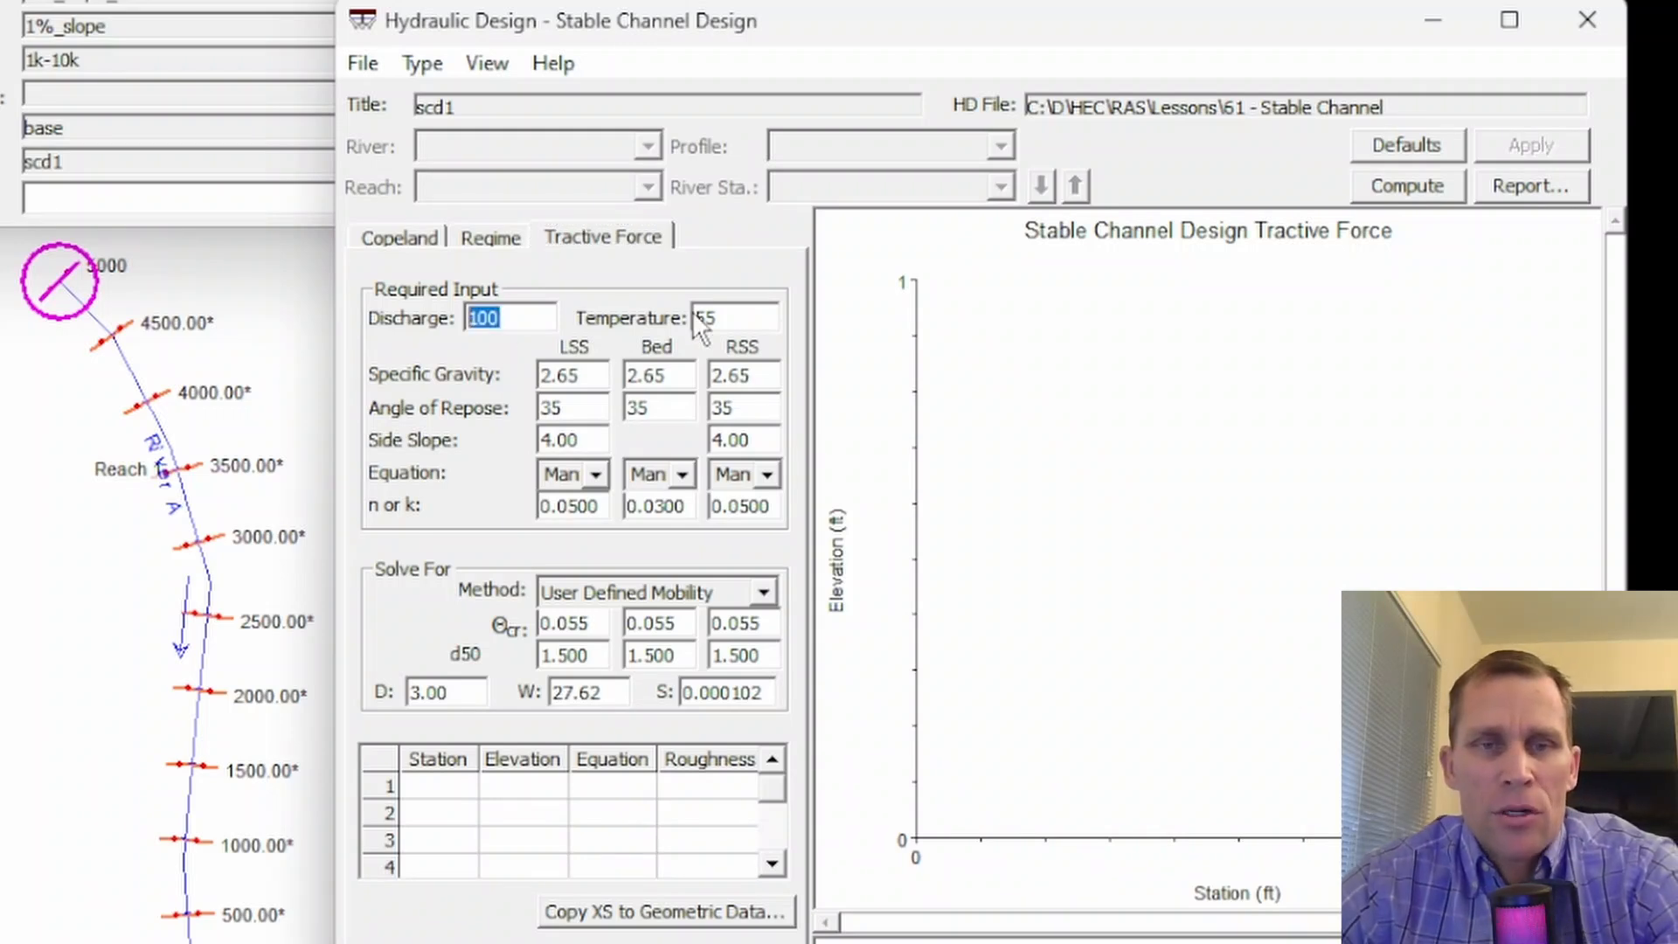
{"action": "key", "text": "Tab"}
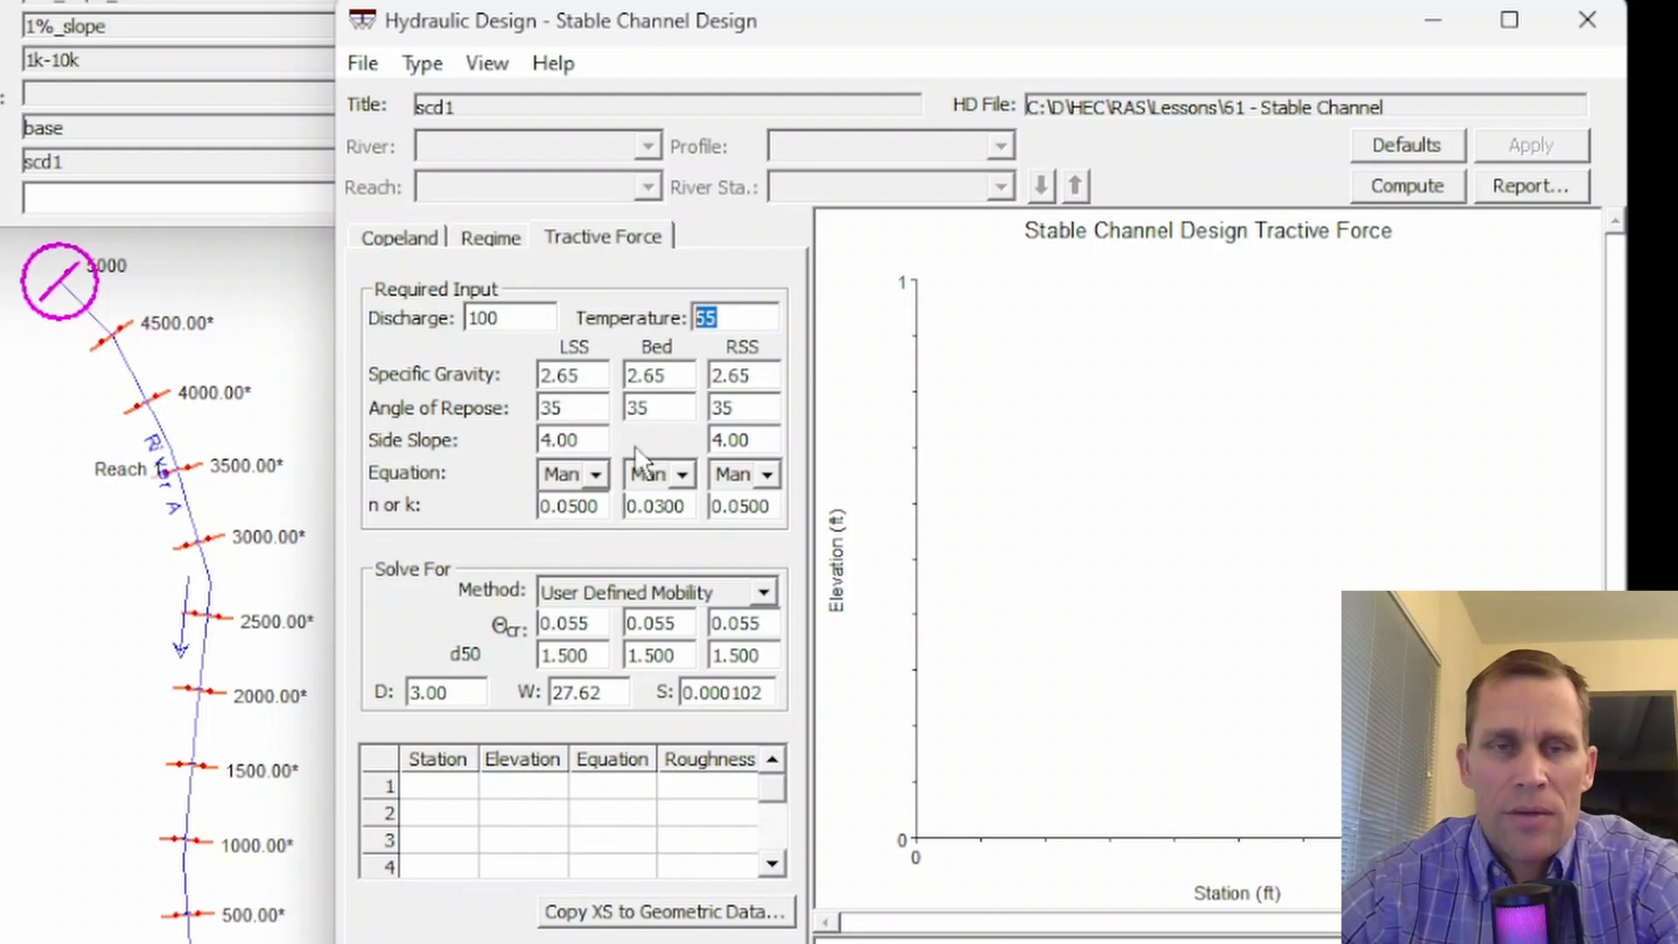
{"action": "left_click", "coordinate": [582, 408]}
{"action": "left_click", "coordinate": [584, 408]}
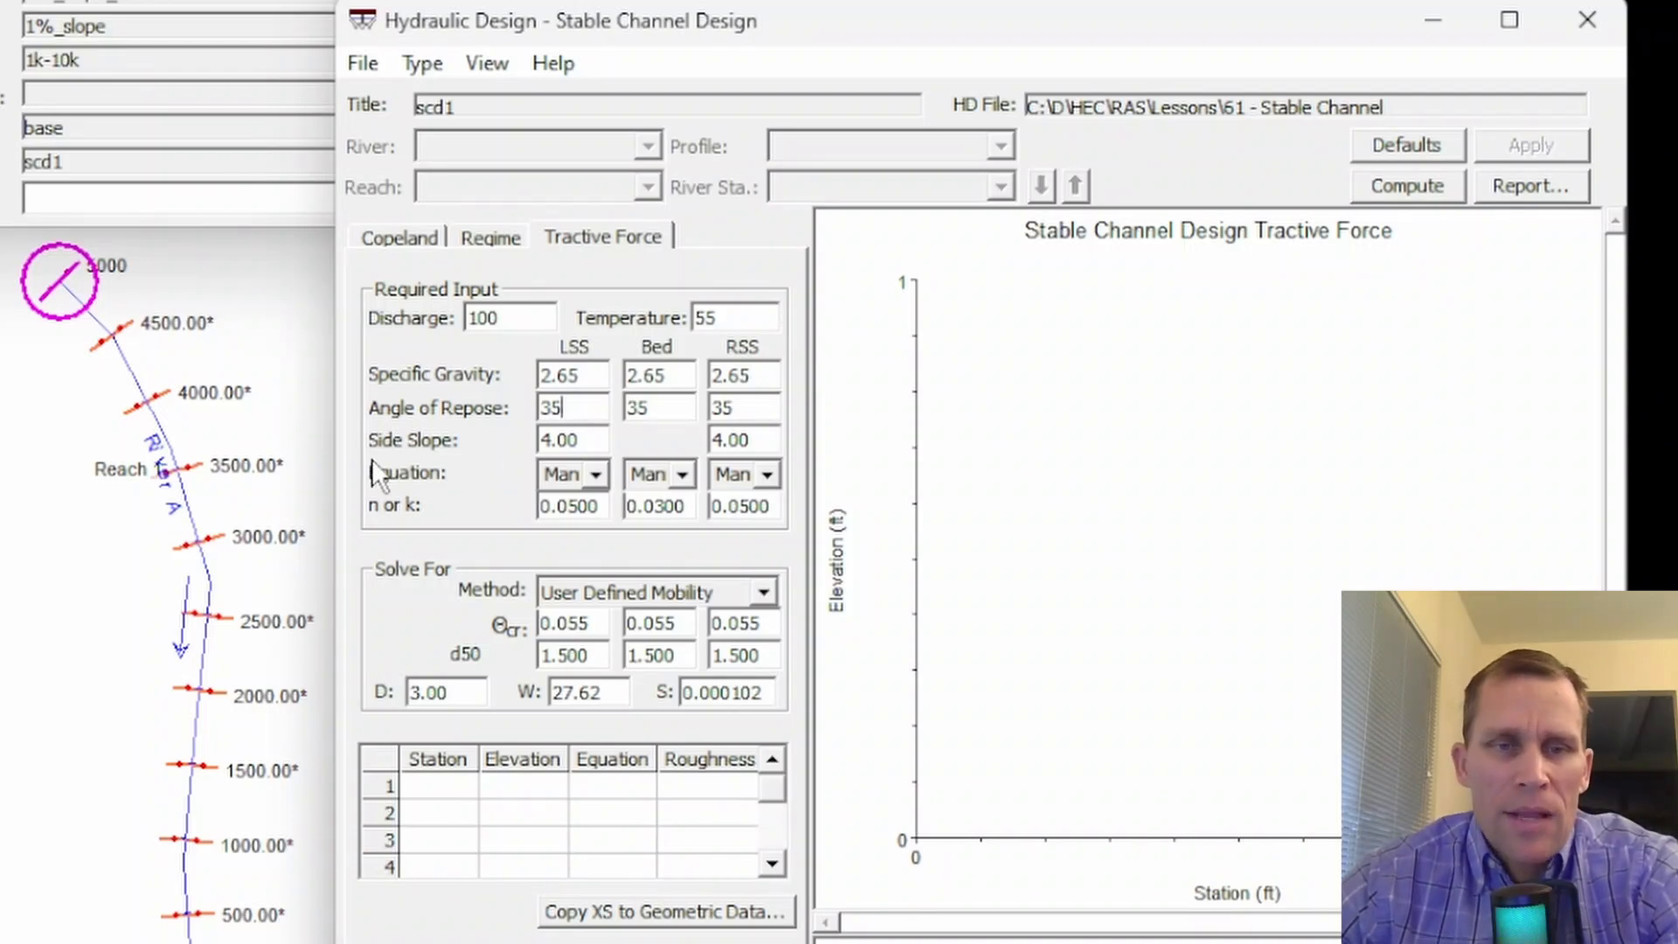
{"action": "left_click", "coordinate": [588, 437]}
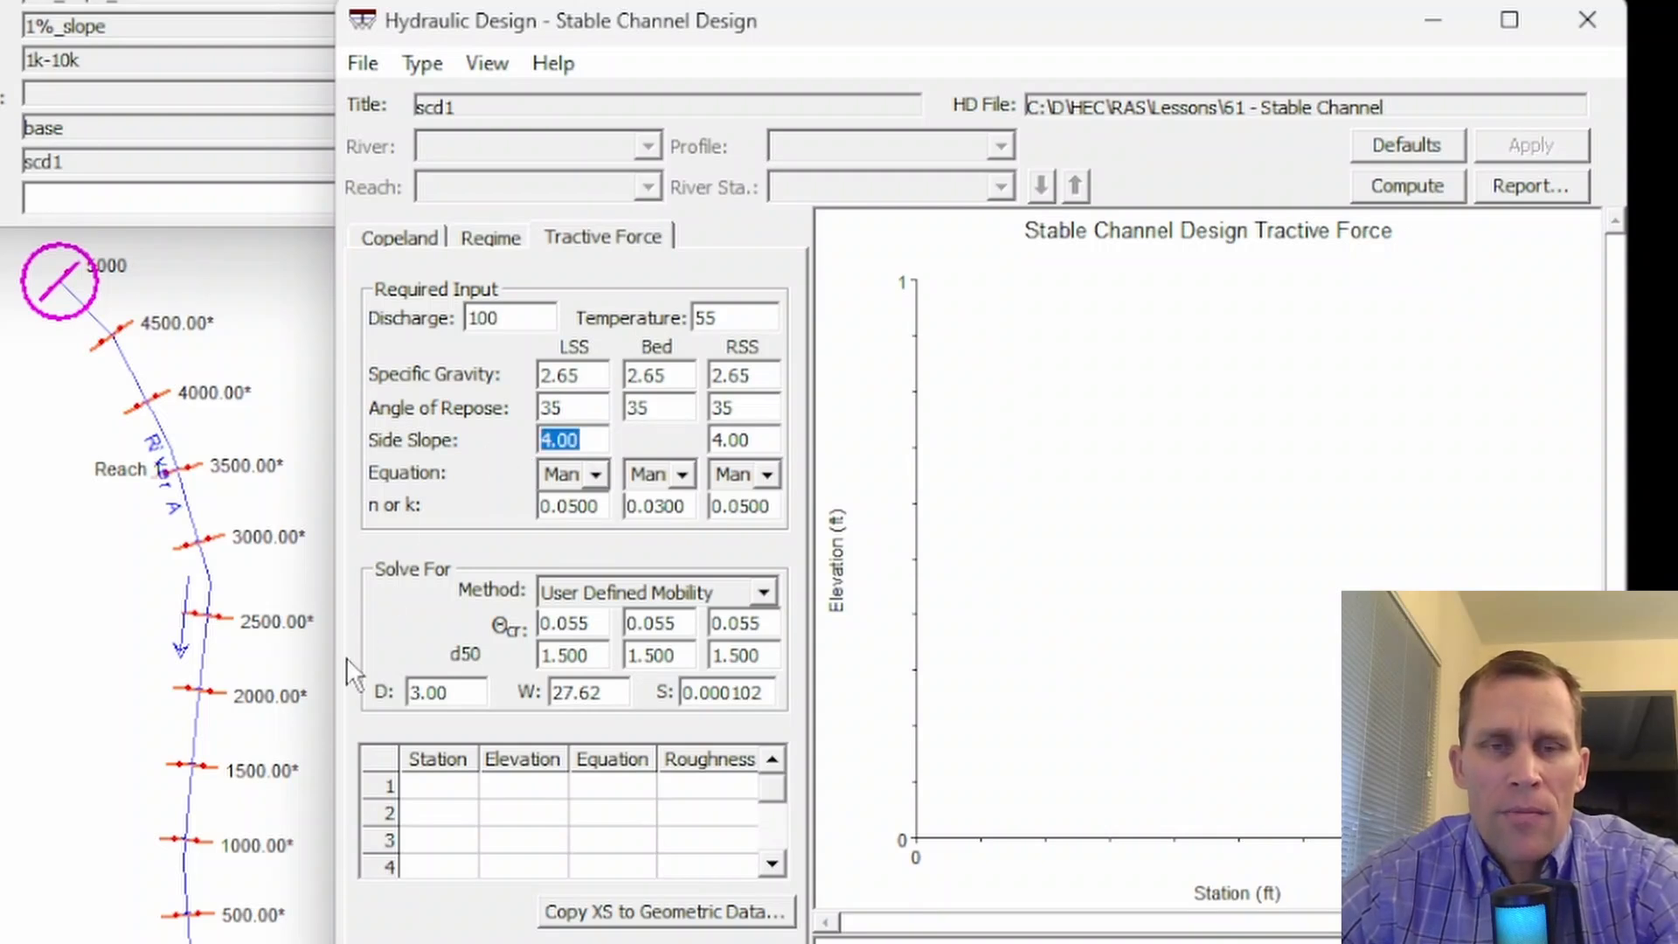
{"action": "left_click", "coordinate": [599, 440]}
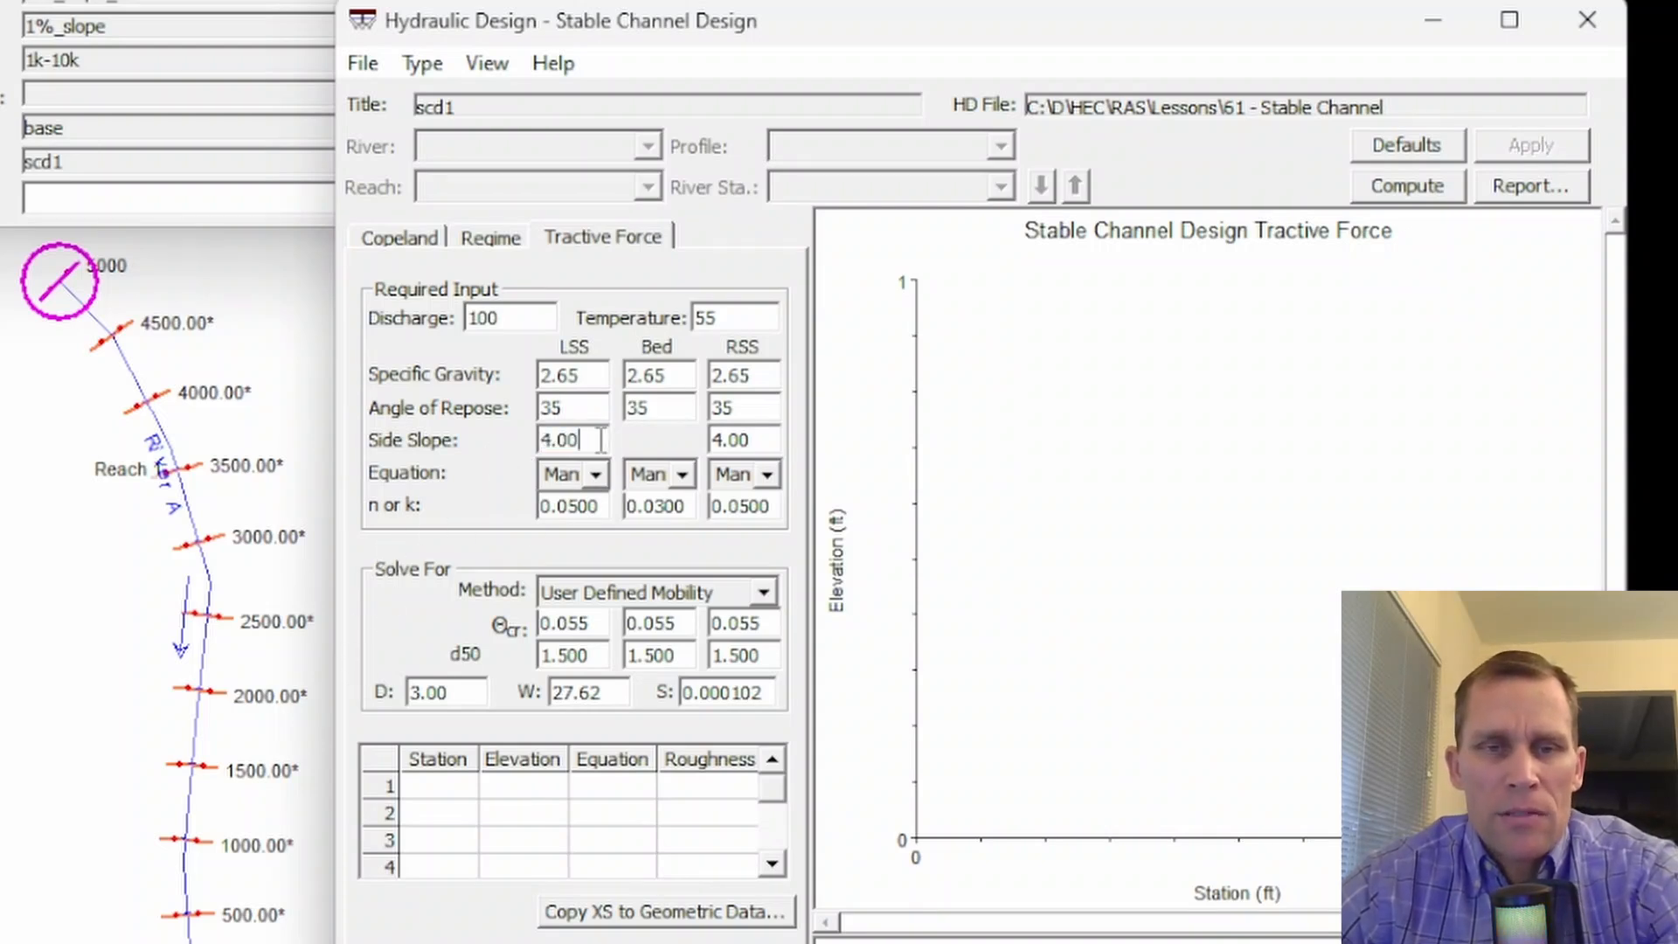
{"action": "left_click_drag", "start_coordinate": [599, 439], "coordinate": [553, 439]}
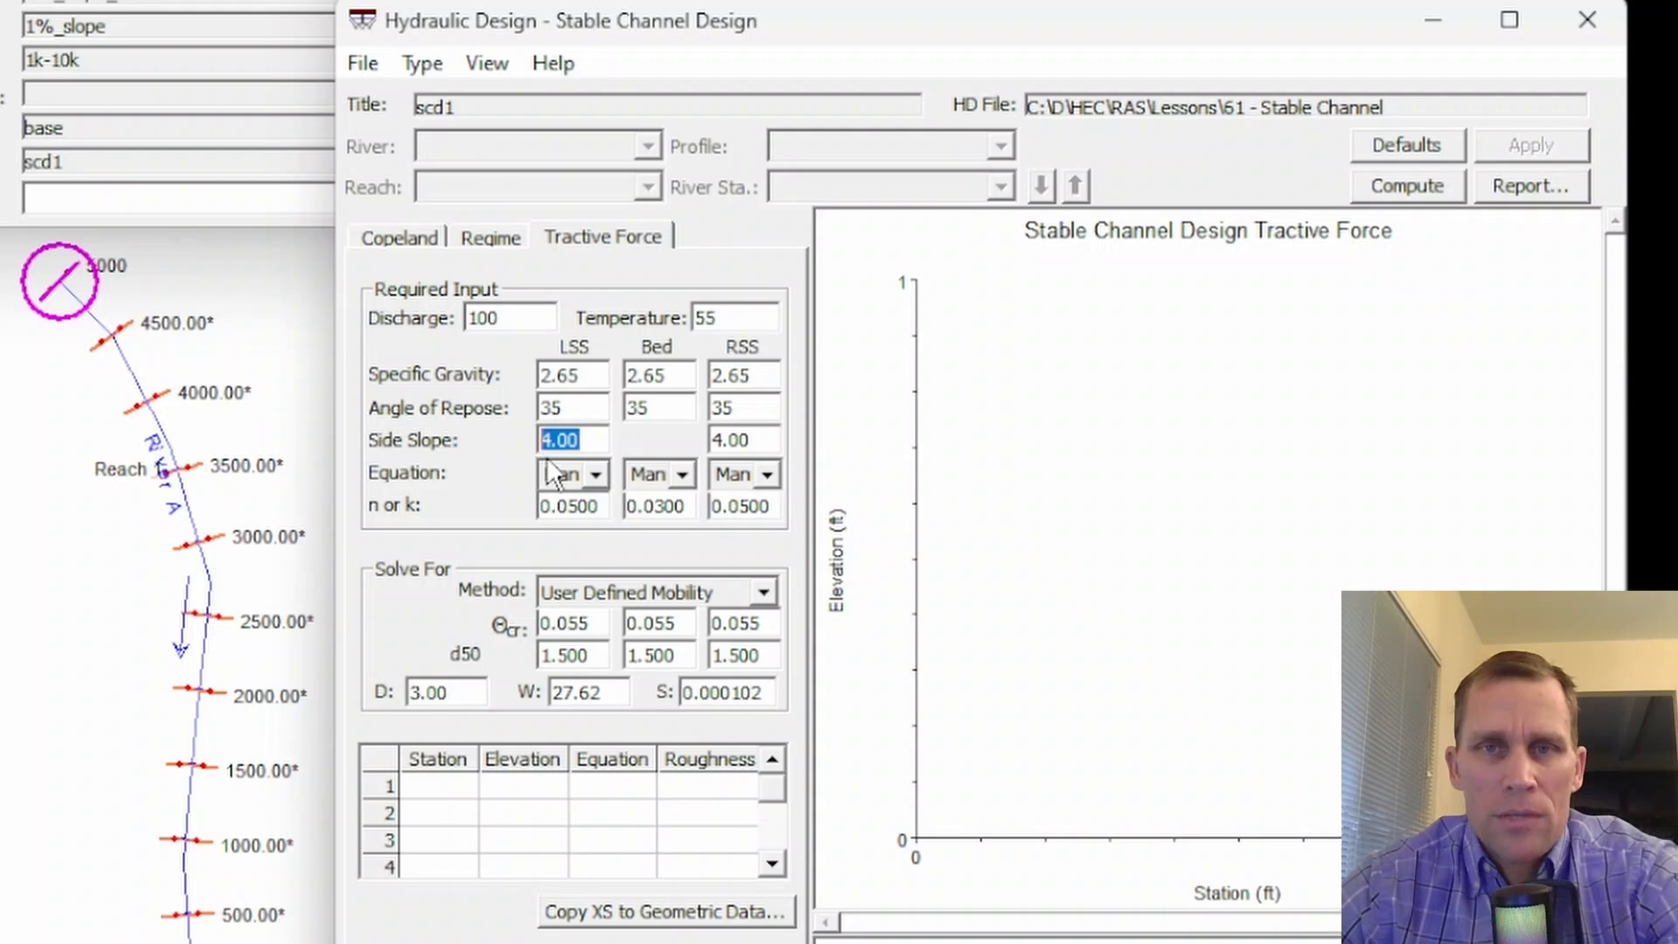
{"action": "left_click", "coordinate": [762, 439]}
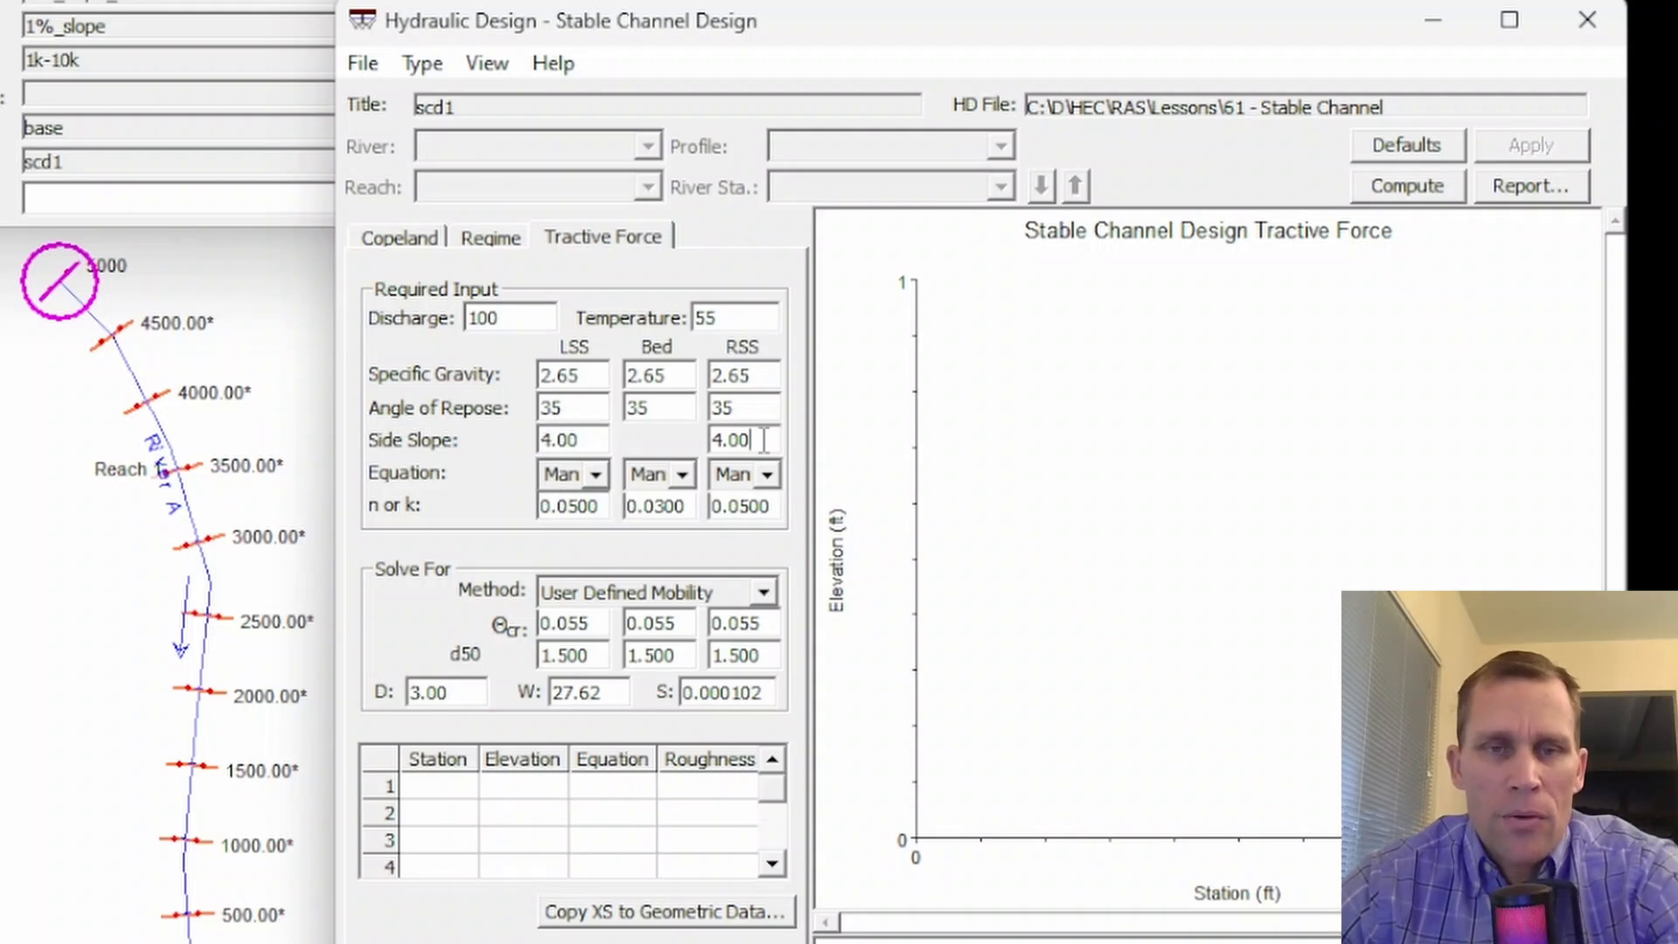
{"action": "left_click_drag", "start_coordinate": [762, 440], "coordinate": [695, 447]}
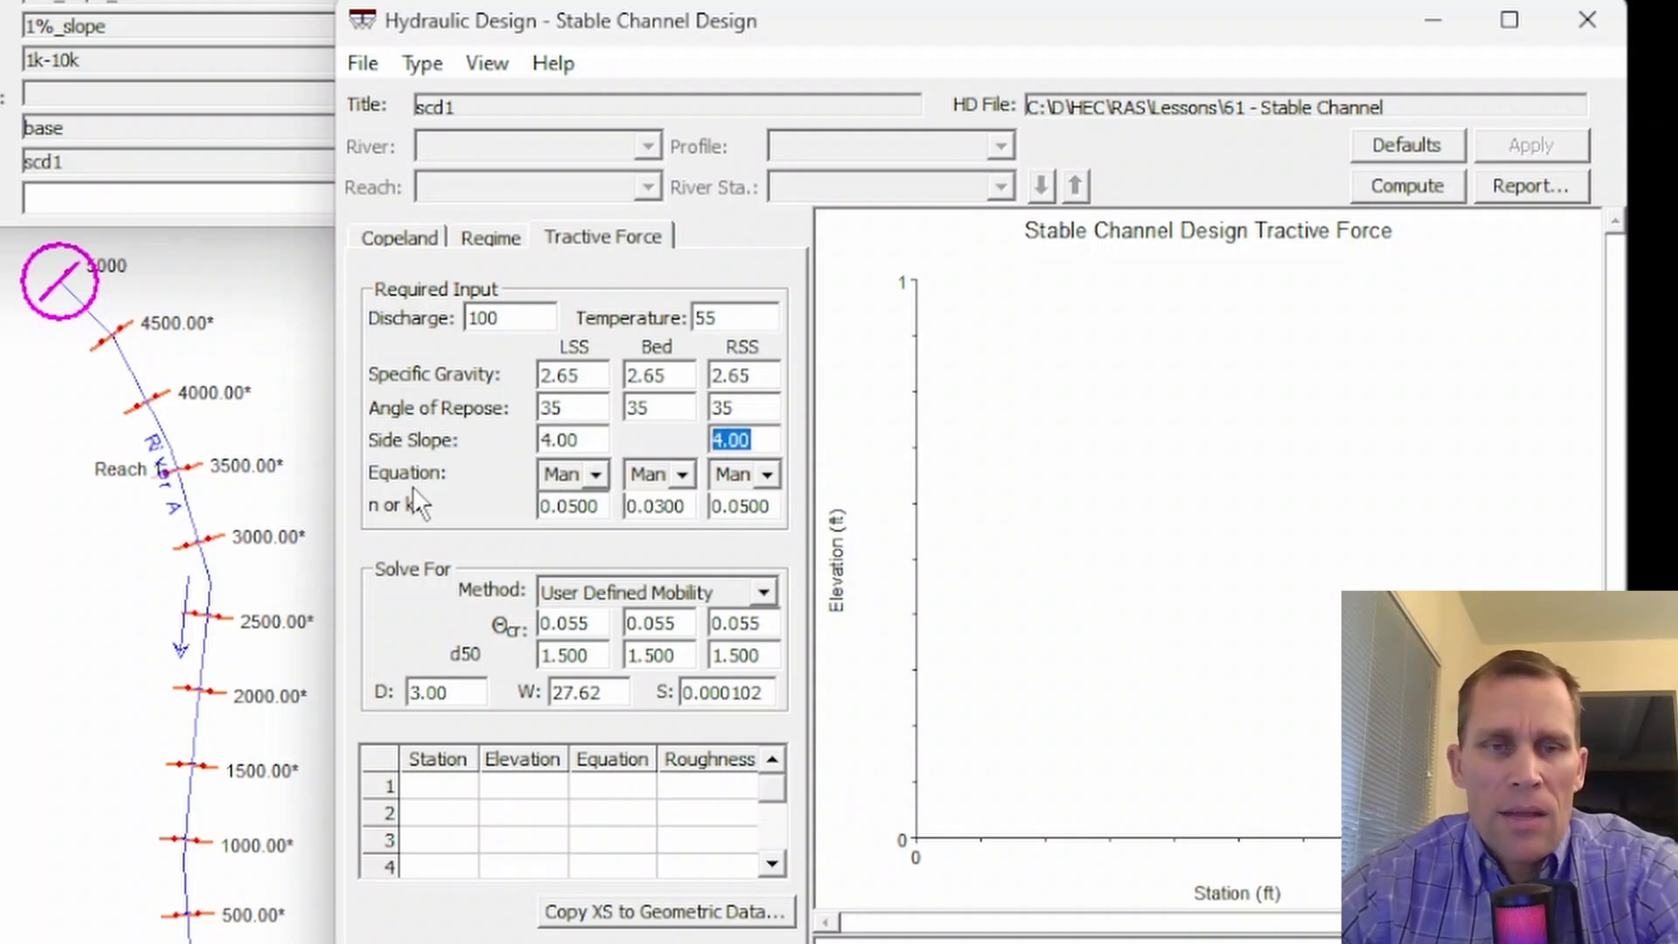
- Choose Manning as the roughness equation for the left side slope and check its n value
{"action": "left_click", "coordinate": [596, 474]}
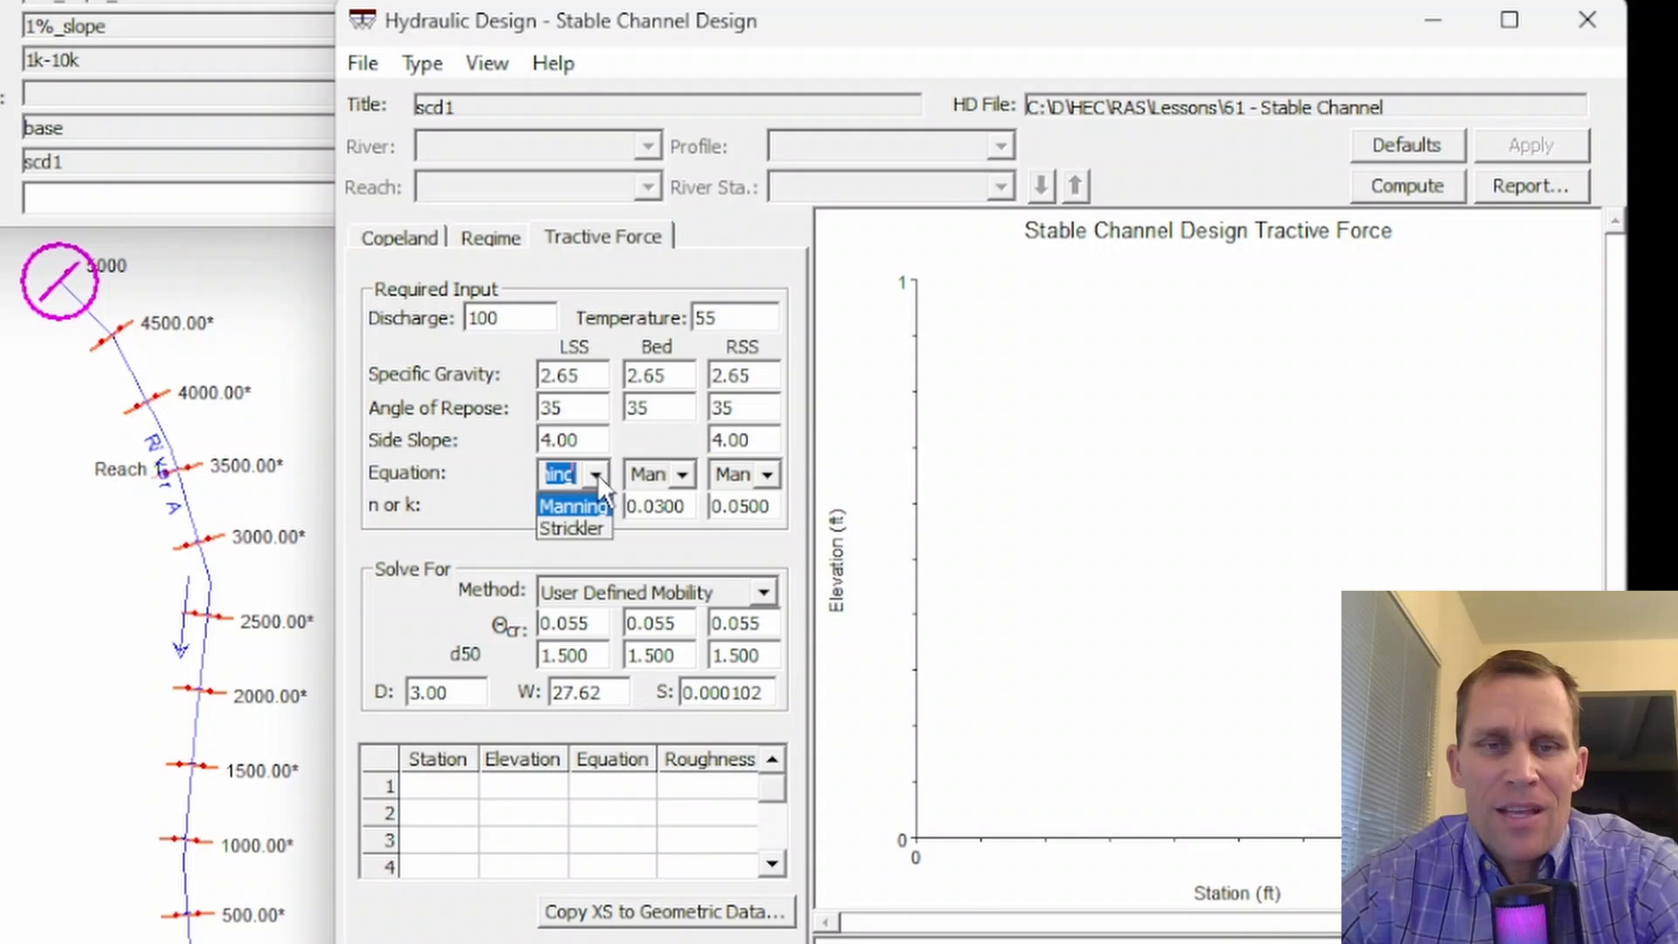
{"action": "left_click", "coordinate": [585, 508]}
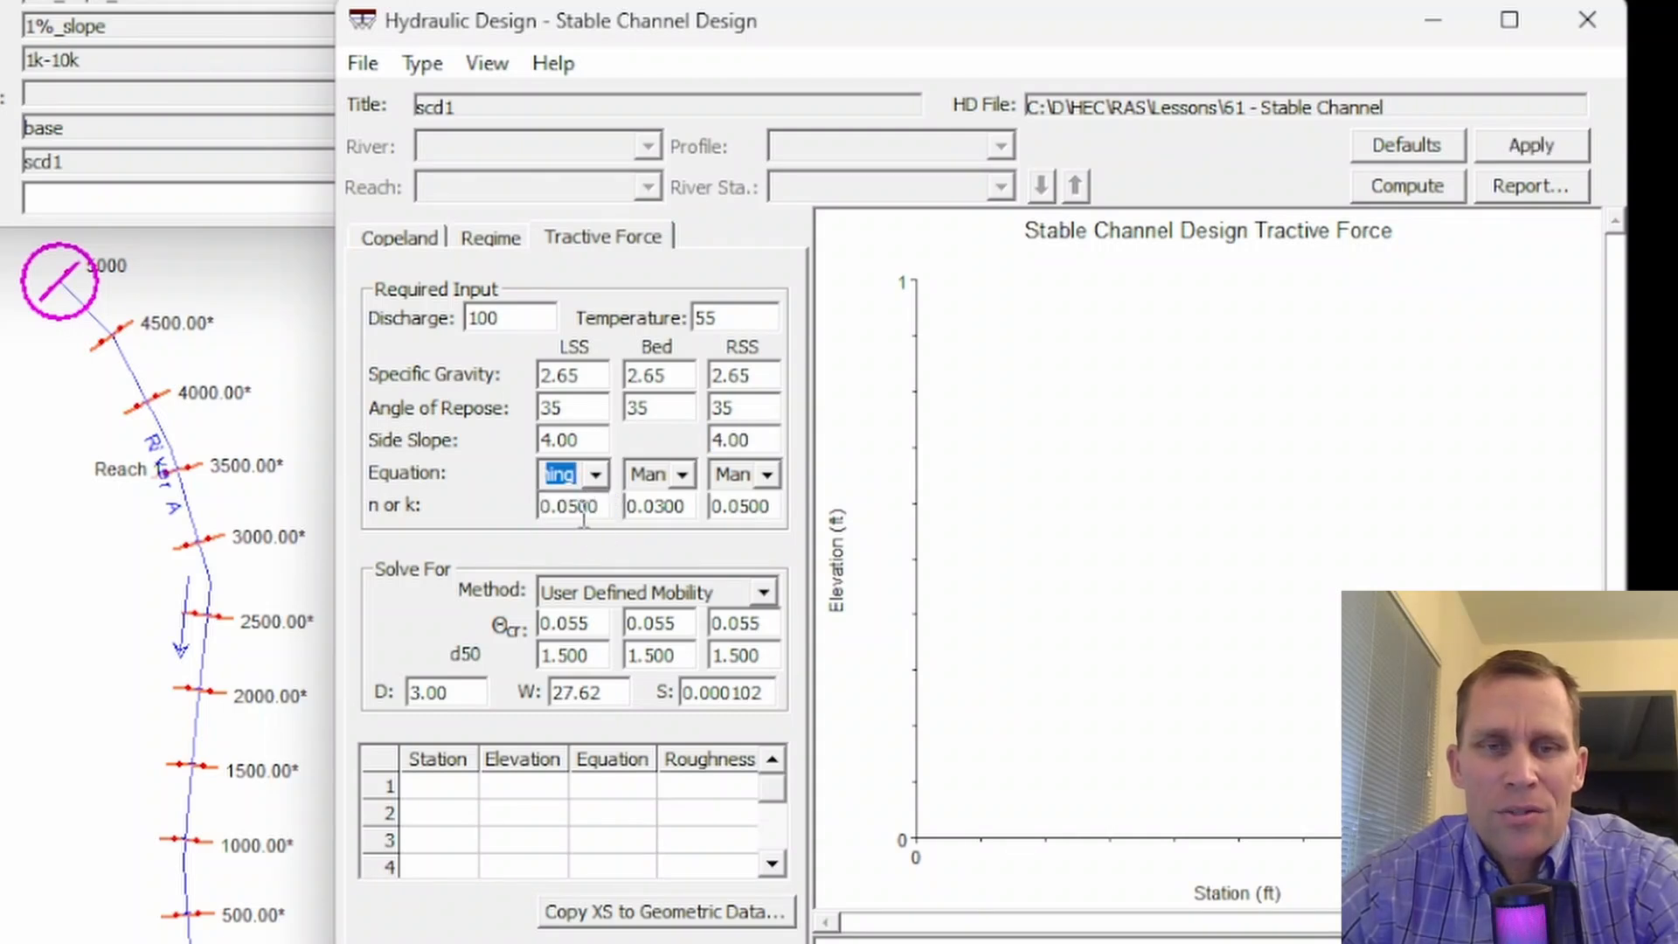
{"action": "left_click", "coordinate": [585, 507]}
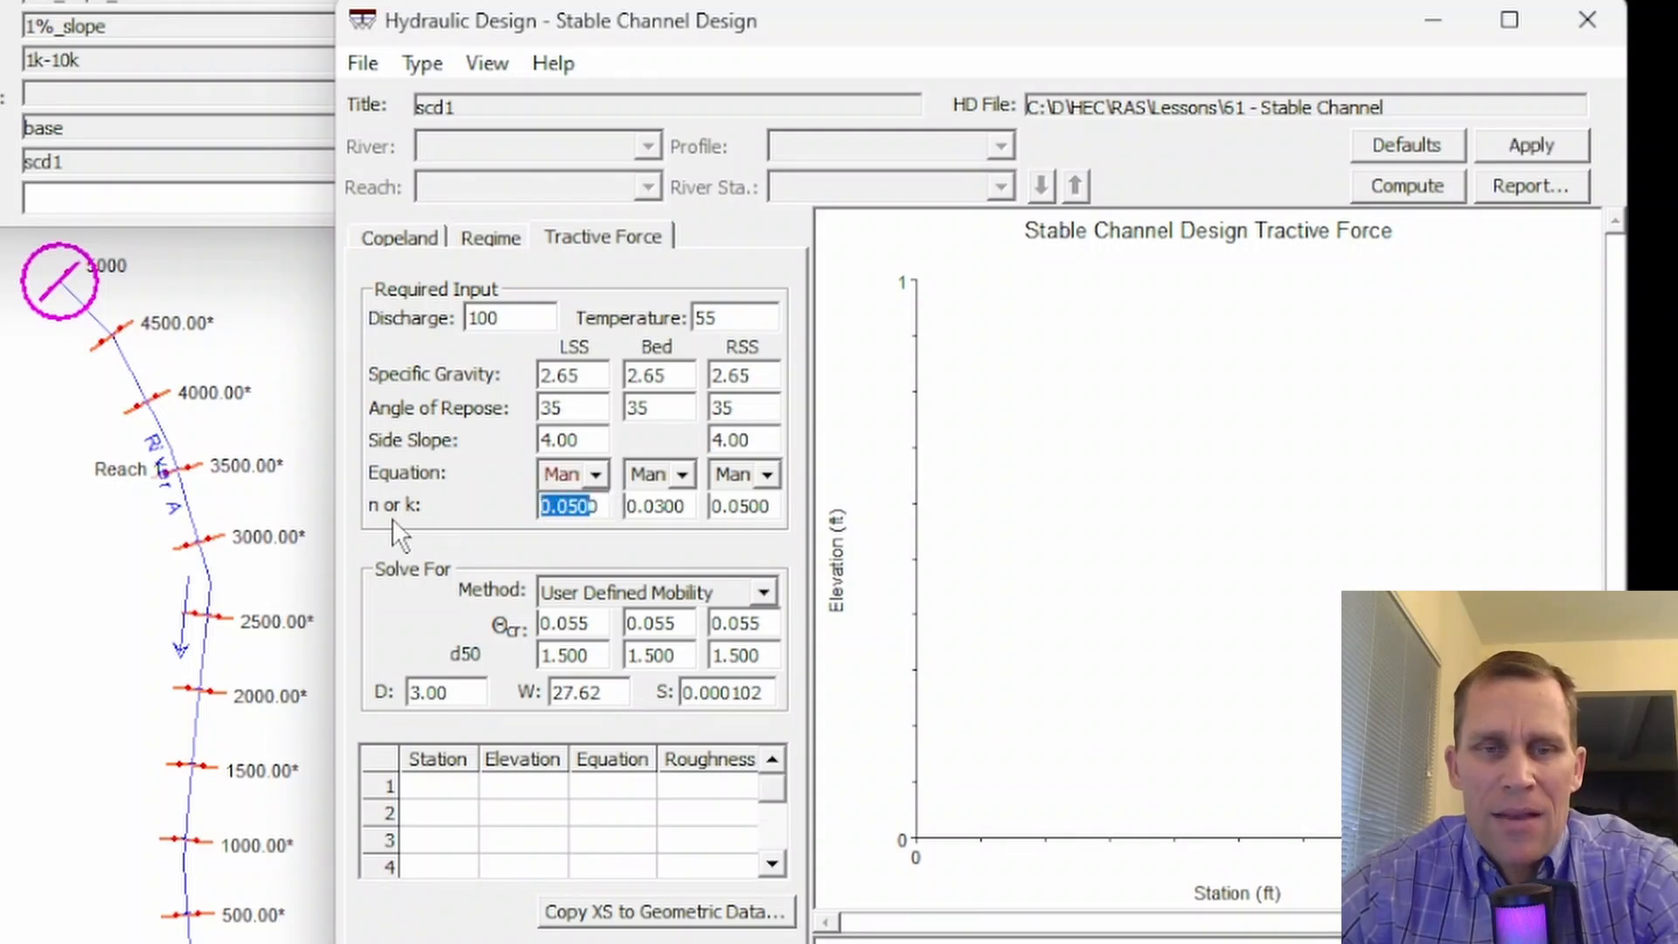
{"action": "key", "text": "Tab"}
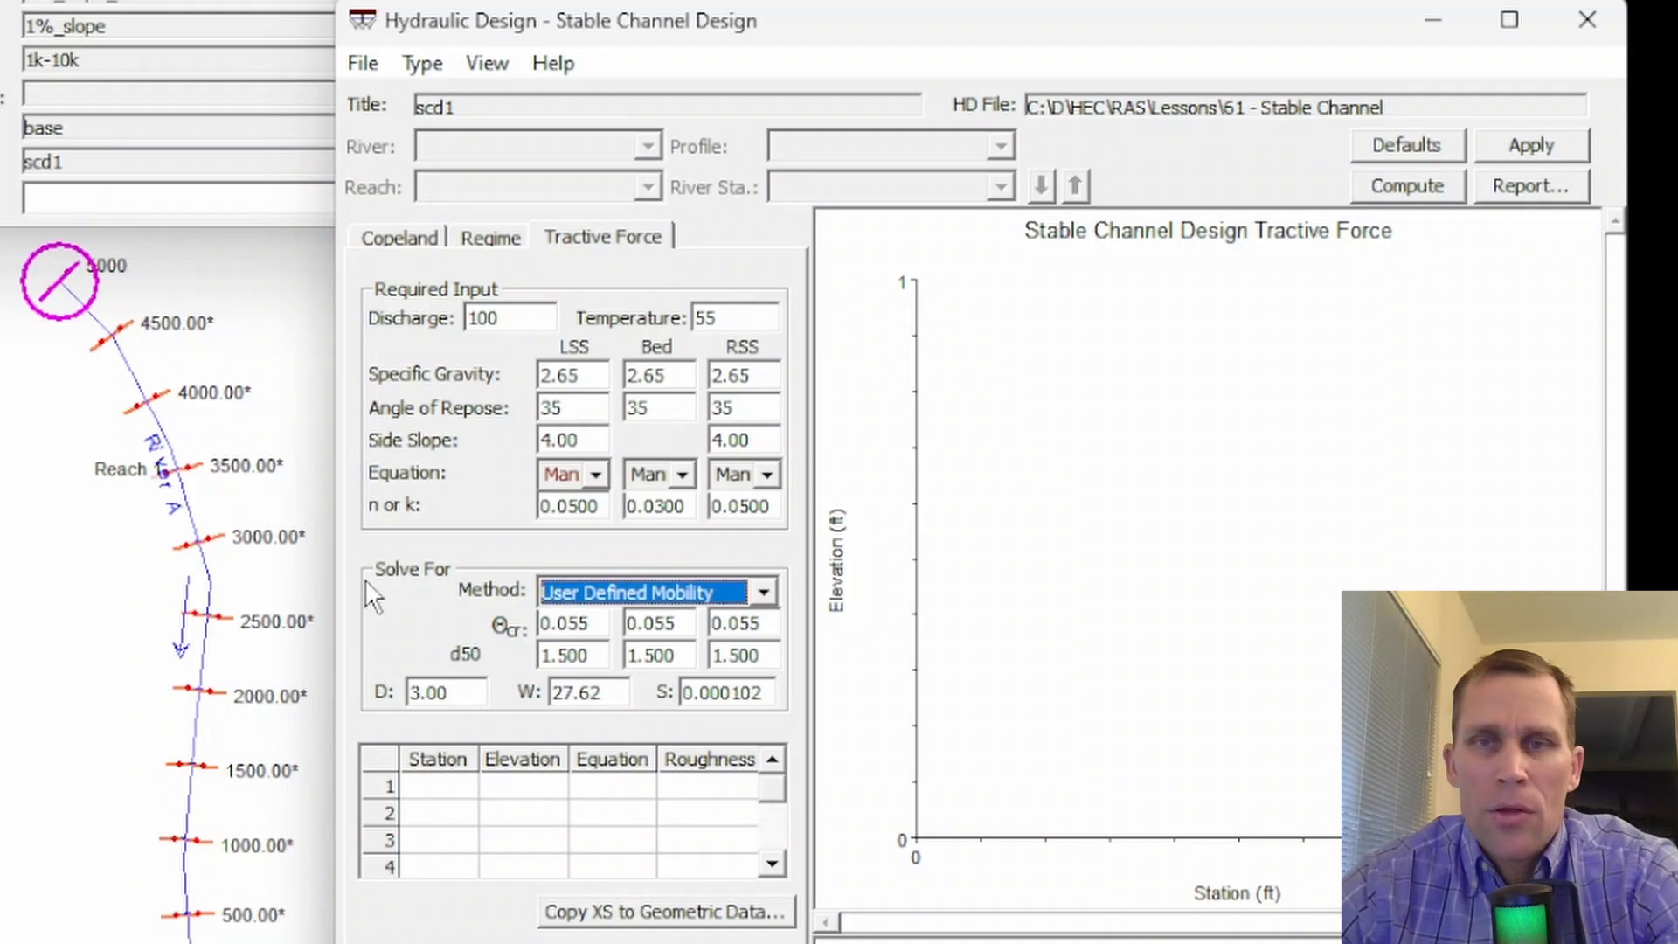
- Compare the inputs of the Lane, Shields and User Defined Mobility methods and select Lane for the tractive force design
{"action": "left_click", "coordinate": [773, 594]}
{"action": "left_click", "coordinate": [706, 626]}
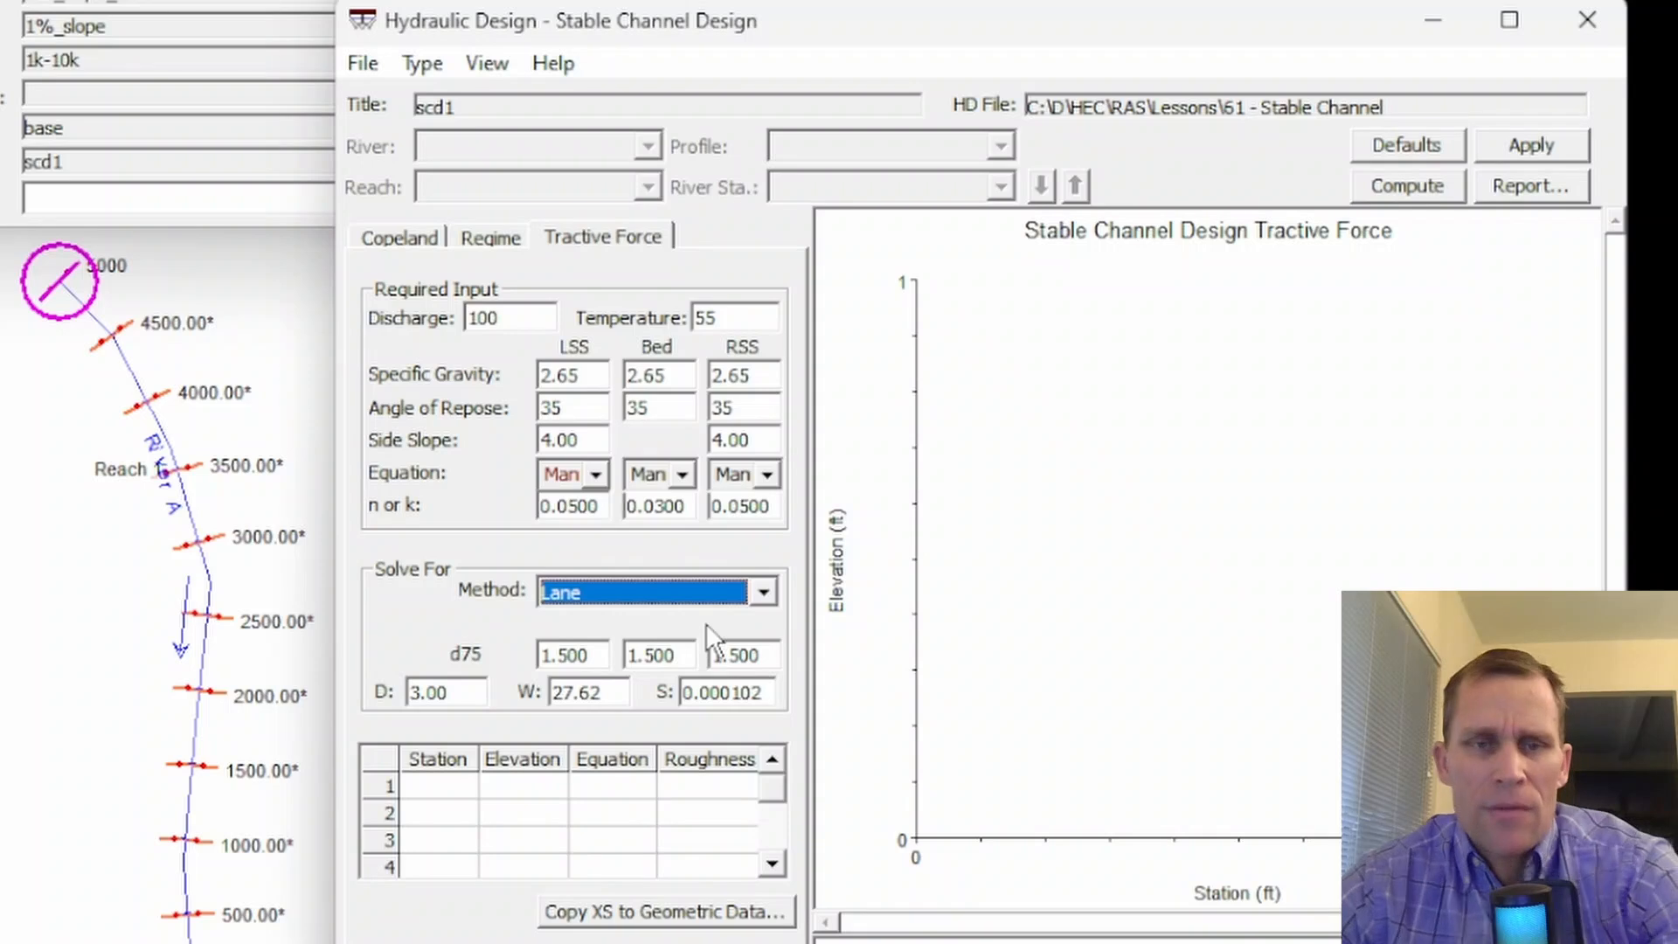
{"action": "left_click", "coordinate": [767, 590]}
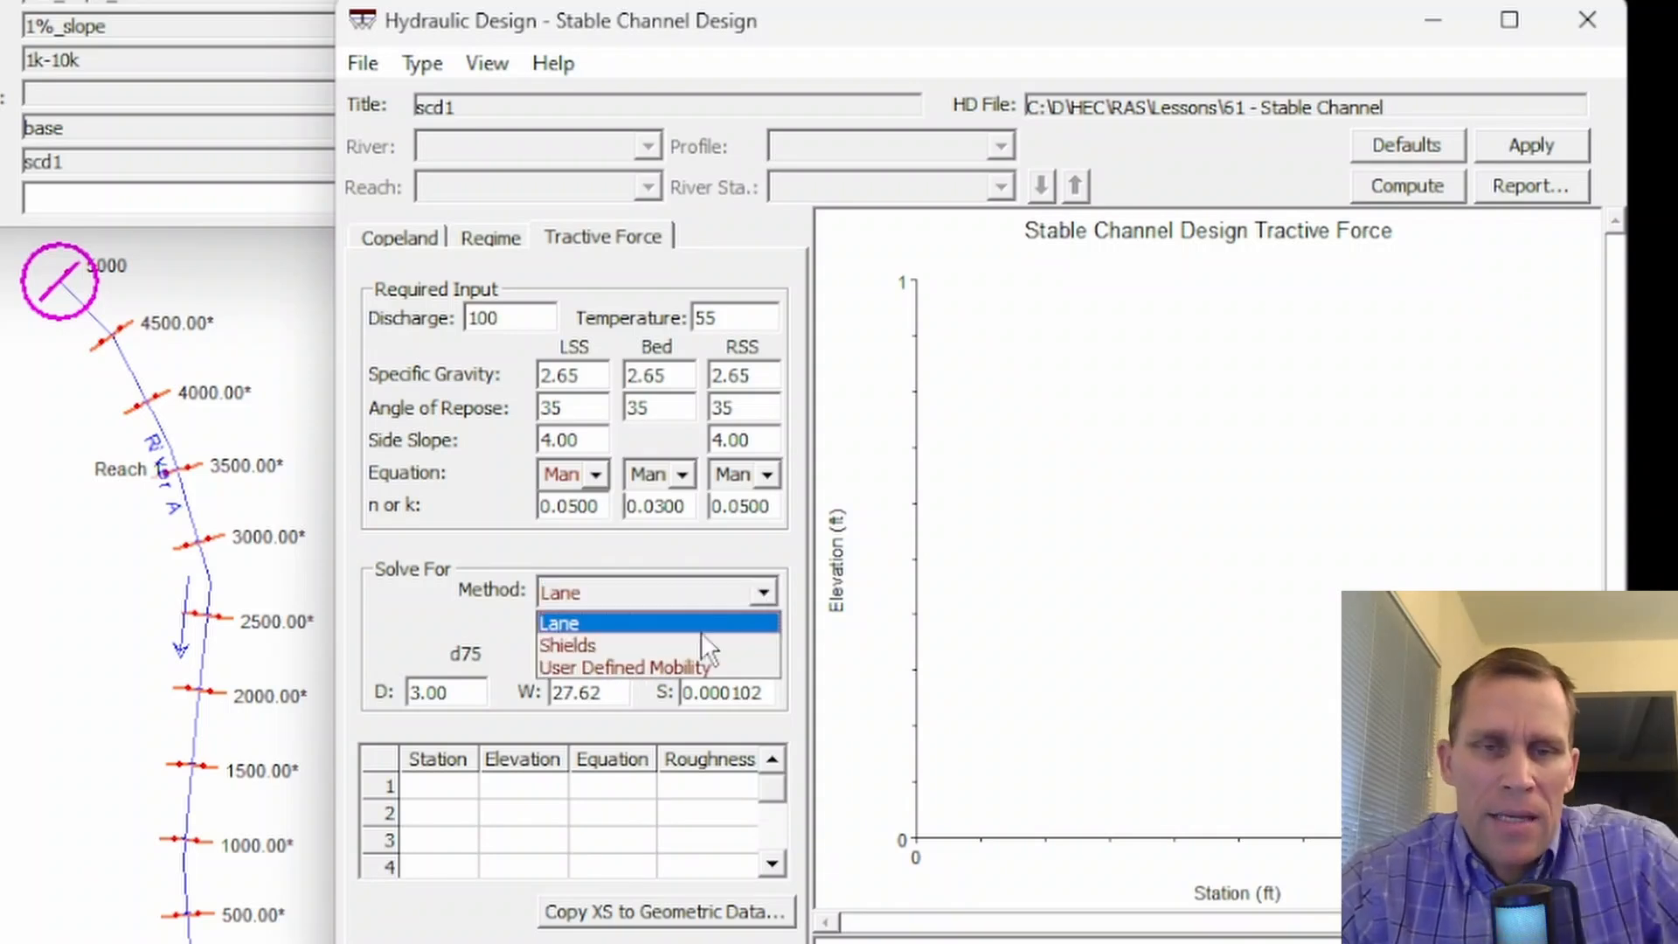
{"action": "left_click", "coordinate": [701, 644]}
{"action": "left_click", "coordinate": [763, 594]}
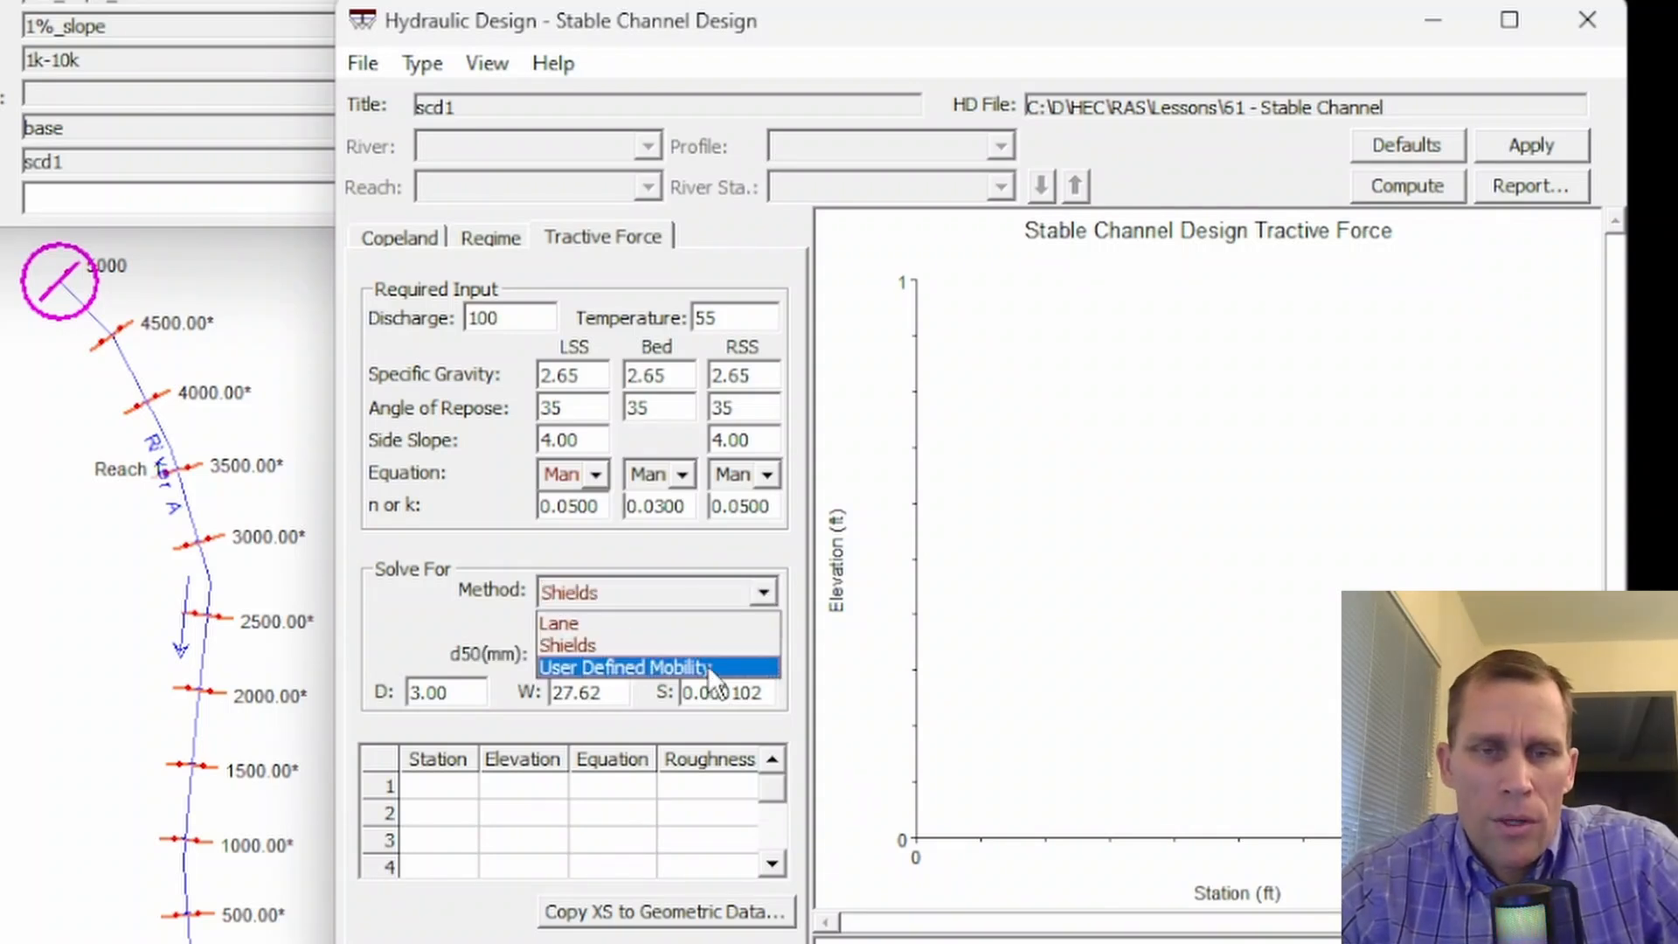
{"action": "left_click", "coordinate": [710, 668]}
{"action": "left_click", "coordinate": [763, 590]}
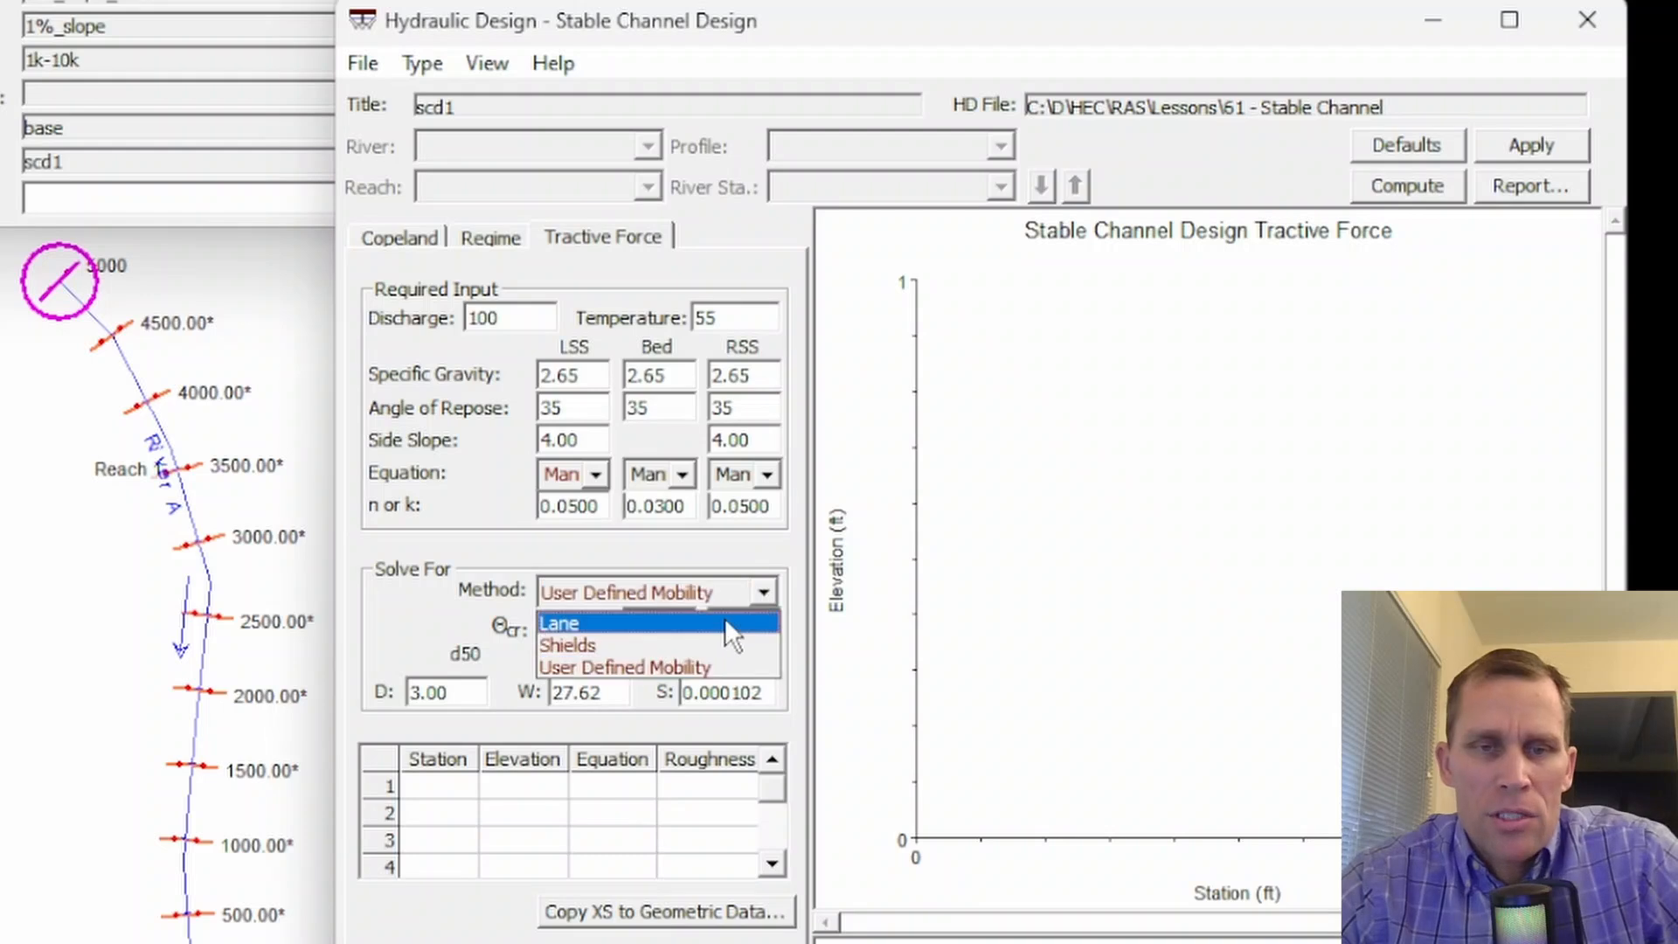
{"action": "left_click", "coordinate": [722, 622]}
{"action": "left_click", "coordinate": [594, 661]}
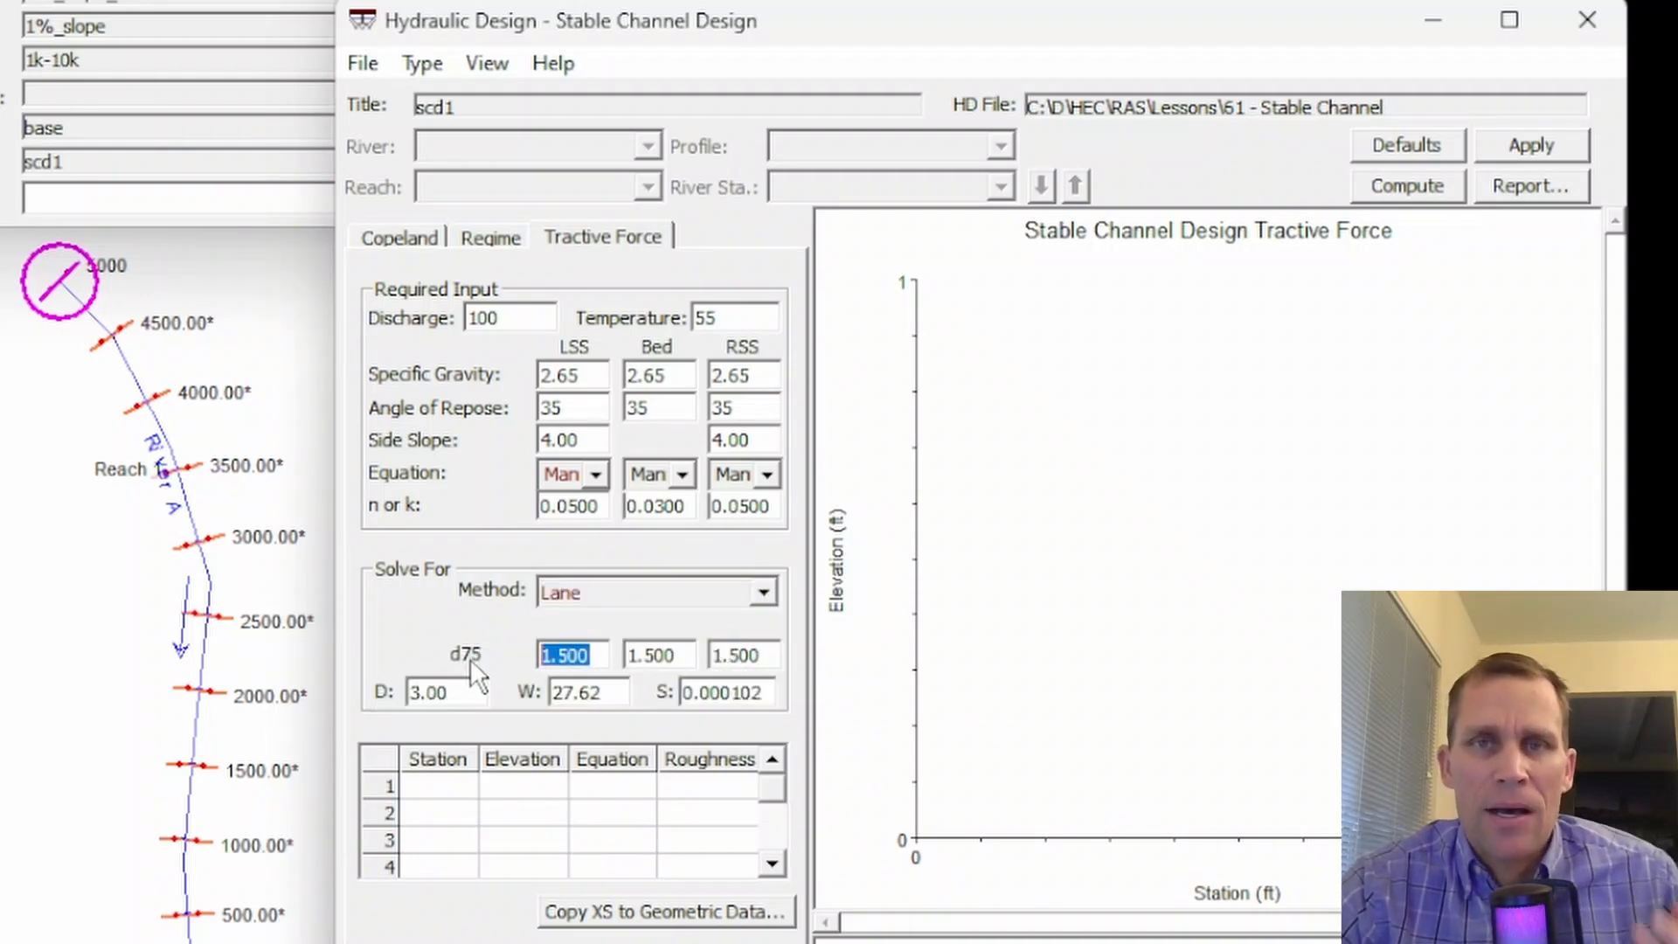
{"action": "left_click", "coordinate": [595, 649]}
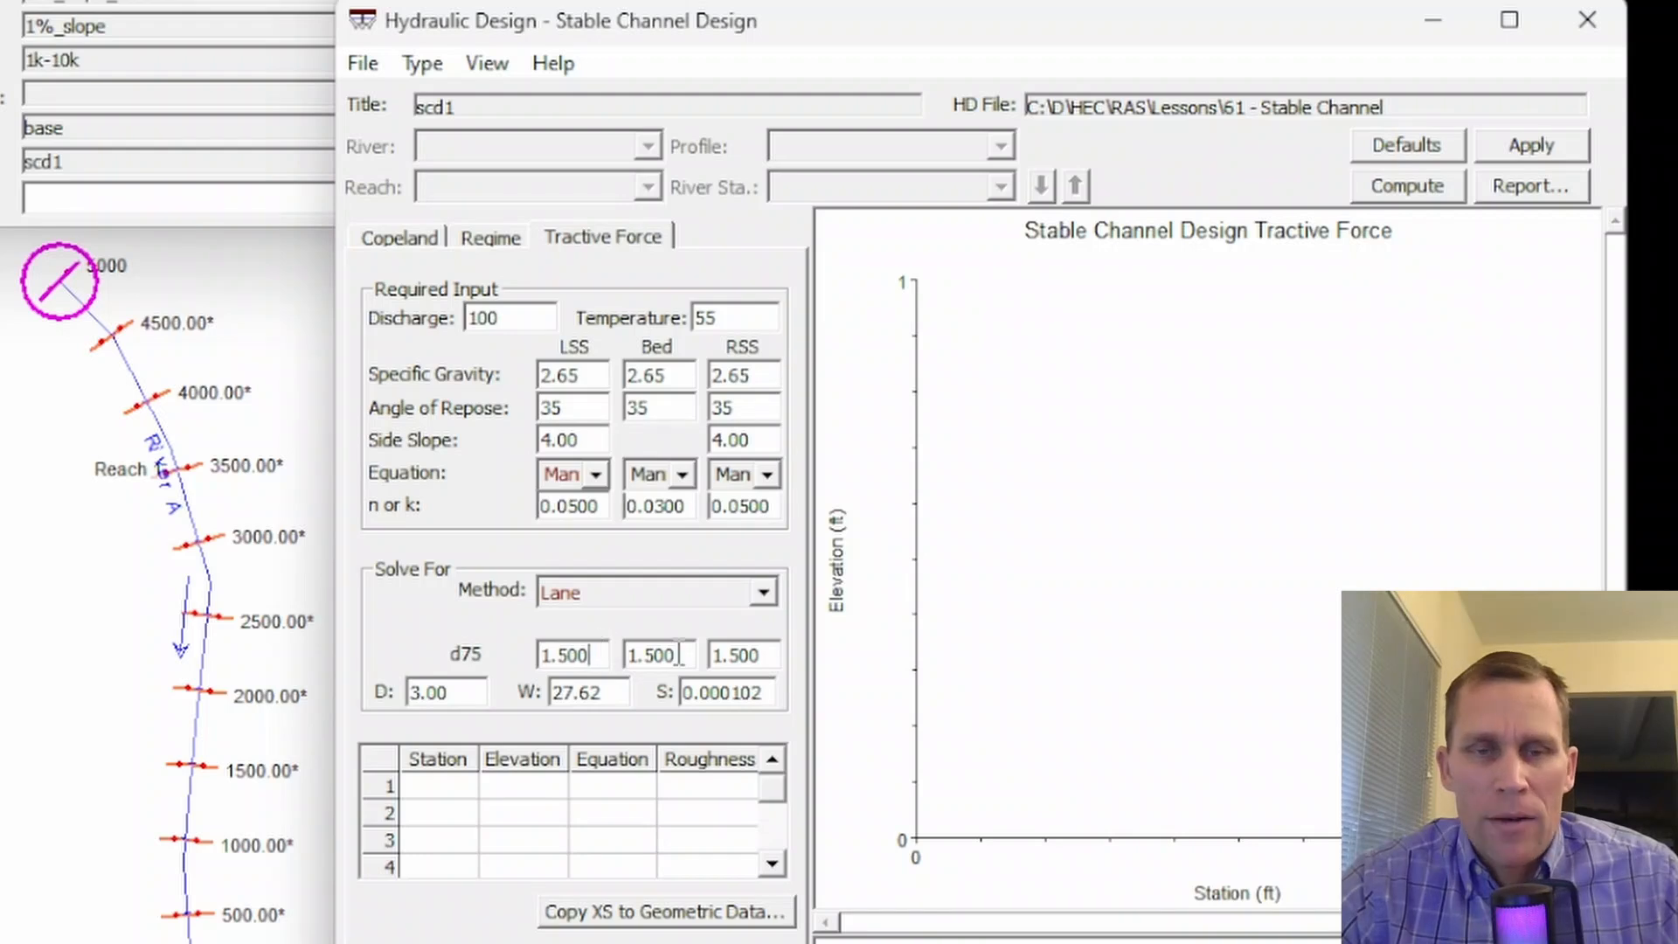
- Clear the tractive force width and slope, keep the depth at 3.00, apply the changes and compute the channel design
{"action": "double_click", "coordinate": [458, 691]}
{"action": "double_click", "coordinate": [575, 694]}
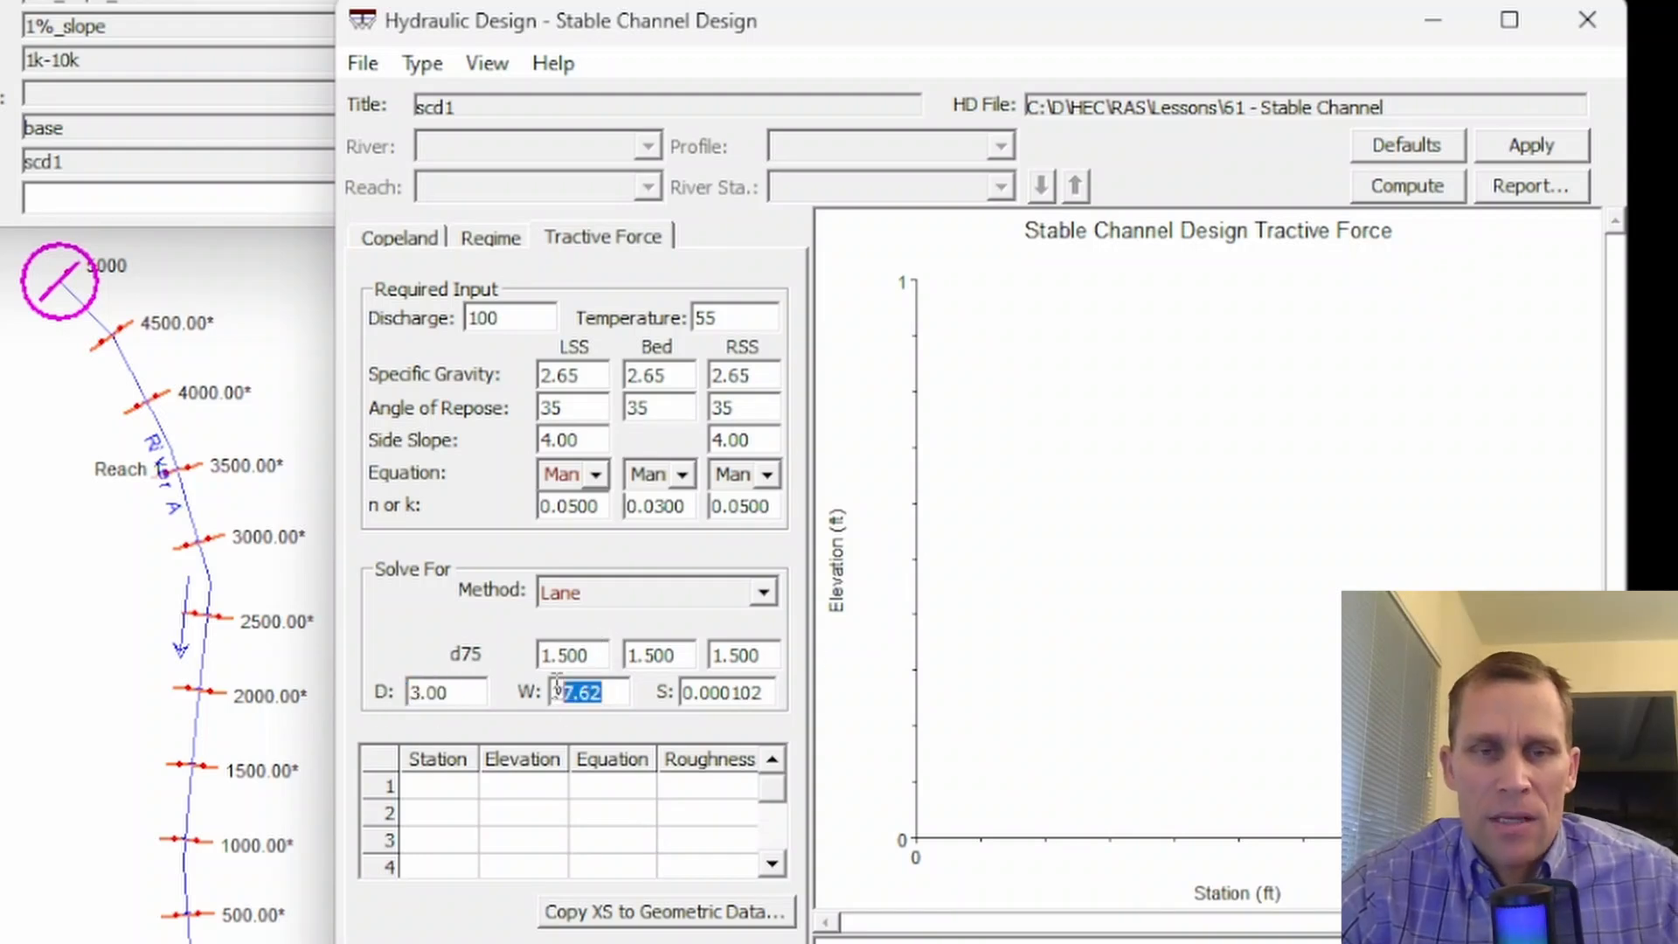
{"action": "key", "text": "BackSpace"}
{"action": "double_click", "coordinate": [767, 693]}
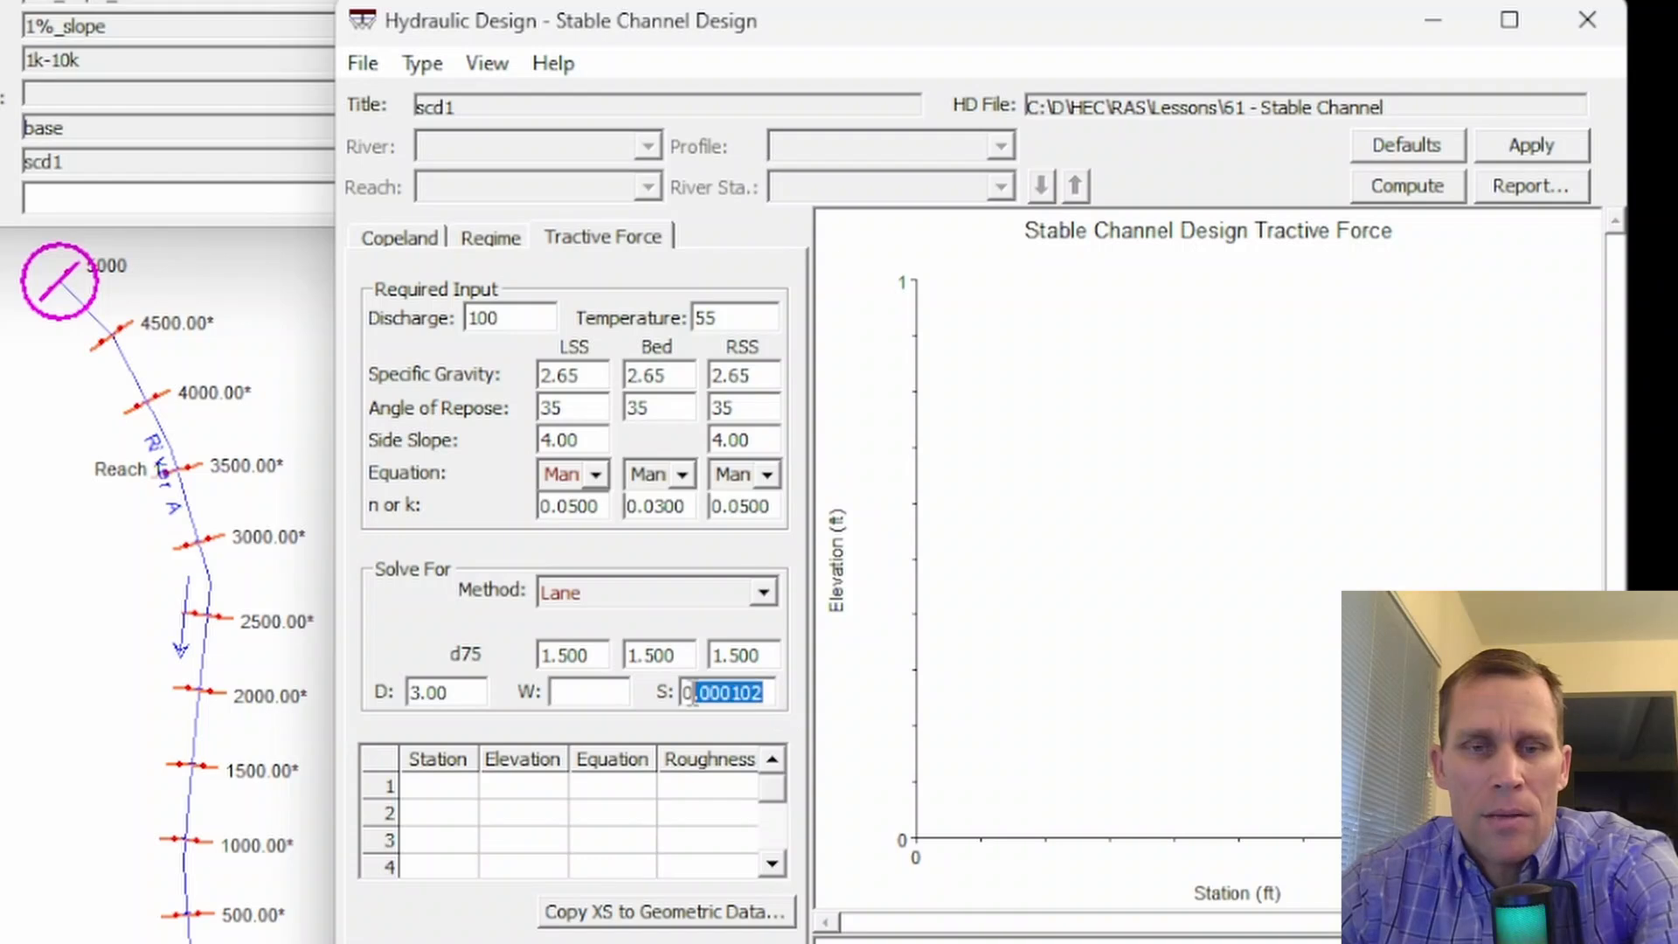
{"action": "key", "text": "BackSpace"}
{"action": "left_click", "coordinate": [608, 697]}
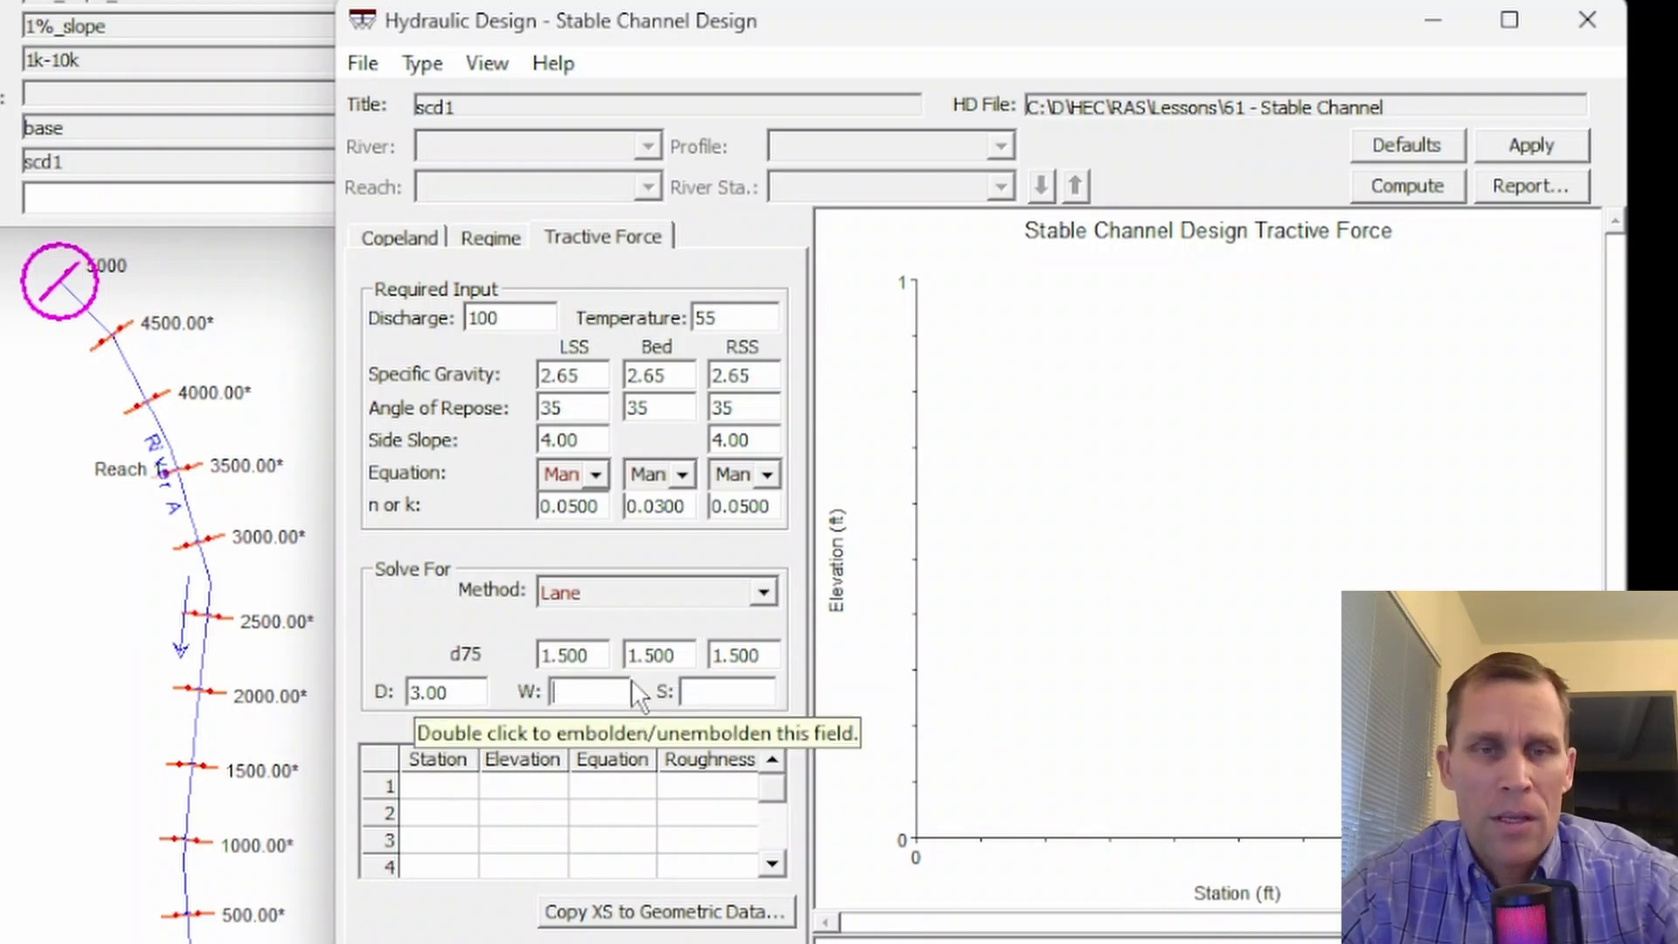
{"action": "left_click", "coordinate": [1523, 145]}
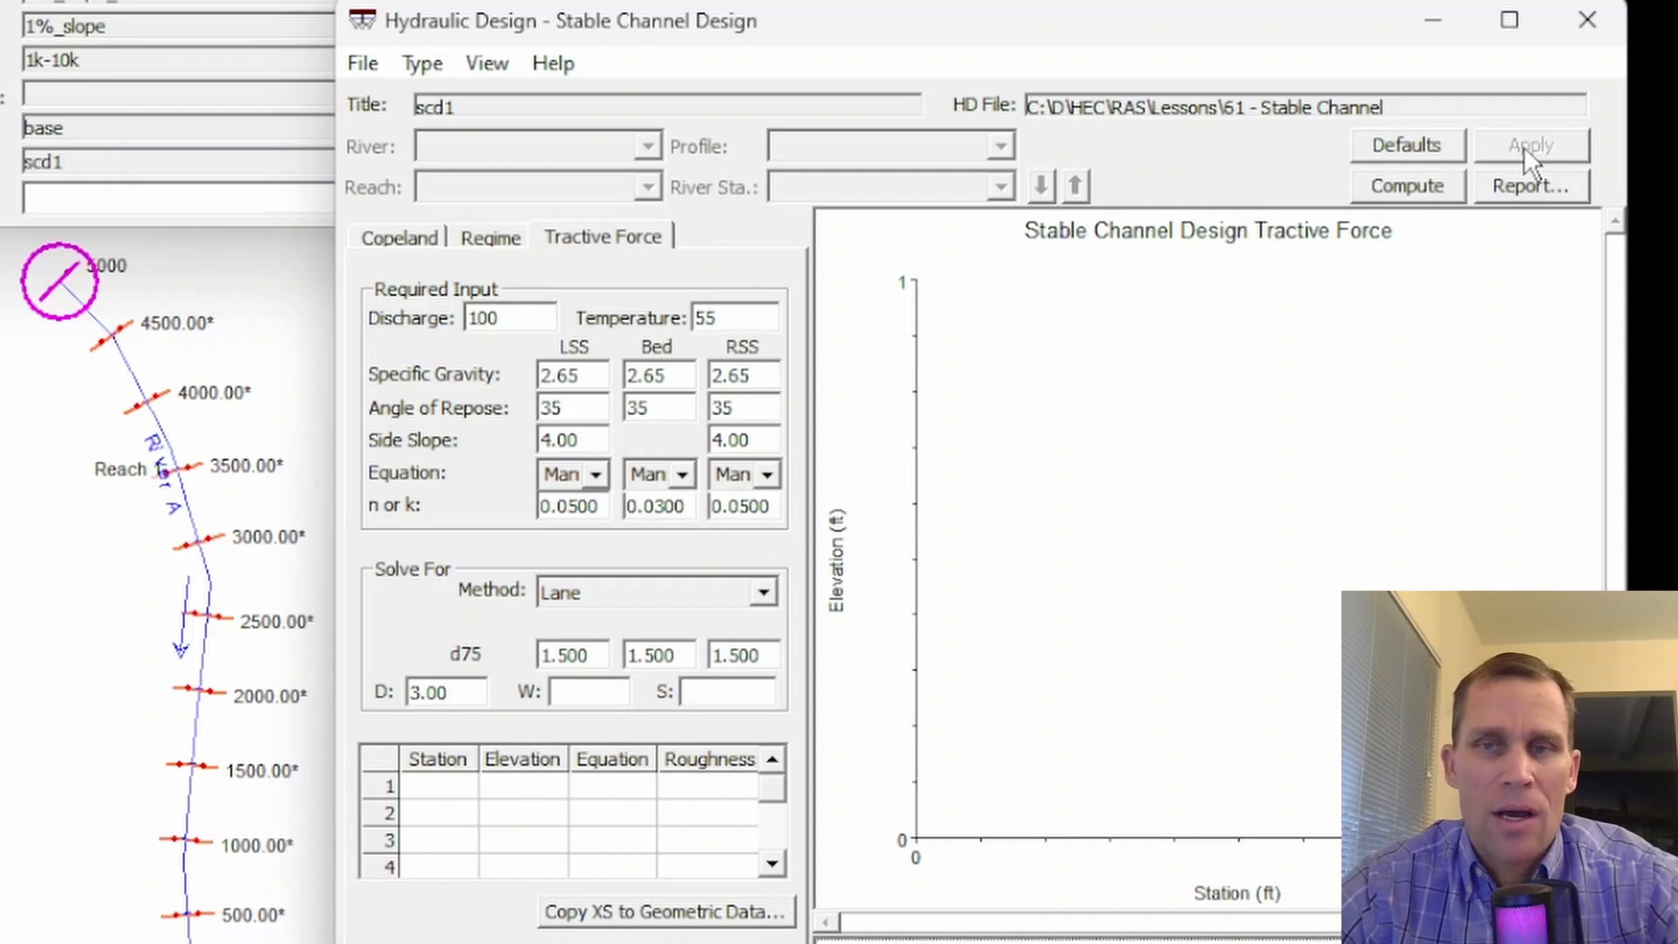
{"action": "left_click", "coordinate": [1397, 189]}
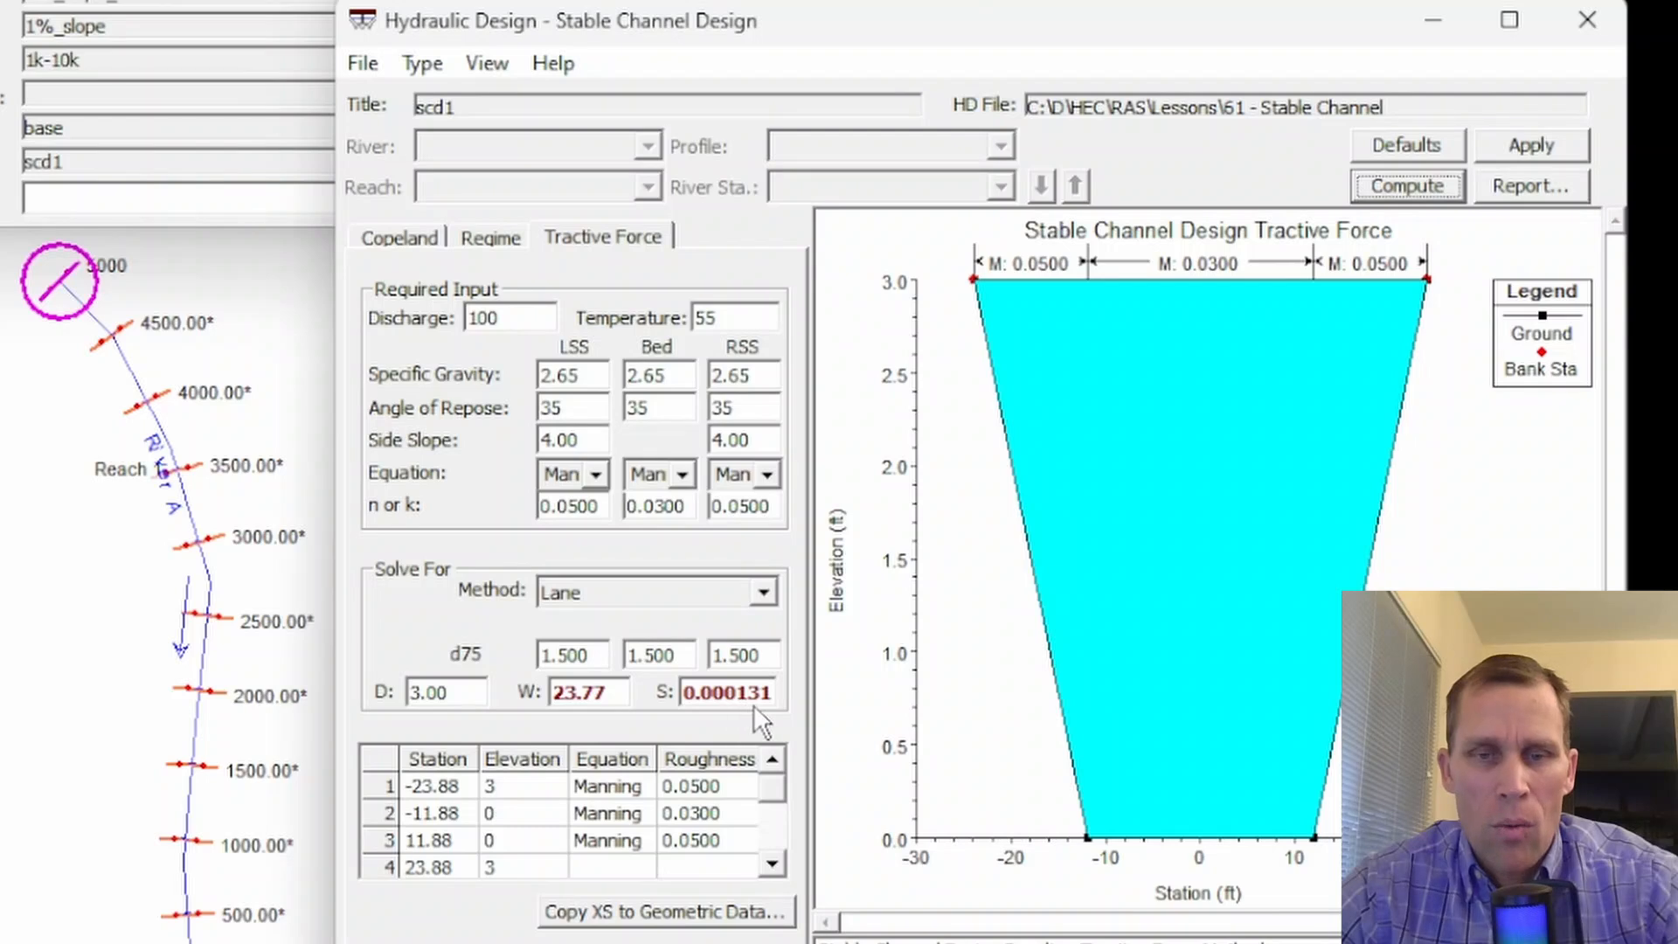
- Set the tractive force depth to 4, apply and recompute the design, and check the computed width
{"action": "left_click_drag", "start_coordinate": [462, 692], "coordinate": [403, 695]}
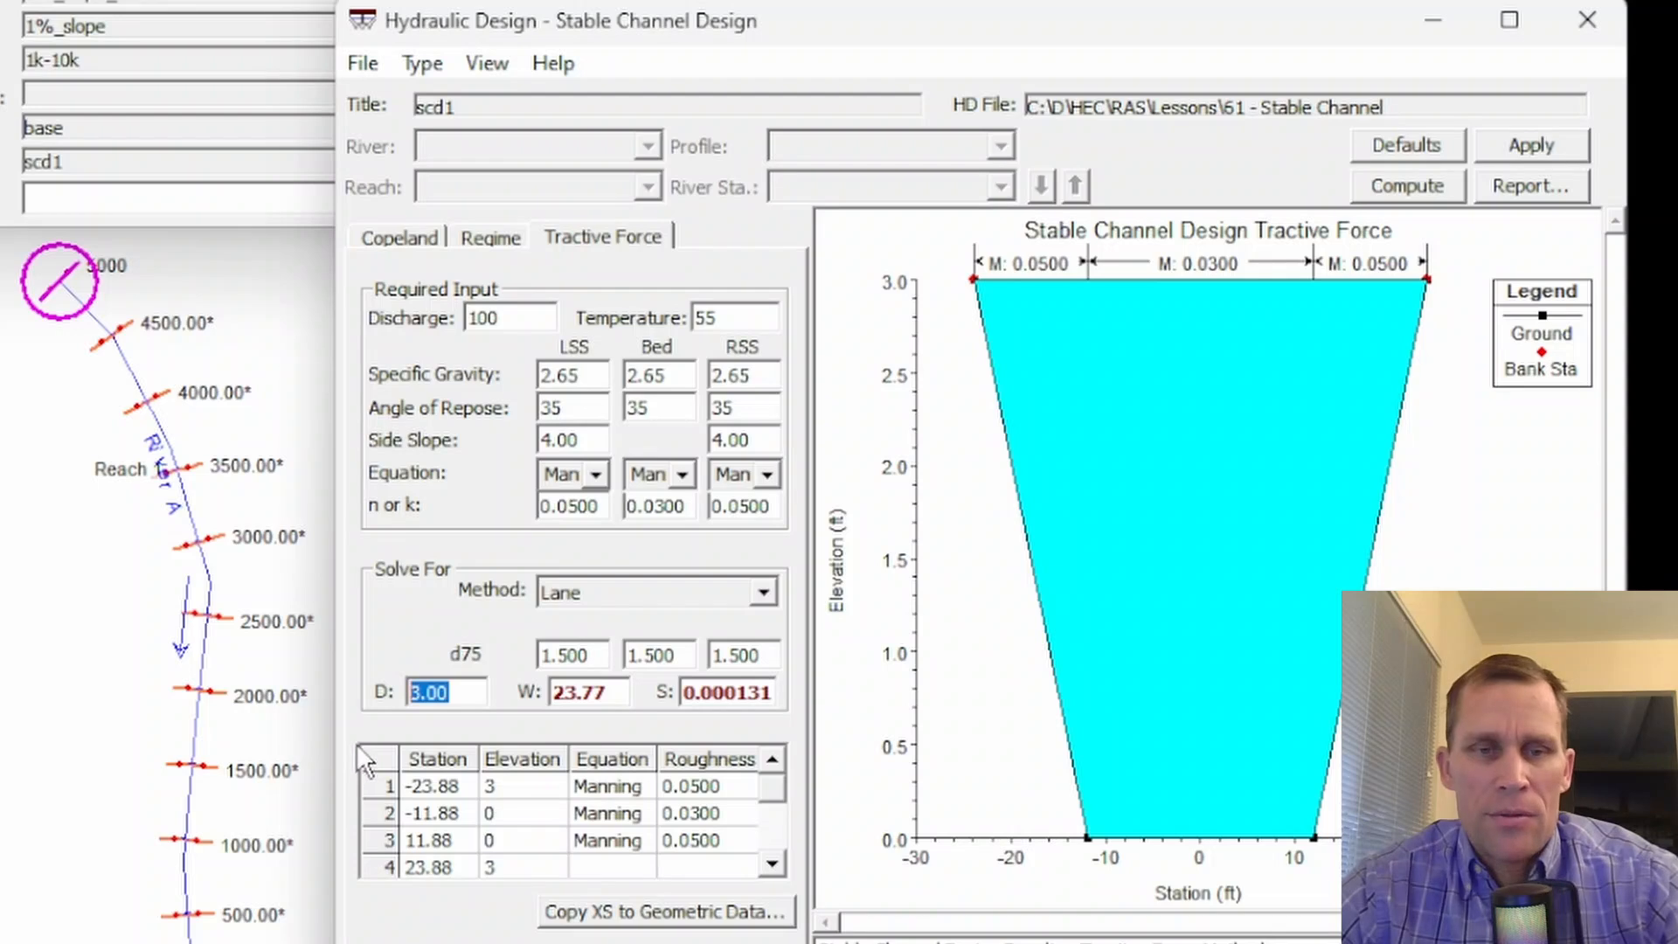
{"action": "type", "text": "4"}
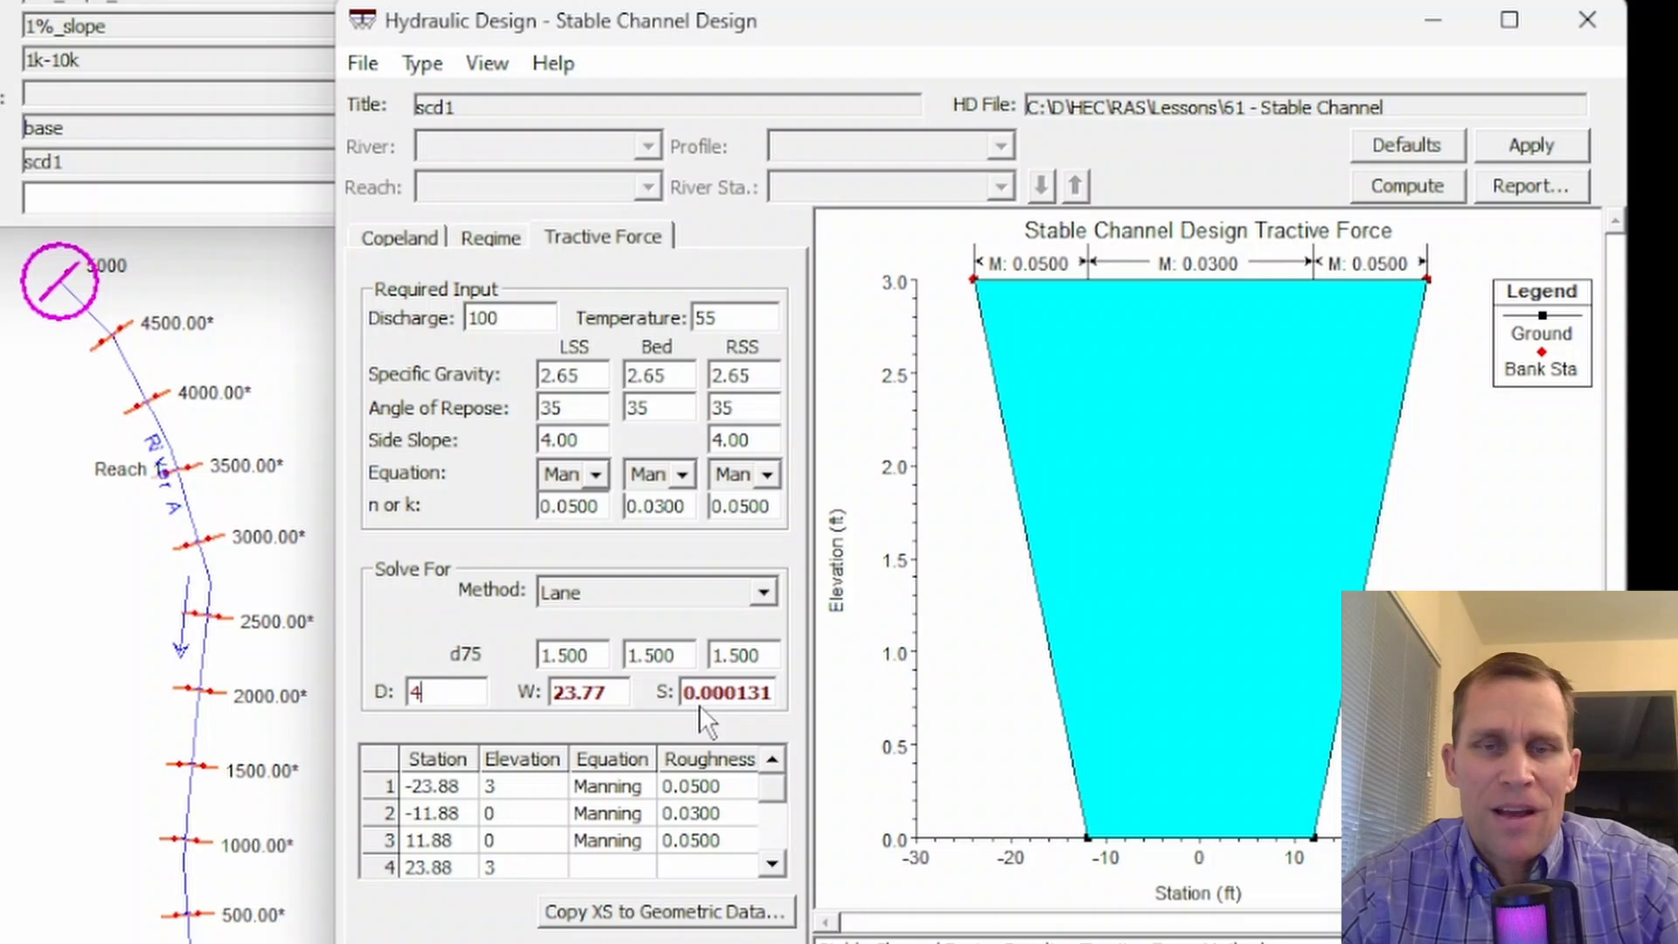
{"action": "left_click", "coordinate": [1507, 148]}
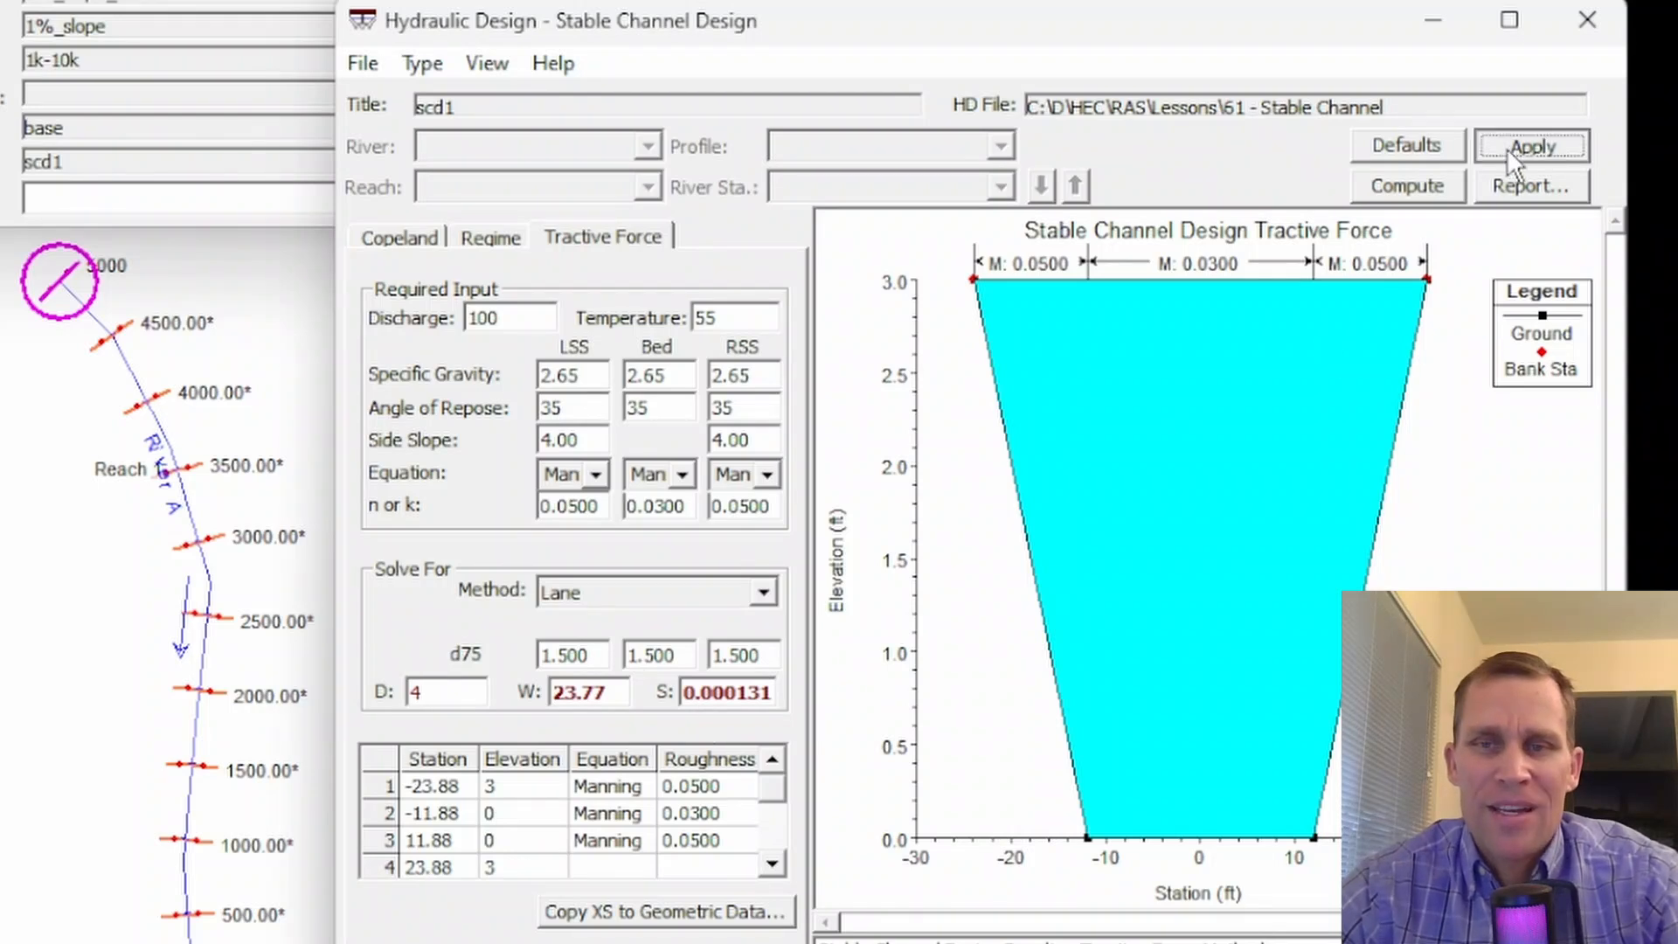
{"action": "left_click", "coordinate": [1415, 187]}
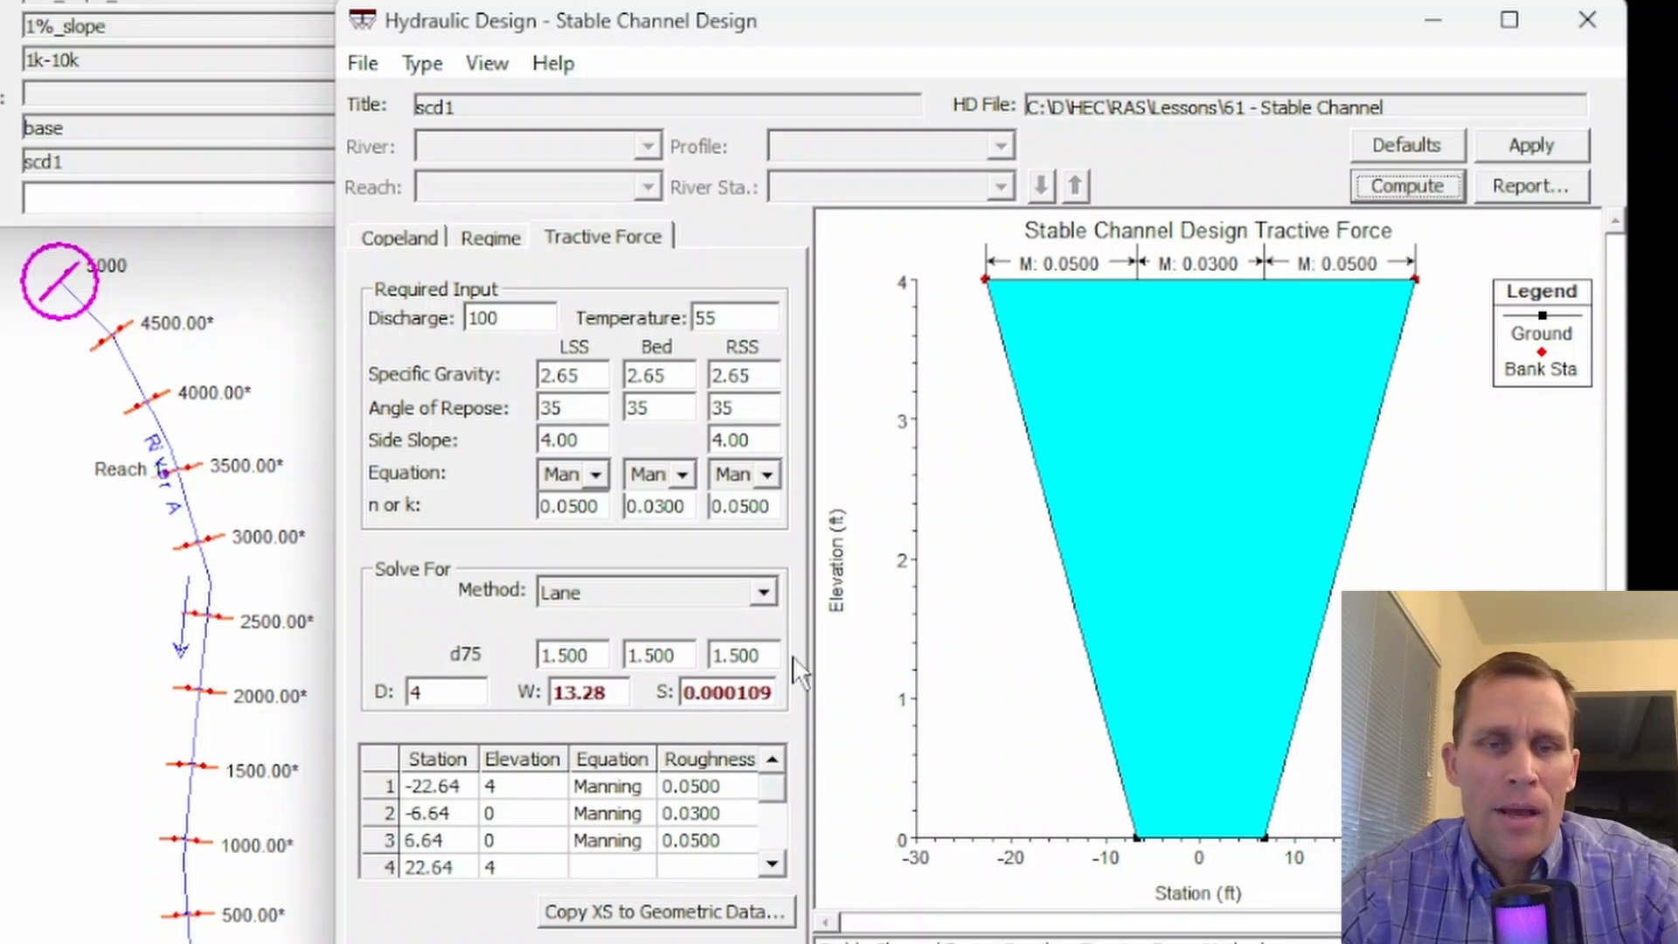
{"action": "left_click", "coordinate": [606, 693]}
{"action": "double_click", "coordinate": [606, 693]}
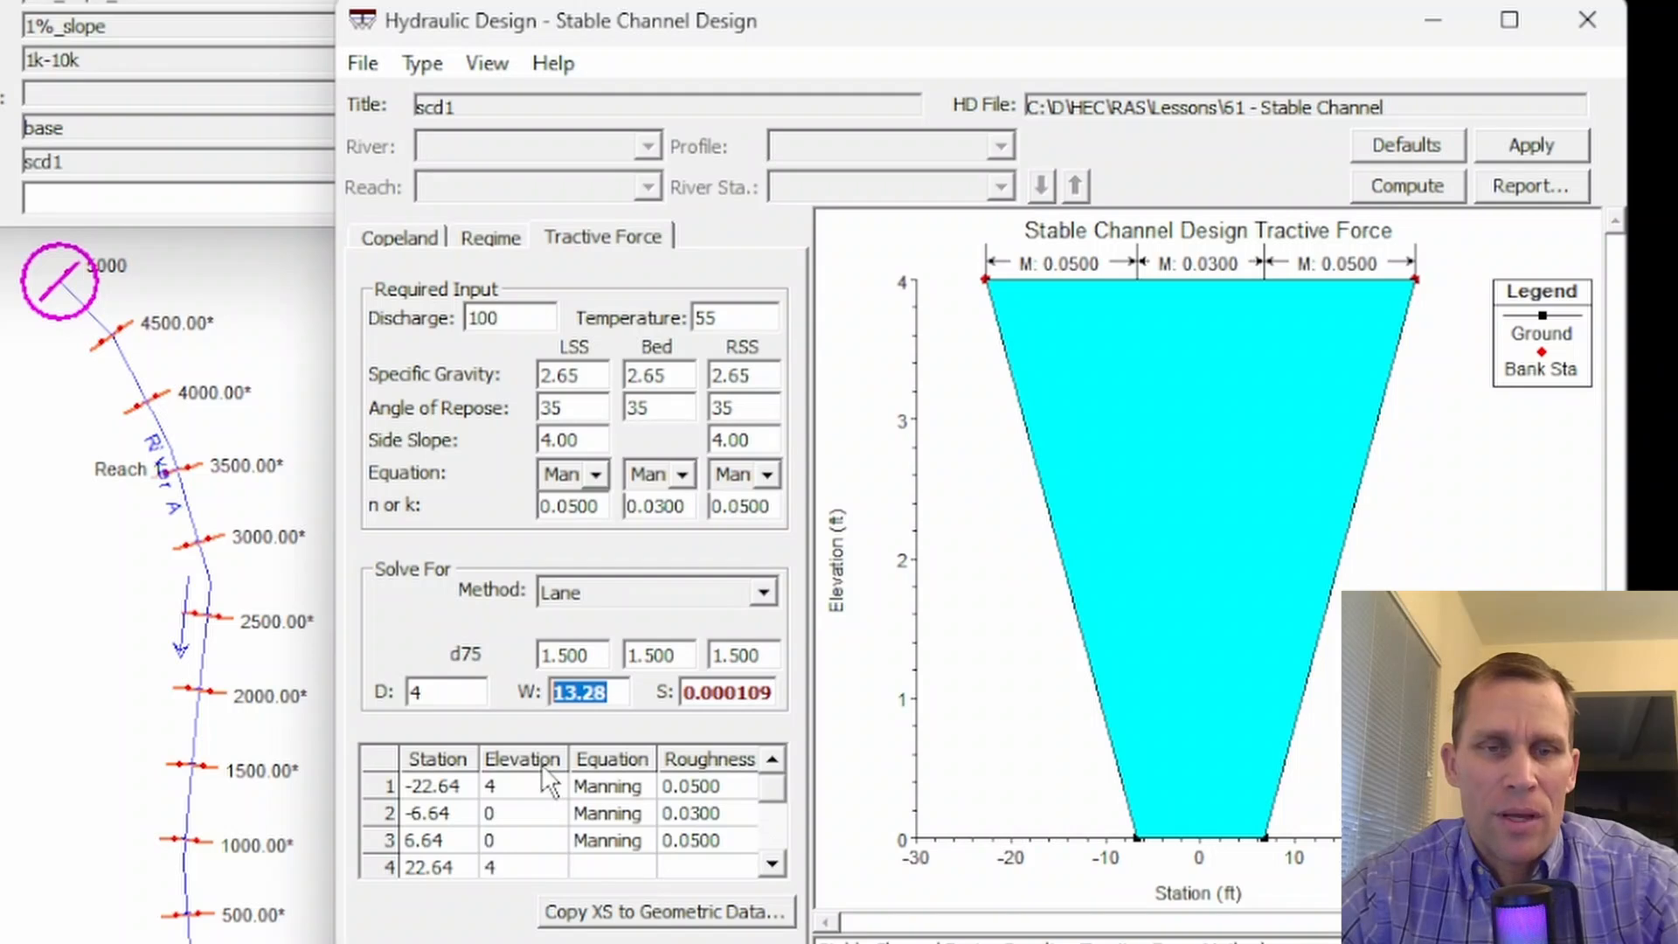
- Set the tractive force depth to 5, recompute the channel design and check the computed width
{"action": "double_click", "coordinate": [458, 693]}
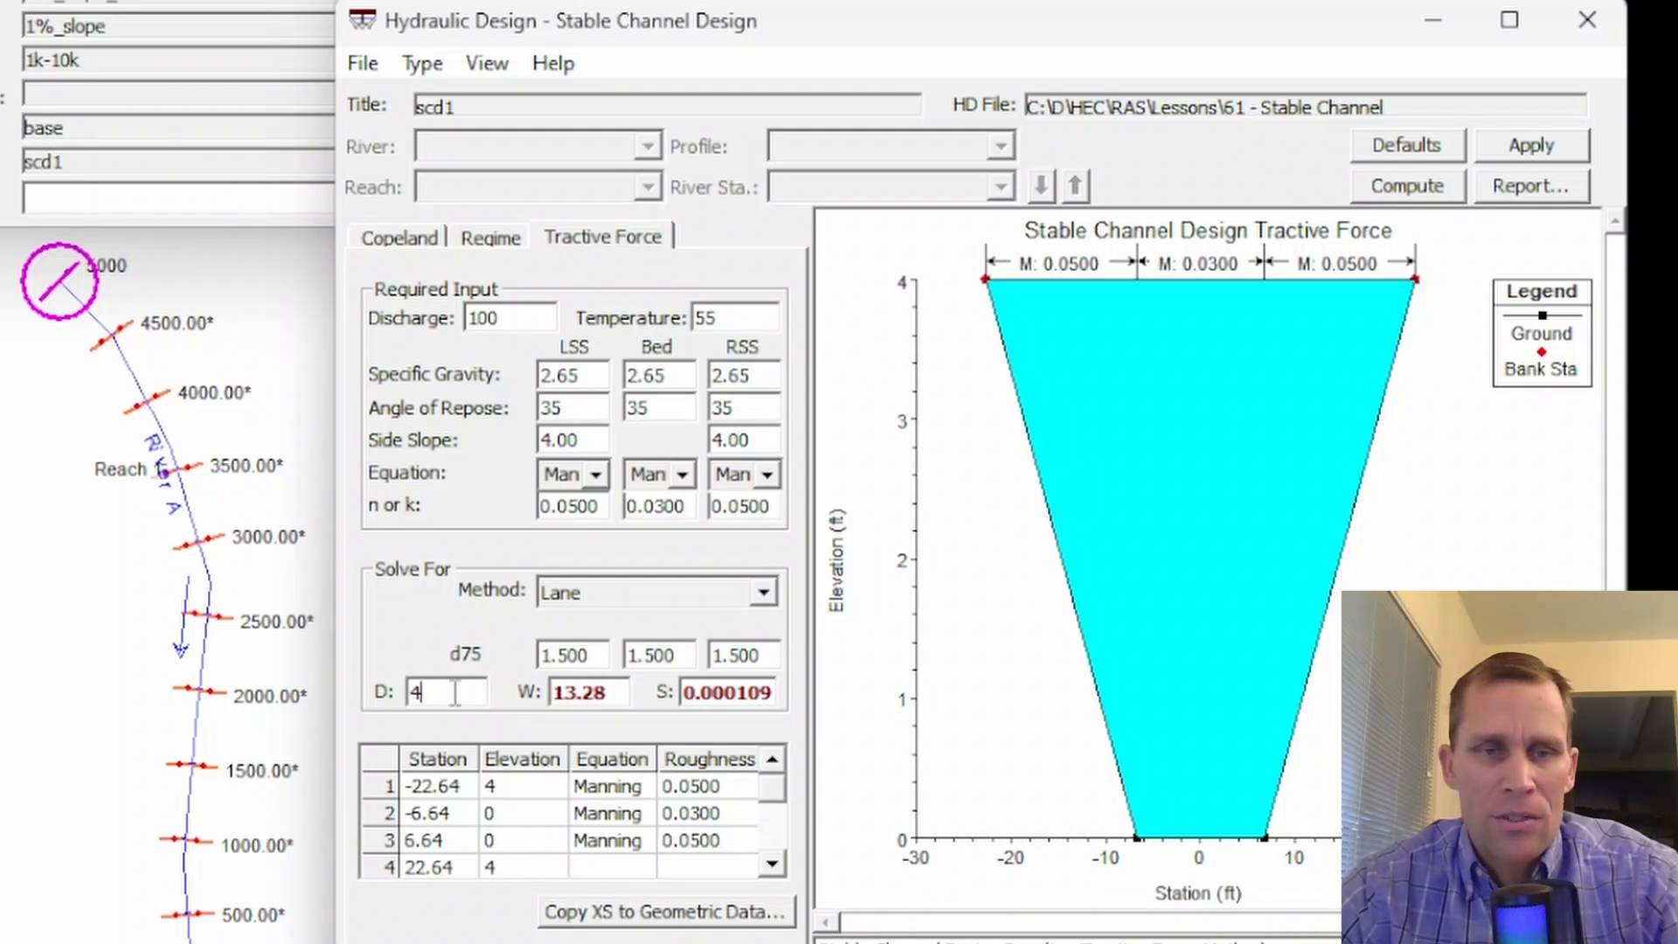
{"action": "type", "text": "5"}
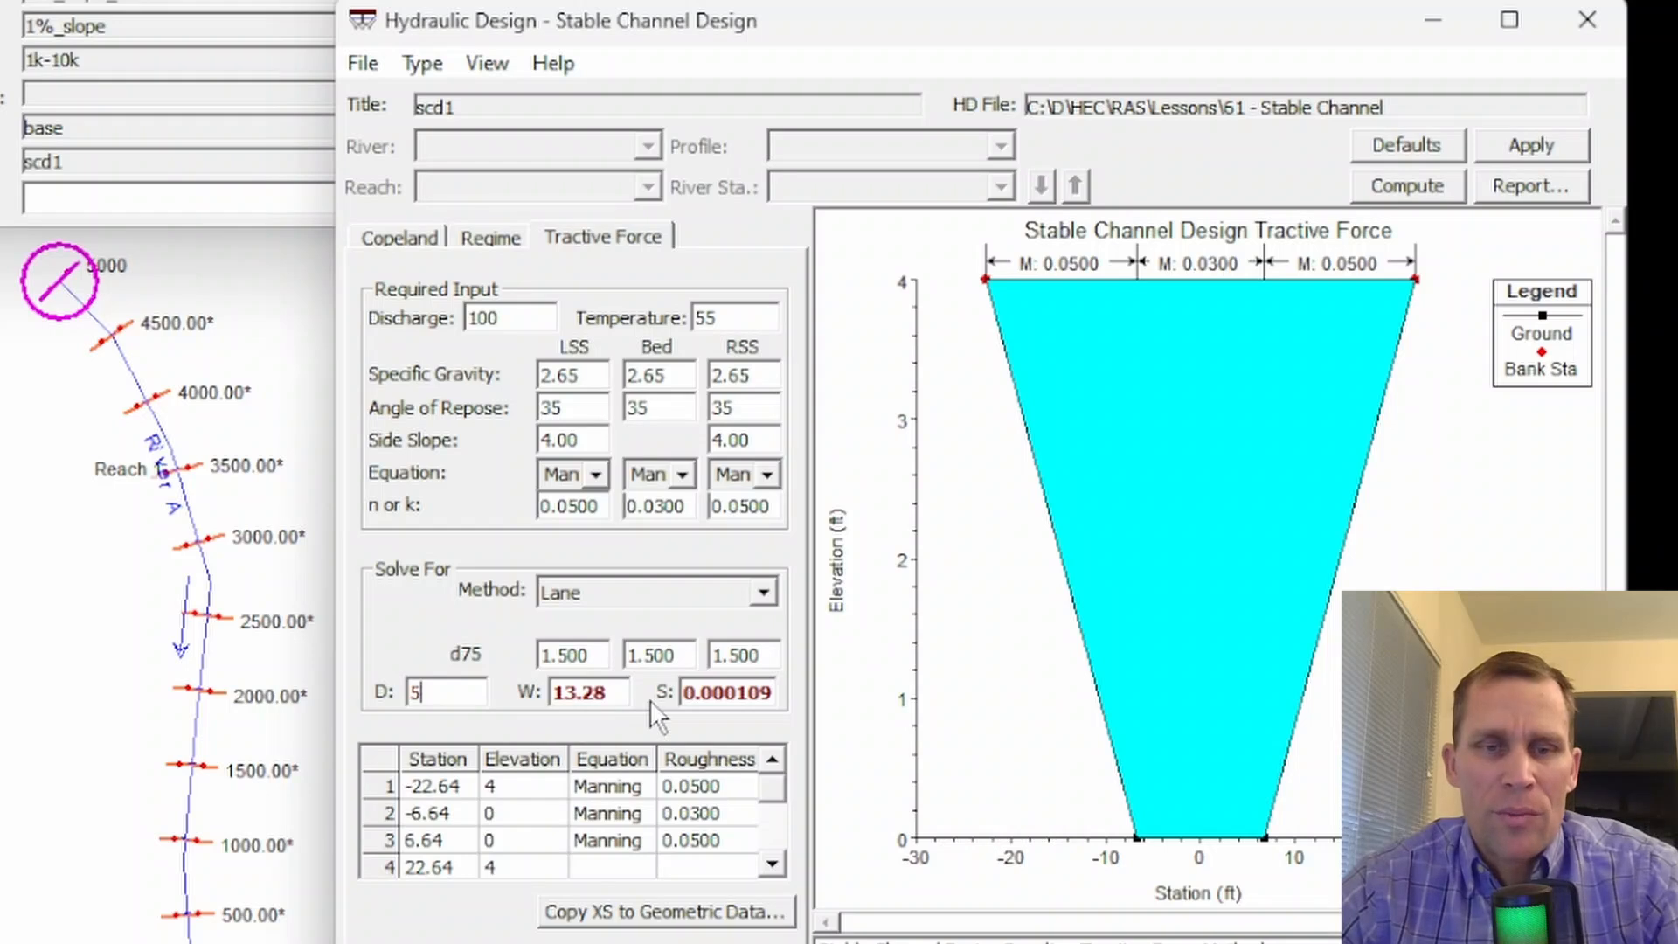
{"action": "left_click", "coordinate": [1416, 191]}
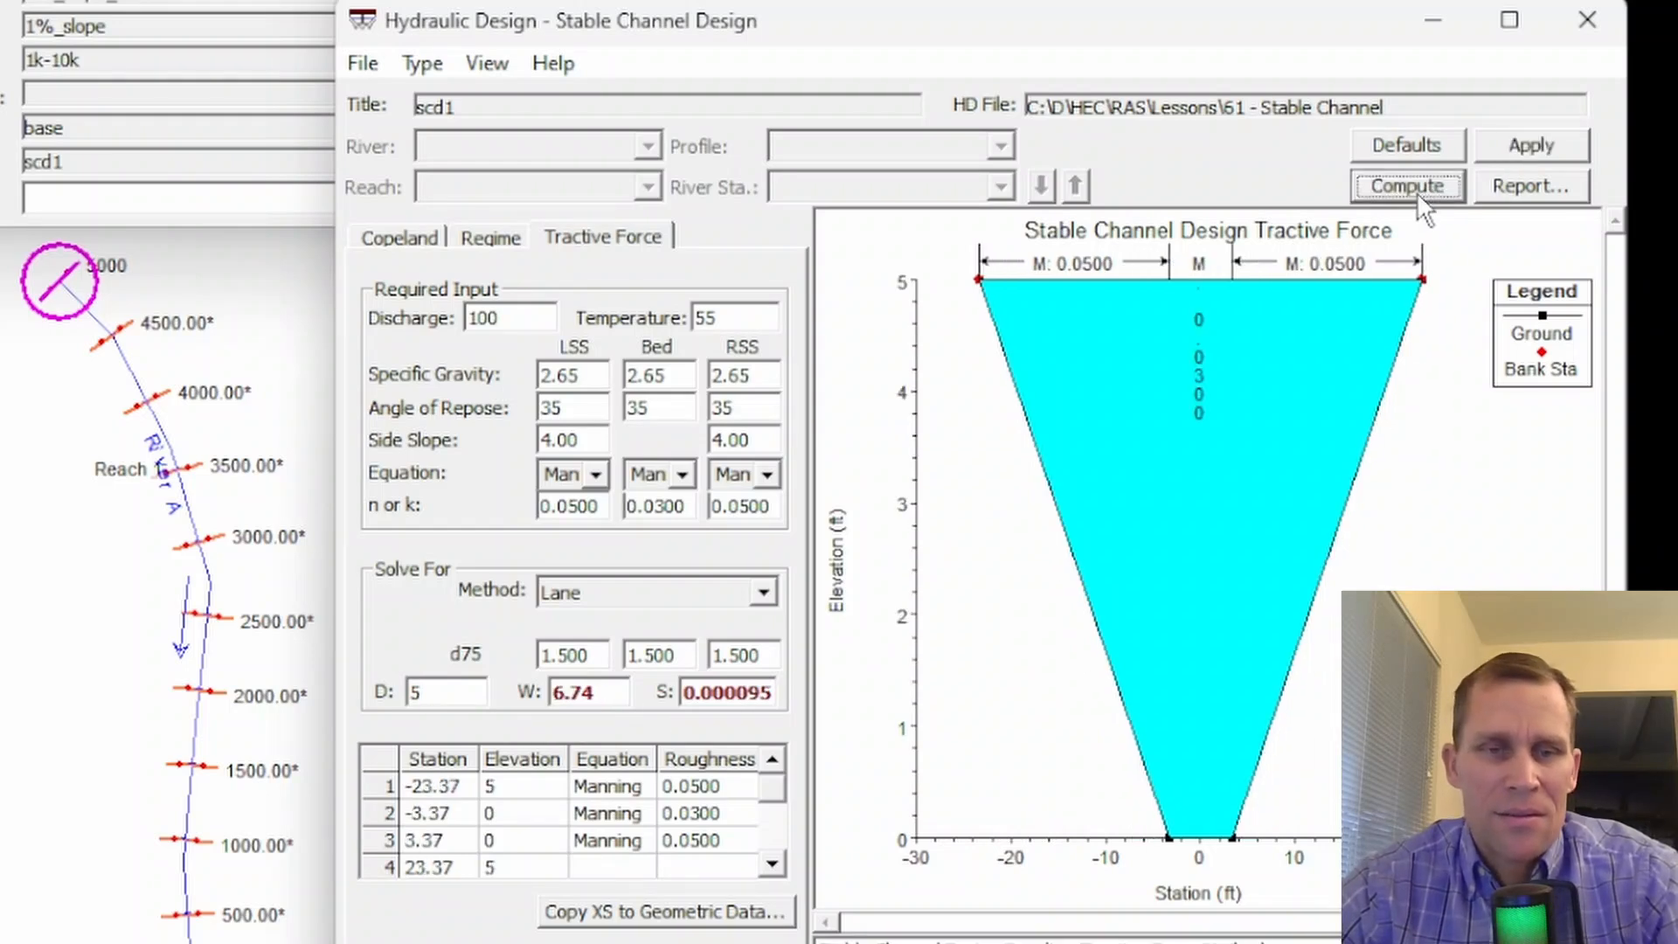
{"action": "left_click_drag", "start_coordinate": [608, 693], "coordinate": [532, 694]}
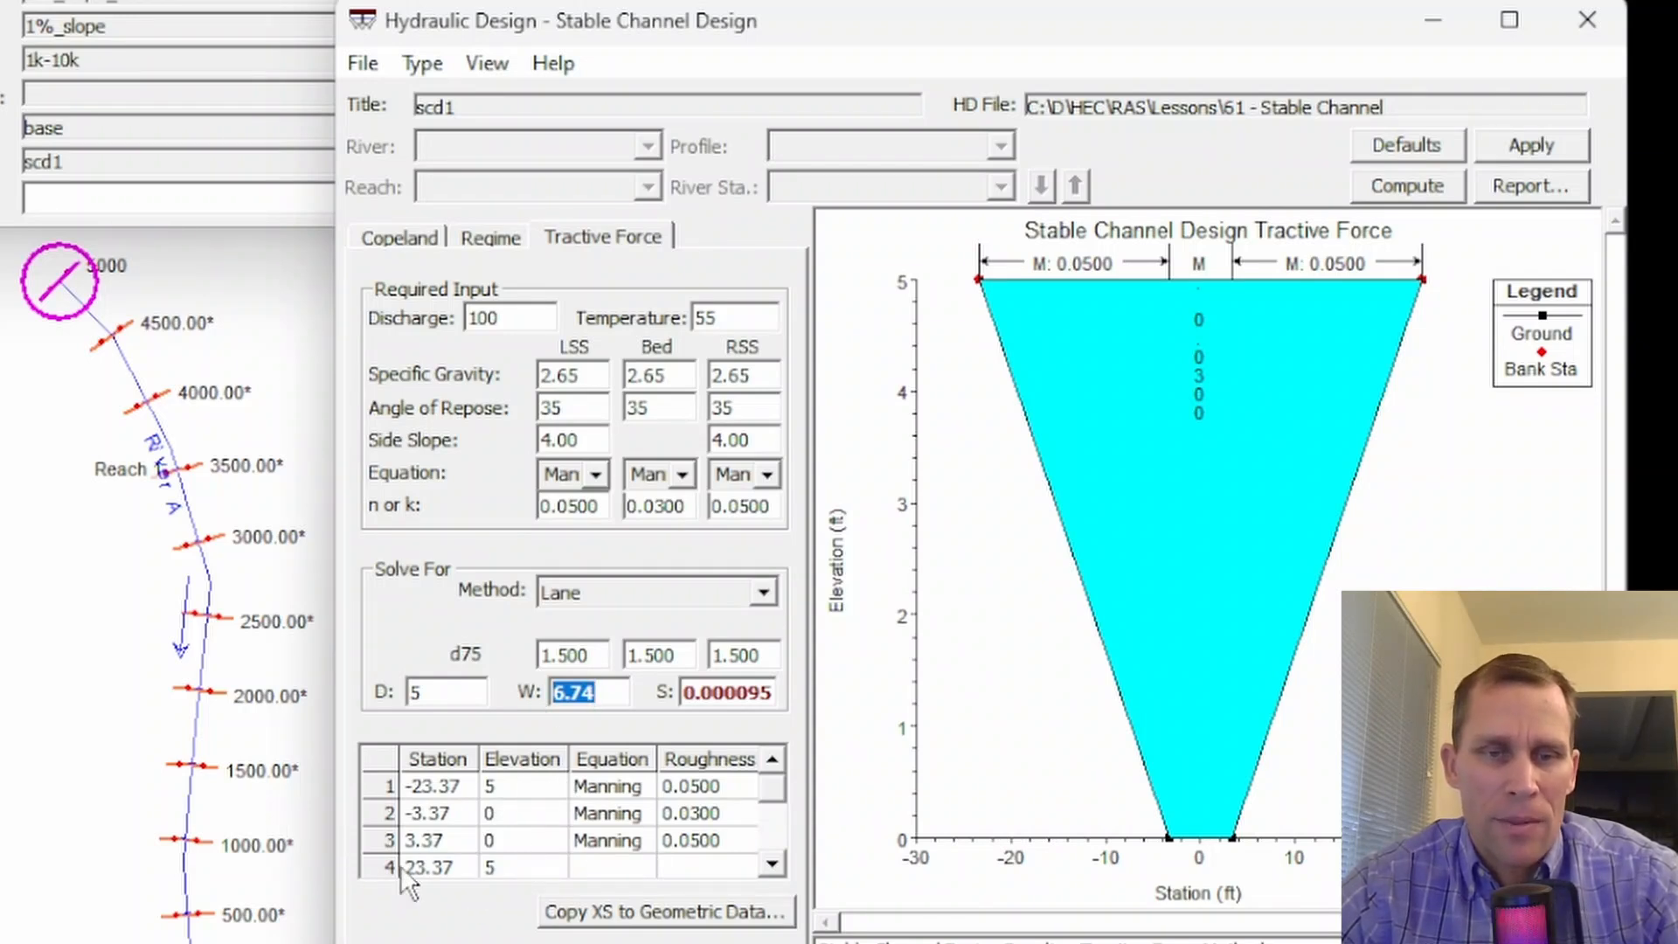
- Review the tractive force cross-section stations and right side slope, and keep Lane as the solution method
{"action": "left_click", "coordinate": [437, 841]}
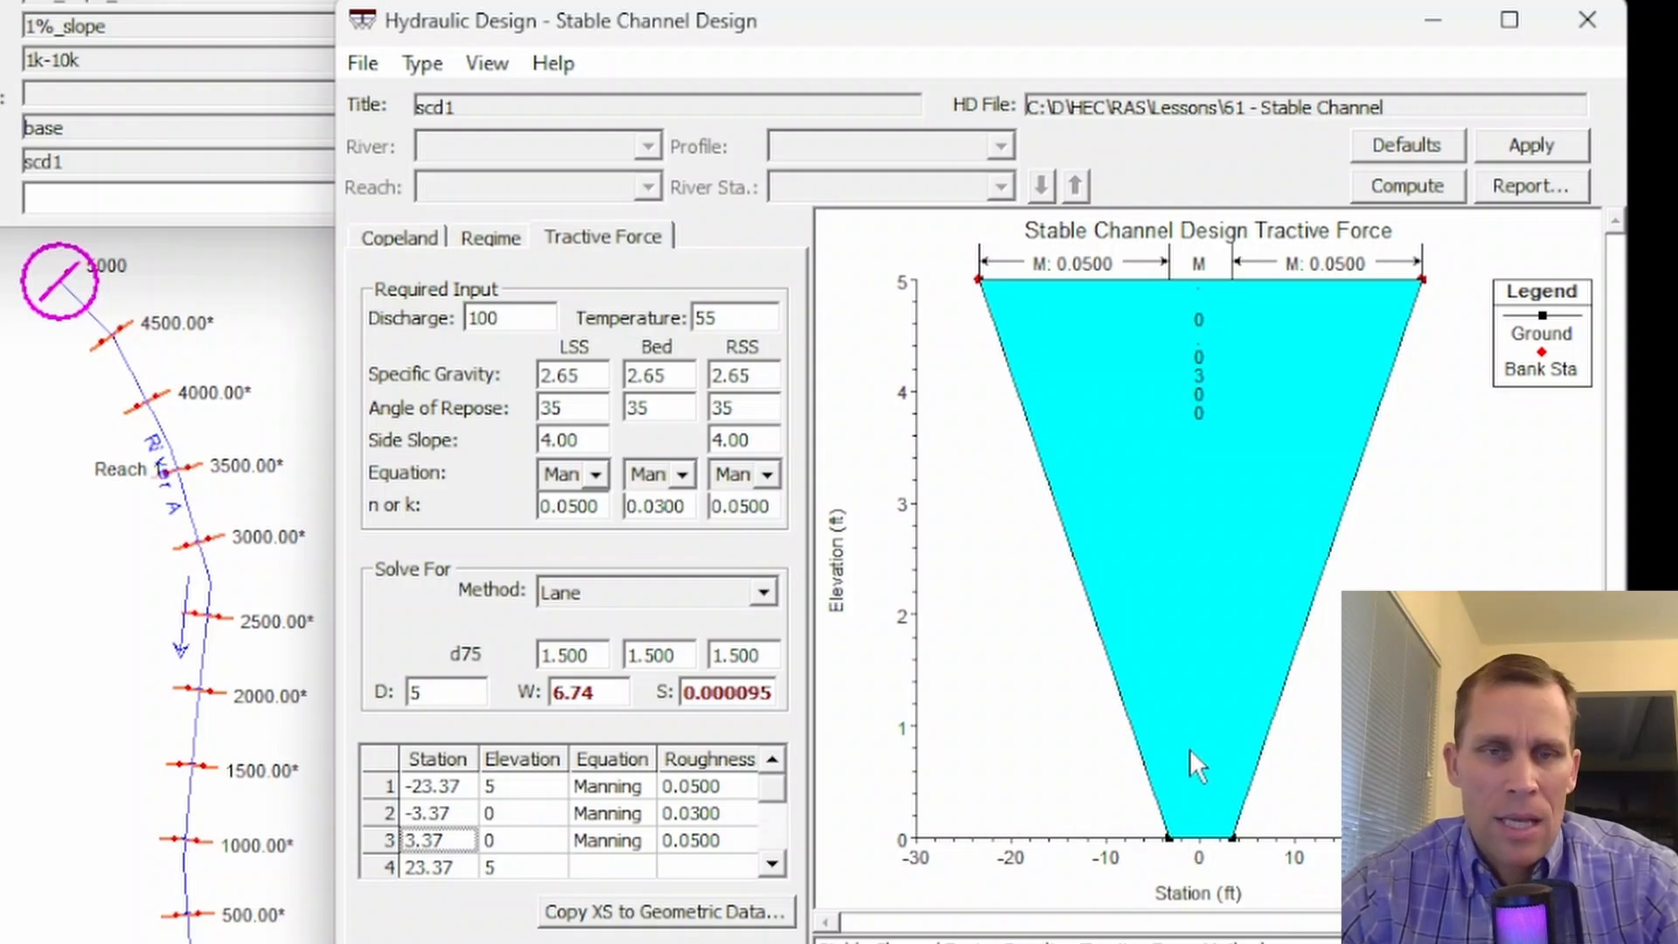
{"action": "double_click", "coordinate": [741, 439]}
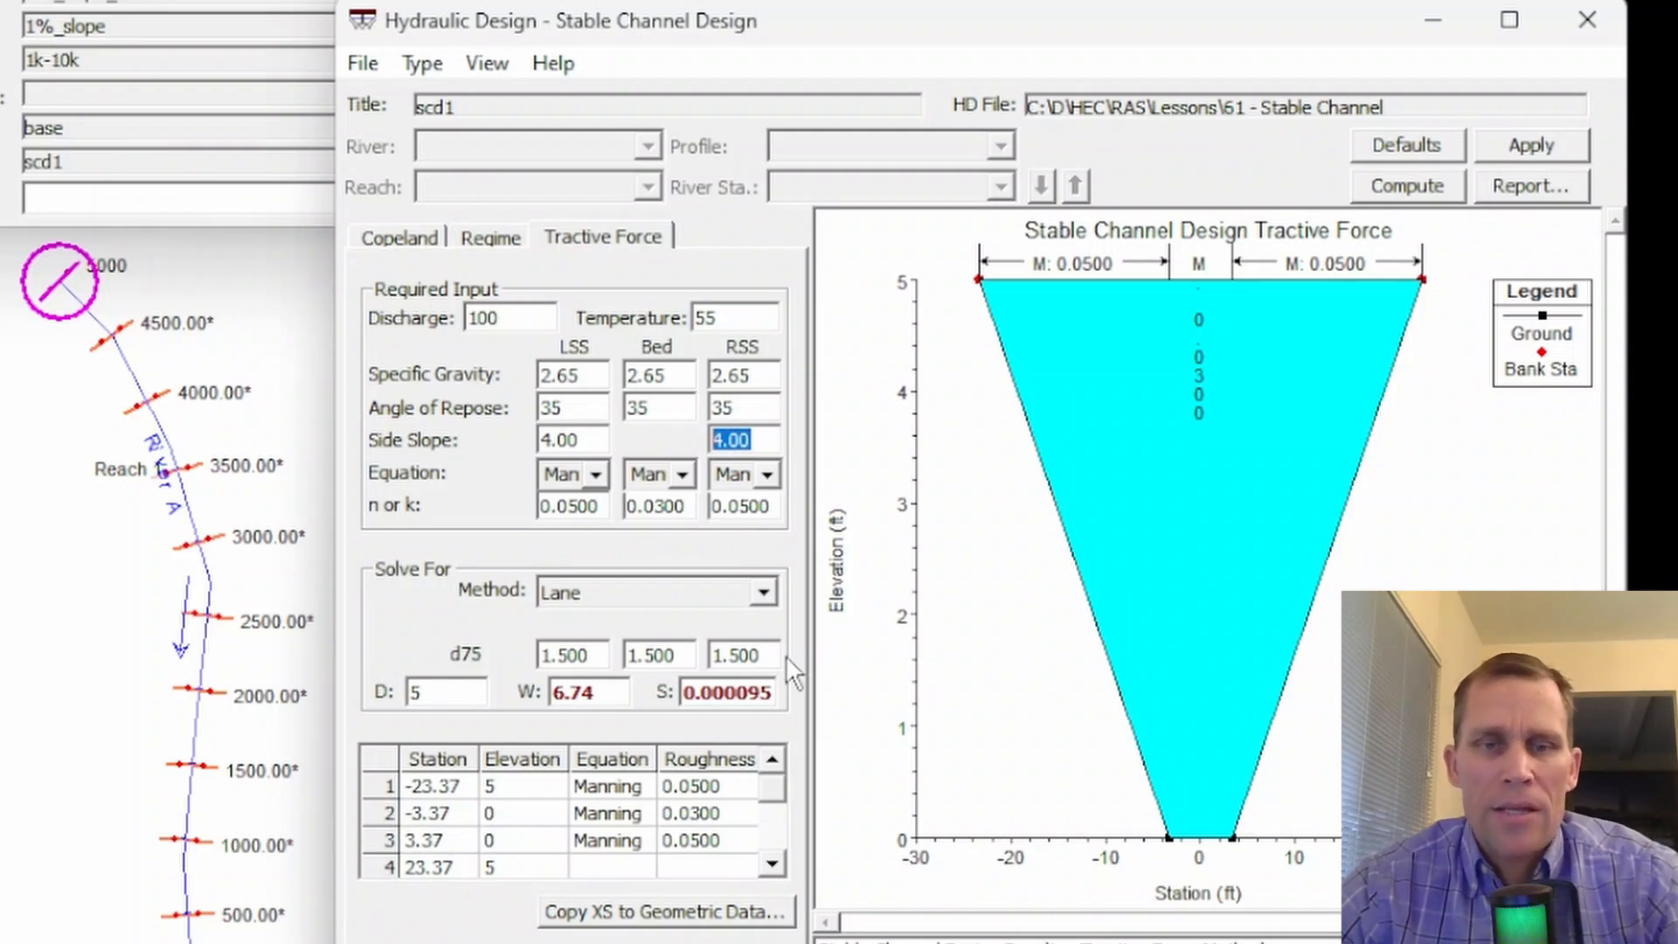
{"action": "left_click", "coordinate": [763, 591]}
{"action": "left_click", "coordinate": [705, 620]}
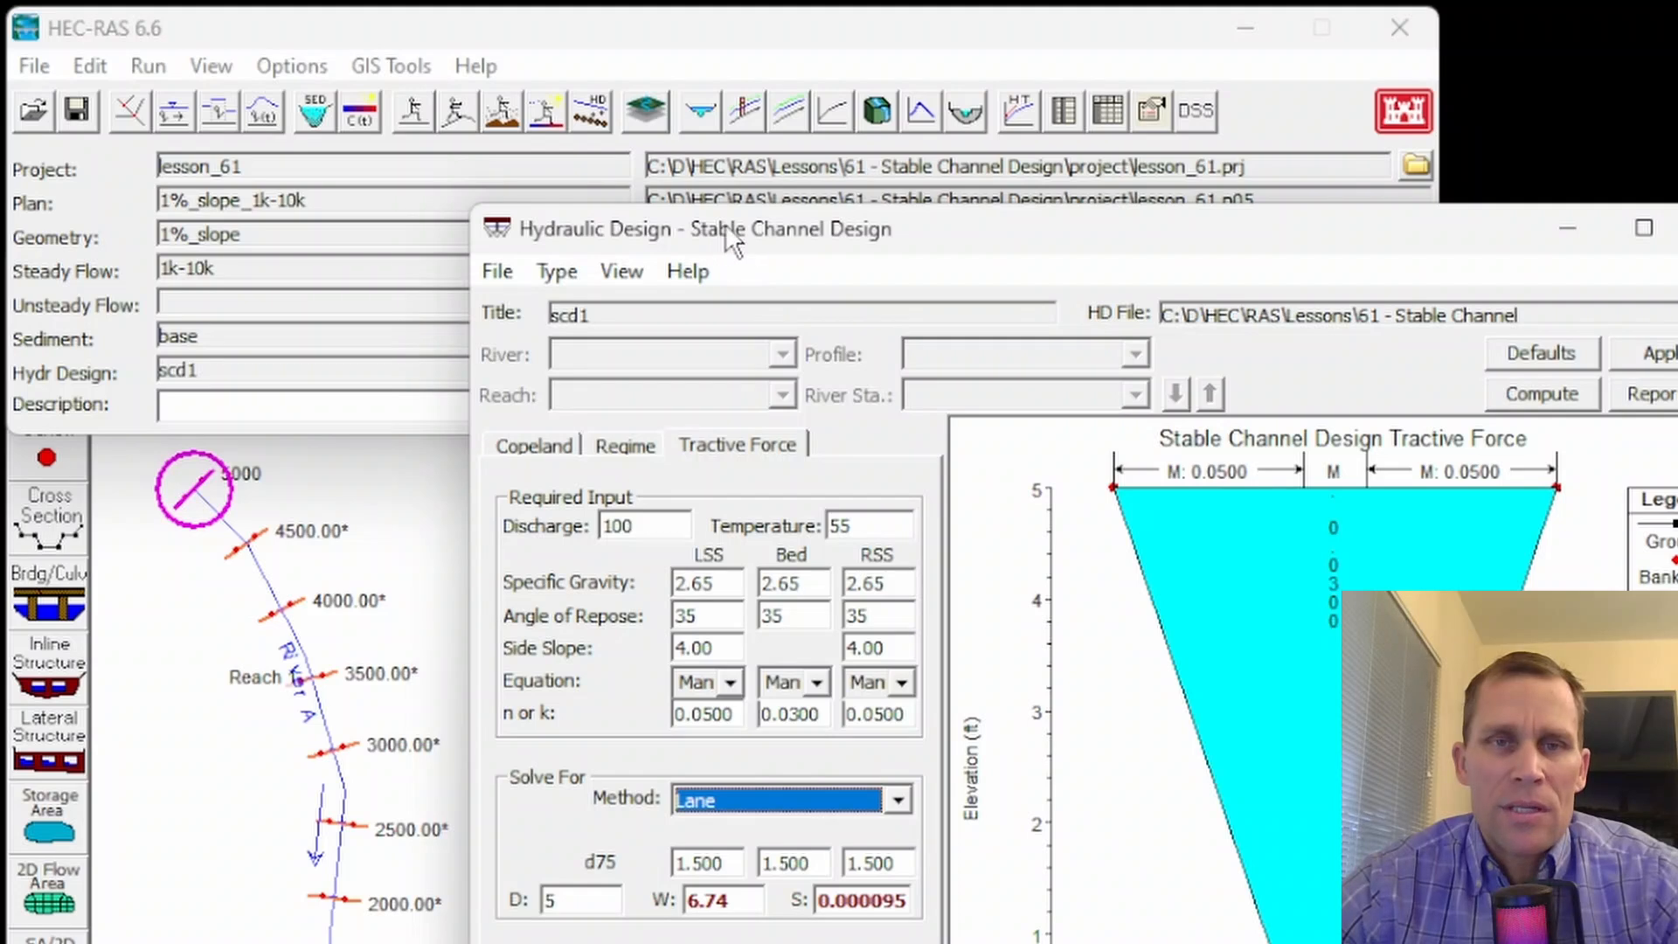
- Move the design window clear of the main window, then open the hydraulic design functions with the Stable Channel Design type
{"action": "left_click_drag", "start_coordinate": [676, 152], "coordinate": [689, 152]}
{"action": "left_click_drag", "start_coordinate": [735, 225], "coordinate": [727, 225]}
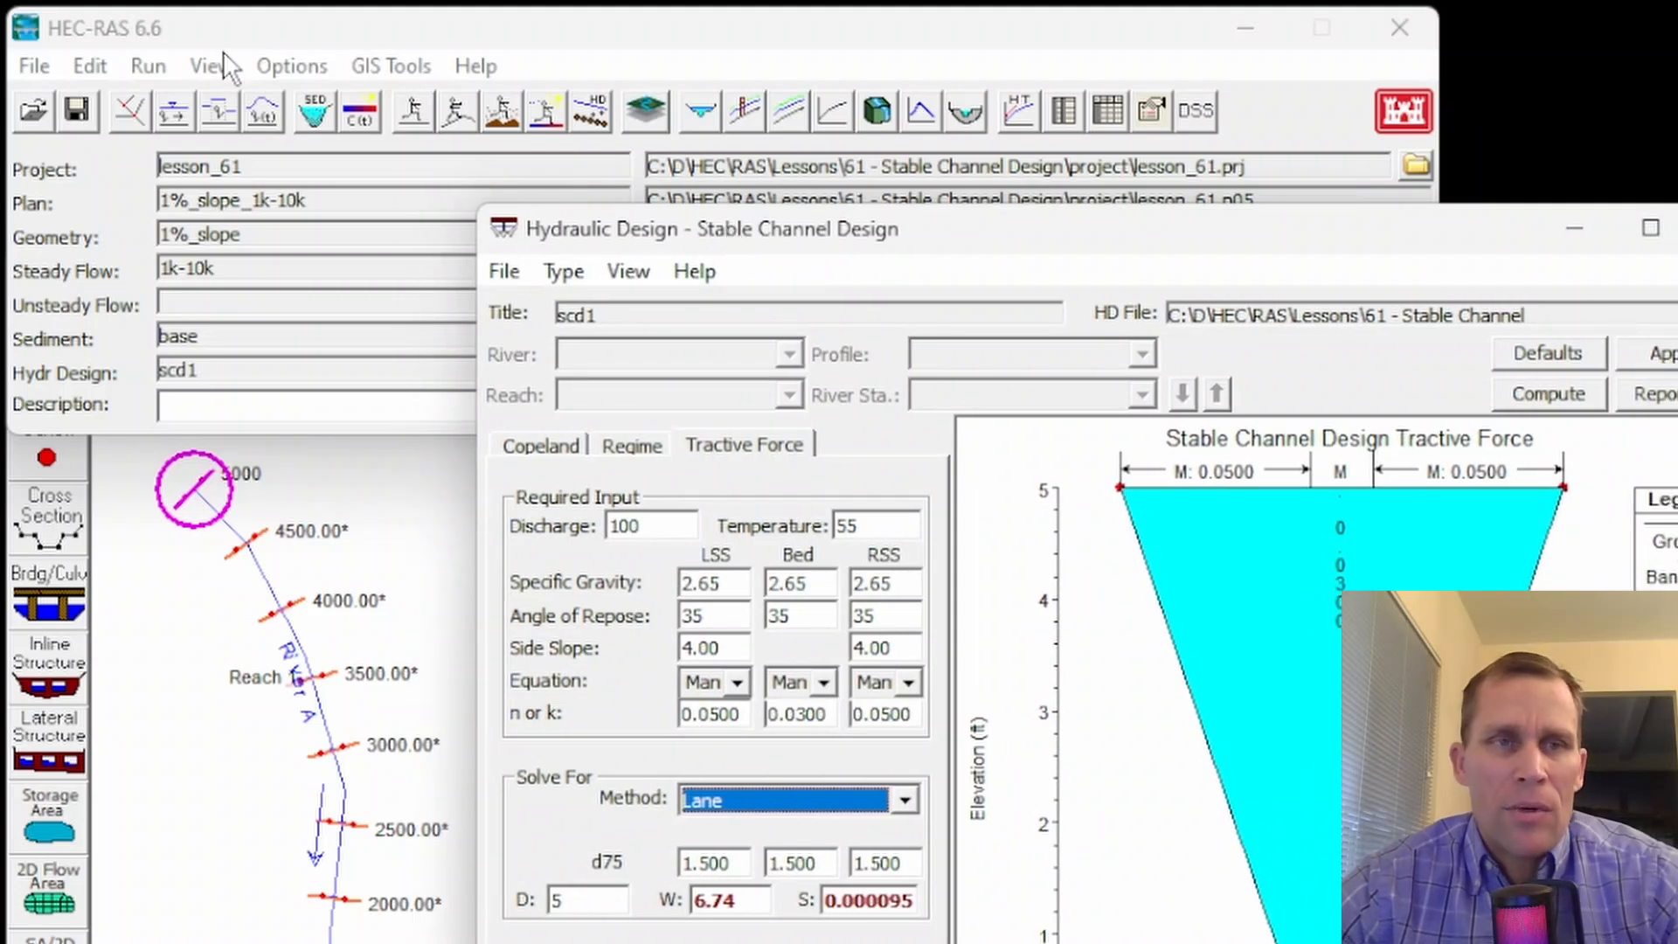
{"action": "left_click", "coordinate": [154, 65]}
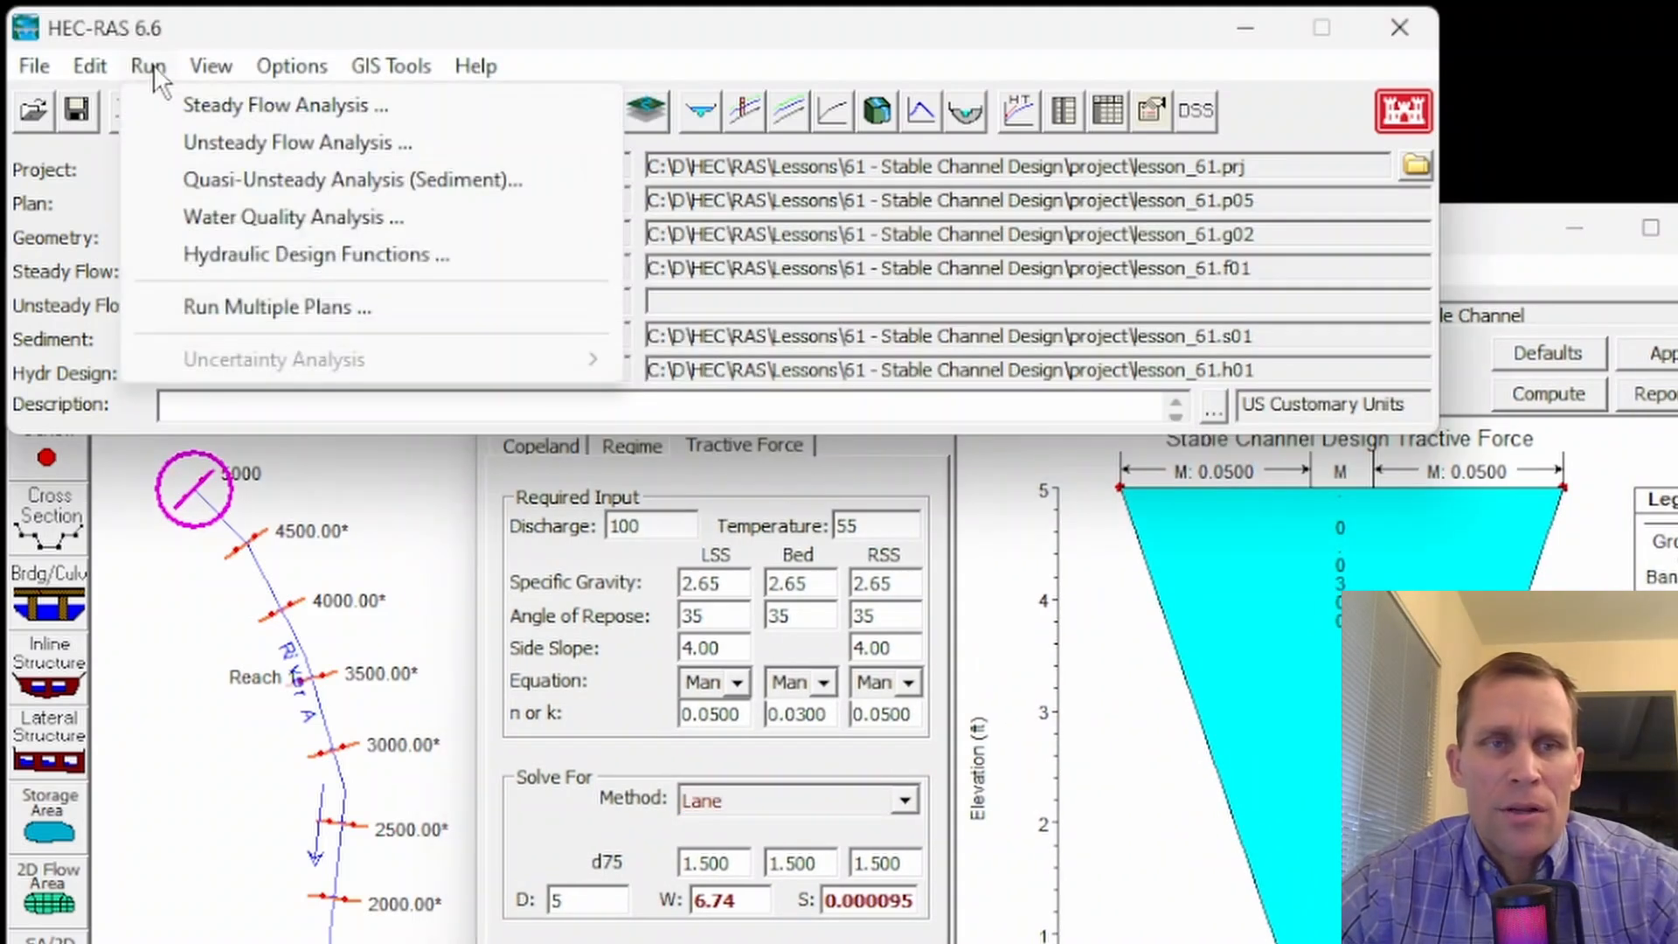
{"action": "left_click", "coordinate": [201, 252]}
{"action": "left_click", "coordinate": [562, 272]}
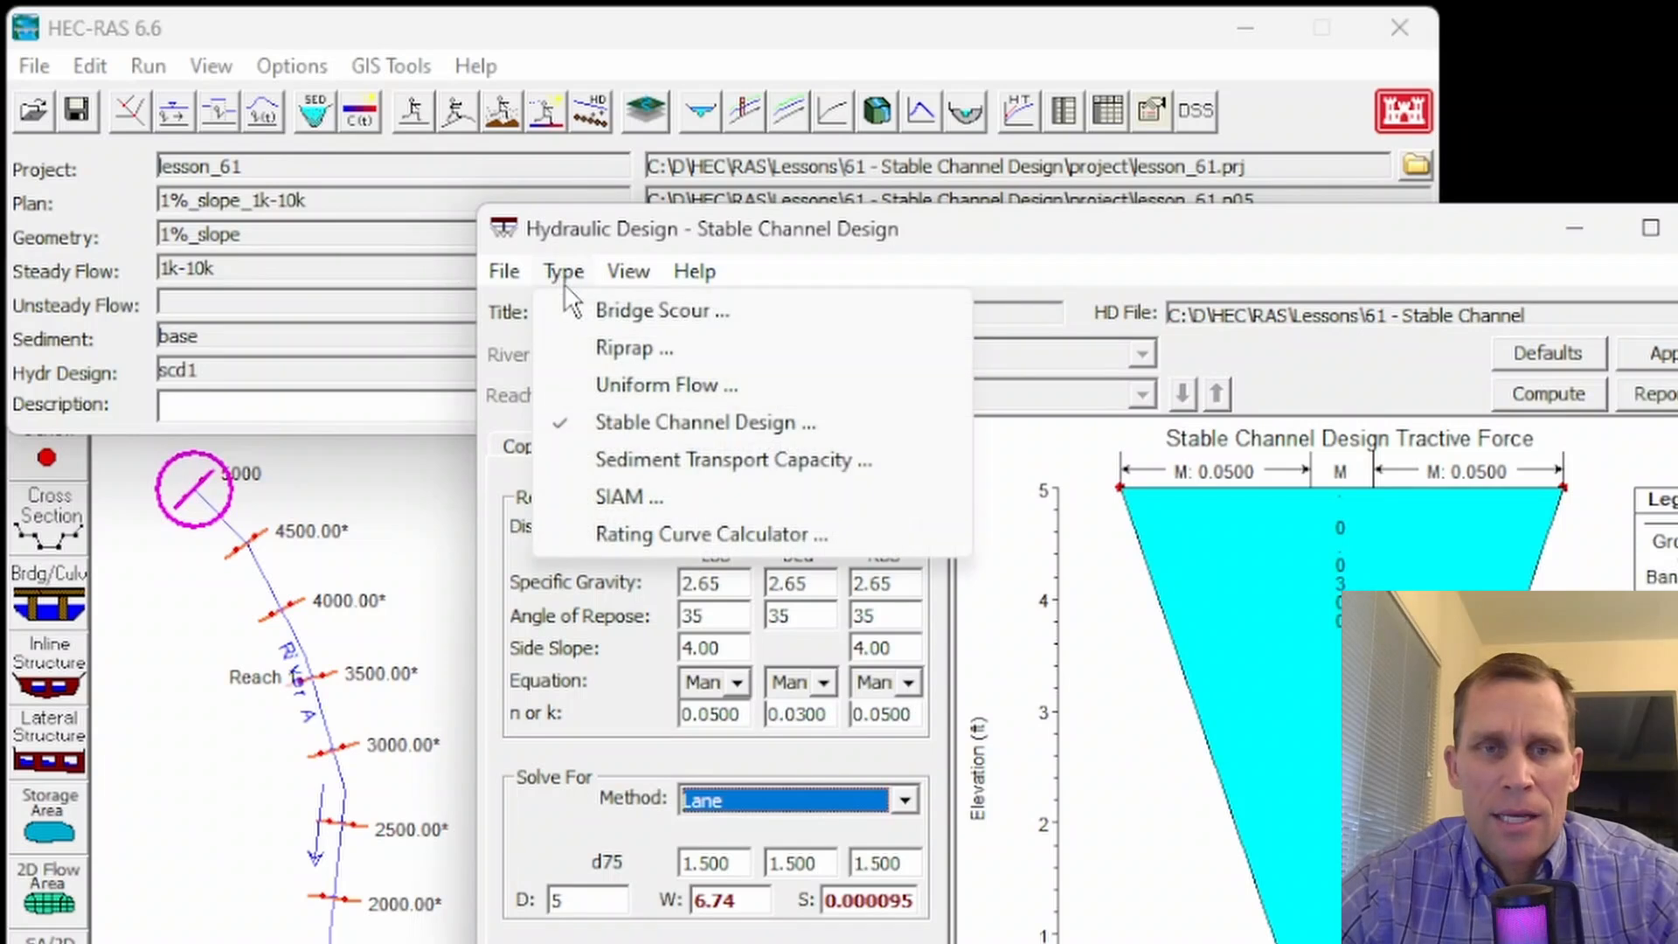
{"action": "left_click", "coordinate": [631, 428]}
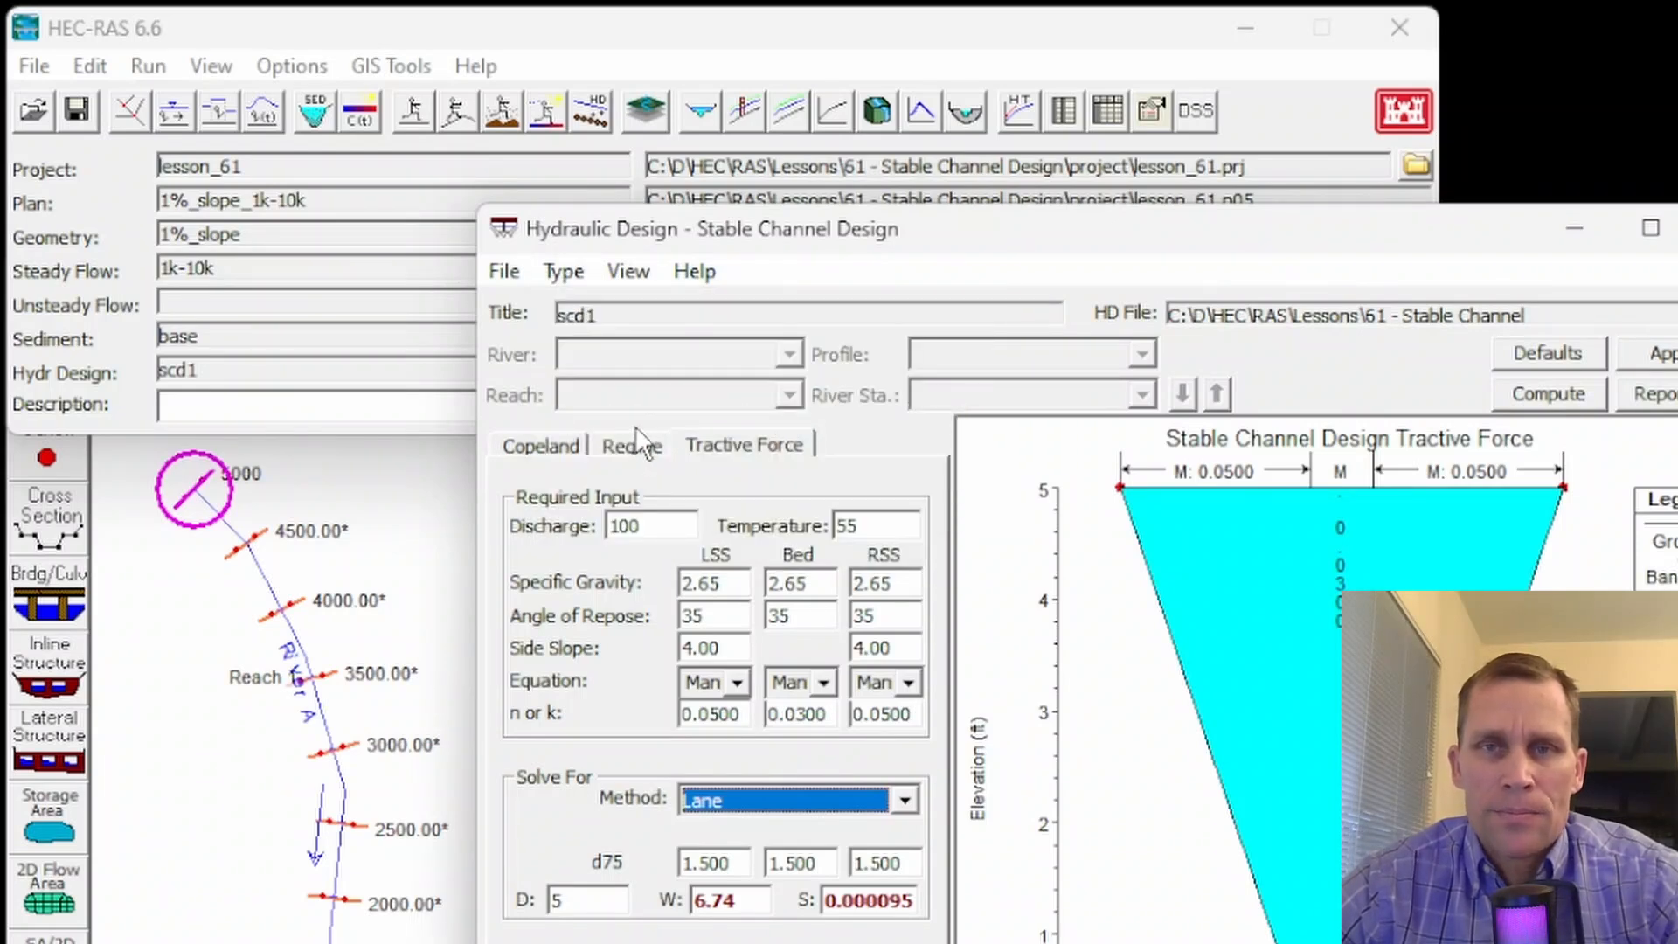